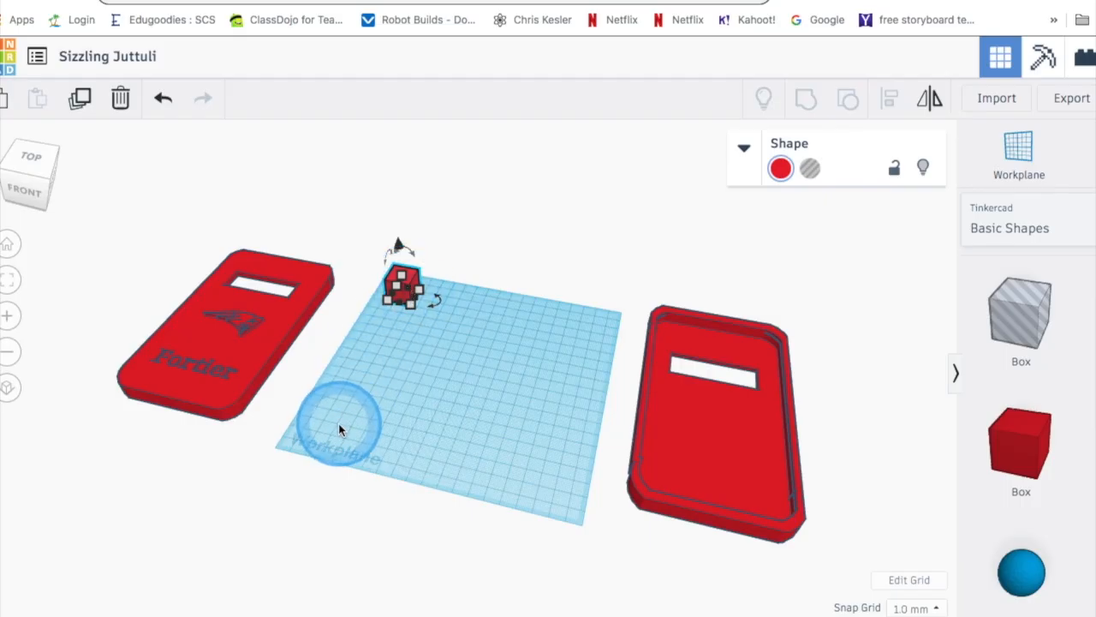
Step: Set the length of the small box on the workplane to 152.4 mm
{"action": "left_click", "coordinate": [410, 307]}
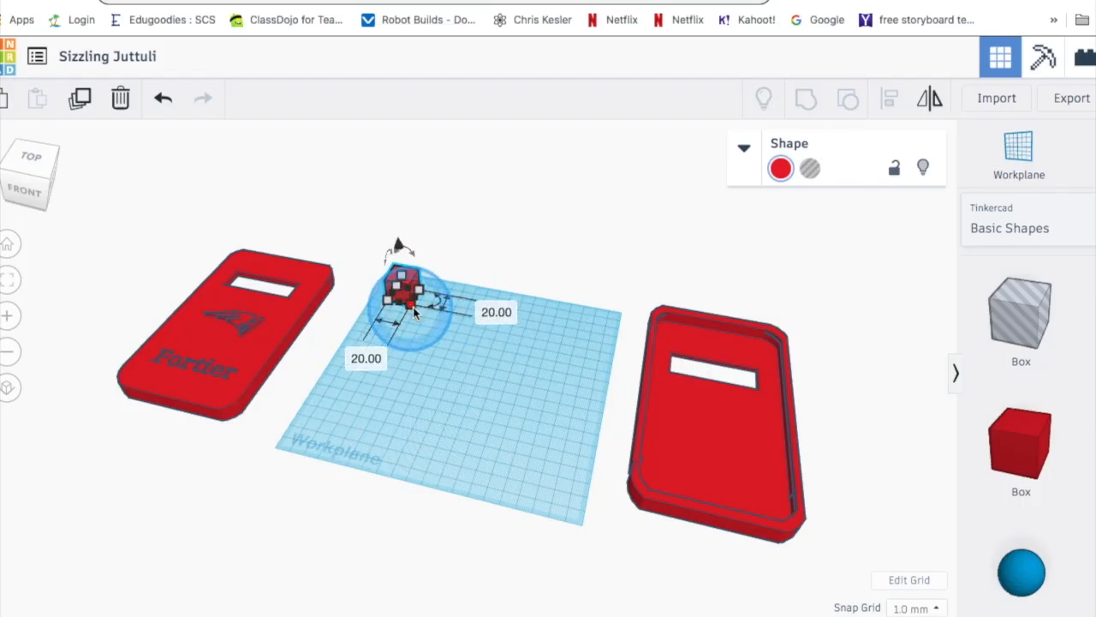
{"action": "left_click", "coordinate": [496, 312]}
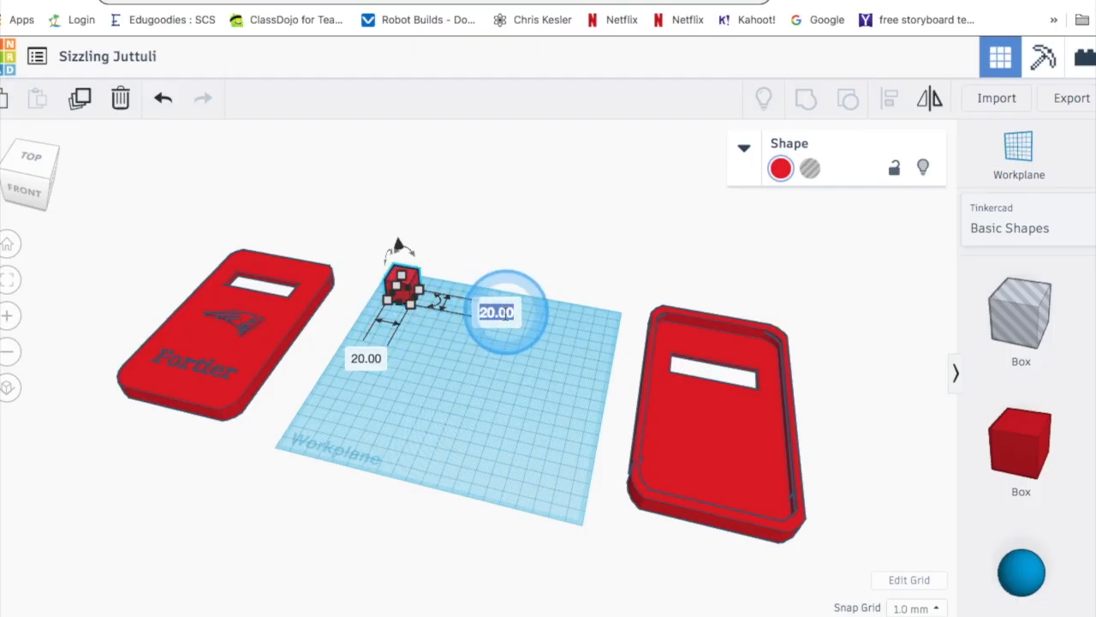
{"action": "key", "text": "BackSpace"}
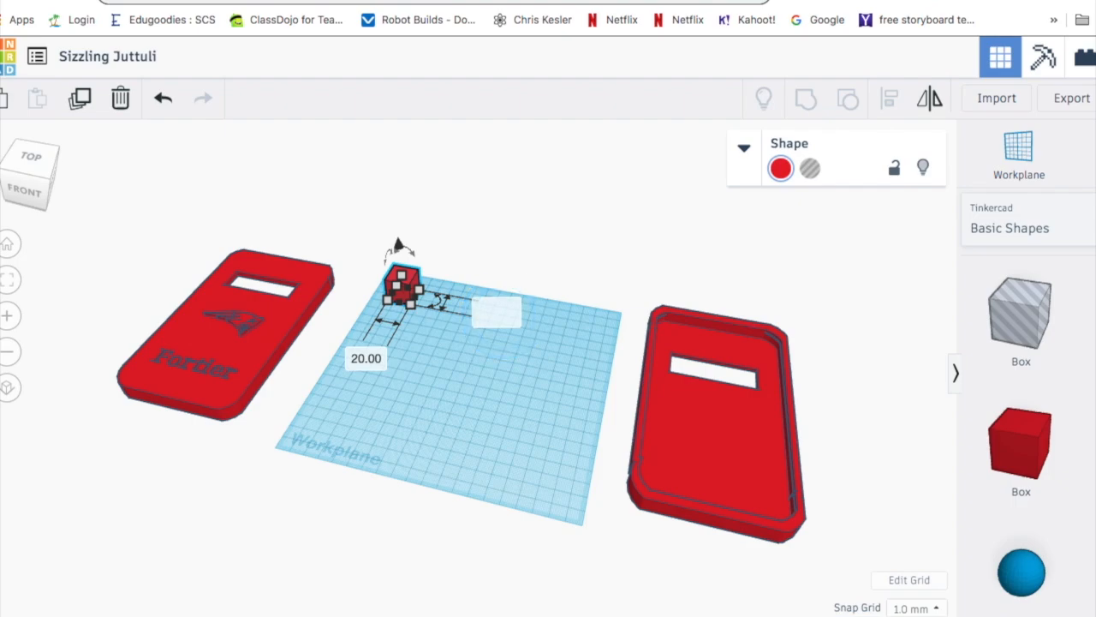
{"action": "type", "text": "152.4"}
{"action": "key", "text": "Return"}
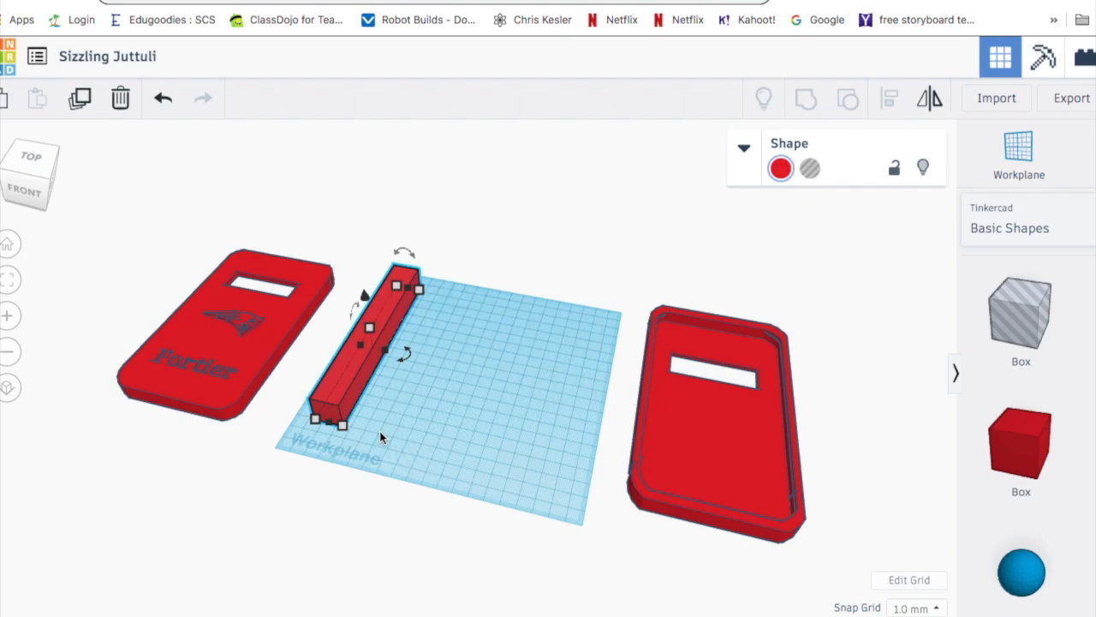
Step: Set the width of the elongated box to 88.9 mm
{"action": "mouse_move", "coordinate": [340, 427]}
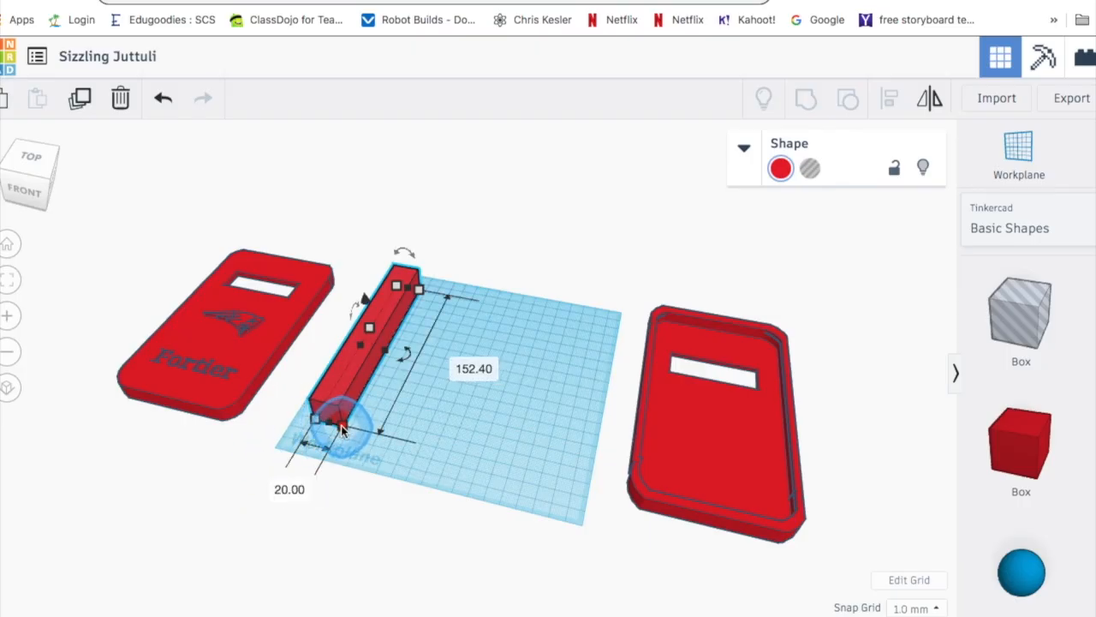
{"action": "left_click", "coordinate": [289, 489]}
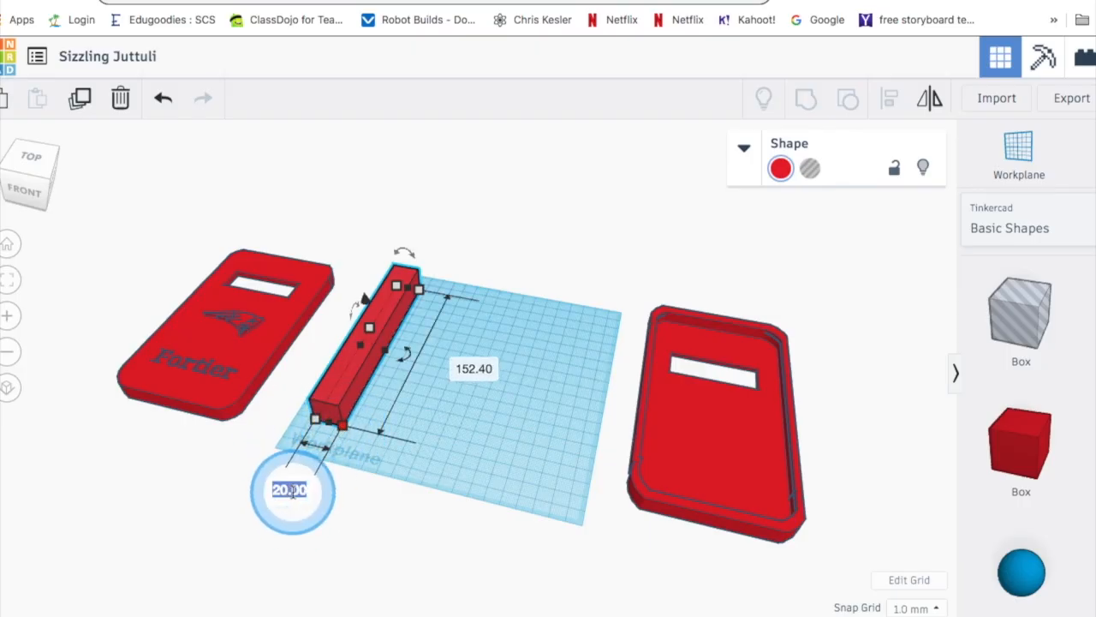
{"action": "type", "text": "88.9"}
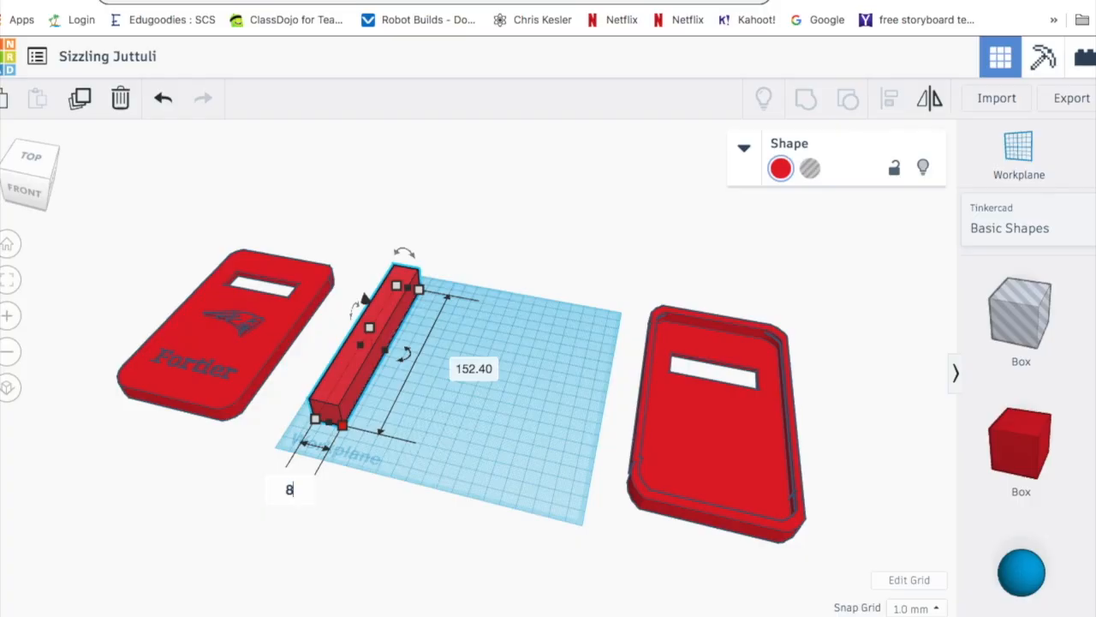
{"action": "key", "text": "Return"}
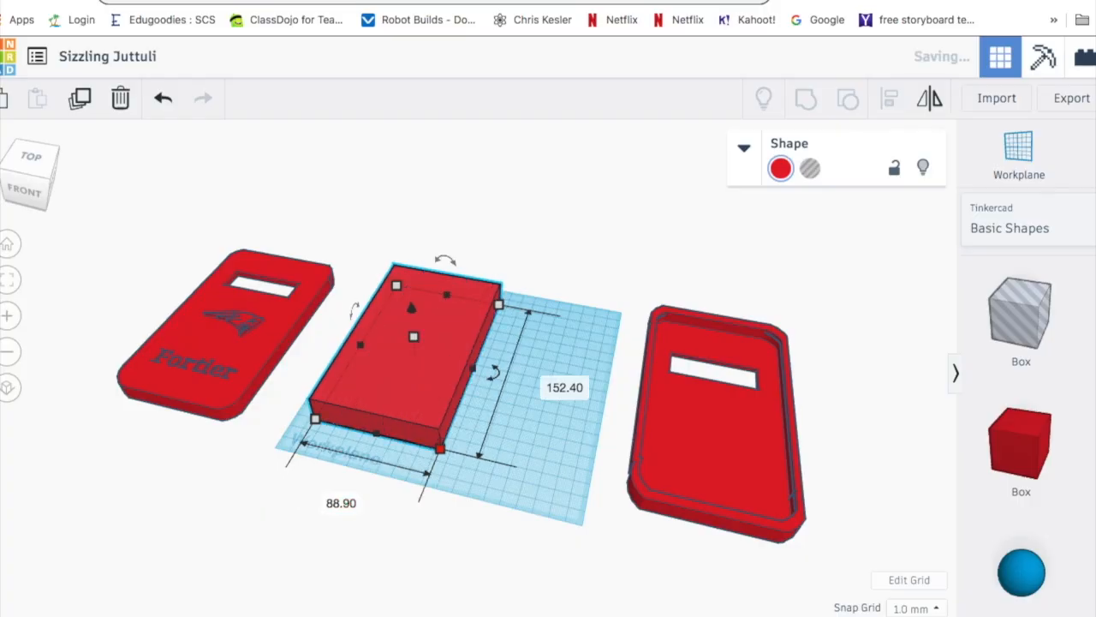
{"action": "left_click", "coordinate": [509, 419]}
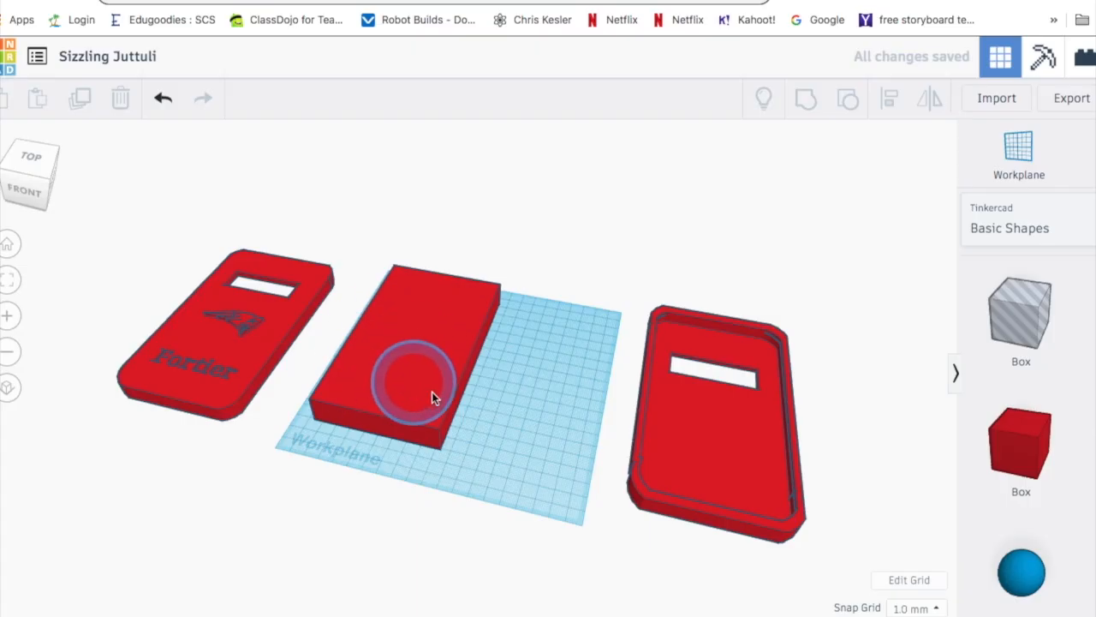
{"action": "right_click_drag", "start_coordinate": [476, 460], "coordinate": [406, 410]}
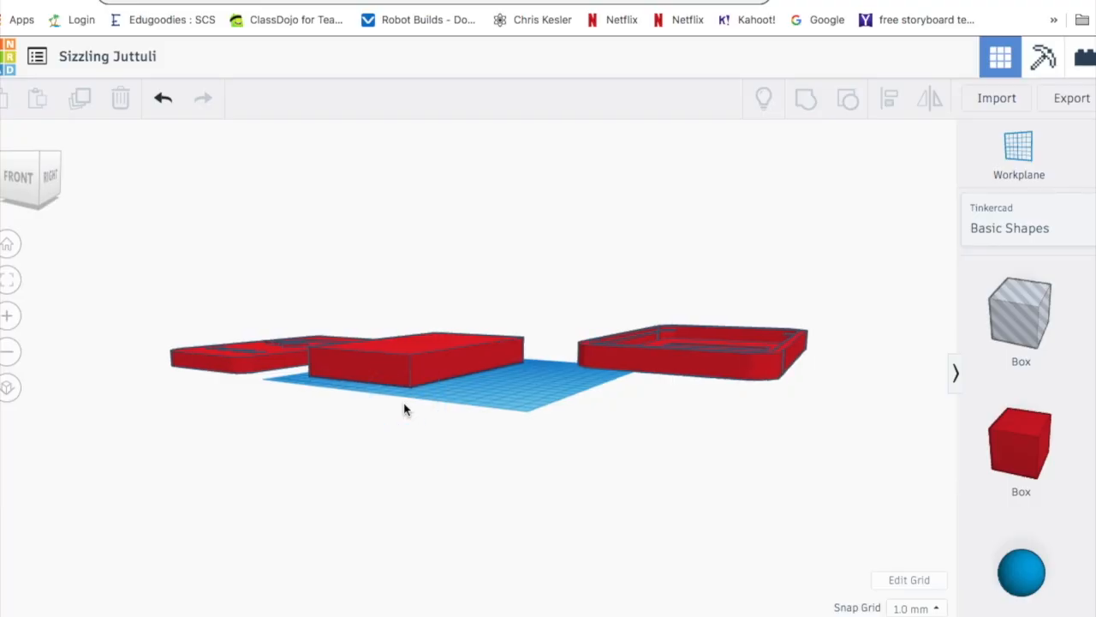
{"action": "left_click", "coordinate": [404, 403]}
{"action": "left_click", "coordinate": [389, 364]}
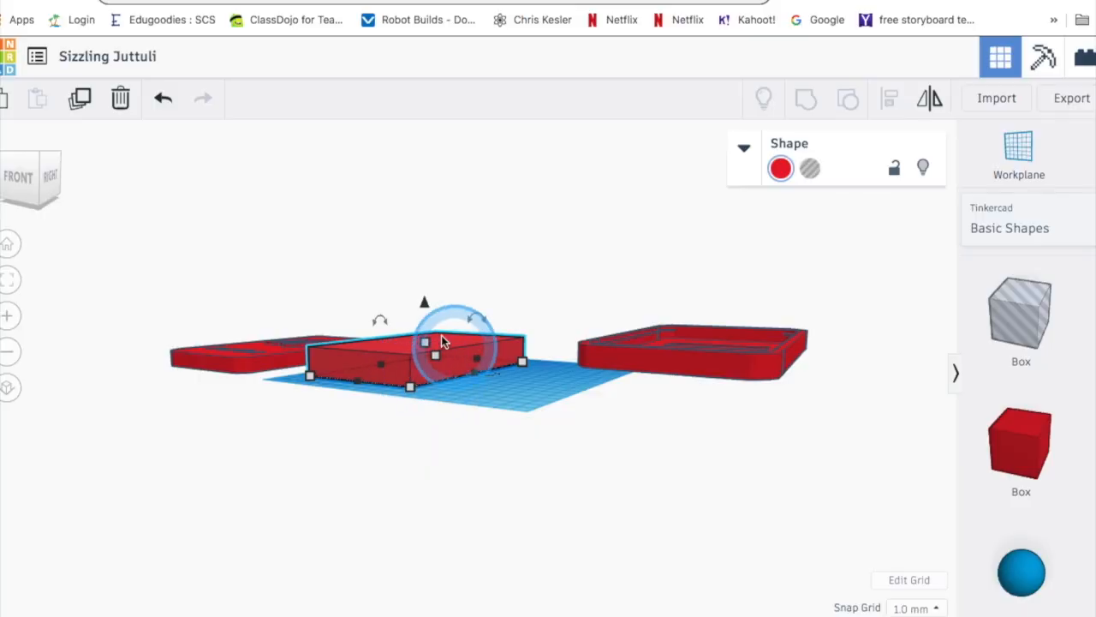
{"action": "left_click", "coordinate": [500, 390]}
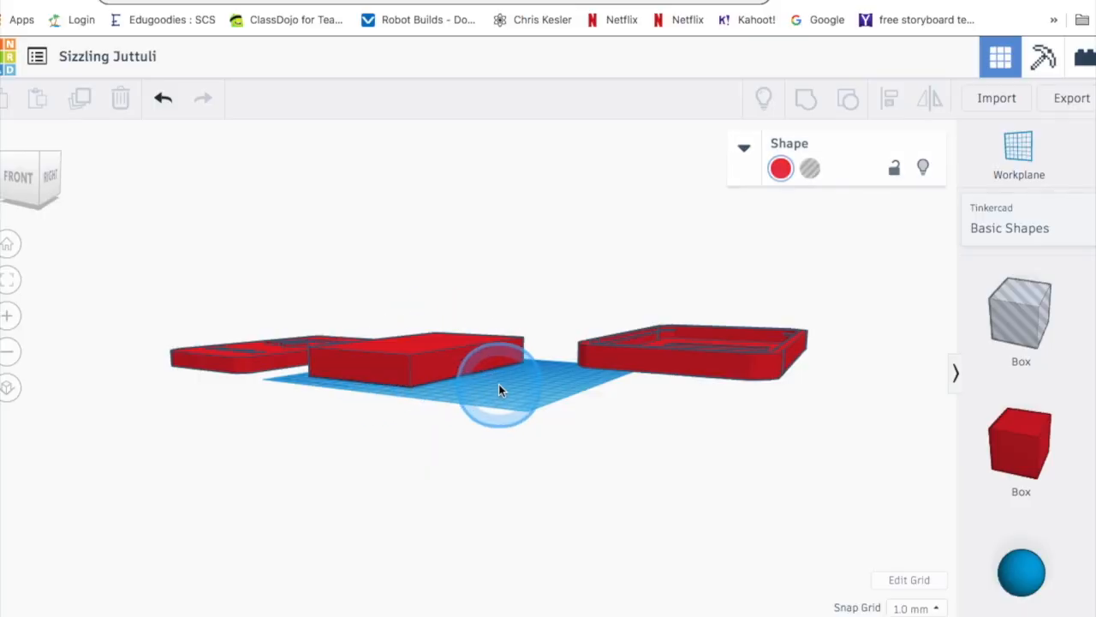
{"action": "right_click_drag", "start_coordinate": [406, 360], "coordinate": [453, 440]}
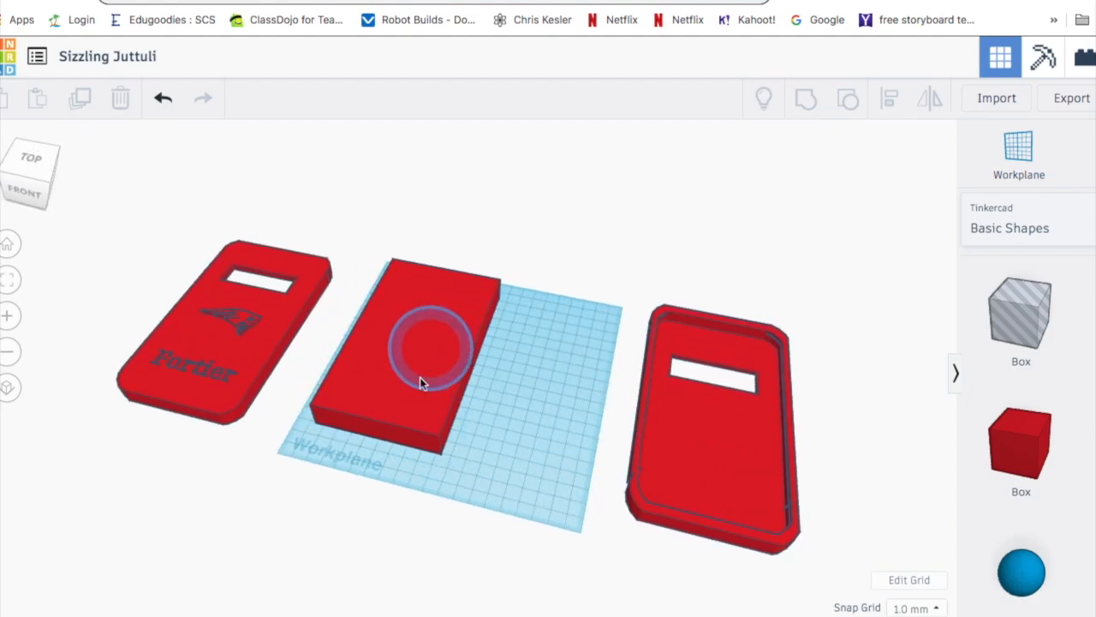
Step: Add a solid red box and a cylinder hole to the empty part of the workplane beside the large block
{"action": "left_click_drag", "start_coordinate": [1031, 448], "coordinate": [553, 420]}
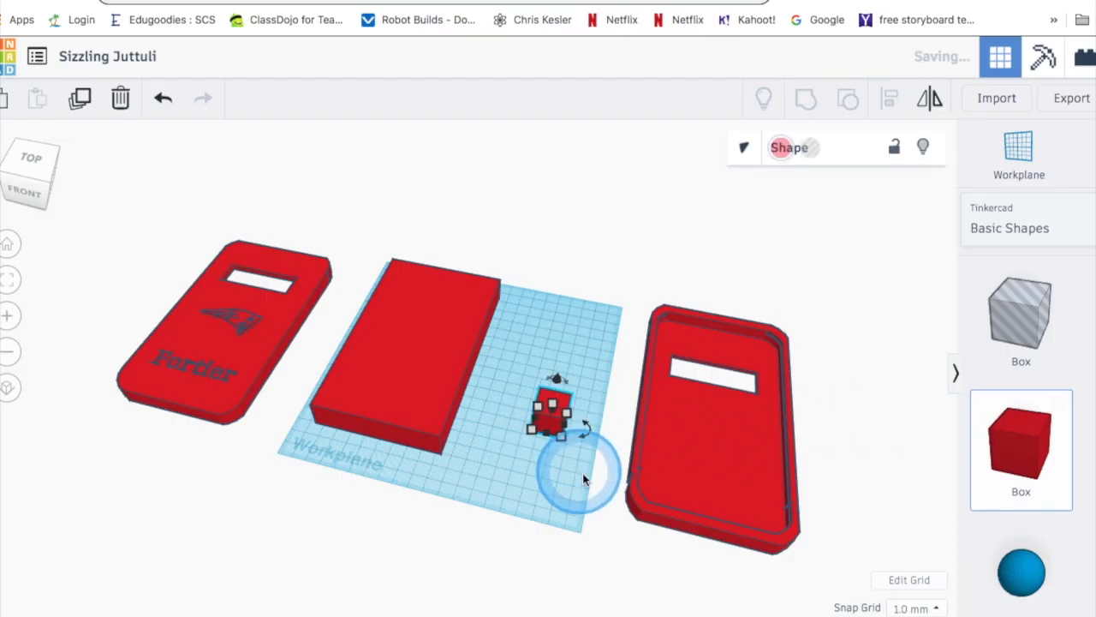
{"action": "scroll", "coordinate": [1004, 454], "scroll_direction": "down", "scroll_amount": 3}
{"action": "scroll", "coordinate": [1011, 458], "scroll_direction": "up", "scroll_amount": 3}
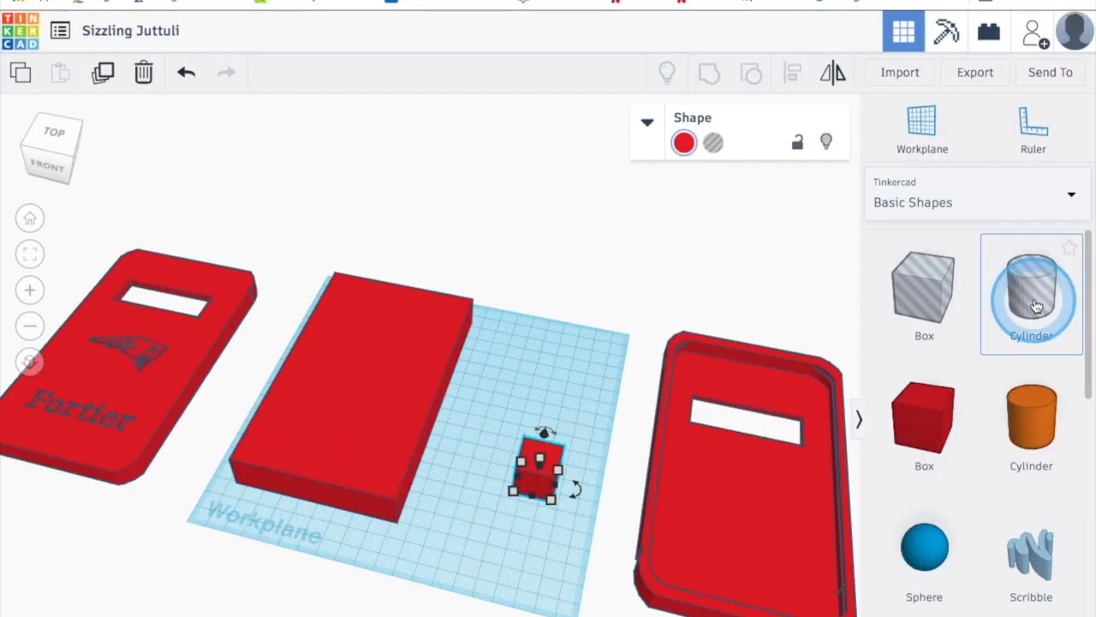
{"action": "left_click", "coordinate": [1030, 304]}
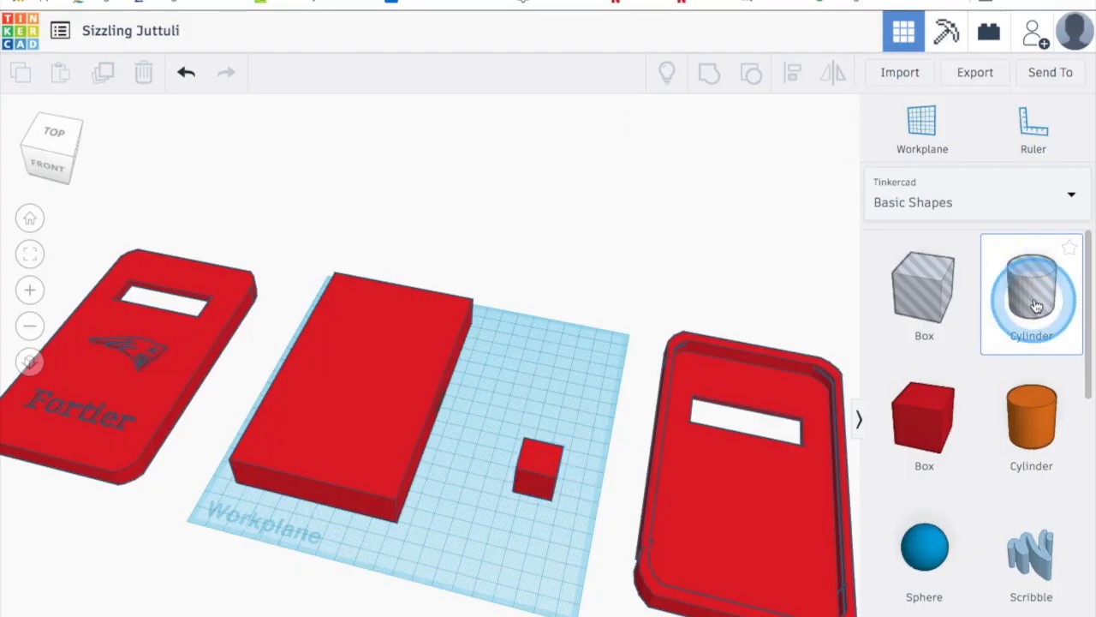
{"action": "left_click_drag", "start_coordinate": [1025, 303], "coordinate": [586, 412]}
{"action": "left_click", "coordinate": [185, 72]}
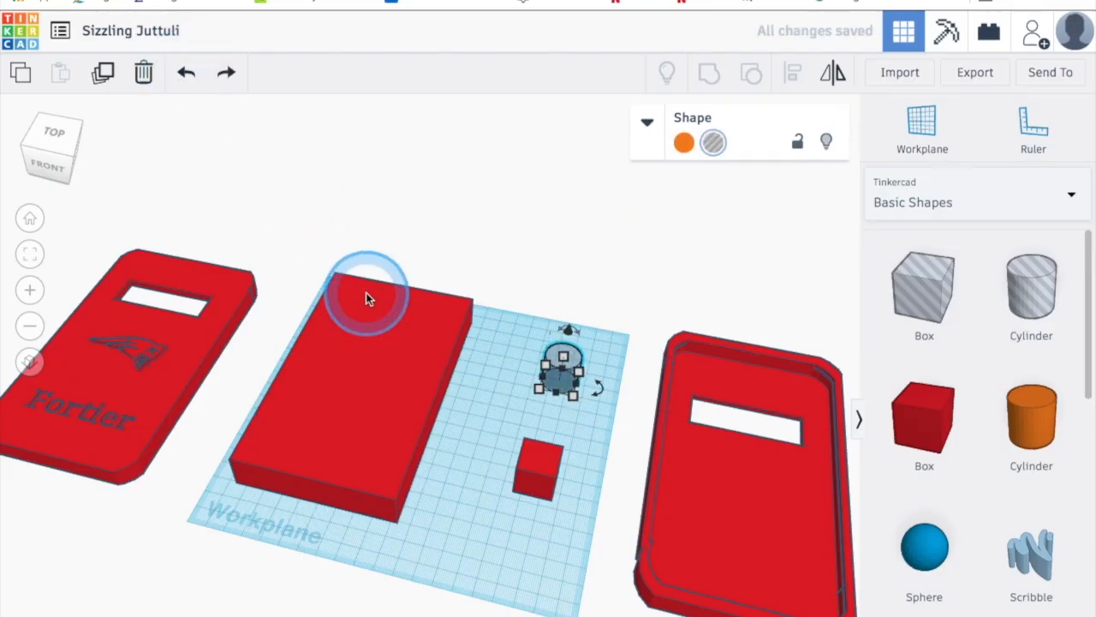
Step: Move the cylinder hole over the small red box so they partly overlap, and enlarge the cylinder slightly
{"action": "left_click_drag", "start_coordinate": [555, 379], "coordinate": [544, 497]}
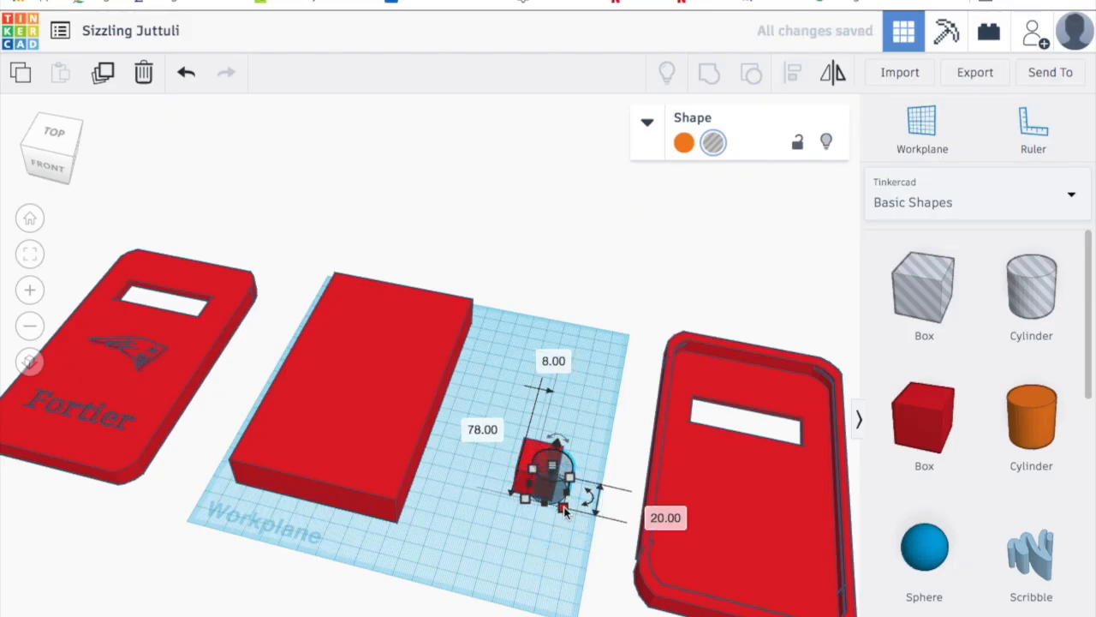
{"action": "left_click", "coordinate": [564, 510]}
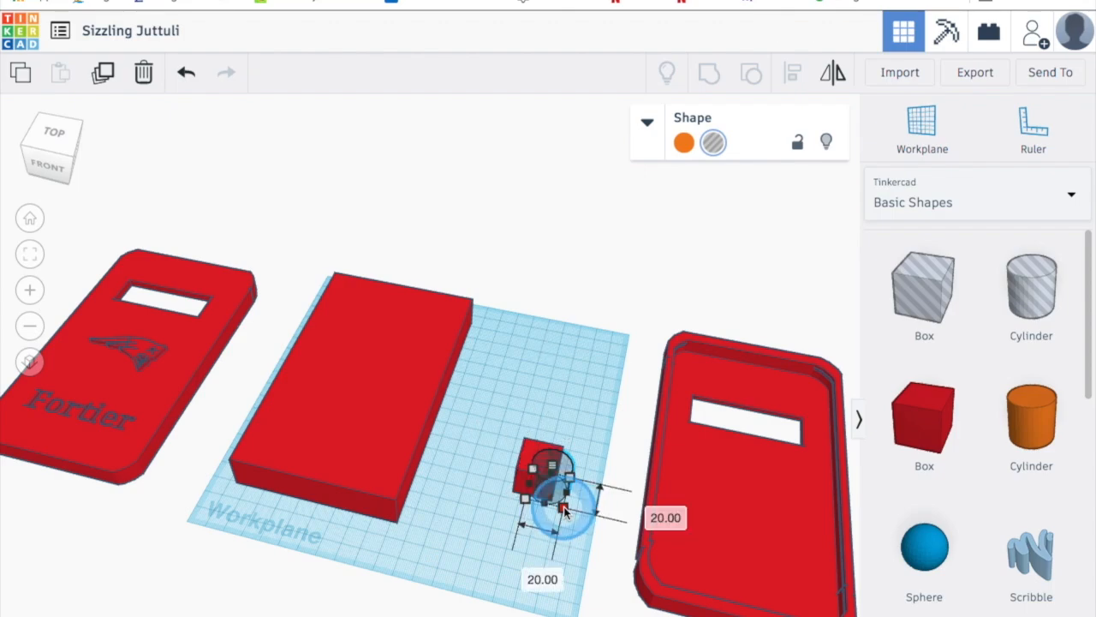
{"action": "left_click_drag", "start_coordinate": [564, 509], "coordinate": [572, 520]}
Step: Group the small box with the overlapping cylinder hole to cut a concave corner-rounding piece
{"action": "right_click_drag", "start_coordinate": [495, 531], "coordinate": [463, 576]}
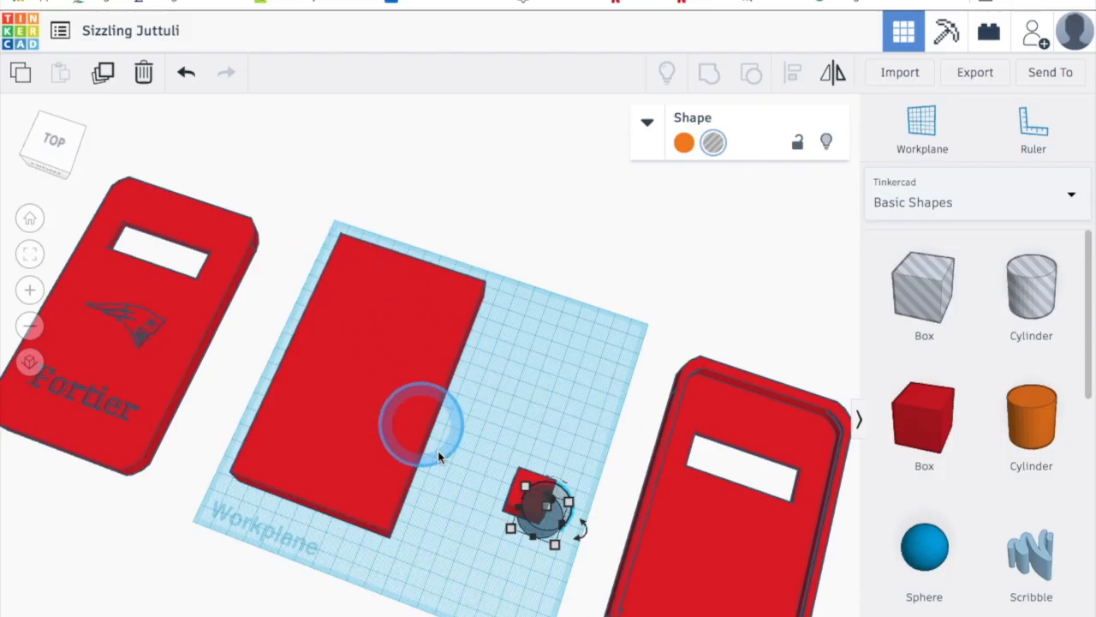
{"action": "right_click_drag", "start_coordinate": [505, 563], "coordinate": [452, 572]}
{"action": "left_click_drag", "start_coordinate": [458, 482], "coordinate": [547, 585]}
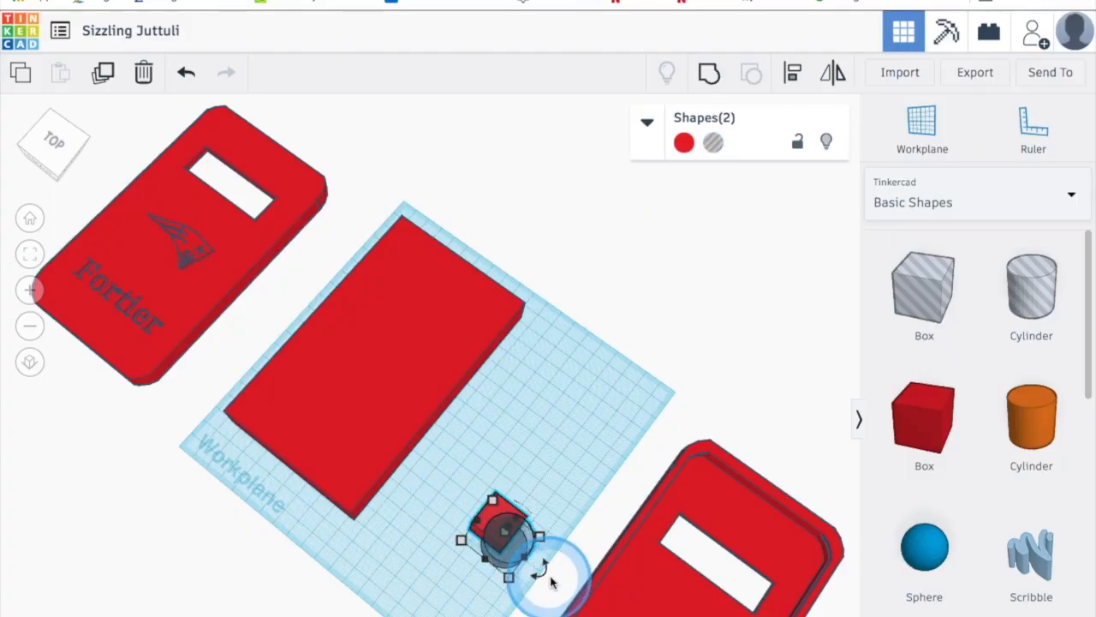
{"action": "left_click", "coordinate": [541, 465]}
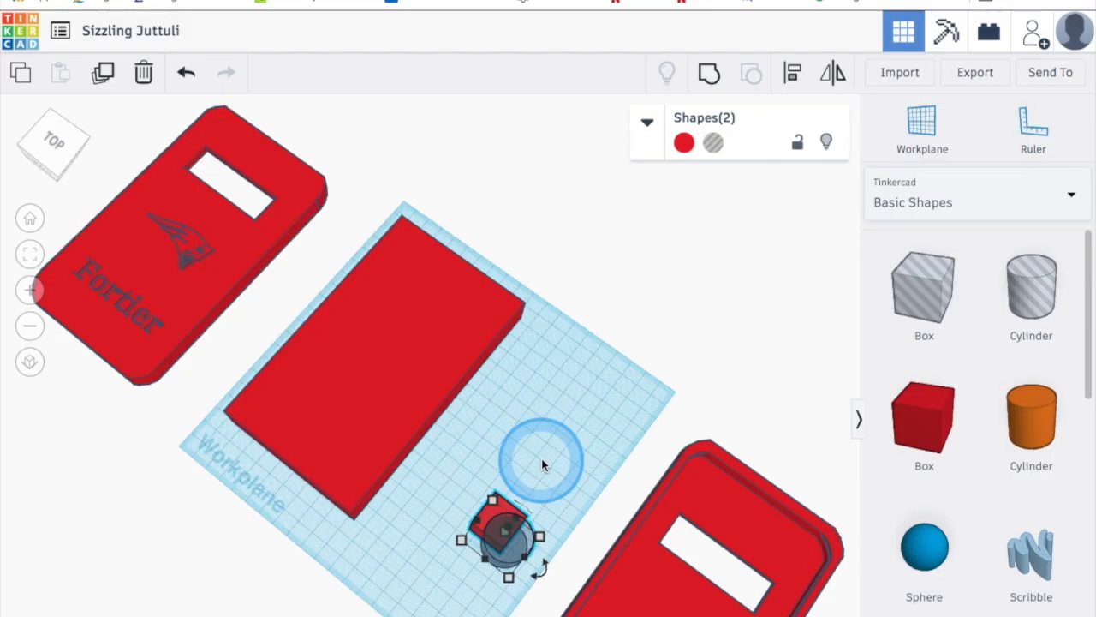
{"action": "key", "text": "ctrl+g"}
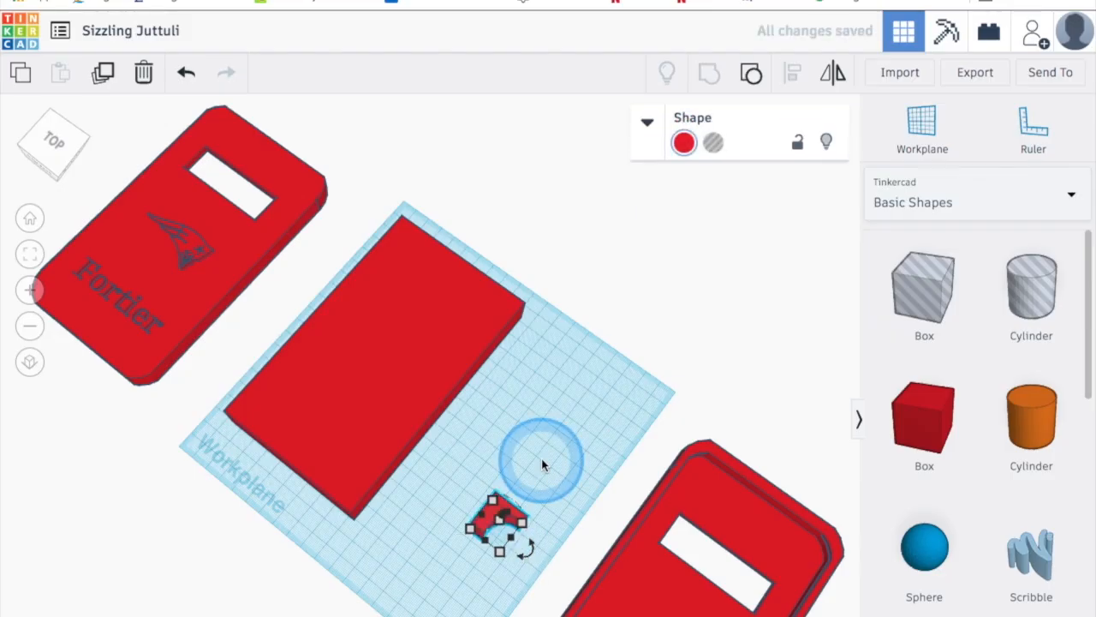
{"action": "left_click", "coordinate": [547, 451]}
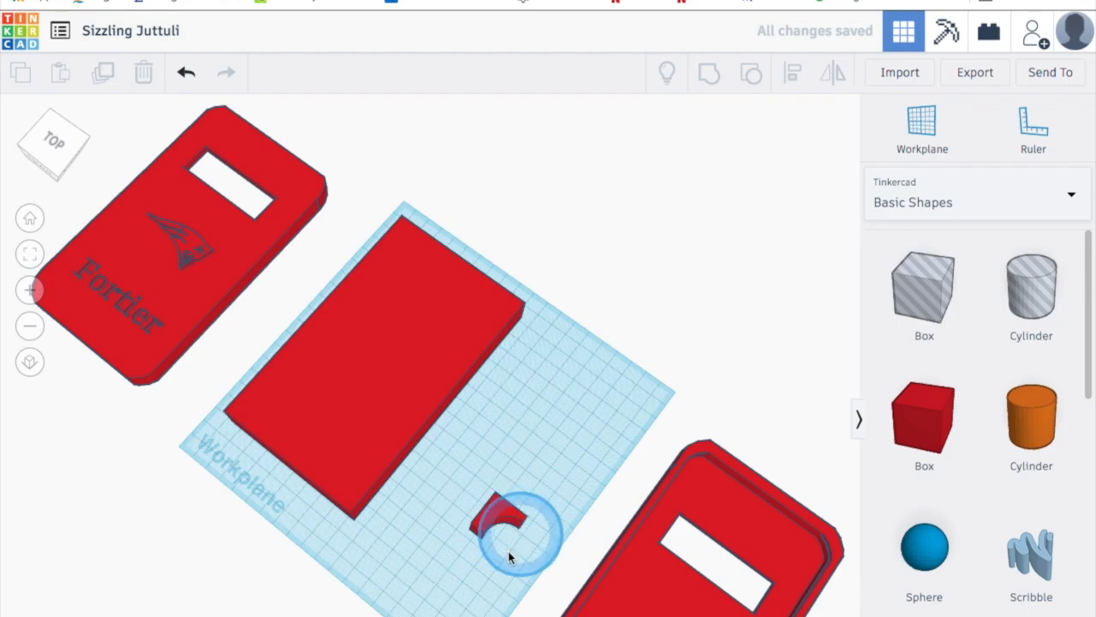
Step: Turn the corner-rounding piece into a hole and move it to the large block's back-left corner
{"action": "left_click", "coordinate": [489, 507]}
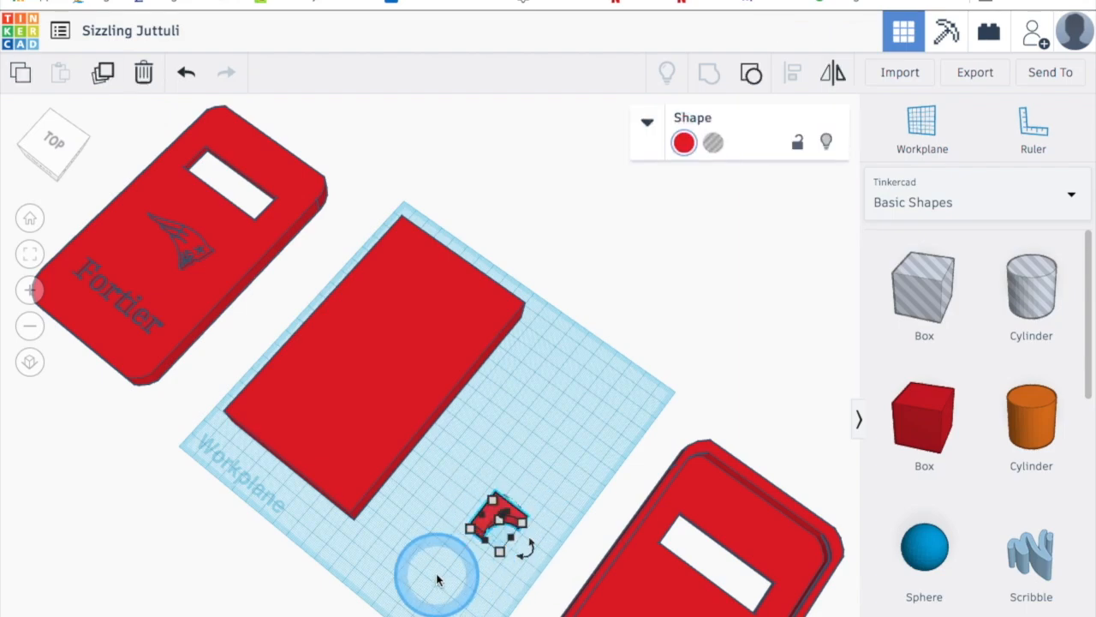
{"action": "left_click", "coordinate": [712, 142]}
{"action": "right_click_drag", "start_coordinate": [561, 469], "coordinate": [587, 454]}
{"action": "left_click_drag", "start_coordinate": [516, 504], "coordinate": [370, 233]}
{"action": "right_click_drag", "start_coordinate": [475, 260], "coordinate": [533, 302]}
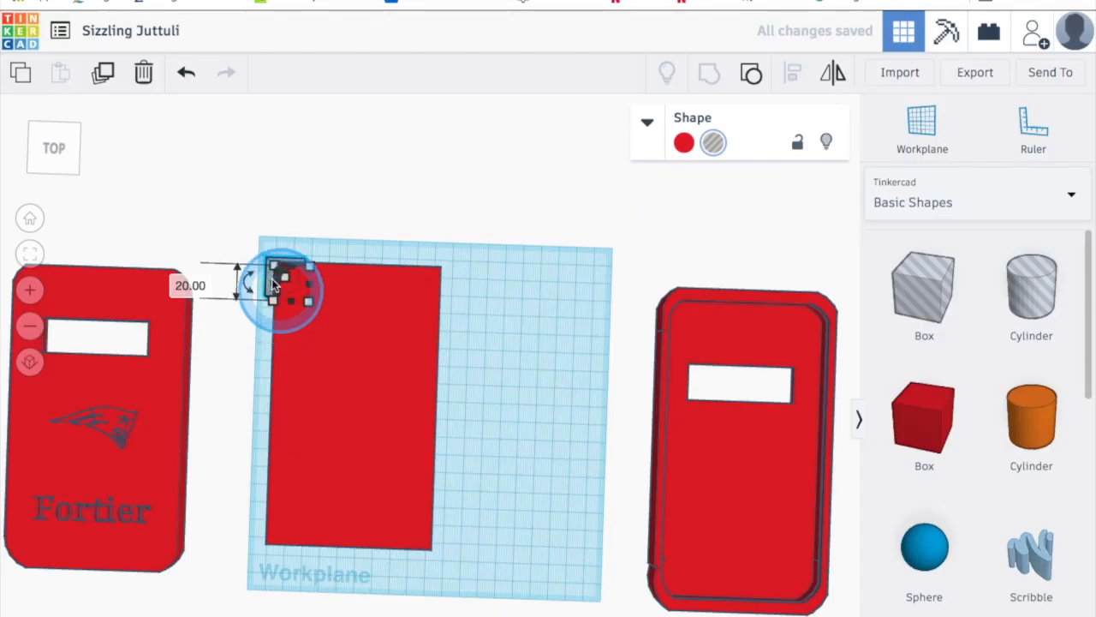
{"action": "left_click_drag", "start_coordinate": [285, 268], "coordinate": [288, 268]}
{"action": "left_click", "coordinate": [187, 77]}
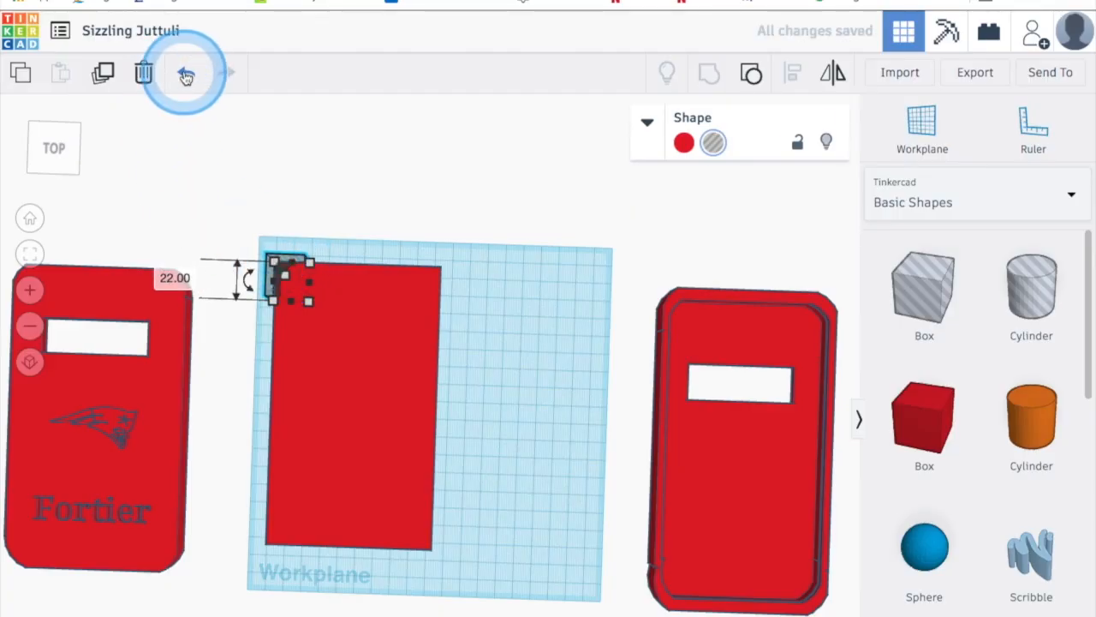
{"action": "left_click", "coordinate": [186, 74]}
{"action": "left_click", "coordinate": [342, 200]}
Step: Reposition the corner-rounding hole so its inner curve sits over the large block's back-left corner
{"action": "left_click_drag", "start_coordinate": [296, 268], "coordinate": [261, 262]}
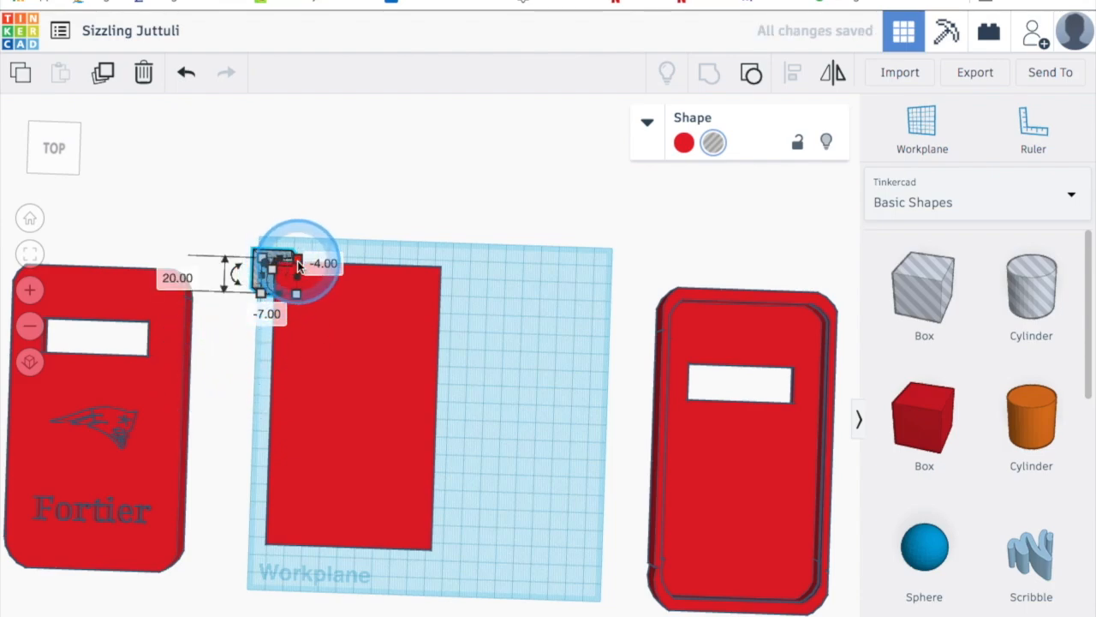
{"action": "right_click_drag", "start_coordinate": [331, 201], "coordinate": [302, 226]}
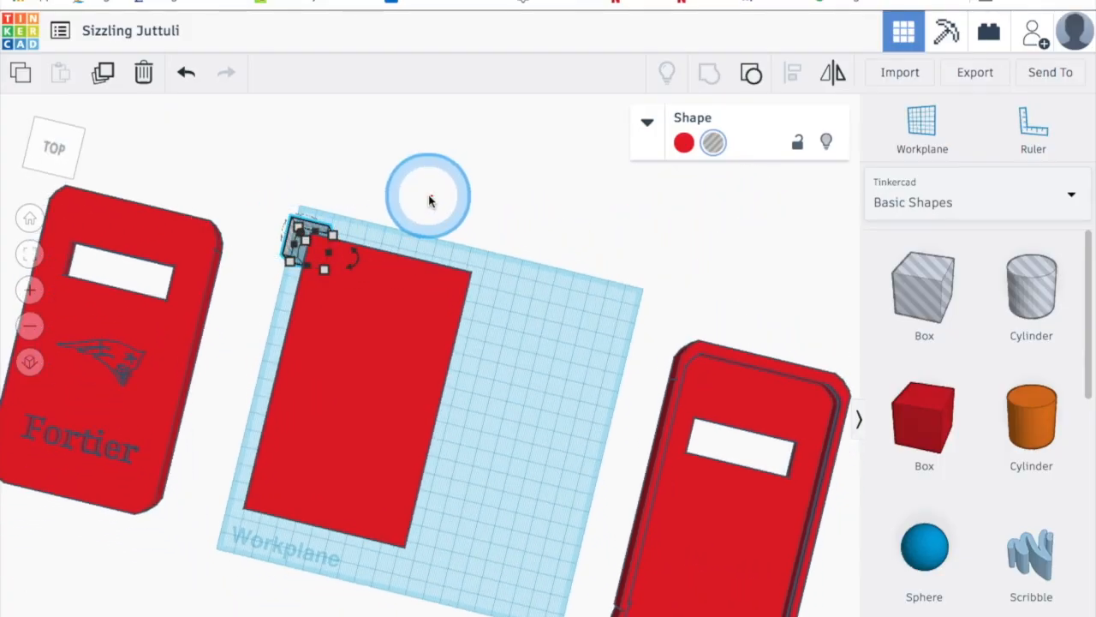
{"action": "left_click", "coordinate": [397, 205]}
{"action": "left_click", "coordinate": [310, 229]}
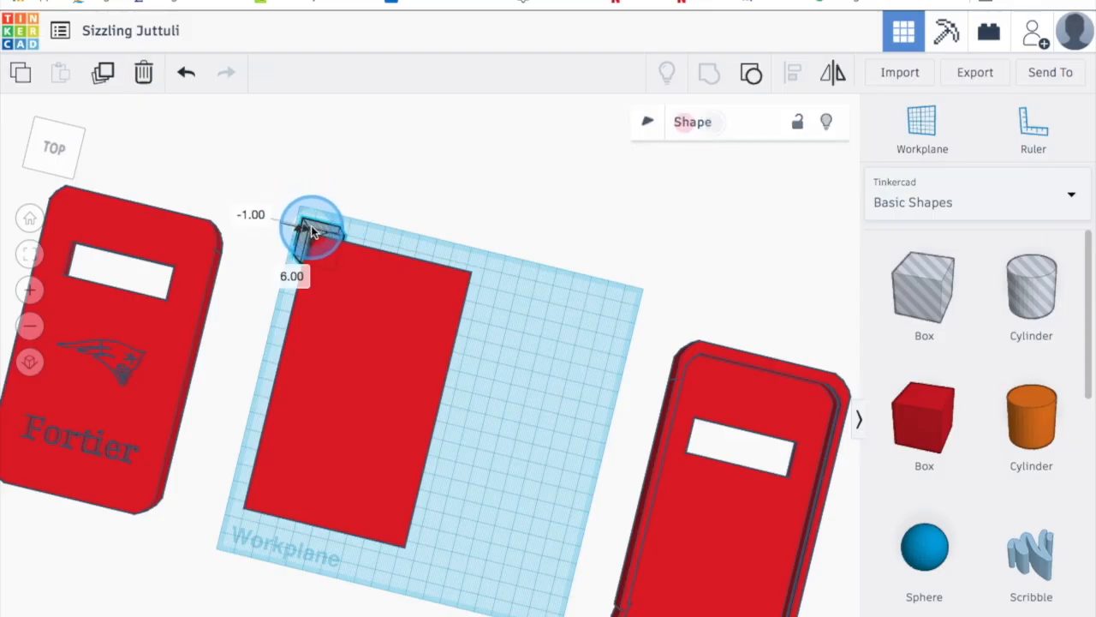
{"action": "left_click_drag", "start_coordinate": [310, 227], "coordinate": [307, 231]}
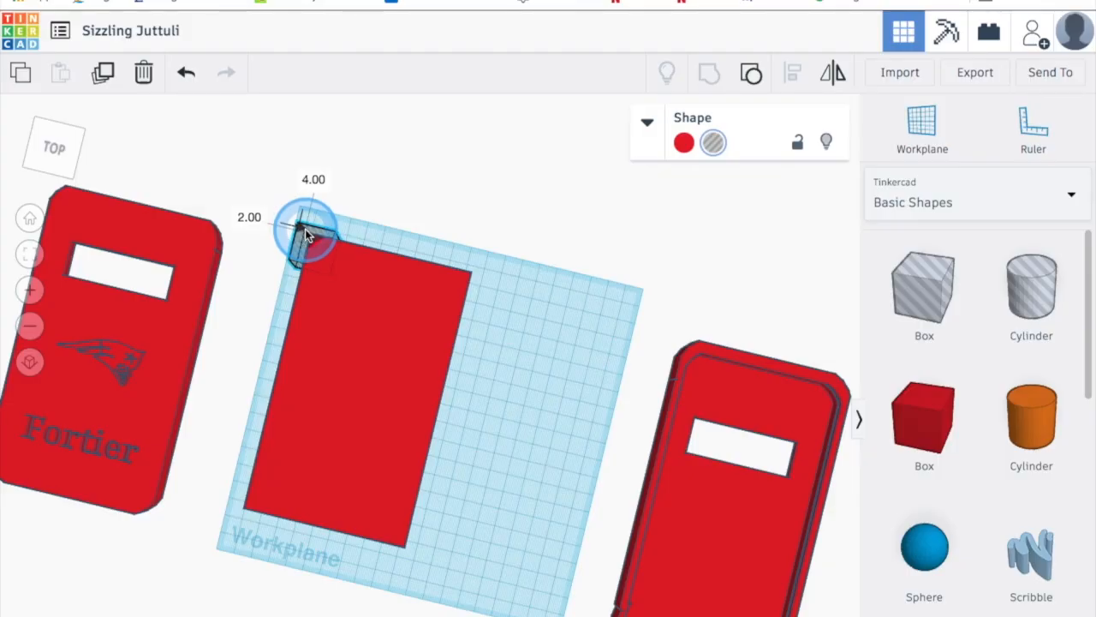
{"action": "left_click_drag", "start_coordinate": [305, 230], "coordinate": [306, 230]}
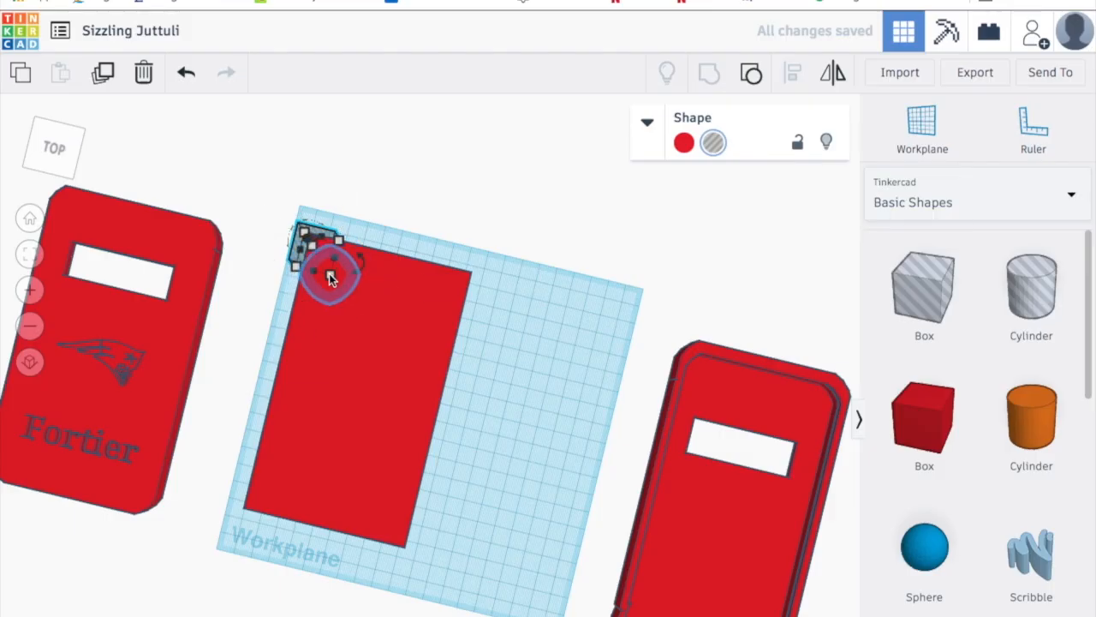
Step: Enlarge the corner-rounding hole to 24 by 24 mm and nudge it into place on the block's corner
{"action": "left_click_drag", "start_coordinate": [331, 277], "coordinate": [336, 288]}
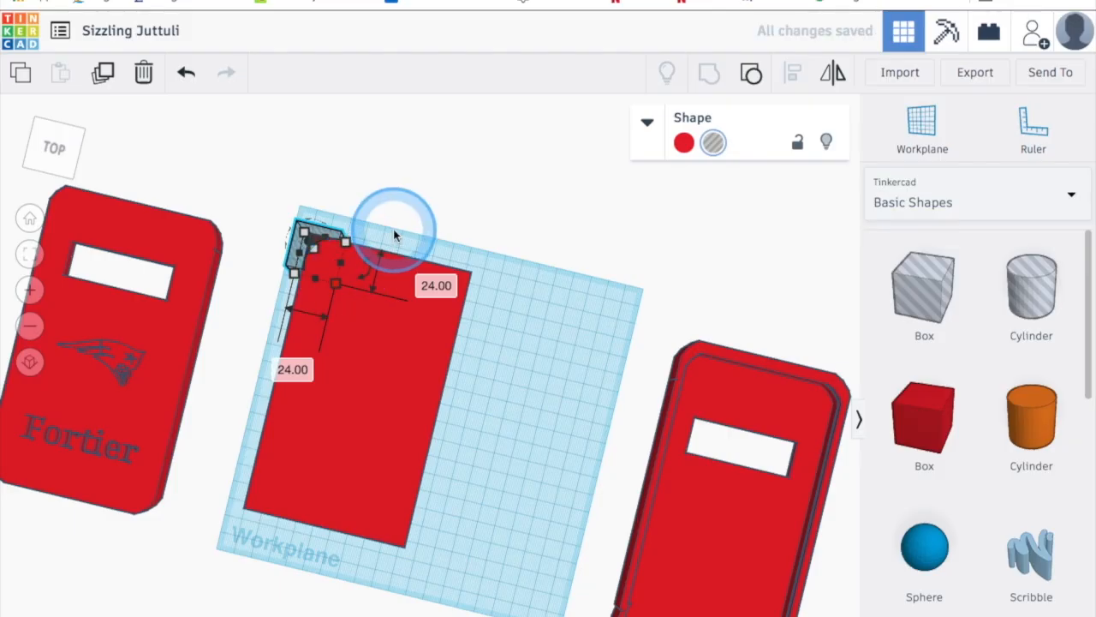
{"action": "left_click", "coordinate": [430, 258]}
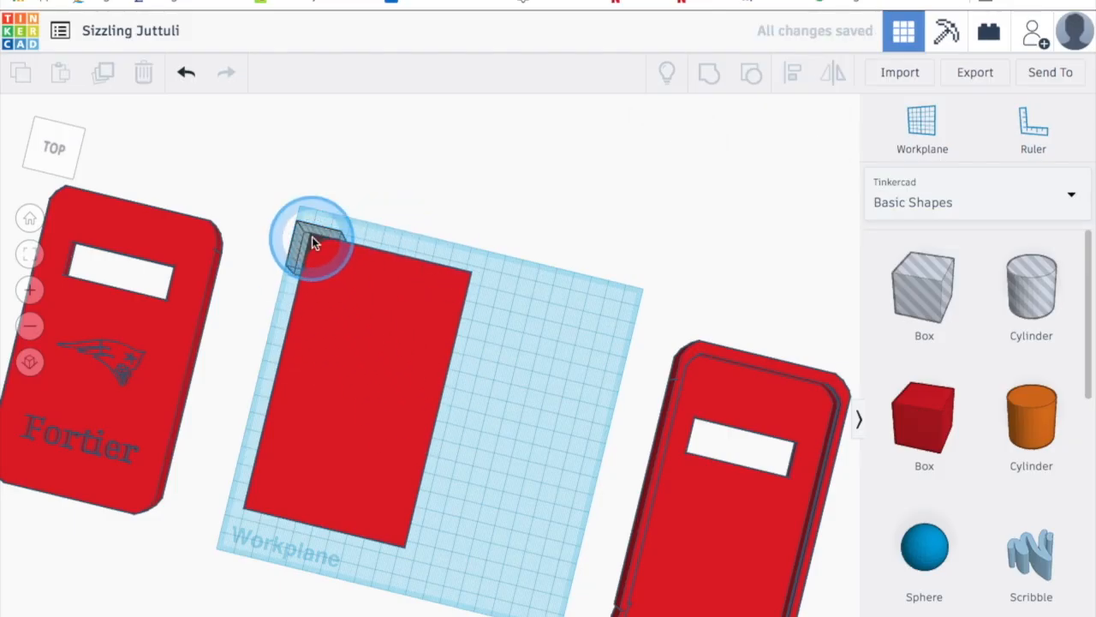
{"action": "left_click_drag", "start_coordinate": [302, 233], "coordinate": [304, 238]}
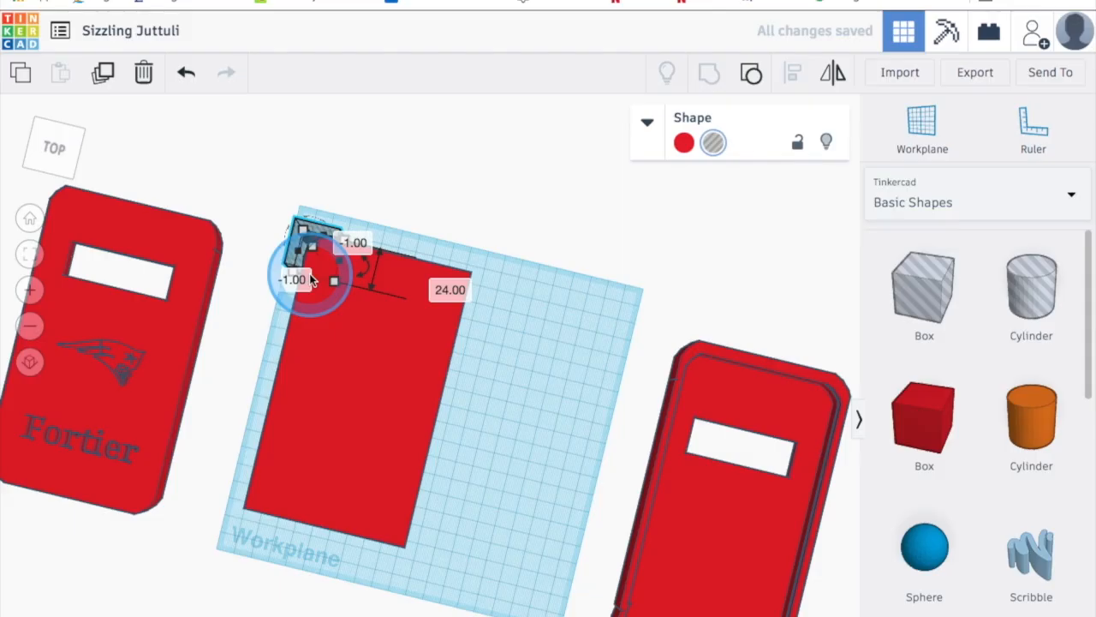
Step: Undo the corner-rounding hole's moves, resizing and grouping back to the separate small box and overlapping cylinder hole
{"action": "left_click_drag", "start_coordinate": [325, 223], "coordinate": [318, 180]}
{"action": "left_click", "coordinate": [188, 73]}
{"action": "left_click", "coordinate": [187, 74]}
{"action": "left_click", "coordinate": [188, 74]}
{"action": "left_click", "coordinate": [187, 73]}
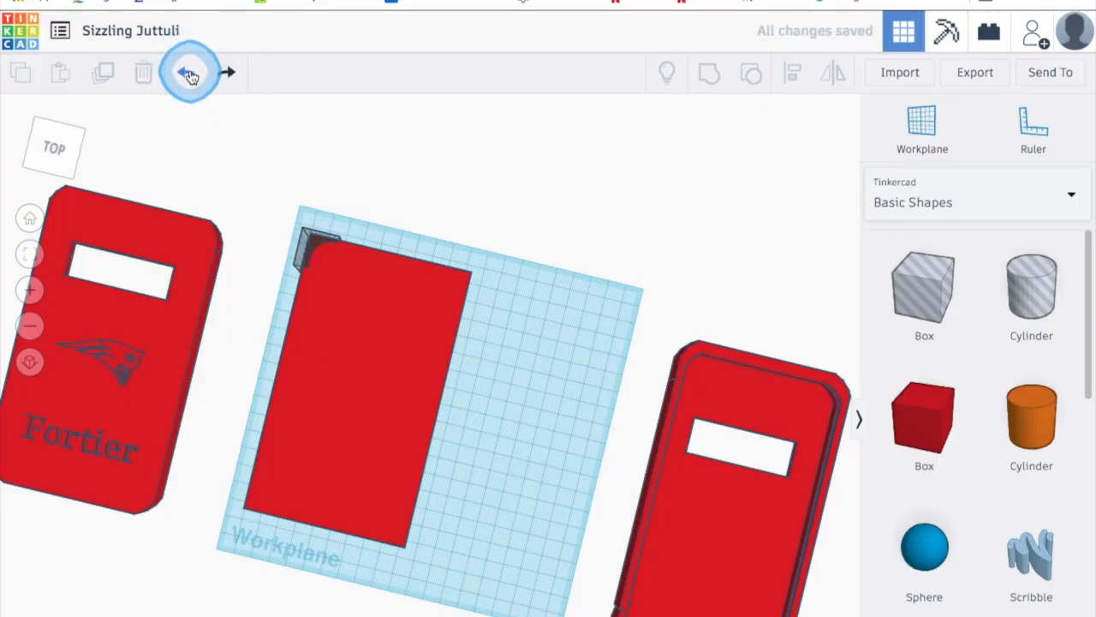
{"action": "left_click", "coordinate": [188, 74]}
{"action": "left_click", "coordinate": [187, 74]}
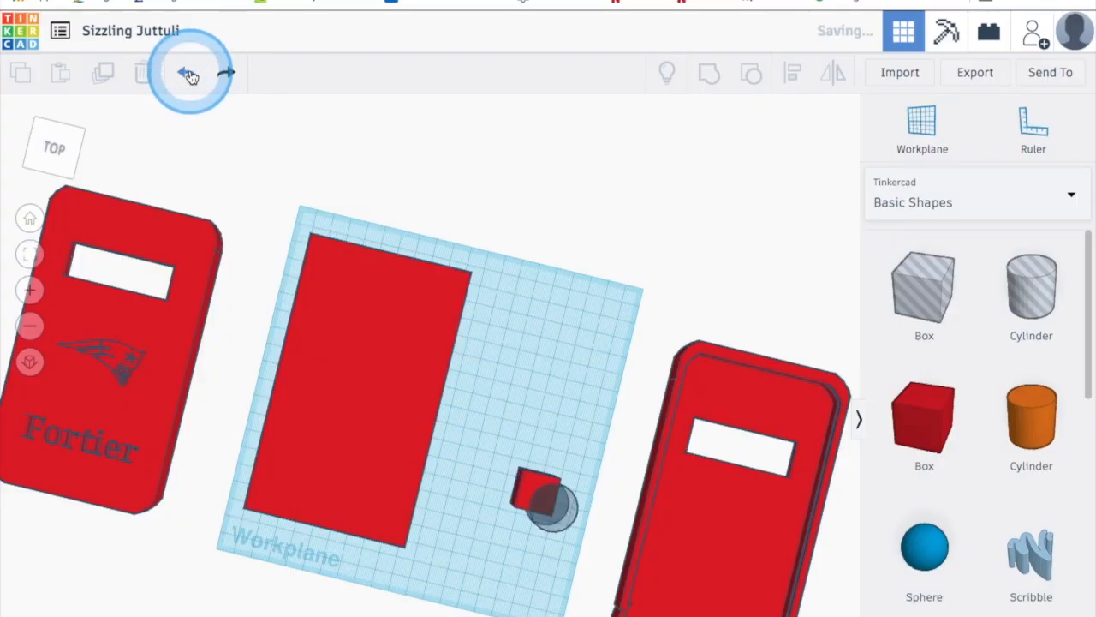
Step: Enlarge the cylinder hole to about 30 mm across and reposition it over the small box's inner corner
{"action": "left_click", "coordinate": [552, 505]}
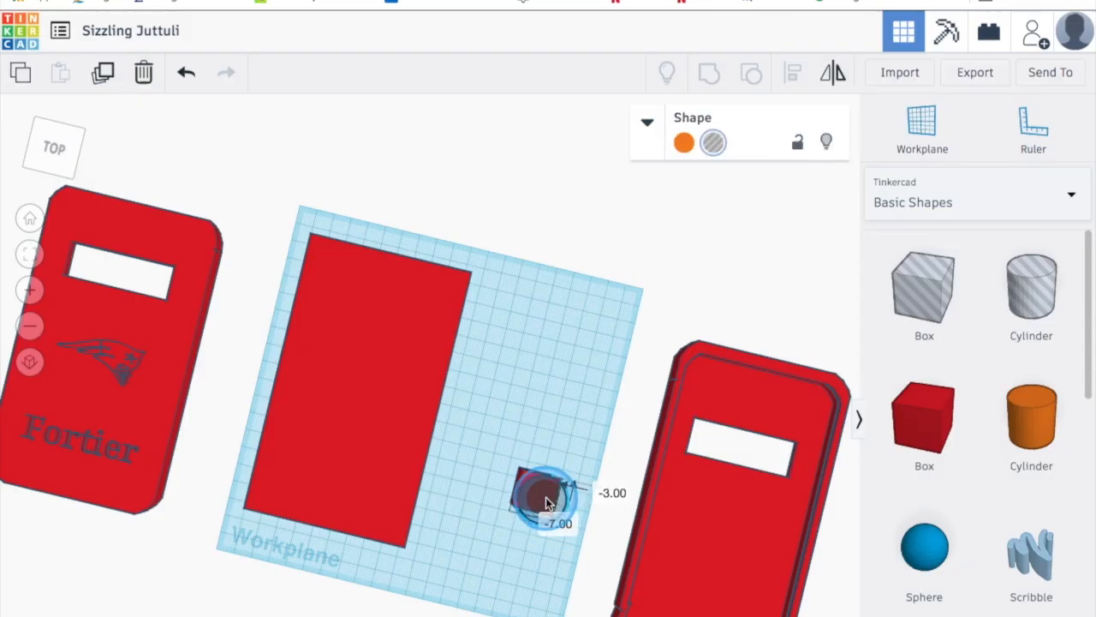
{"action": "key", "text": "Right"}
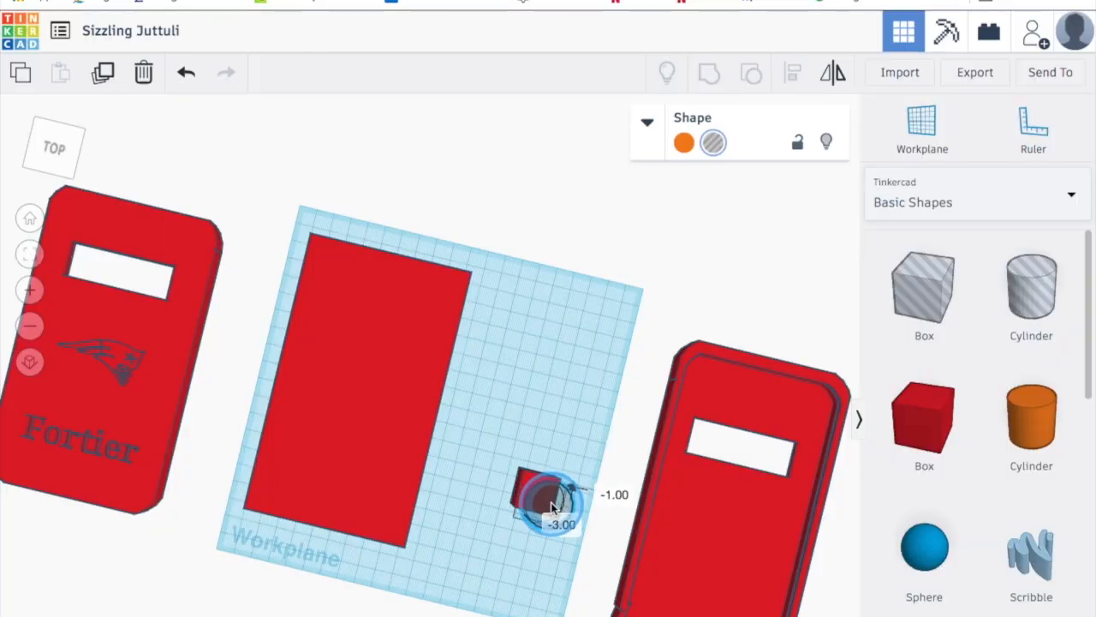
{"action": "mouse_move", "coordinate": [502, 568]}
{"action": "right_mouse_down"}
{"action": "mouse_move", "coordinate": [443, 515]}
{"action": "mouse_move", "coordinate": [498, 550]}
{"action": "right_mouse_up"}
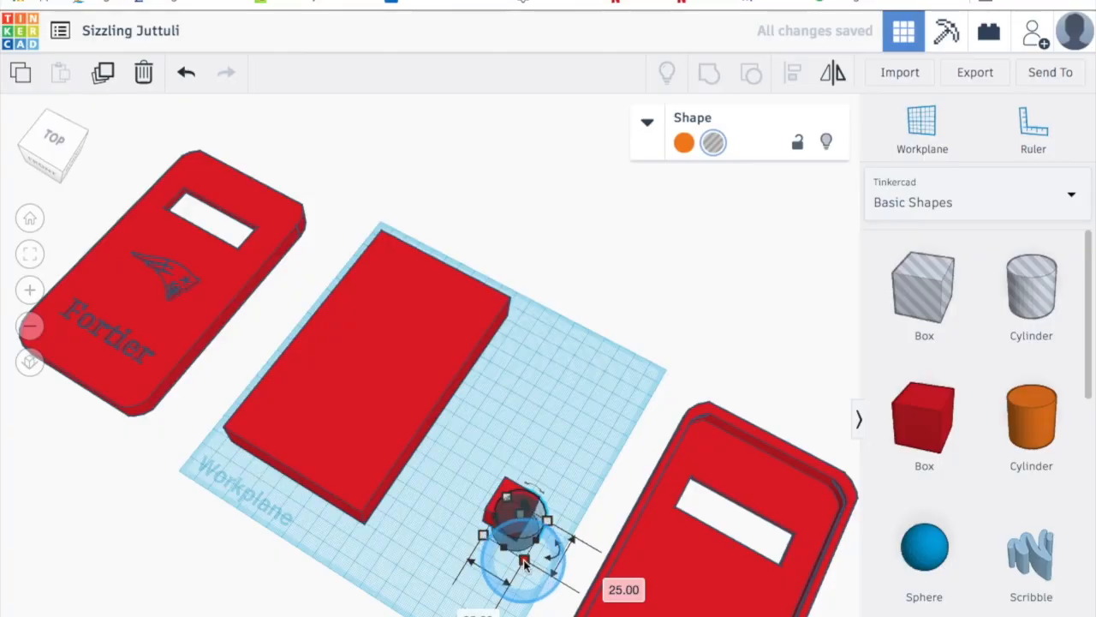
{"action": "left_click_drag", "start_coordinate": [520, 555], "coordinate": [515, 545]}
{"action": "right_click_drag", "start_coordinate": [423, 558], "coordinate": [441, 500]}
{"action": "left_click_drag", "start_coordinate": [534, 465], "coordinate": [530, 452]}
{"action": "right_click_drag", "start_coordinate": [509, 521], "coordinate": [477, 588]}
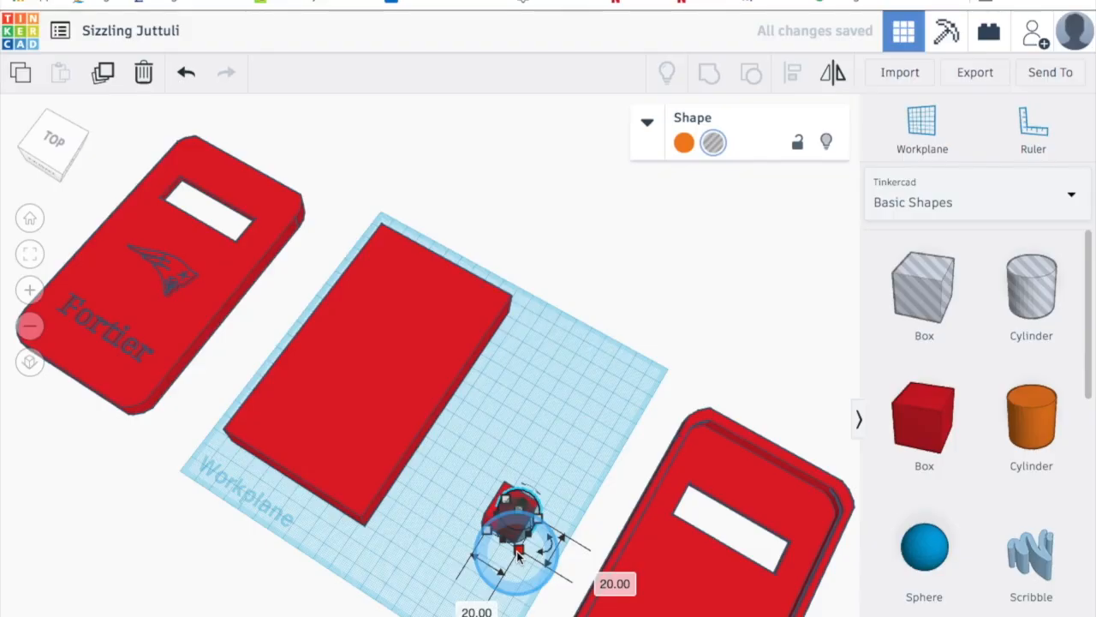
{"action": "left_click_drag", "start_coordinate": [516, 551], "coordinate": [520, 579]}
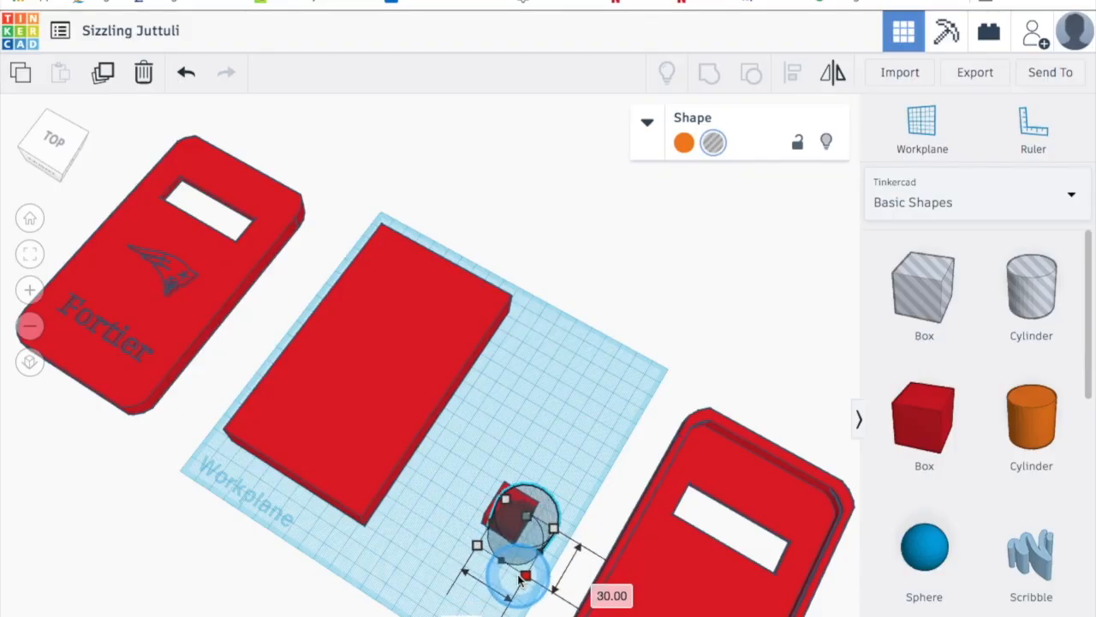
{"action": "right_click_drag", "start_coordinate": [419, 552], "coordinate": [411, 580]}
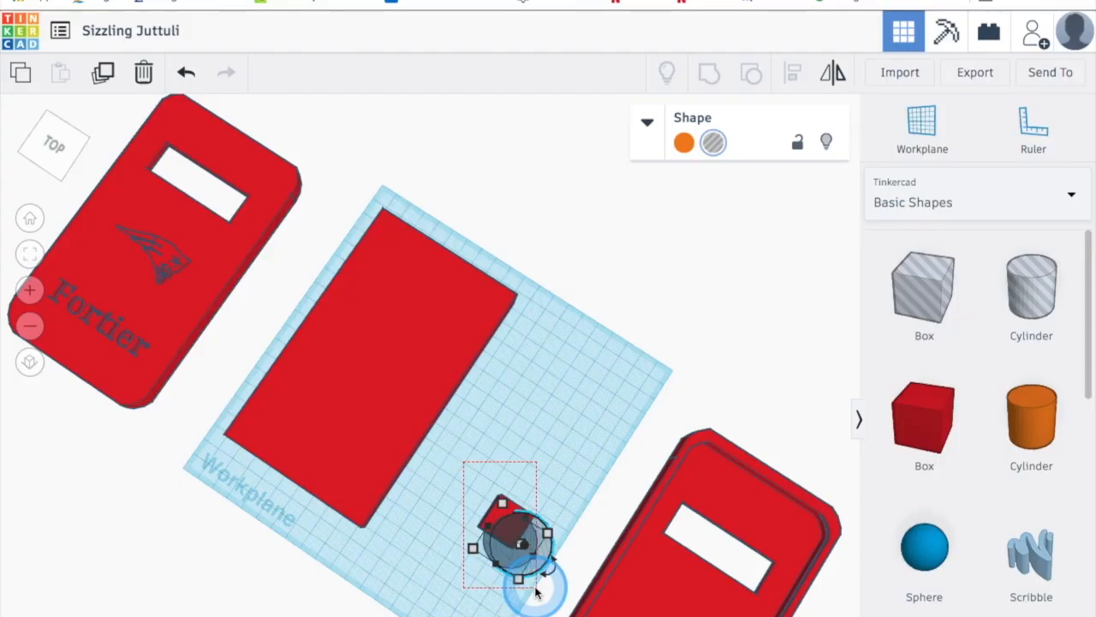
Step: Group the small box with the enlarged cylinder hole and turn the resulting corner piece into a hole
{"action": "left_click", "coordinate": [558, 588], "text": "shift"}
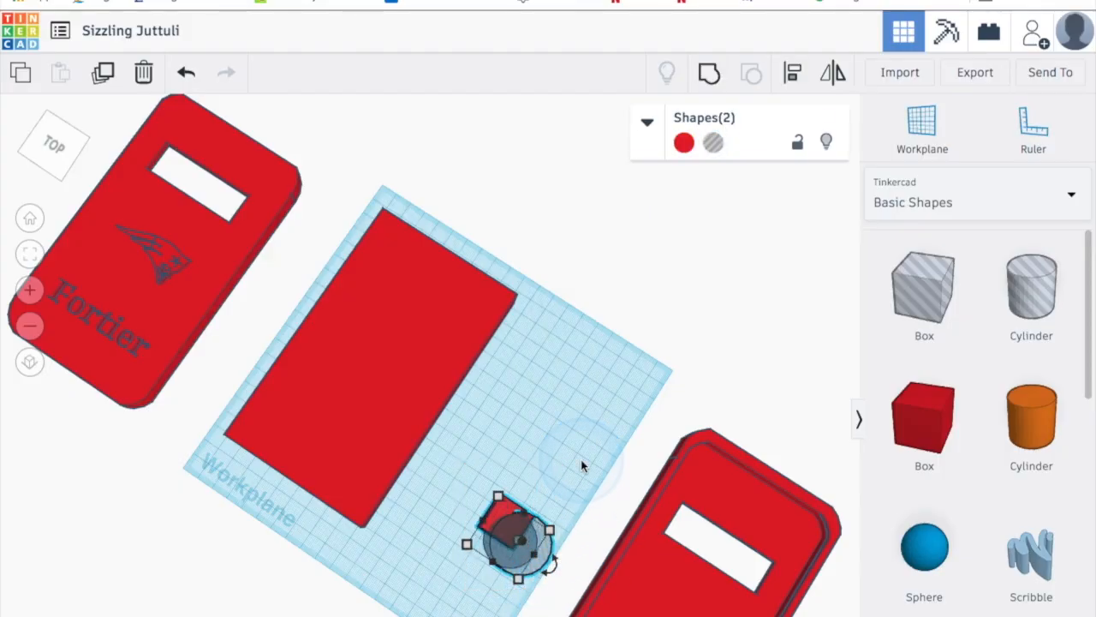
{"action": "key", "text": "ctrl+g"}
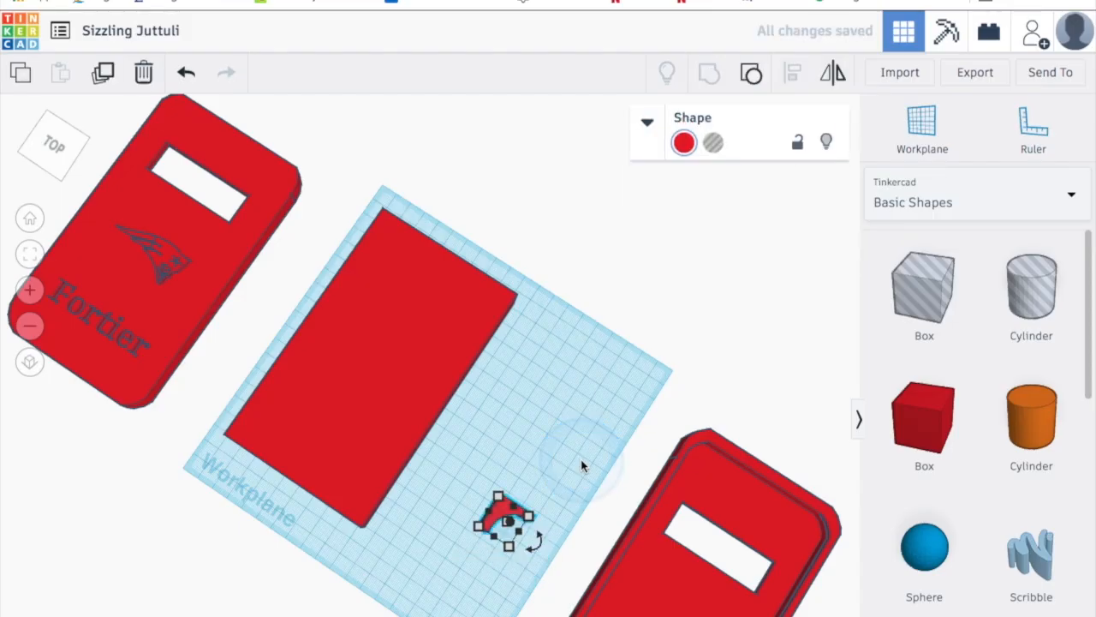
{"action": "left_click", "coordinate": [577, 428]}
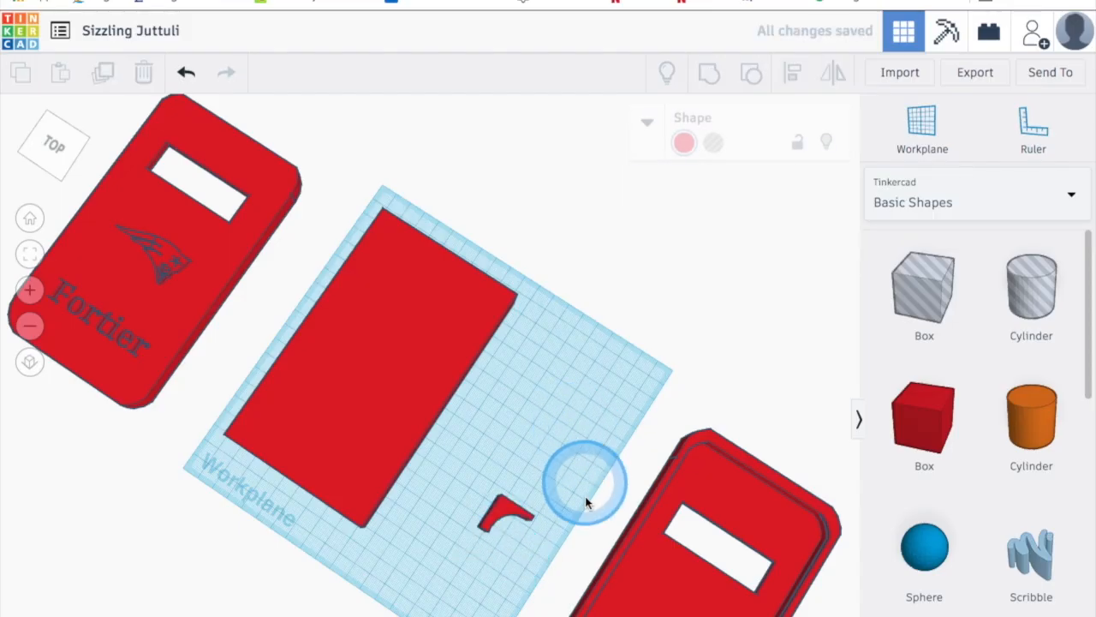
{"action": "left_click", "coordinate": [503, 510]}
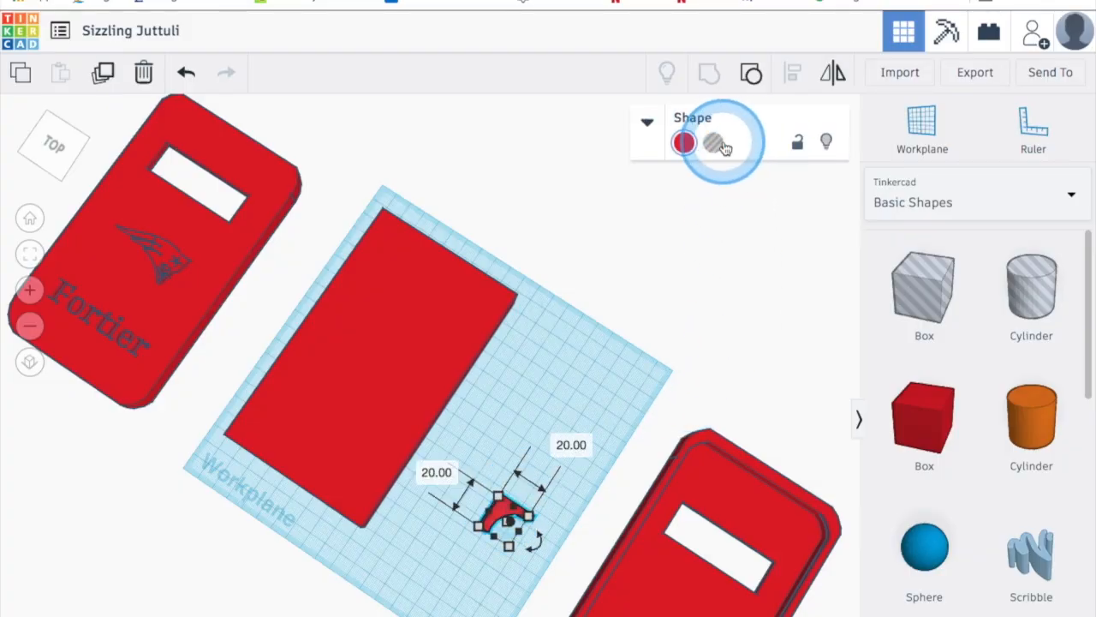
{"action": "left_click", "coordinate": [713, 142]}
{"action": "left_click", "coordinate": [525, 389]}
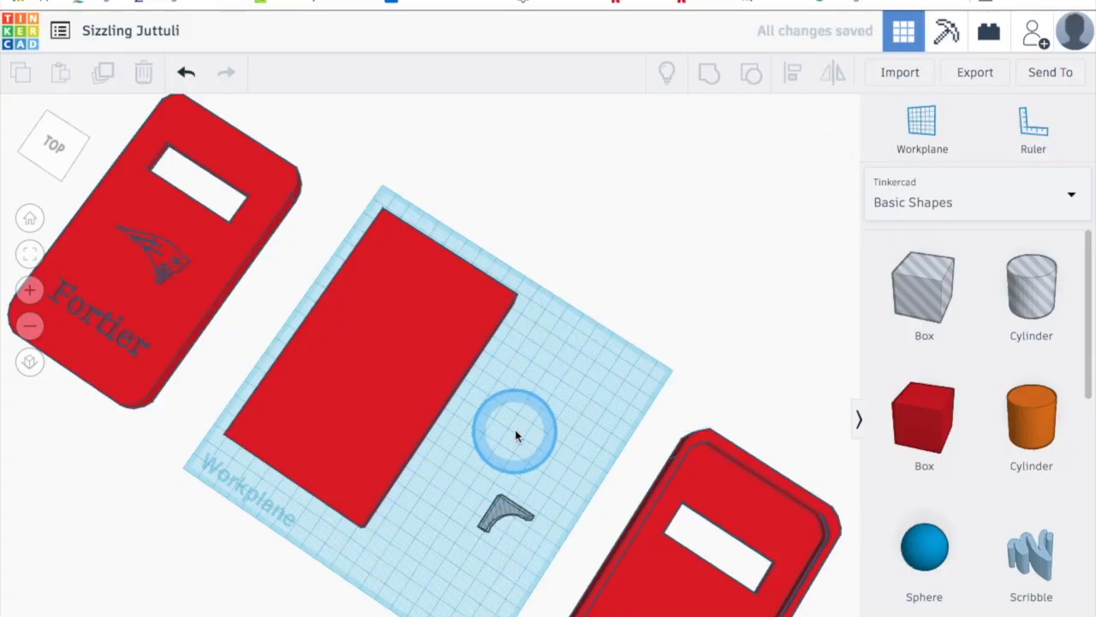
Step: Move the new corner-rounding hole onto the large block's back-left corner
{"action": "left_click_drag", "start_coordinate": [497, 498], "coordinate": [376, 216]}
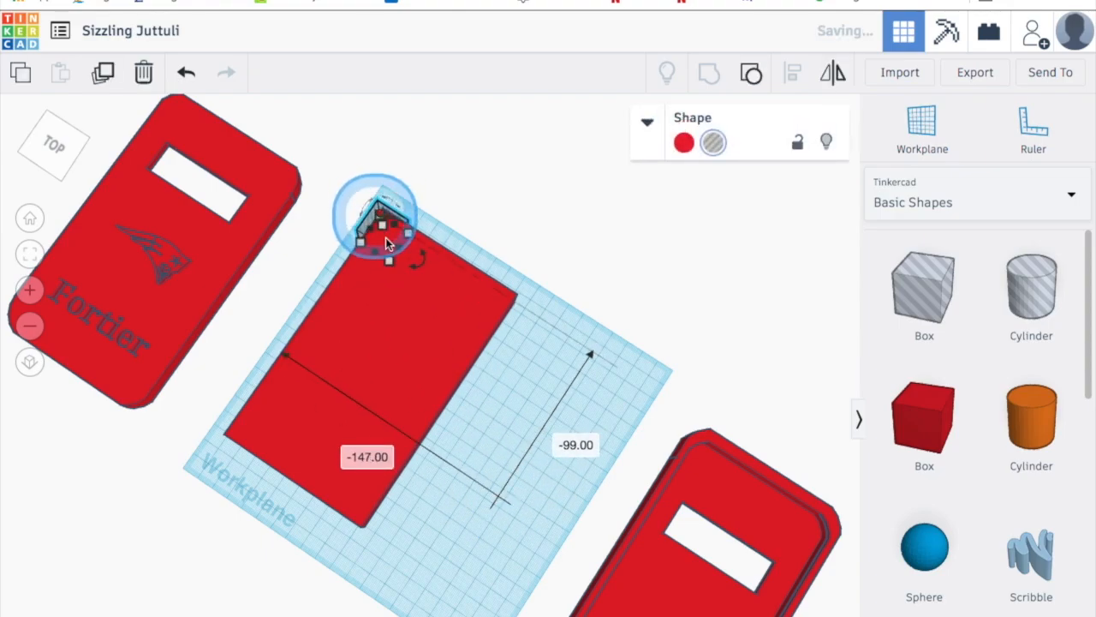
{"action": "mouse_move", "coordinate": [539, 367]}
{"action": "right_mouse_down"}
{"action": "mouse_move", "coordinate": [556, 351]}
{"action": "mouse_move", "coordinate": [535, 394]}
{"action": "mouse_move", "coordinate": [538, 367]}
{"action": "right_mouse_up"}
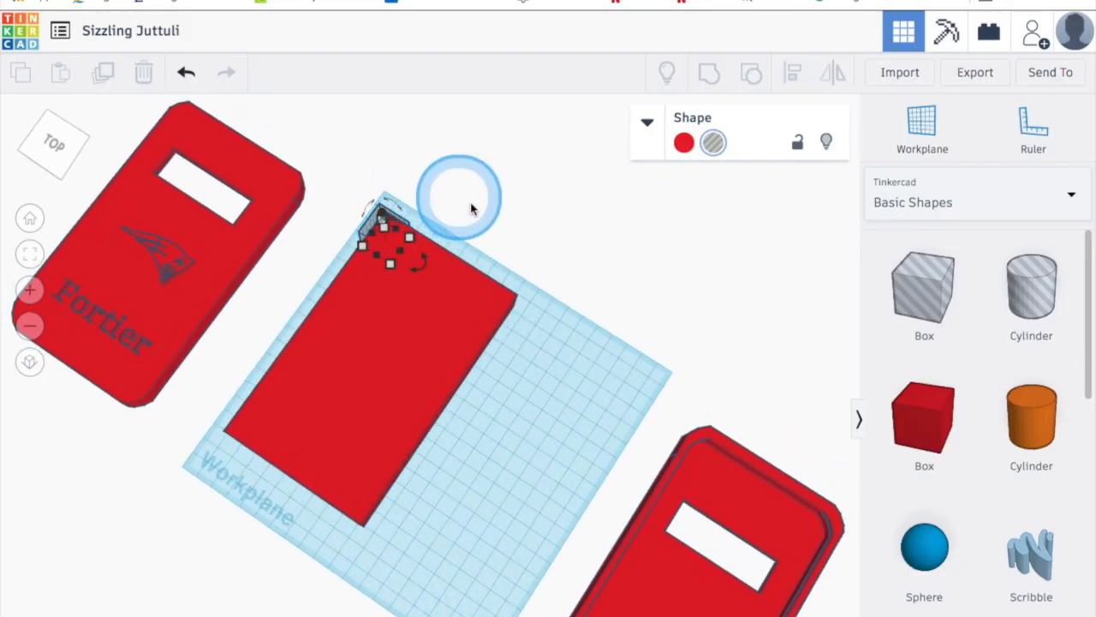
{"action": "left_click", "coordinate": [597, 402]}
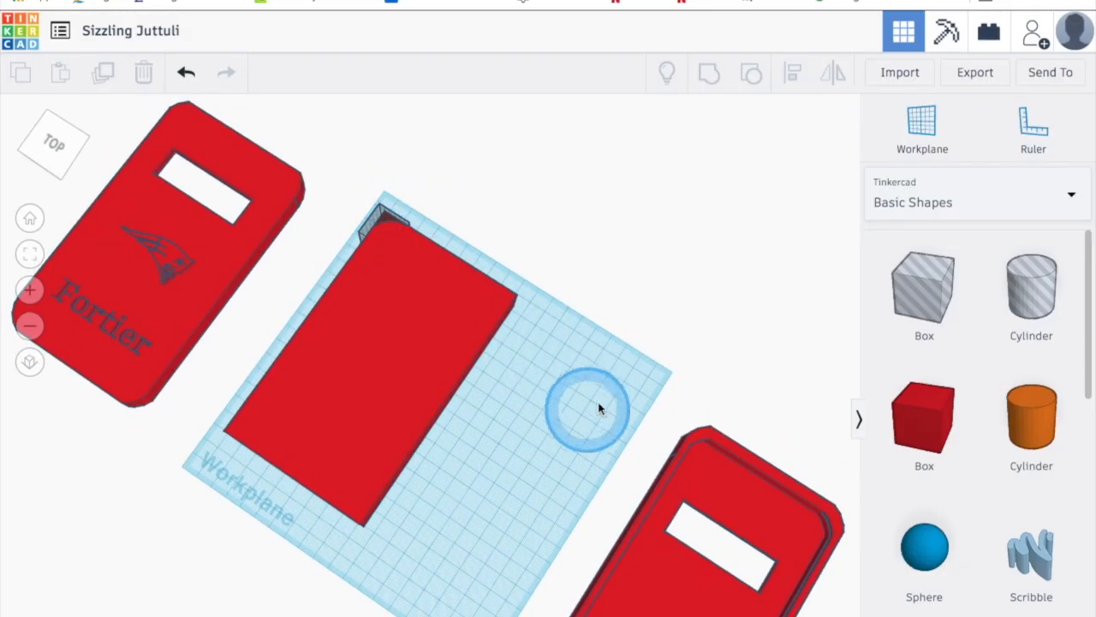
{"action": "left_click", "coordinate": [379, 213]}
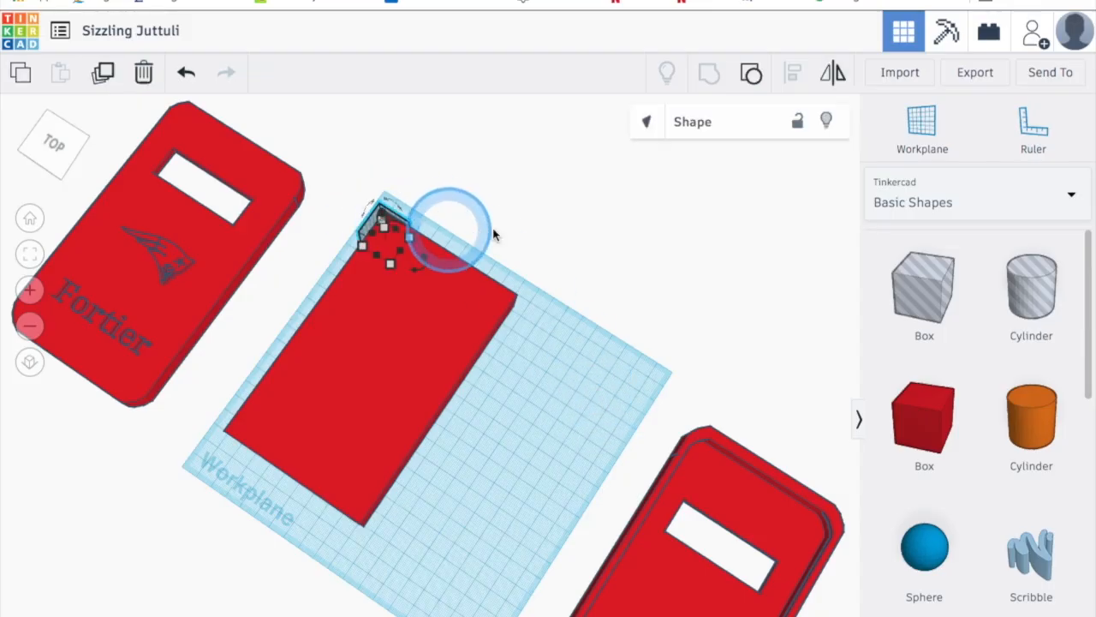
{"action": "left_click", "coordinate": [582, 232]}
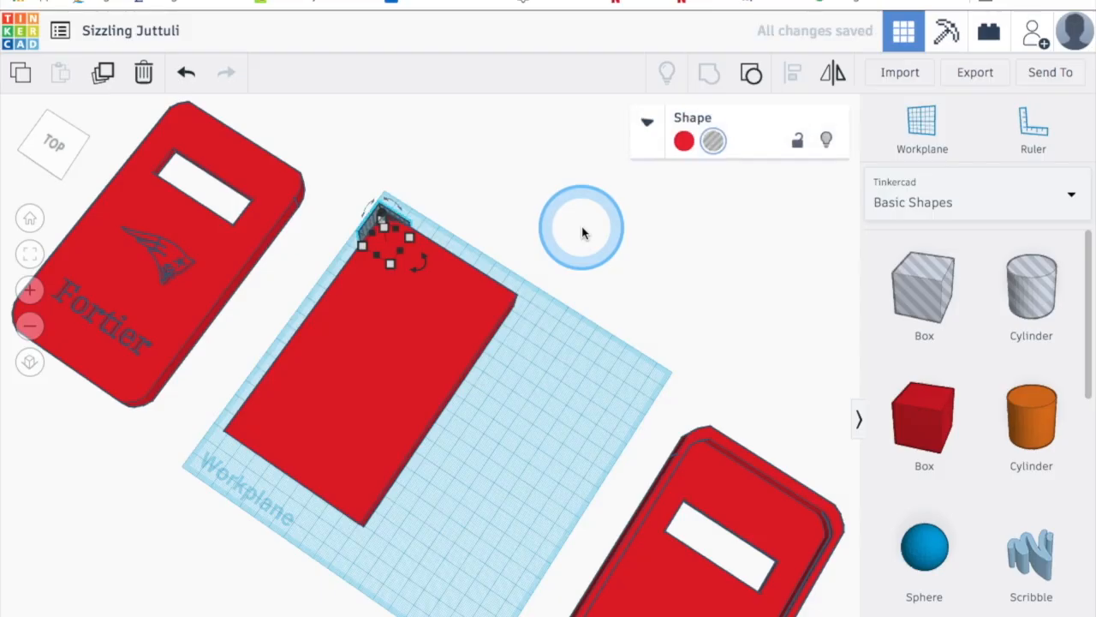
Step: Duplicate the corner-rounding hole, move the copy to the block's back-right corner and mirror it to face that corner
{"action": "left_click", "coordinate": [392, 221]}
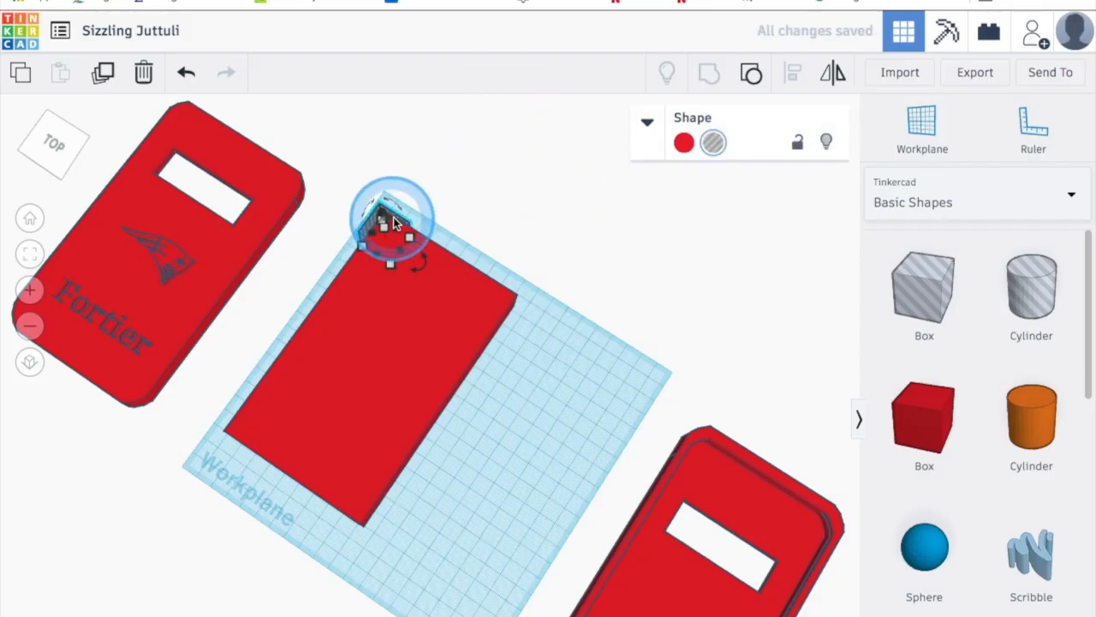
{"action": "left_click_drag", "start_coordinate": [502, 290], "coordinate": [511, 287]}
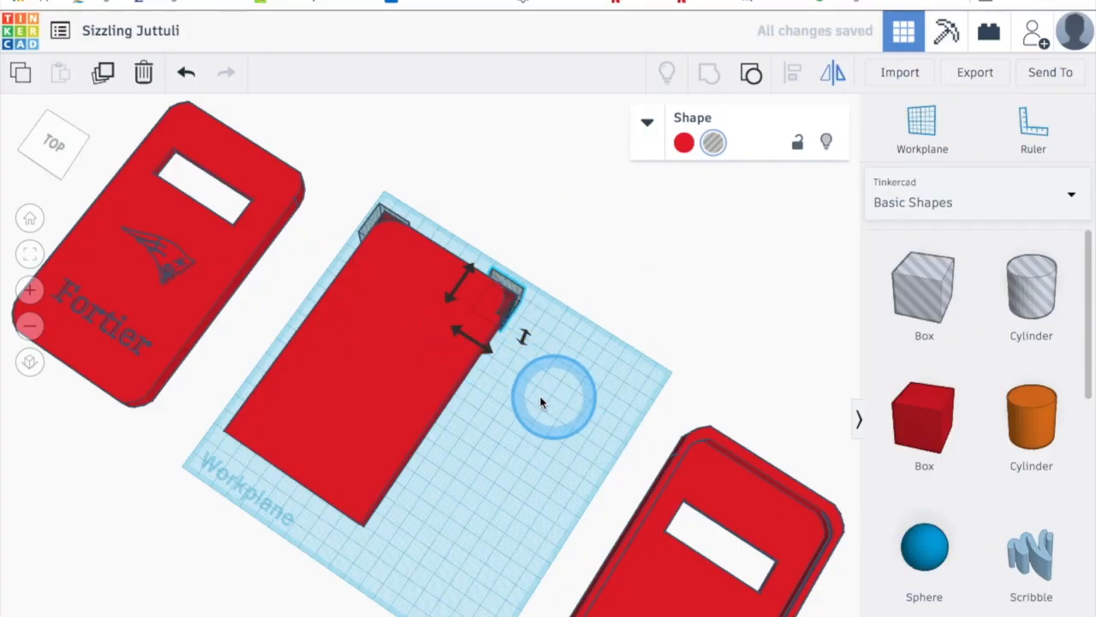
{"action": "left_click", "coordinate": [500, 398]}
{"action": "mouse_move", "coordinate": [502, 381]}
{"action": "right_mouse_down"}
{"action": "mouse_move", "coordinate": [517, 427]}
{"action": "mouse_move", "coordinate": [383, 243]}
{"action": "mouse_move", "coordinate": [511, 374]}
{"action": "right_mouse_up"}
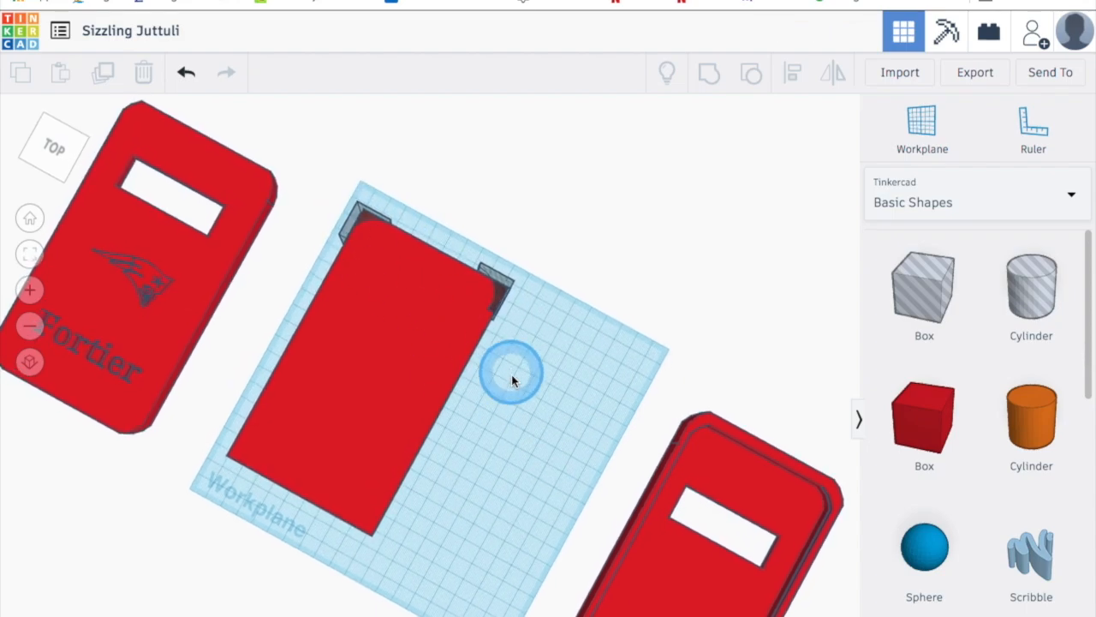
Step: Nudge the mirrored corner hole in 1 mm steps until its curve lines up with the block's back-right corner
{"action": "left_click", "coordinate": [512, 290]}
{"action": "left_click", "coordinate": [505, 293]}
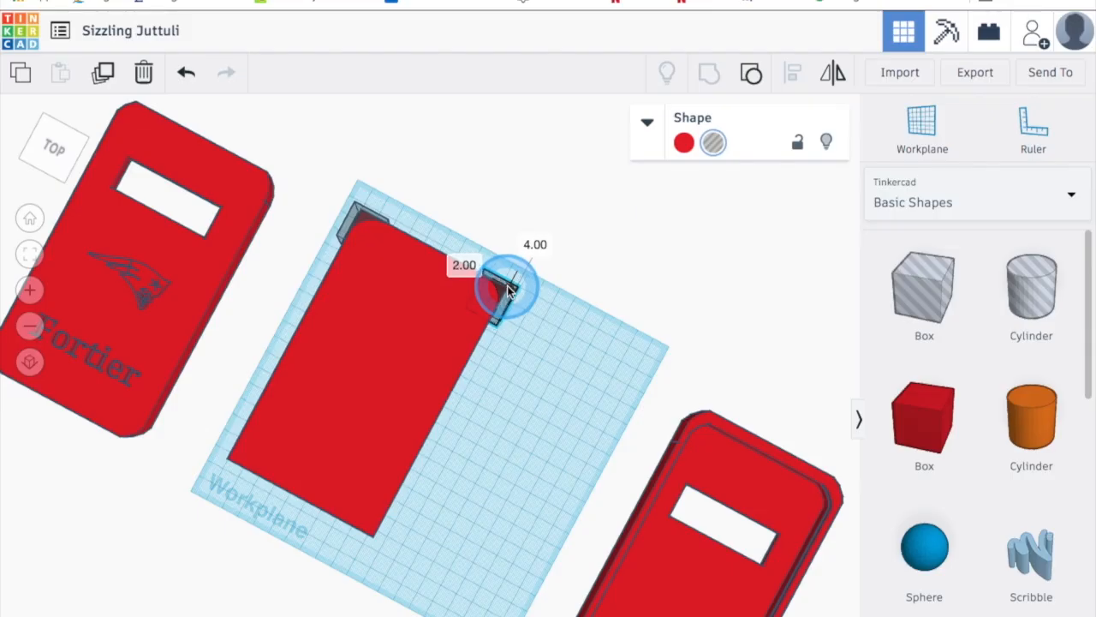
{"action": "left_click_drag", "start_coordinate": [507, 285], "coordinate": [508, 287]}
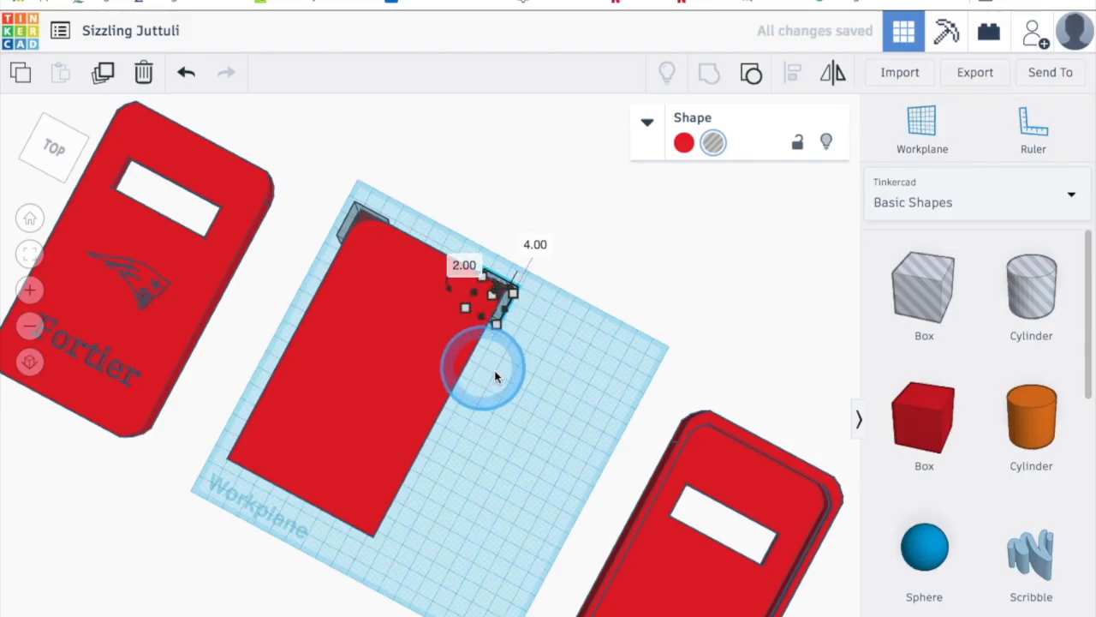
{"action": "left_click", "coordinate": [564, 387]}
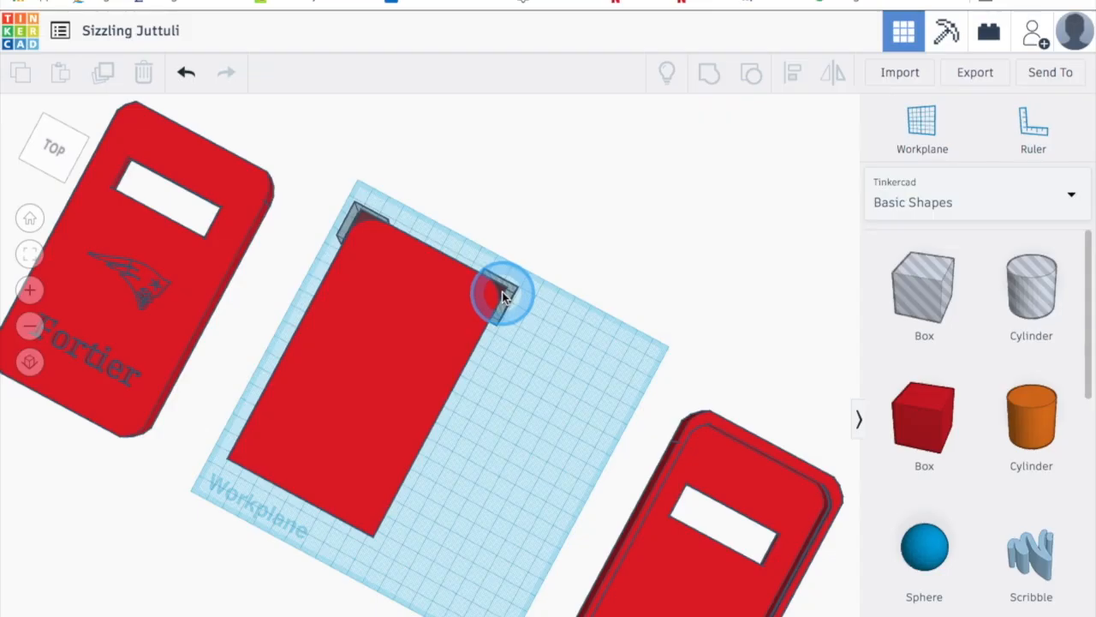
{"action": "left_click_drag", "start_coordinate": [501, 293], "coordinate": [507, 295]}
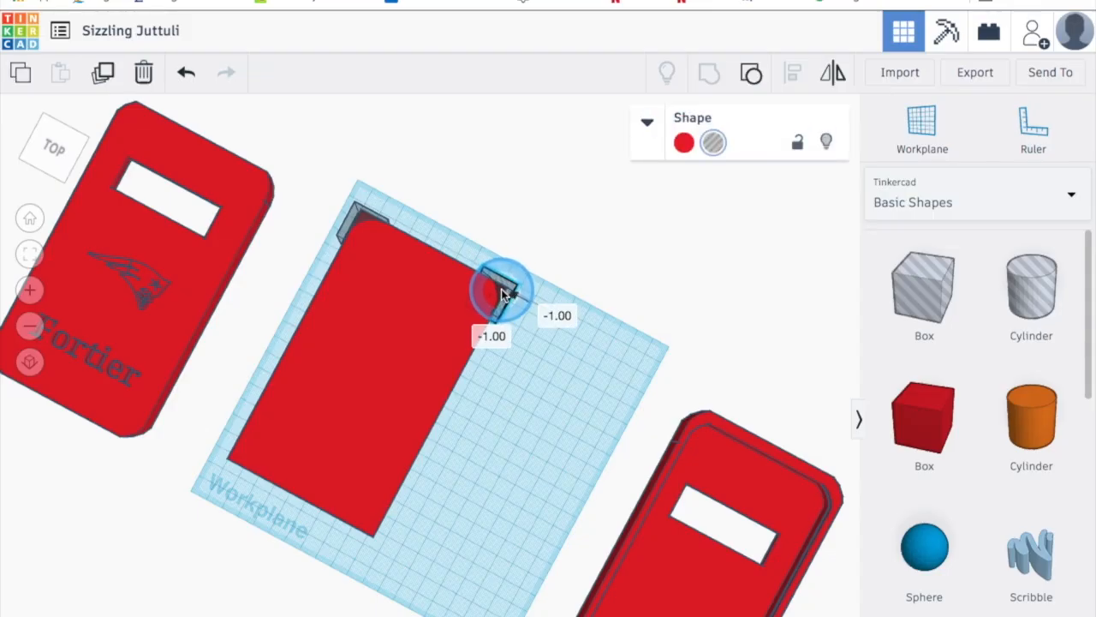
{"action": "left_click_drag", "start_coordinate": [505, 294], "coordinate": [506, 296]}
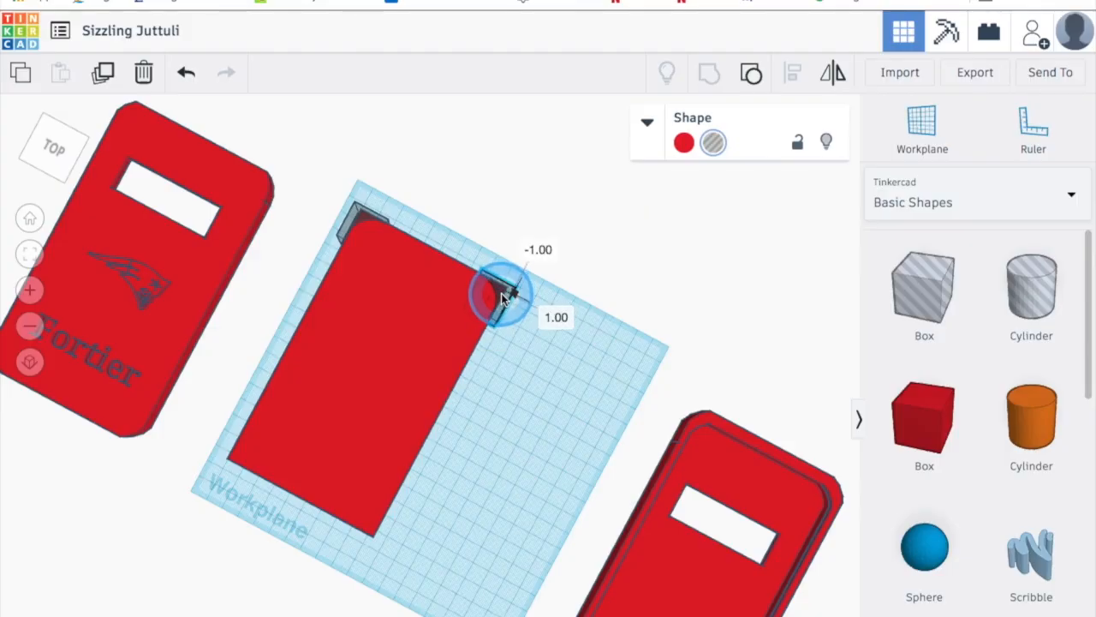
{"action": "left_click_drag", "start_coordinate": [504, 297], "coordinate": [504, 296]}
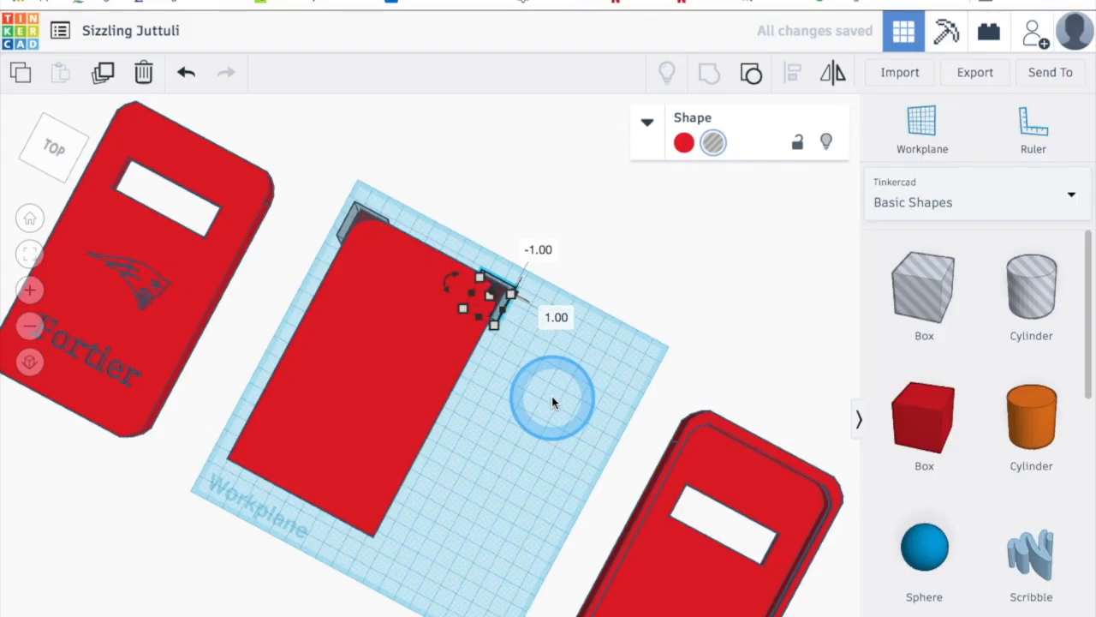
{"action": "left_click", "coordinate": [538, 406]}
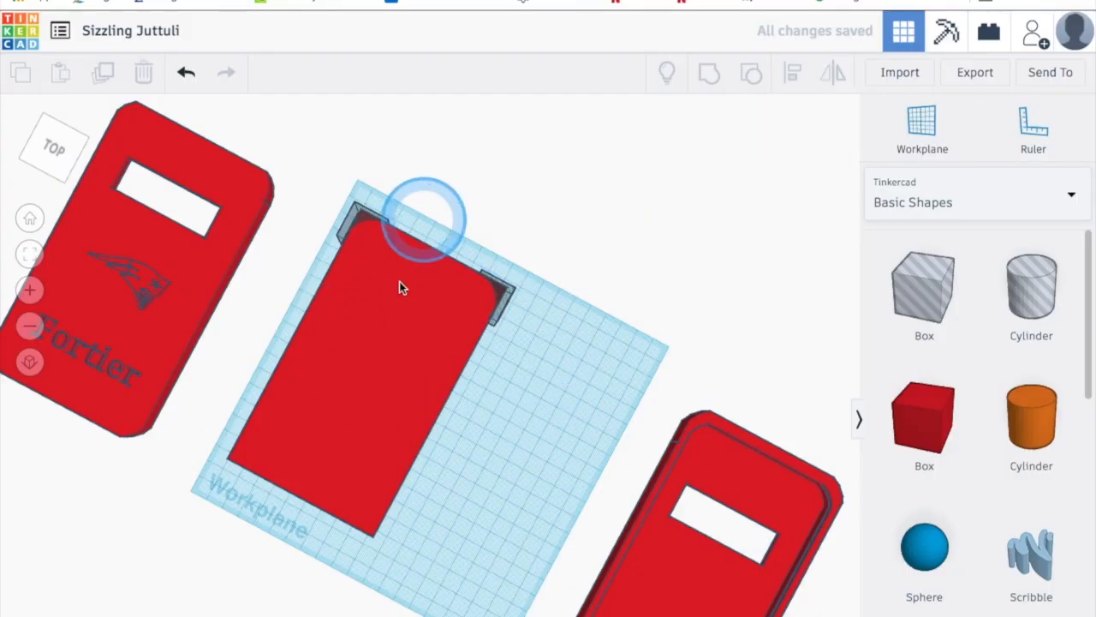
Step: Duplicate the back-right corner hole, move the copy to the block's front-right corner and mirror it front to back
{"action": "left_click", "coordinate": [503, 294]}
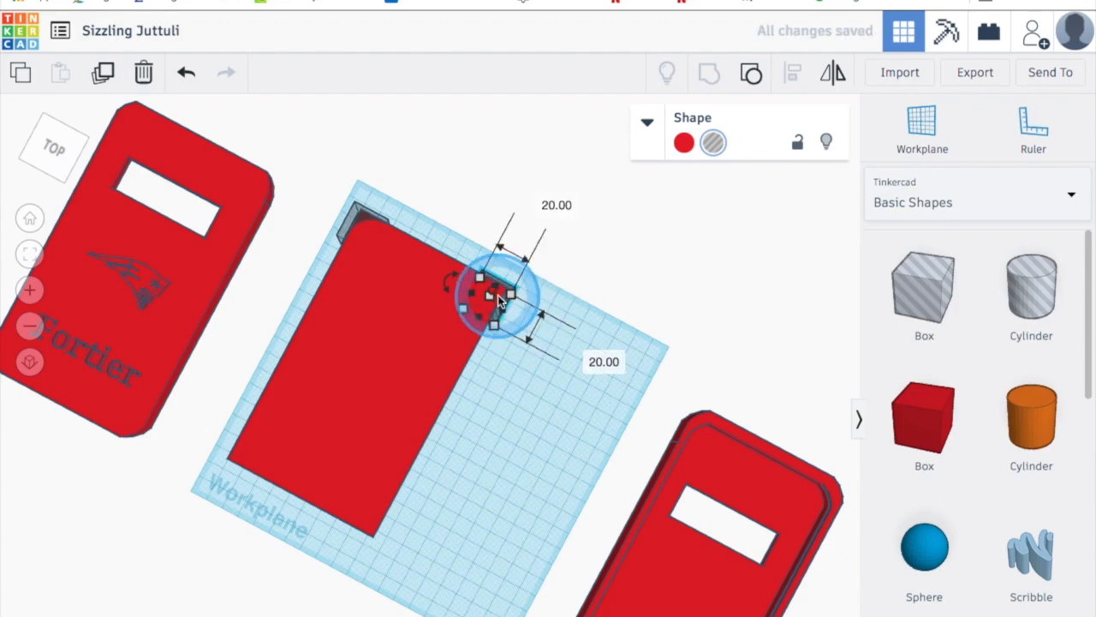
{"action": "left_click", "coordinate": [523, 415]}
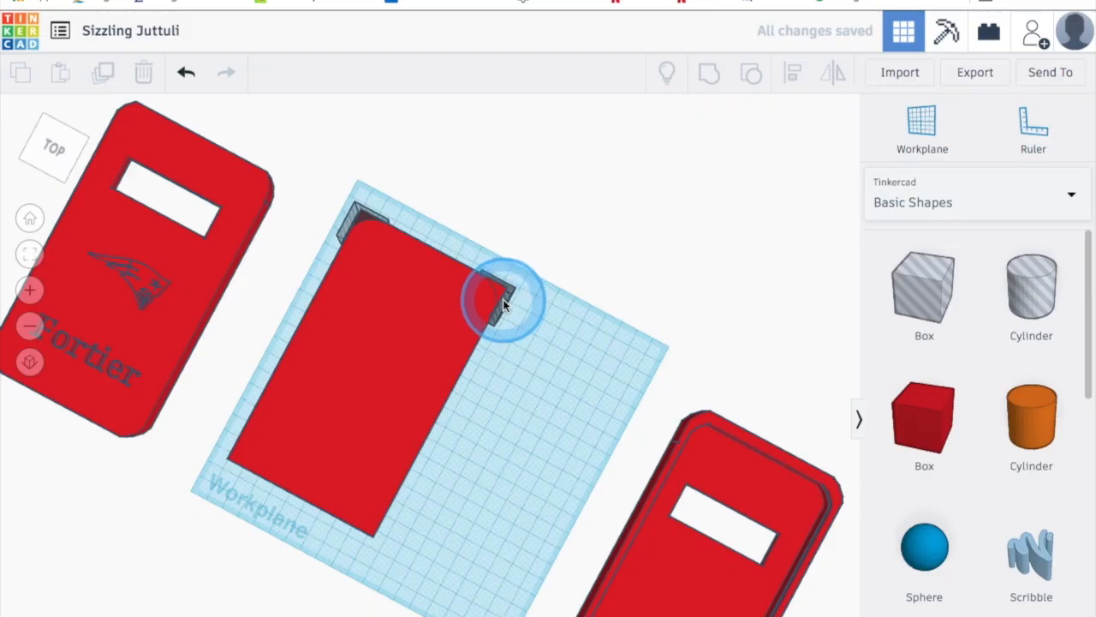
{"action": "left_click_drag", "start_coordinate": [529, 345], "coordinate": [380, 535]}
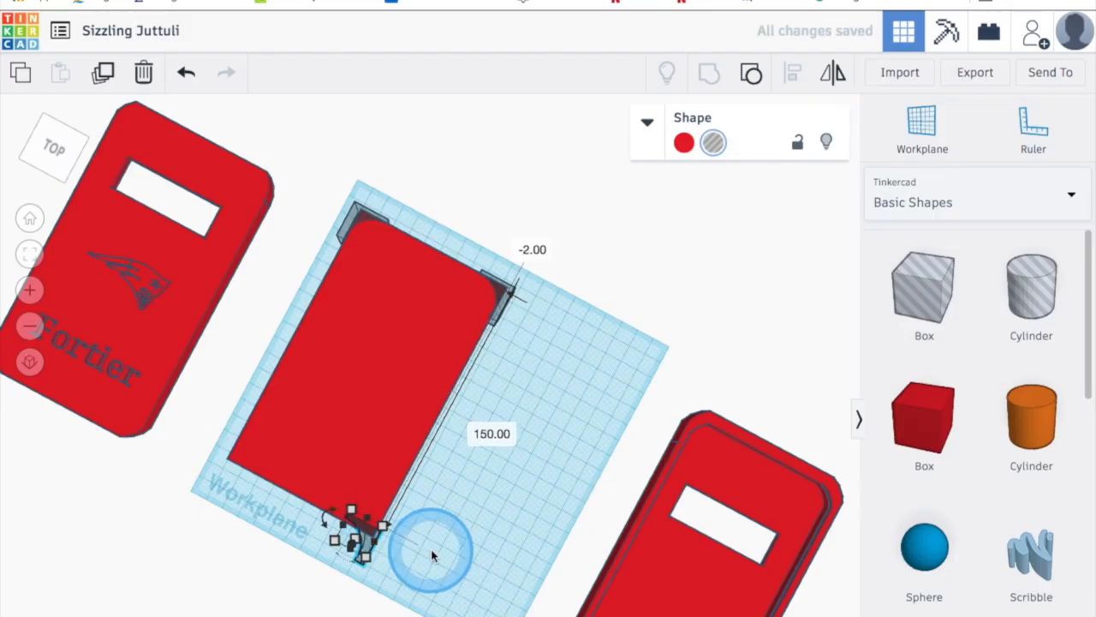
{"action": "left_click", "coordinate": [331, 514]}
Step: Nudge the mirrored front-right corner hole in small moves until its curve lines up with the block's front-right corner
{"action": "left_click_drag", "start_coordinate": [362, 550], "coordinate": [368, 538]}
{"action": "left_click_drag", "start_coordinate": [370, 543], "coordinate": [372, 536]}
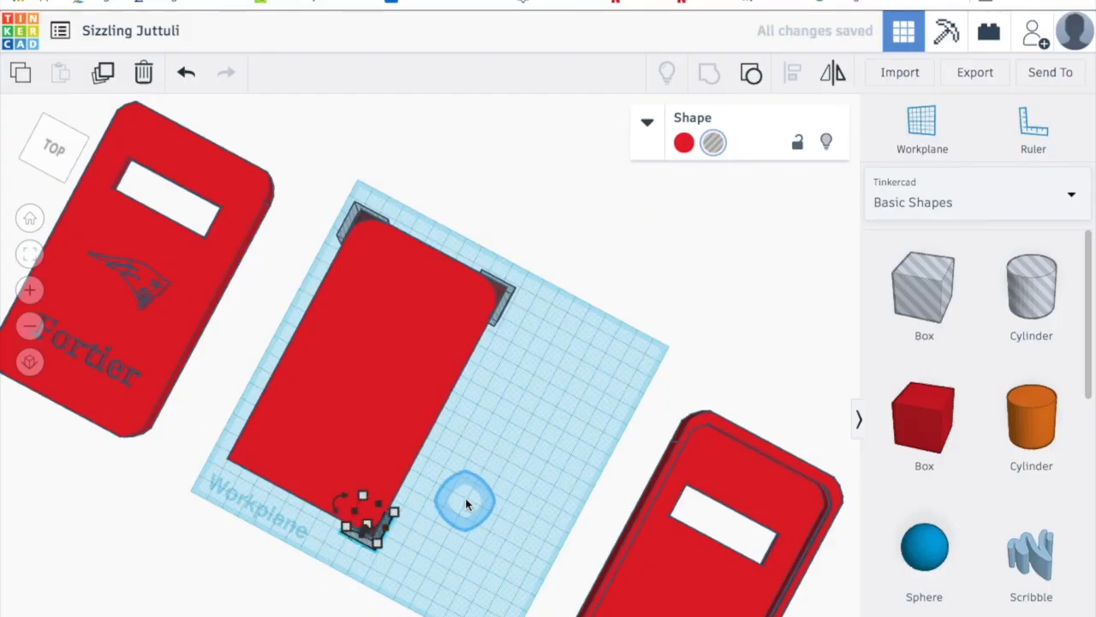
{"action": "left_click", "coordinate": [463, 501]}
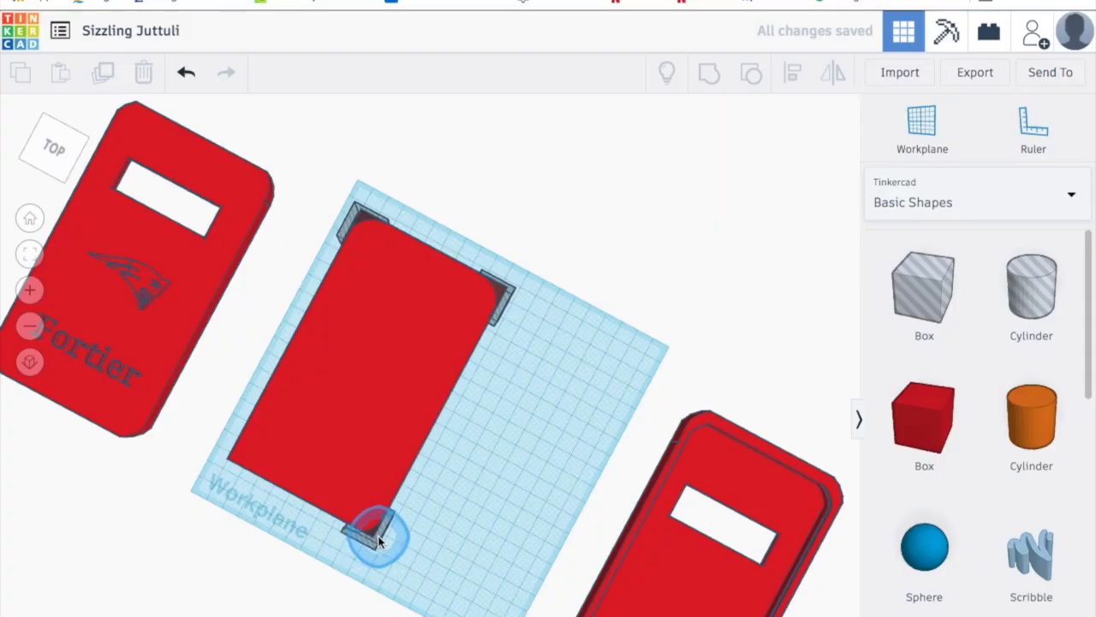
{"action": "left_click_drag", "start_coordinate": [381, 528], "coordinate": [384, 531]}
{"action": "left_click", "coordinate": [480, 533]}
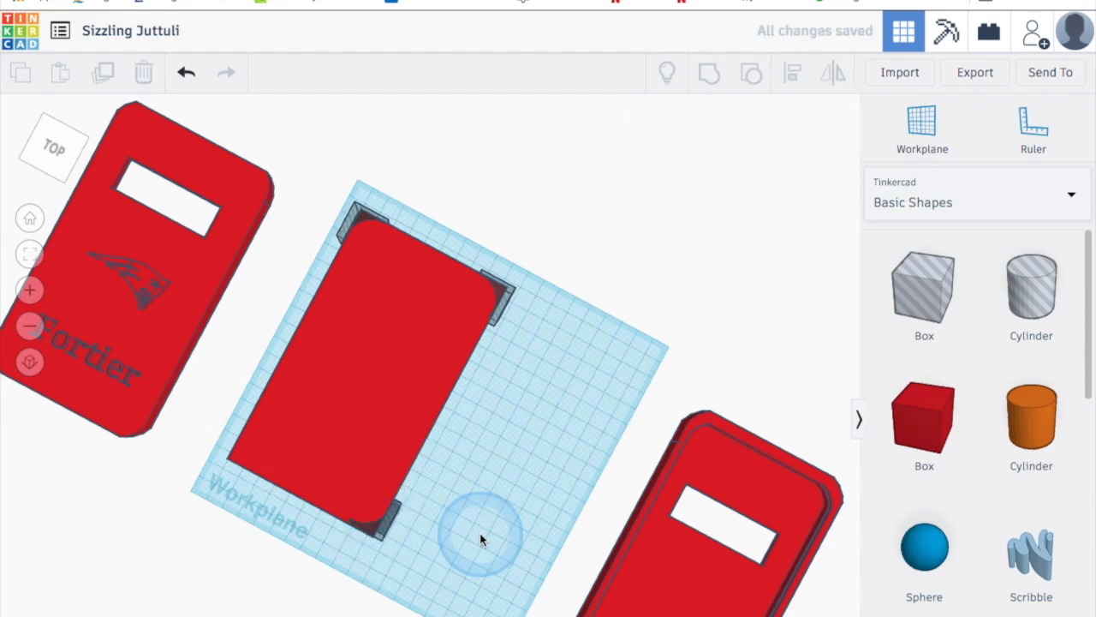
{"action": "left_click", "coordinate": [371, 530]}
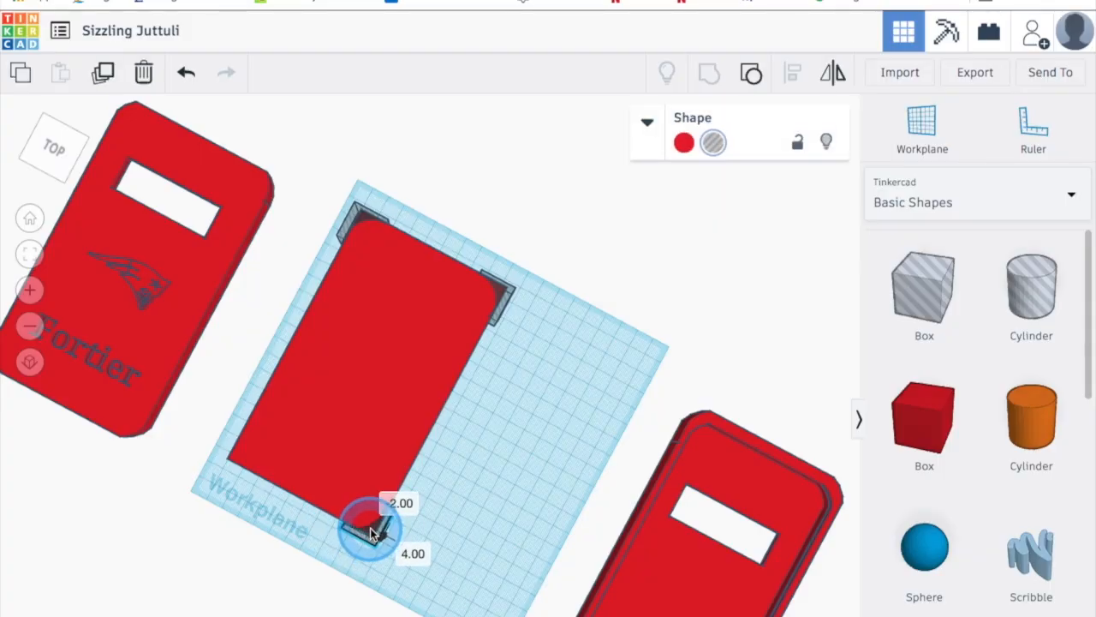
{"action": "left_click_drag", "start_coordinate": [370, 528], "coordinate": [372, 529]}
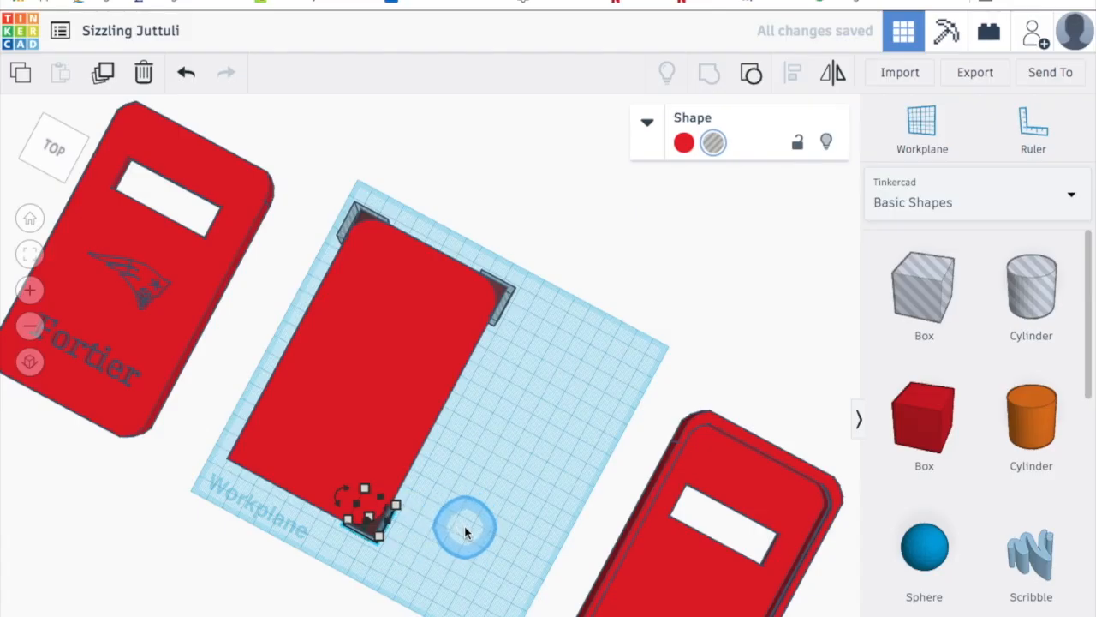
{"action": "left_click", "coordinate": [464, 531]}
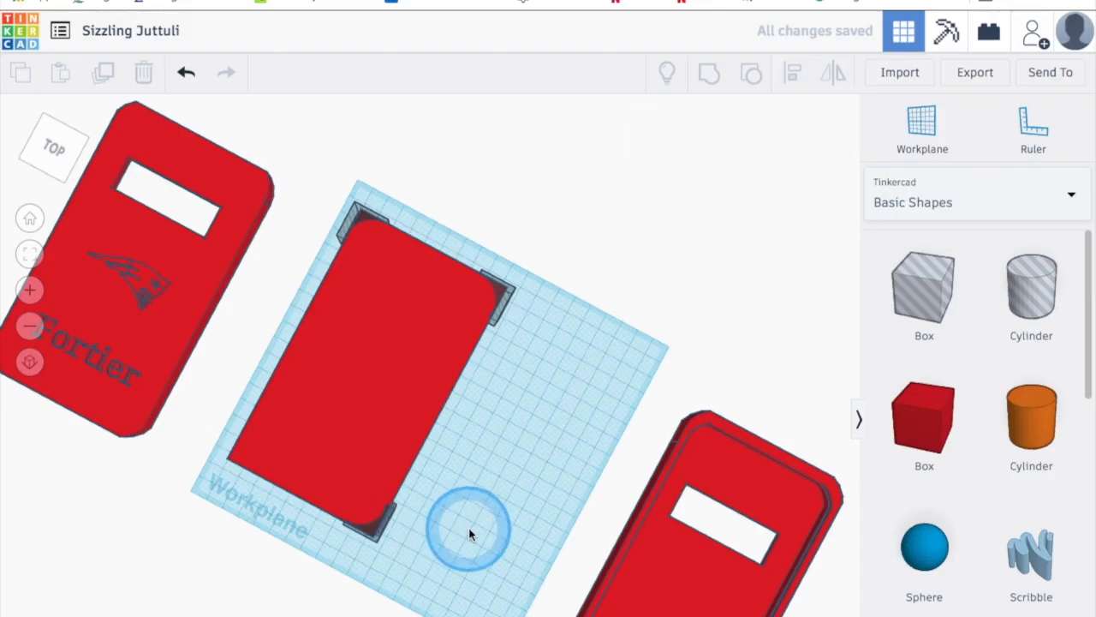
Step: Duplicate the front-right corner hole, move the copy to the block's front-left corner and mirror it left to right
{"action": "left_click", "coordinate": [387, 535]}
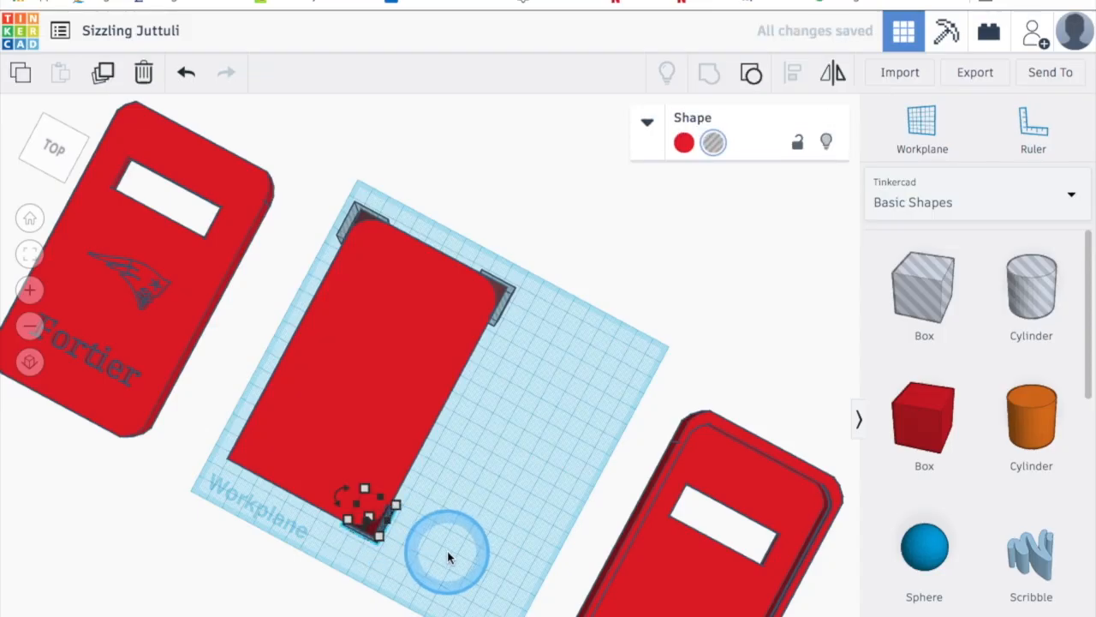
{"action": "left_click", "coordinate": [456, 532]}
{"action": "left_click_drag", "start_coordinate": [373, 529], "coordinate": [240, 478]}
{"action": "key", "text": "m"}
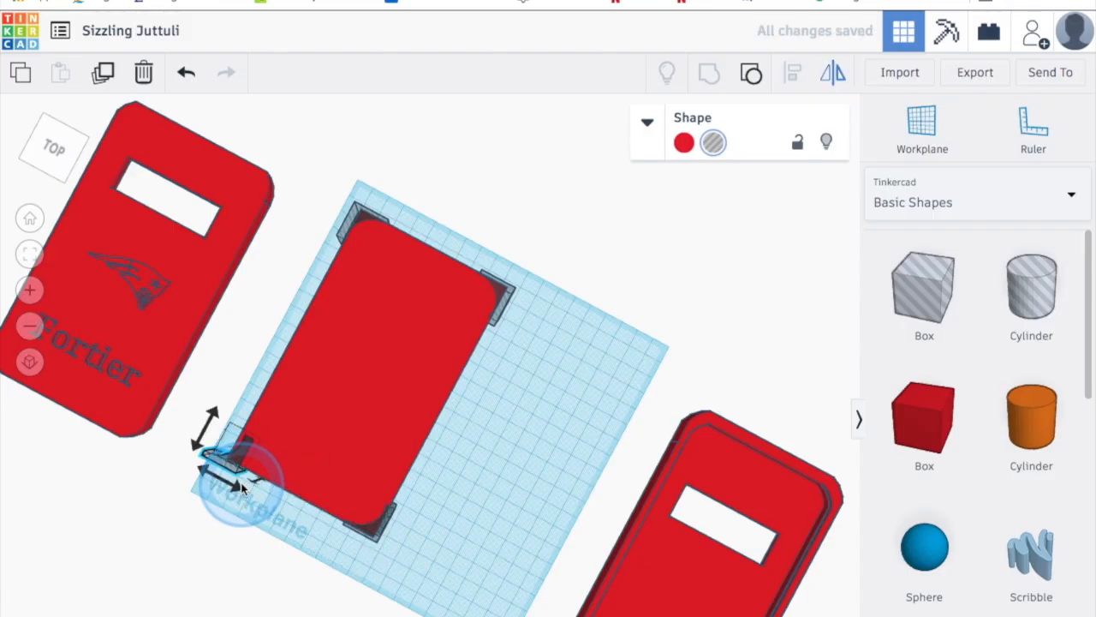
{"action": "left_click", "coordinate": [225, 484]}
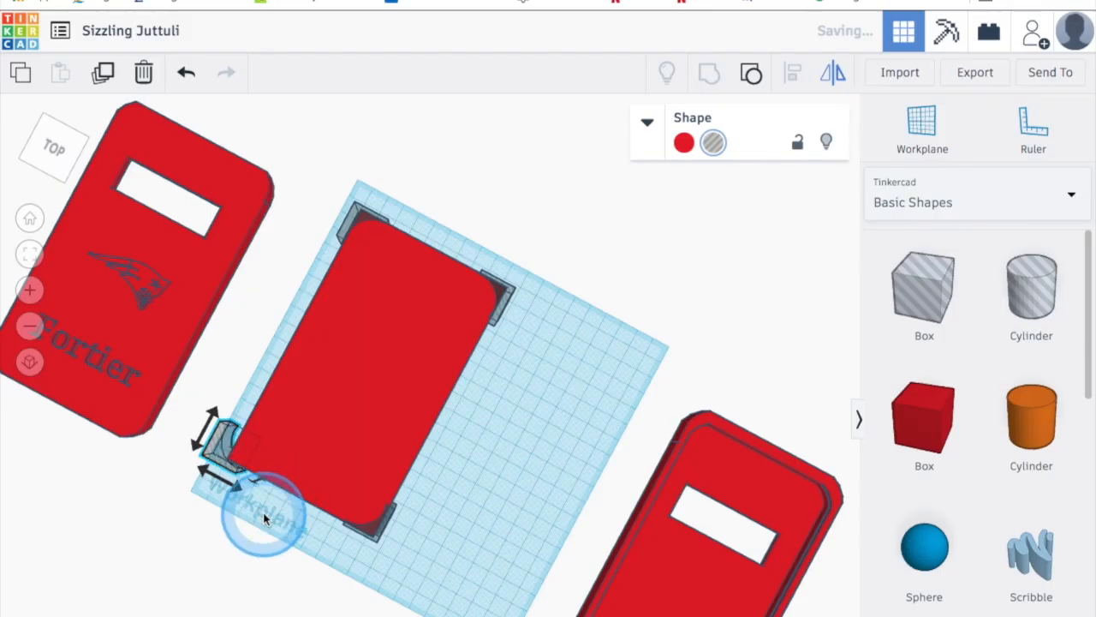
{"action": "left_click", "coordinate": [227, 471]}
{"action": "left_click", "coordinate": [211, 455]}
{"action": "left_click_drag", "start_coordinate": [209, 455], "coordinate": [222, 468]}
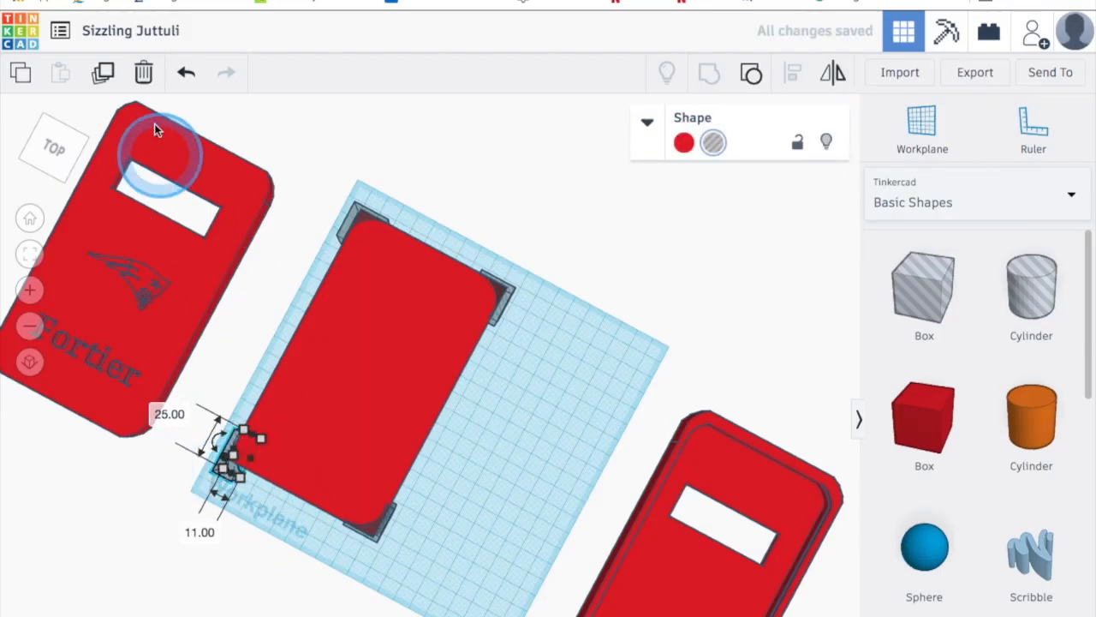
{"action": "left_click", "coordinate": [187, 74]}
Step: Move the mirrored hole onto the block's front-left corner so its curve rounds that corner
{"action": "left_click", "coordinate": [242, 497]}
{"action": "left_click_drag", "start_coordinate": [215, 455], "coordinate": [226, 459]}
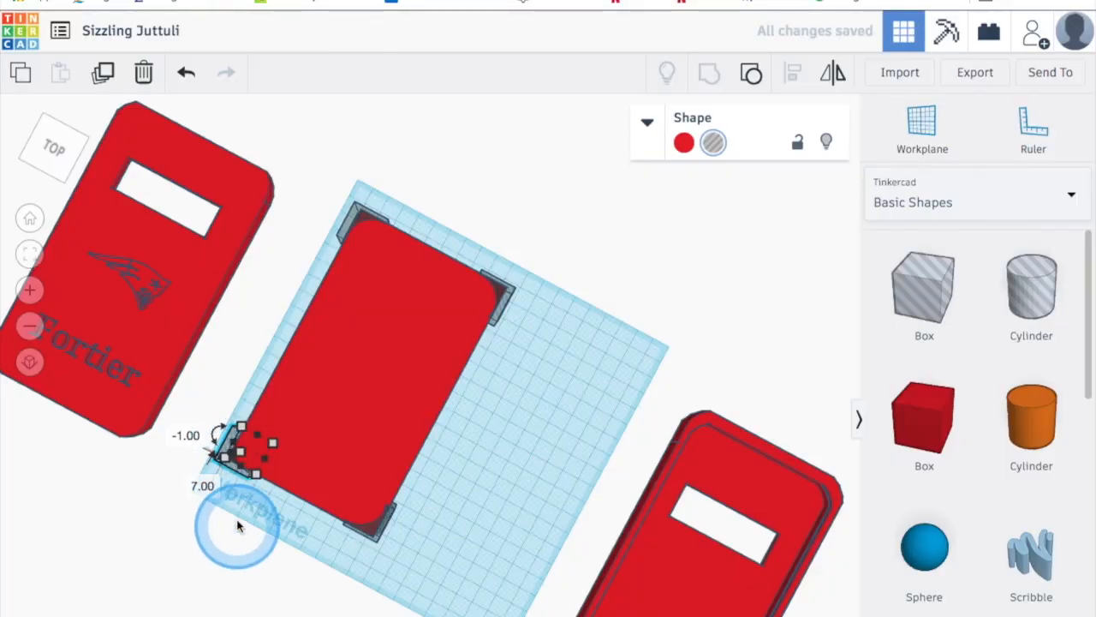
{"action": "right_click_drag", "start_coordinate": [245, 513], "coordinate": [334, 507]}
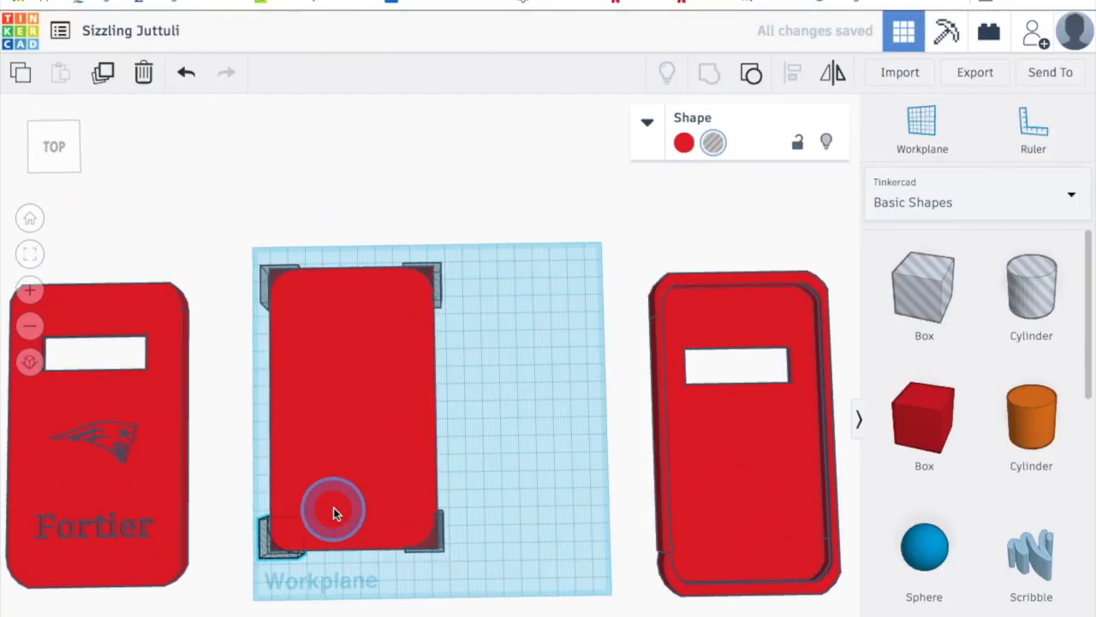
{"action": "left_click", "coordinate": [358, 563]}
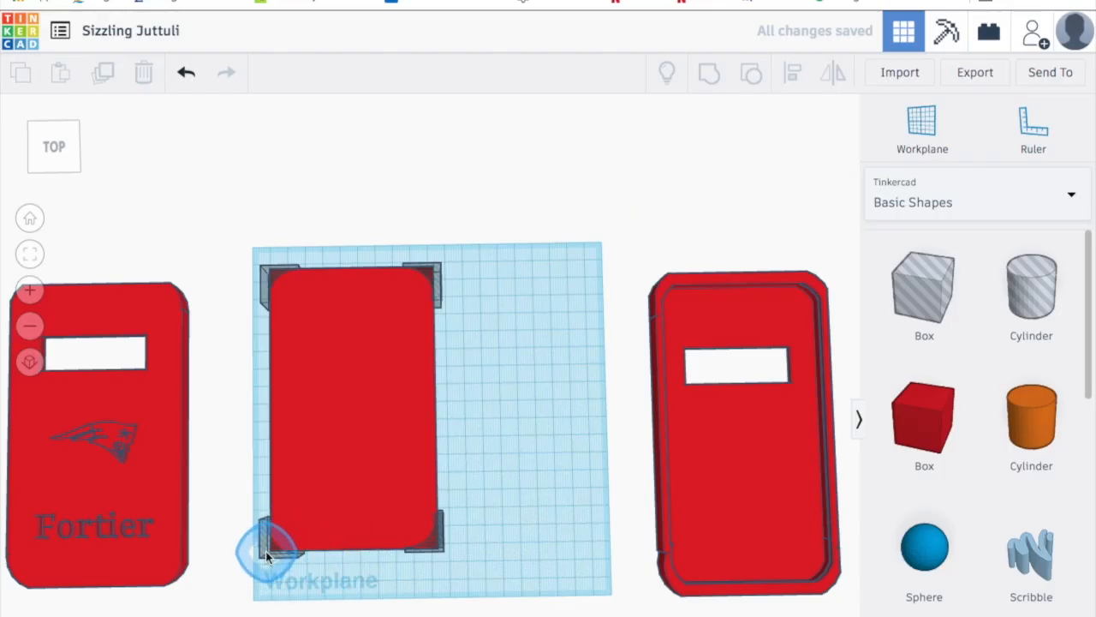
{"action": "left_click_drag", "start_coordinate": [266, 548], "coordinate": [270, 552]}
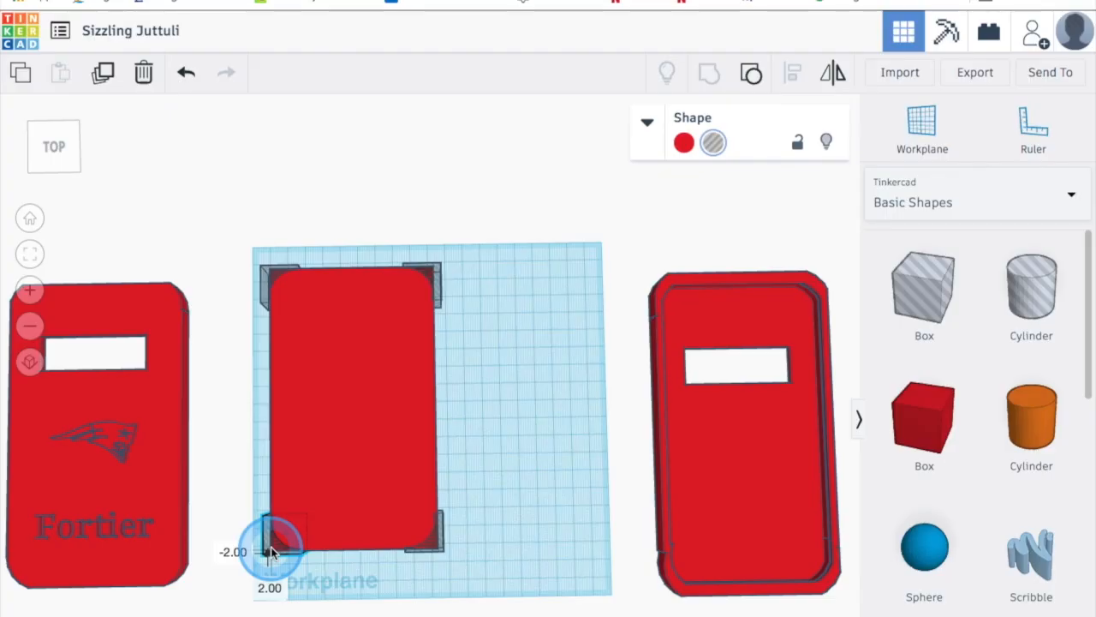
{"action": "left_click", "coordinate": [372, 610]}
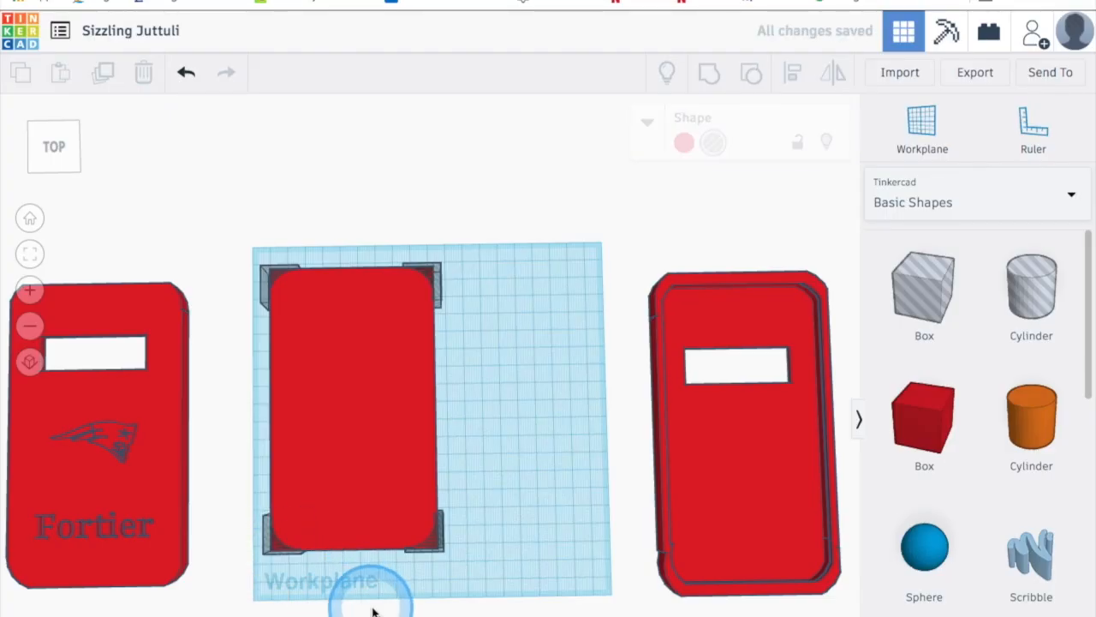
Step: Try grouping the block with its four corner holes and undo the grouping
{"action": "left_click_drag", "start_coordinate": [207, 228], "coordinate": [501, 587]}
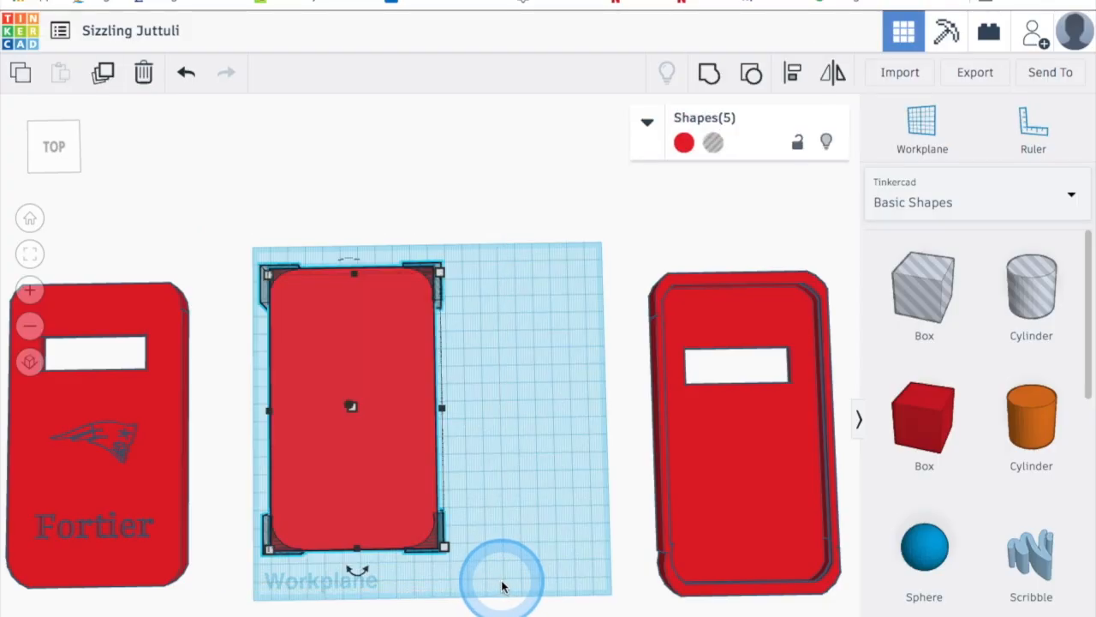
{"action": "key", "text": "ctrl+g"}
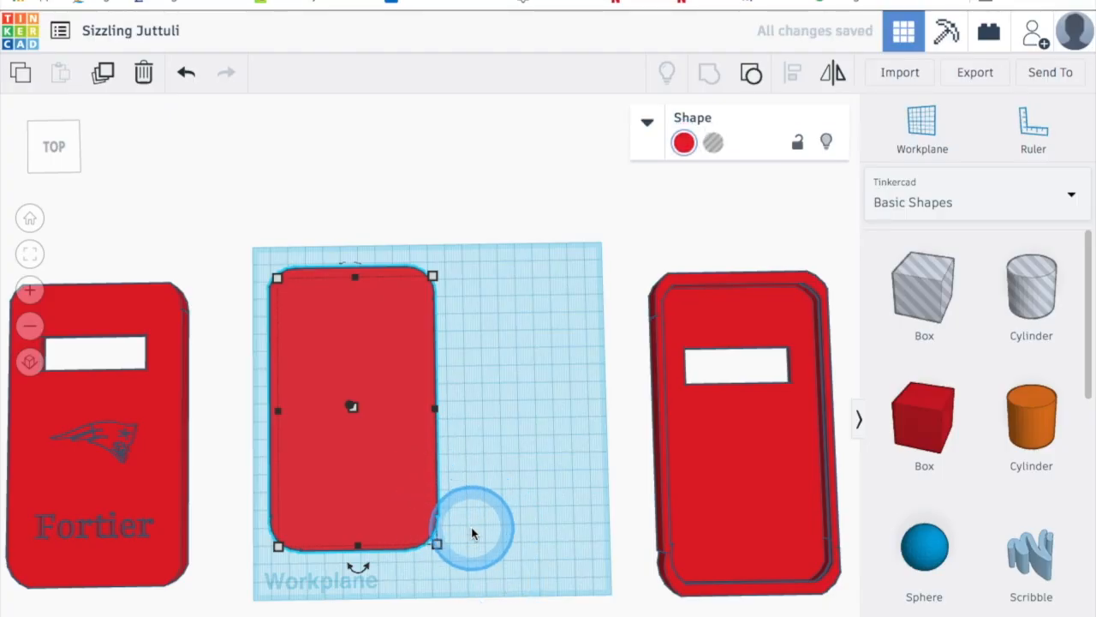
{"action": "left_click", "coordinate": [188, 76]}
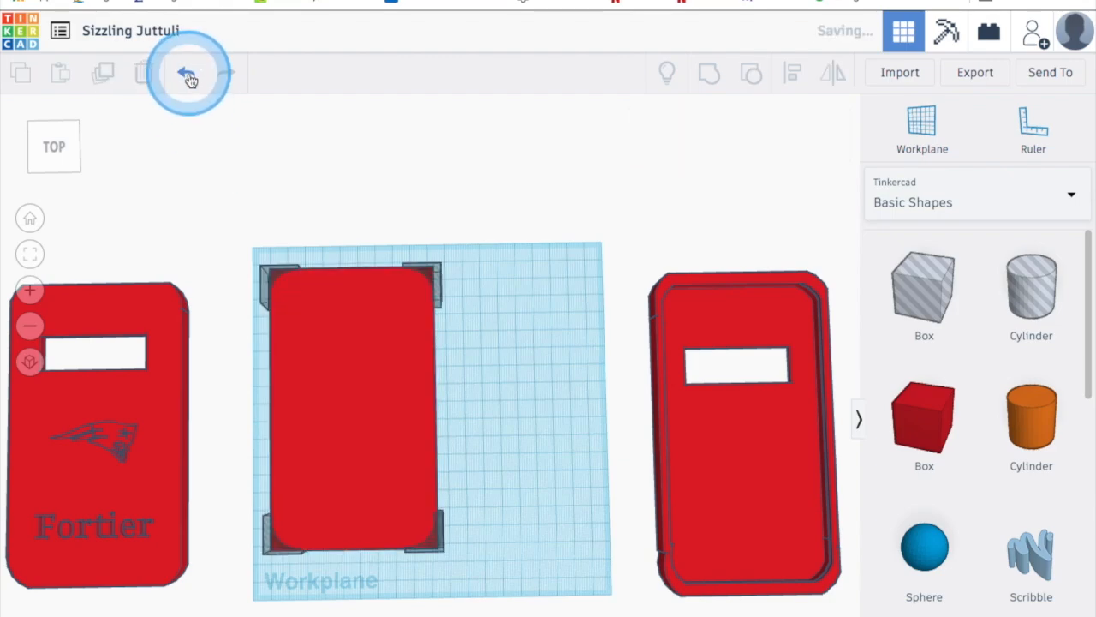
{"action": "left_click", "coordinate": [439, 544]}
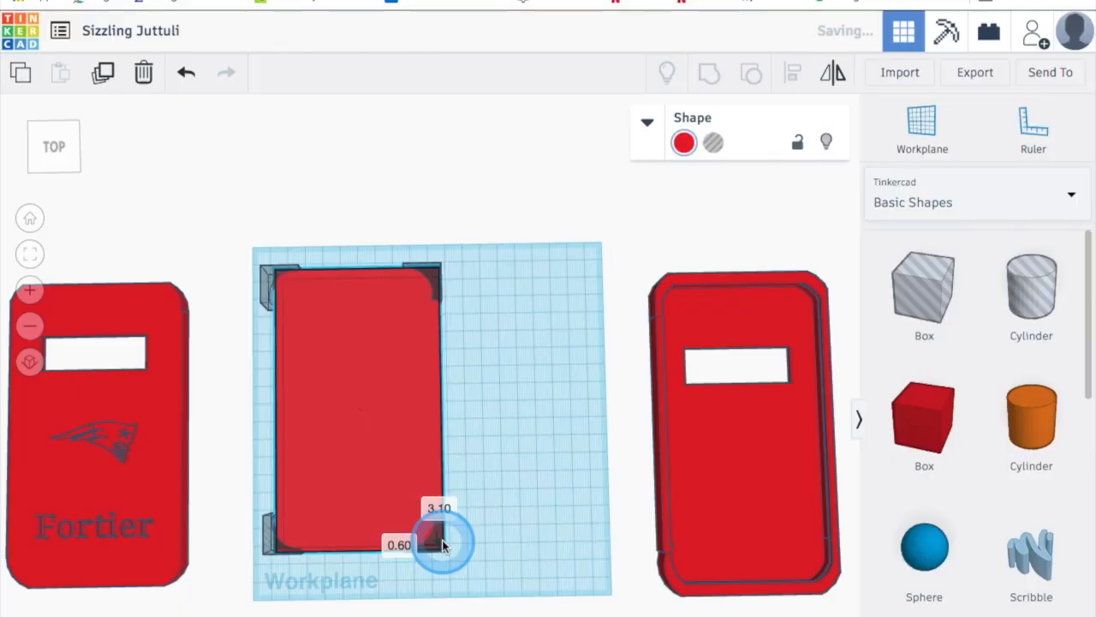
{"action": "left_click", "coordinate": [182, 75]}
{"action": "left_click", "coordinate": [499, 519]}
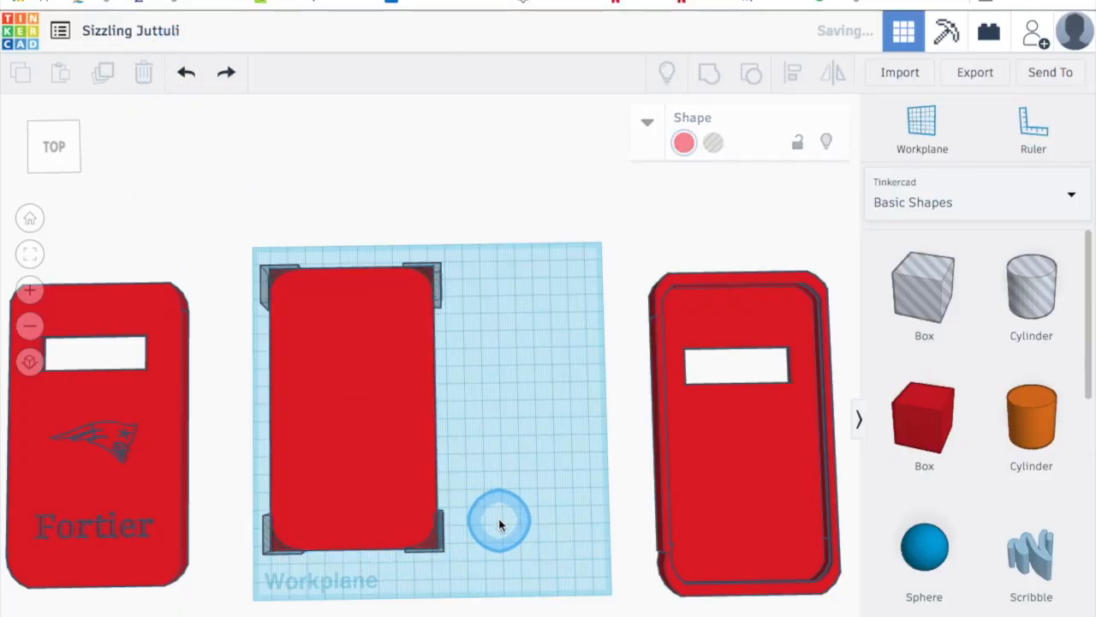
Step: Shift the front-right corner hole slightly outward from the block's right edge in 1 mm steps
{"action": "left_click", "coordinate": [441, 551]}
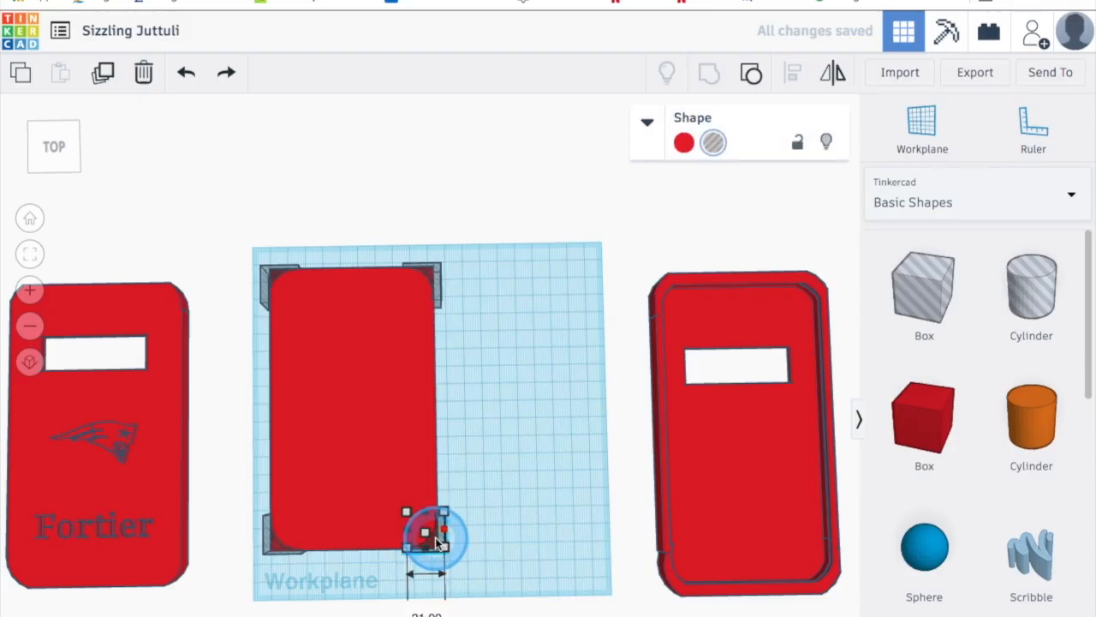
{"action": "key", "text": "Delete"}
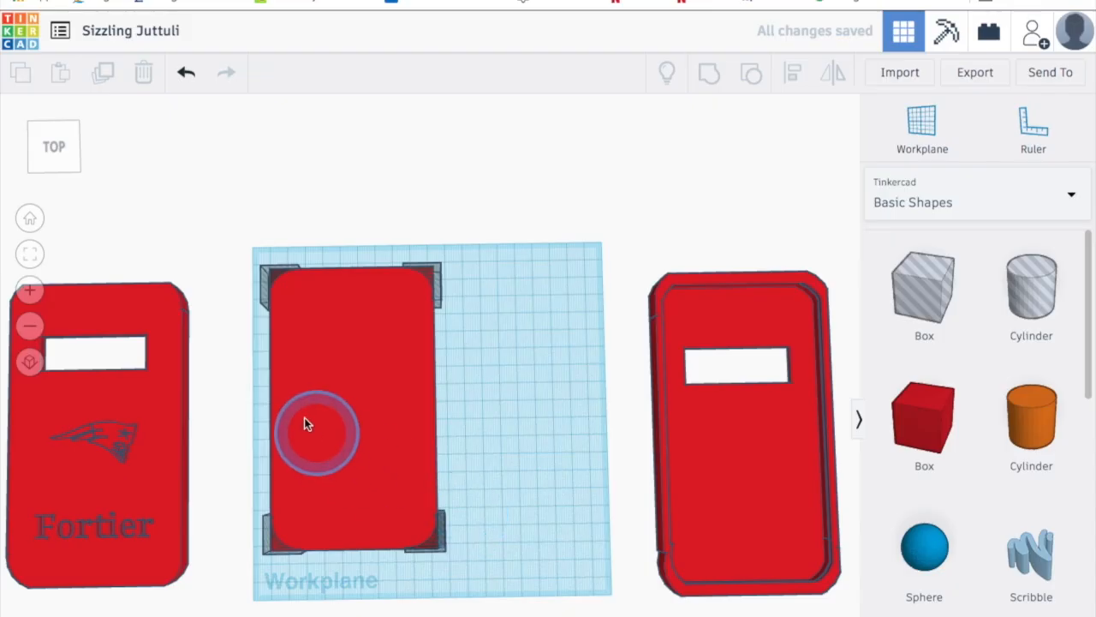
{"action": "left_click", "coordinate": [439, 542]}
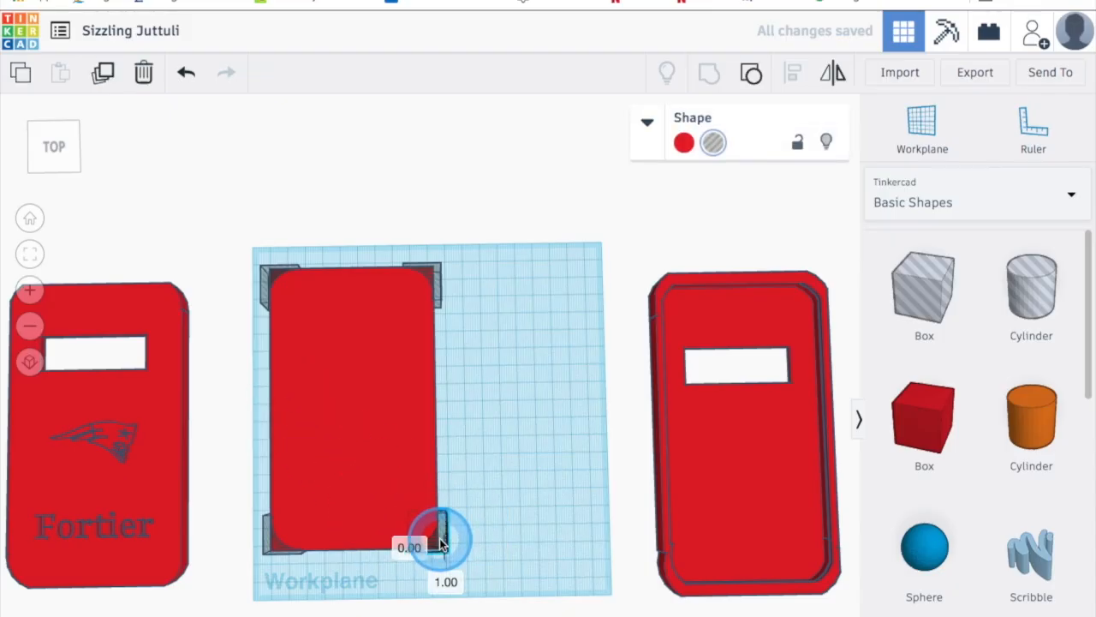
{"action": "left_click_drag", "start_coordinate": [440, 542], "coordinate": [469, 545]}
{"action": "left_click", "coordinate": [521, 487]}
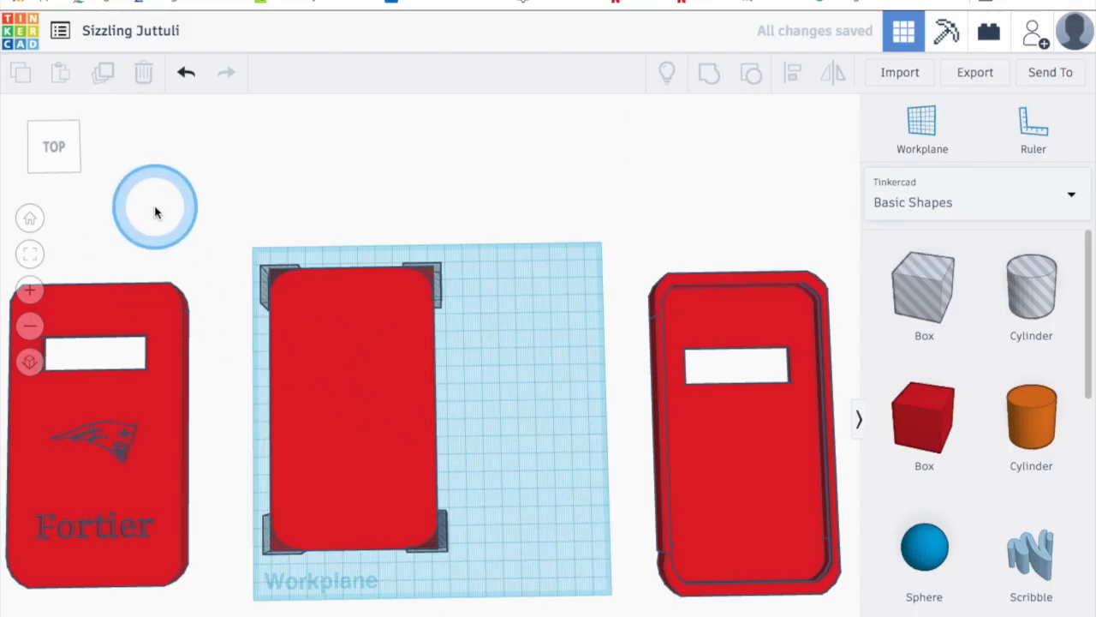
Step: Try grouping the block with only three of its corner holes and undo the grouping
{"action": "left_click_drag", "start_coordinate": [182, 211], "coordinate": [522, 573]}
{"action": "left_click", "coordinate": [533, 563]}
{"action": "left_click_drag", "start_coordinate": [235, 252], "coordinate": [424, 522]}
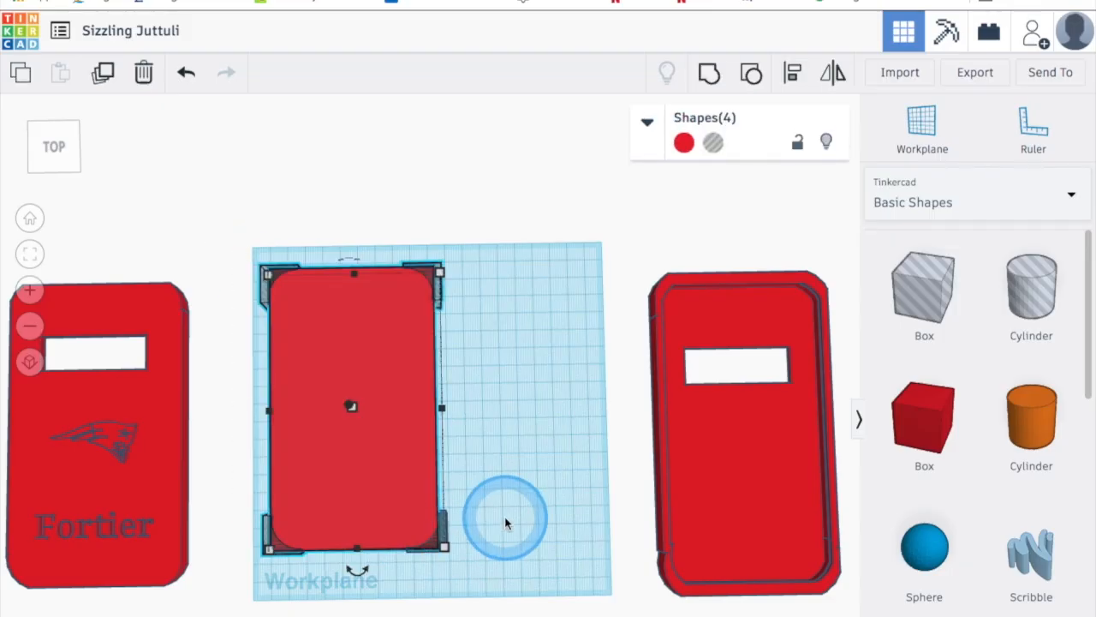
{"action": "key", "text": "ctrl+g"}
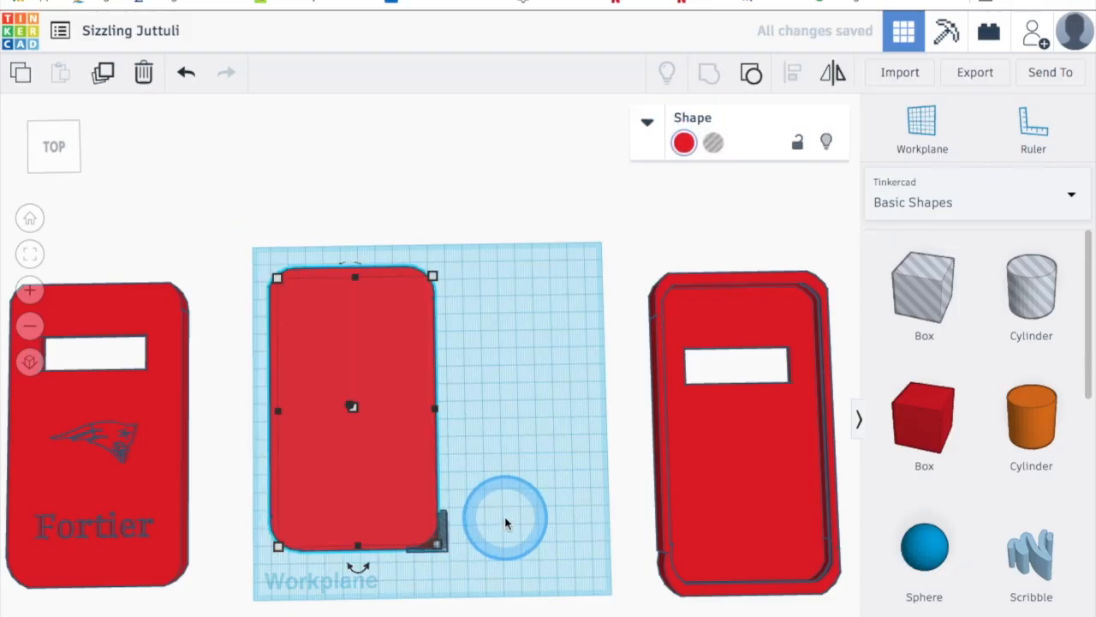
{"action": "left_click", "coordinate": [505, 517]}
{"action": "left_click", "coordinate": [291, 259]}
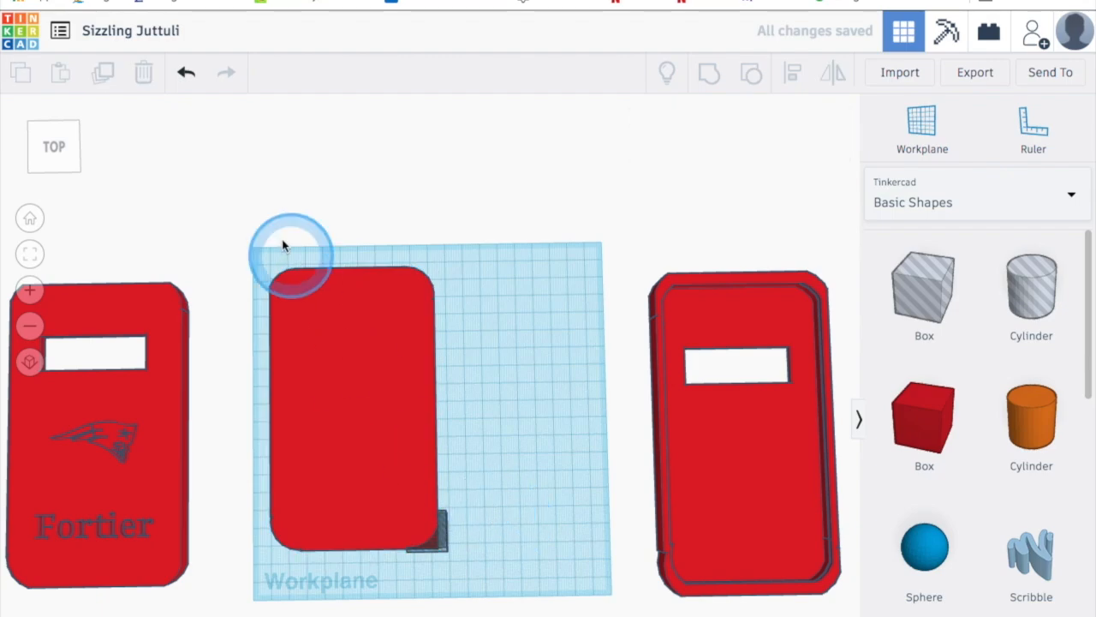
{"action": "left_click", "coordinate": [185, 73]}
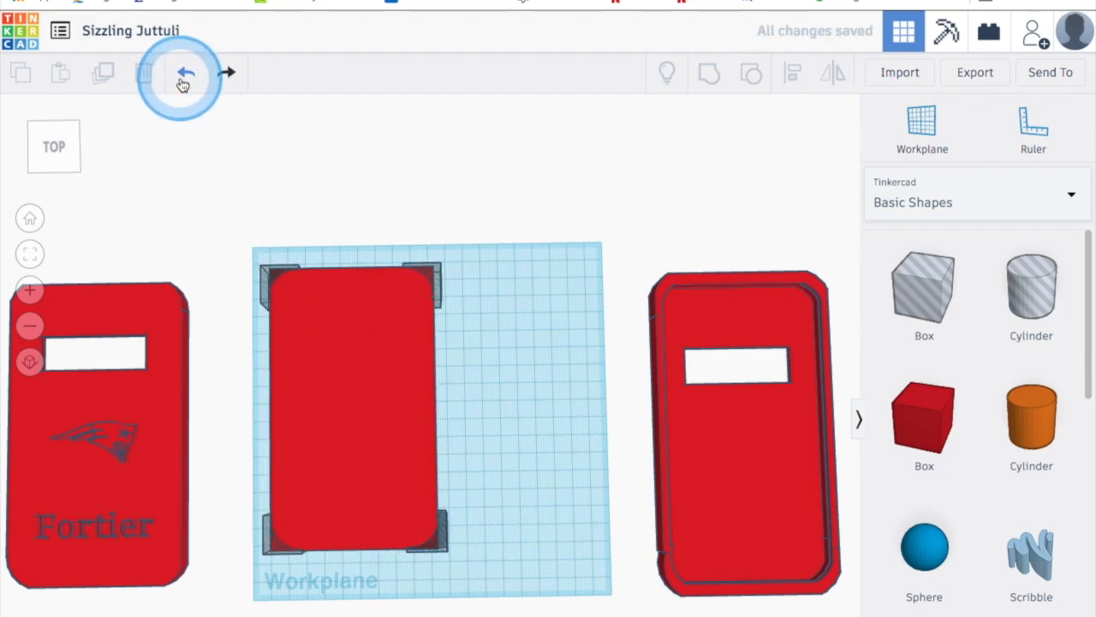
Step: Group the block with all four corner holes to cut its rounded corners
{"action": "left_click_drag", "start_coordinate": [234, 225], "coordinate": [484, 575]}
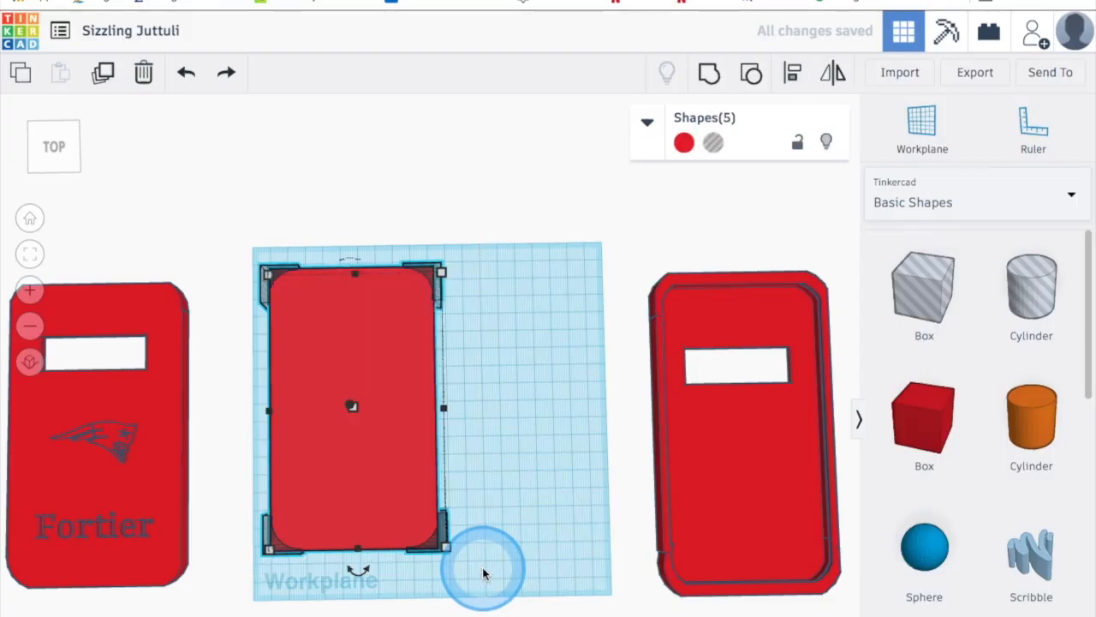
{"action": "key", "text": "ctrl+g"}
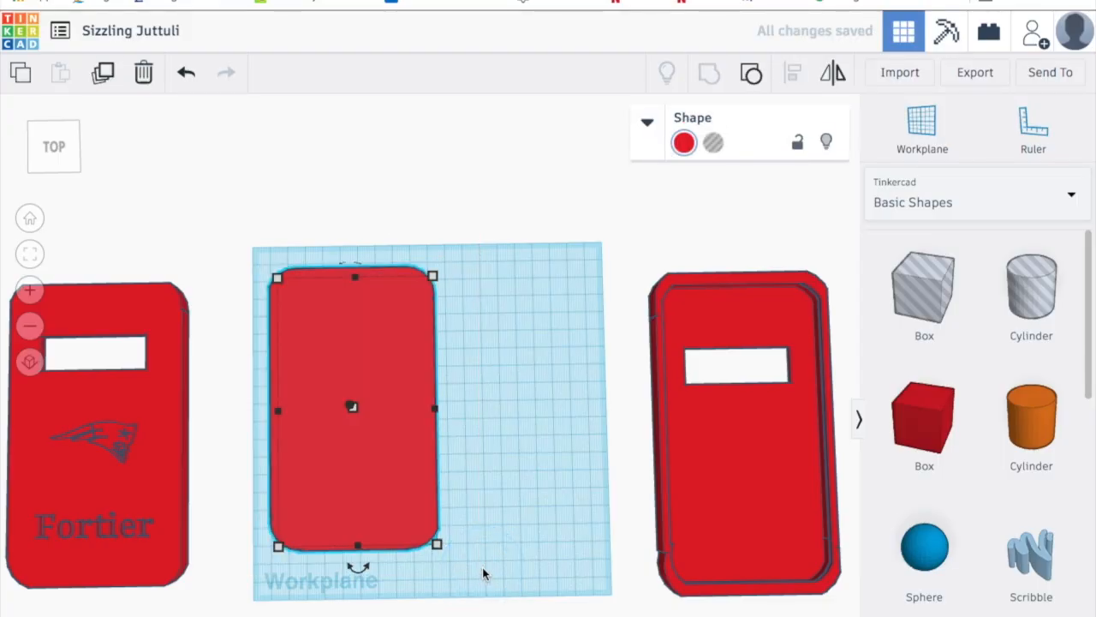
{"action": "left_click", "coordinate": [484, 401]}
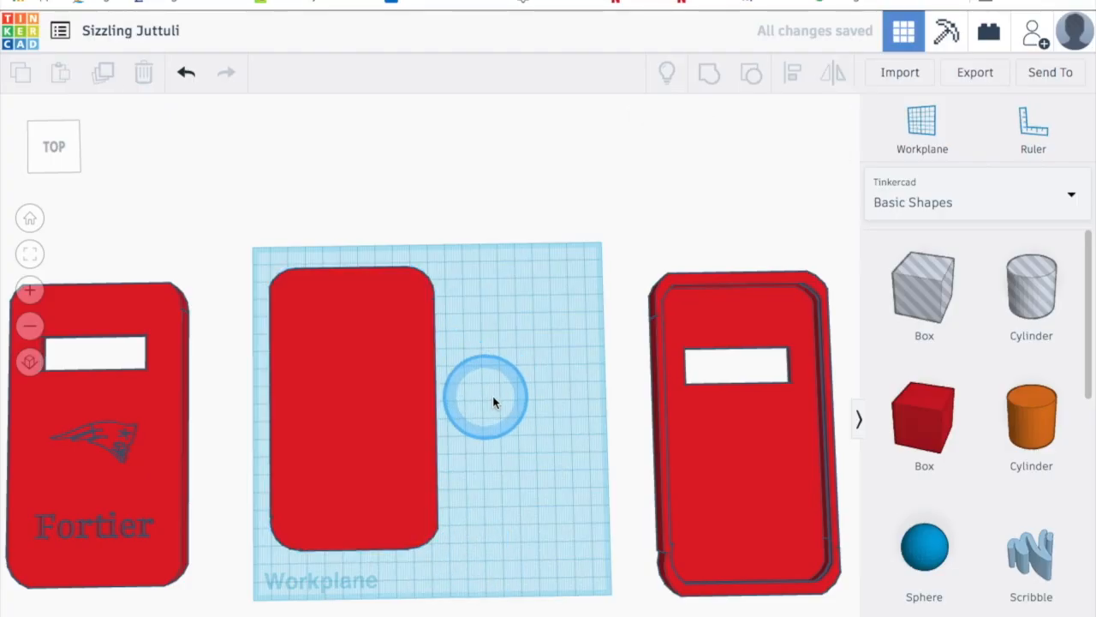
Step: Duplicate the rounded block and place the copy beside the original, about 93 mm to its right
{"action": "right_click_drag", "start_coordinate": [538, 435], "coordinate": [508, 372]}
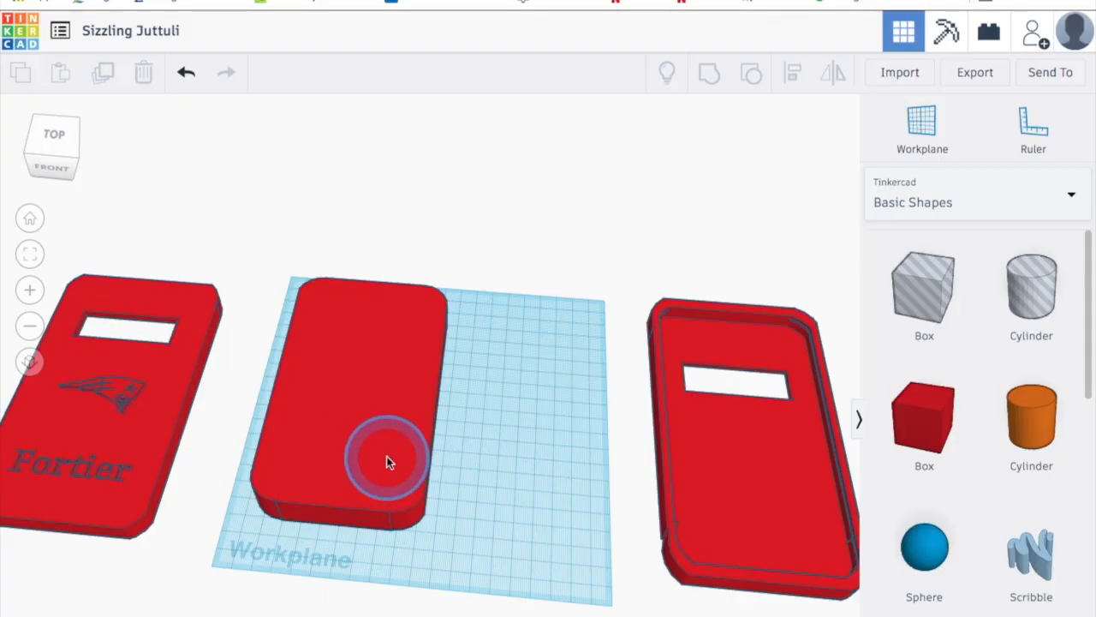
{"action": "left_click", "coordinate": [363, 482]}
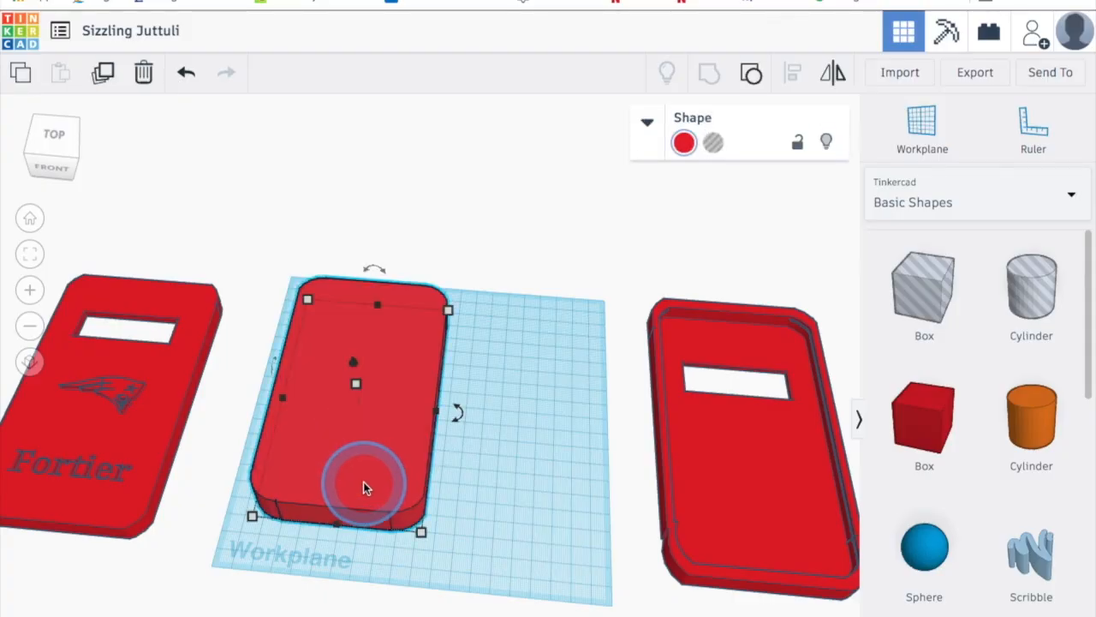
{"action": "left_click", "coordinate": [363, 481]}
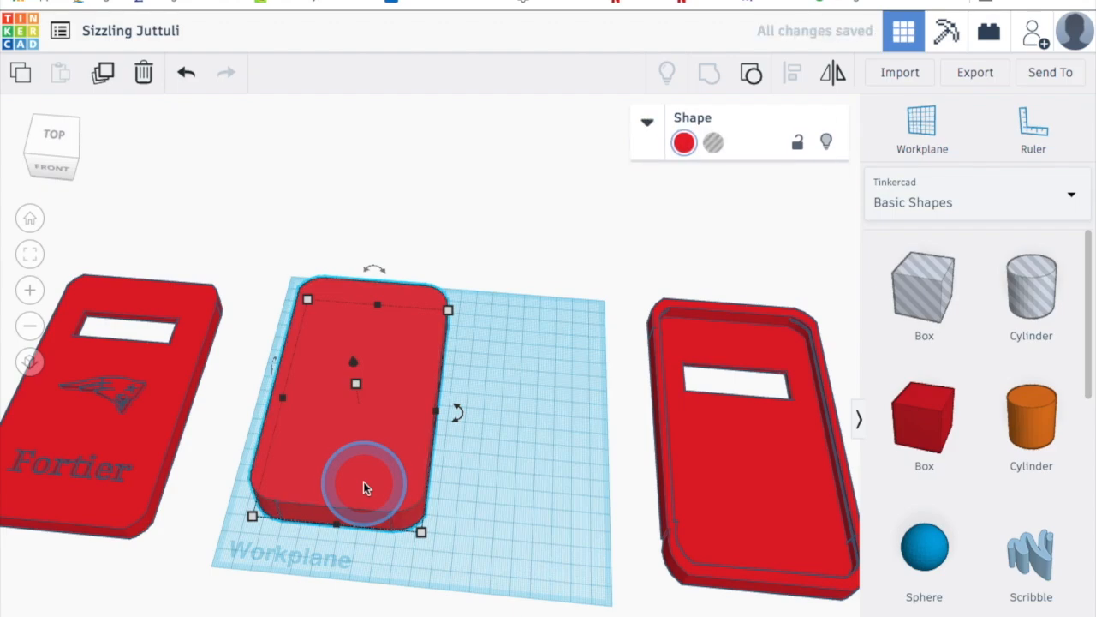
{"action": "left_click_drag", "start_coordinate": [371, 419], "coordinate": [543, 448]}
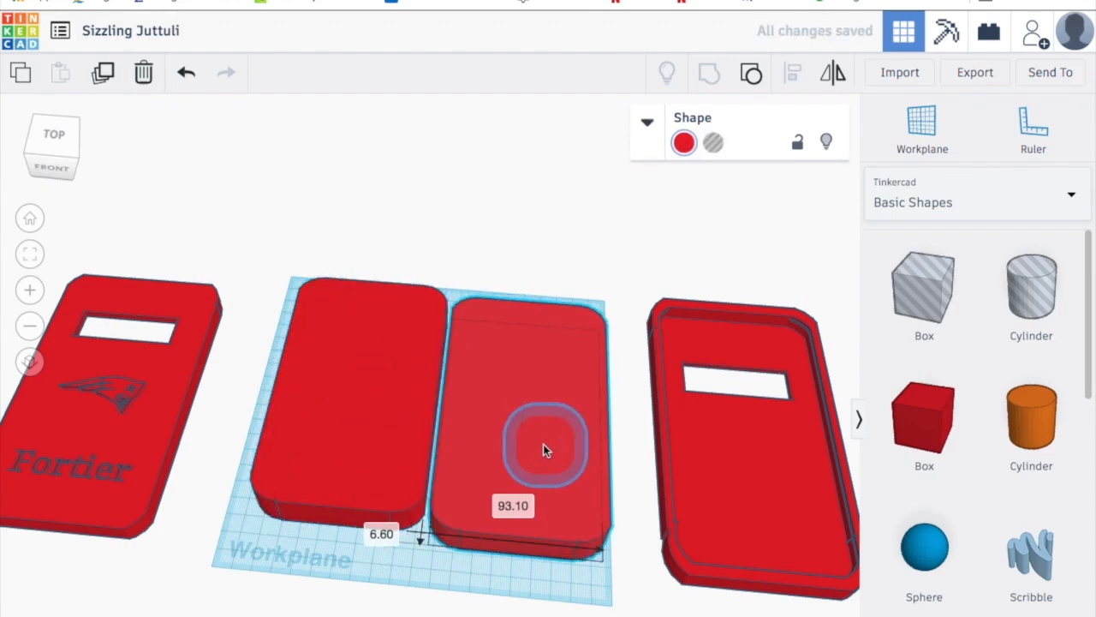
Step: Move the original rounded block off the back of the workplane and shift its copy about 19 mm toward the workplane's middle
{"action": "left_click_drag", "start_coordinate": [303, 440], "coordinate": [267, 210]}
{"action": "left_click_drag", "start_coordinate": [557, 460], "coordinate": [519, 462]}
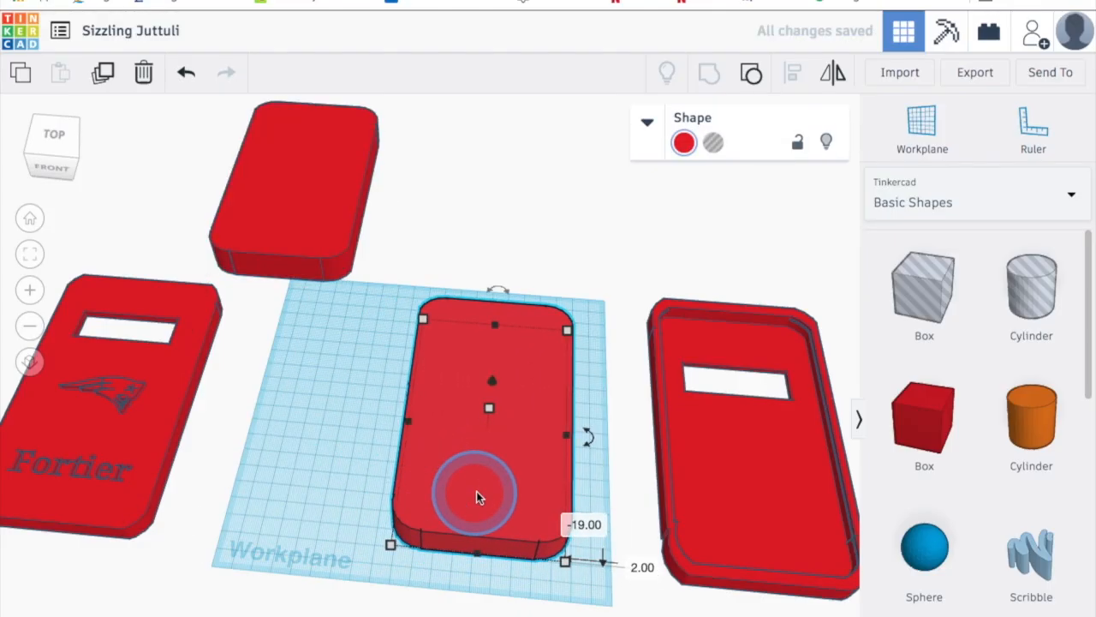
Step: Scale the copied block up proportionally until it is about 157.7 mm long
{"action": "left_click", "coordinate": [391, 549]}
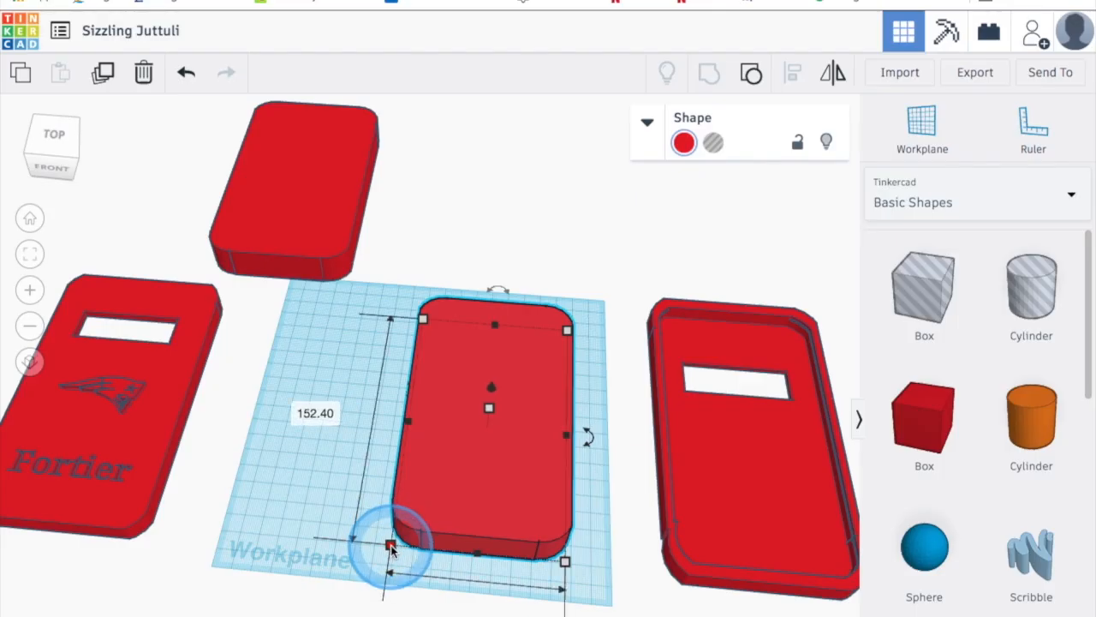
{"action": "left_click", "coordinate": [392, 549]}
{"action": "left_click", "coordinate": [392, 549]}
{"action": "left_click_drag", "start_coordinate": [393, 551], "coordinate": [386, 555]}
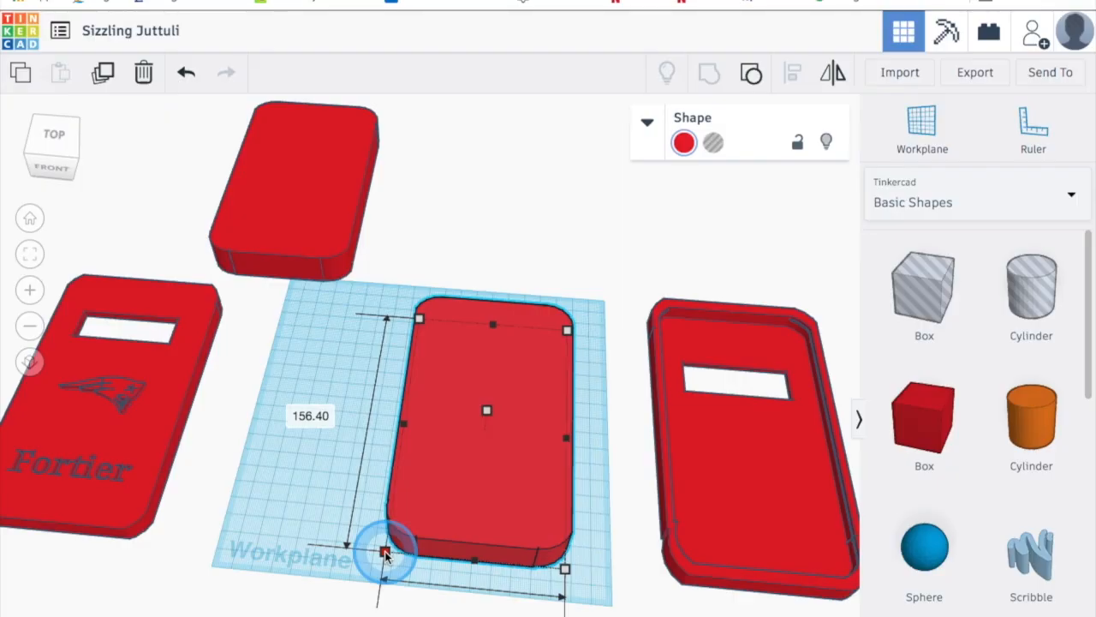
{"action": "left_click_drag", "start_coordinate": [386, 555], "coordinate": [382, 557]}
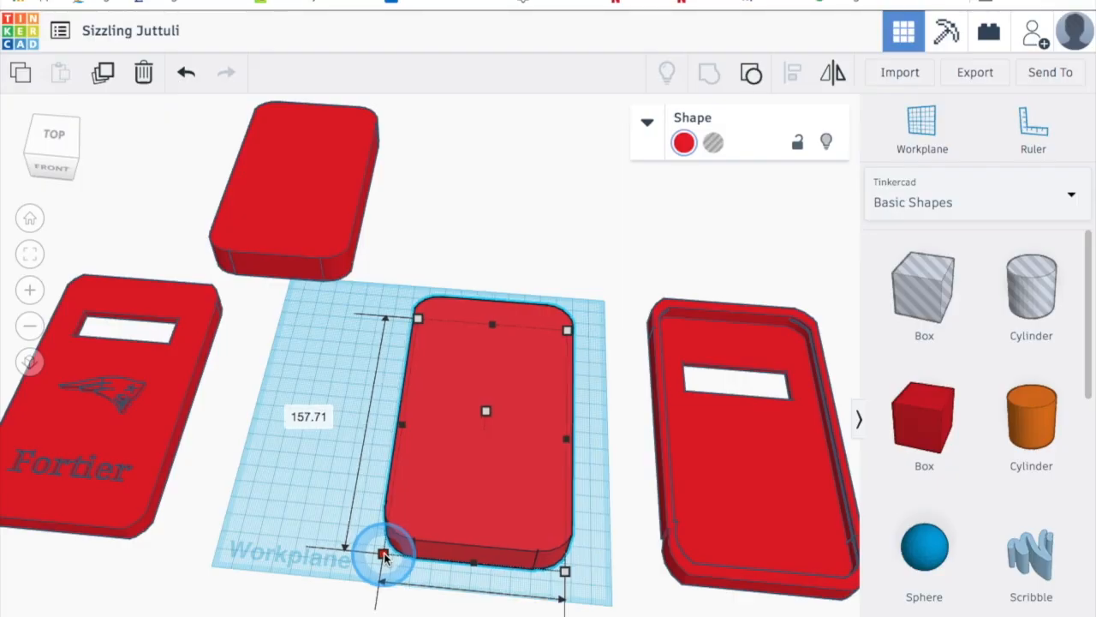
{"action": "left_click", "coordinate": [310, 532]}
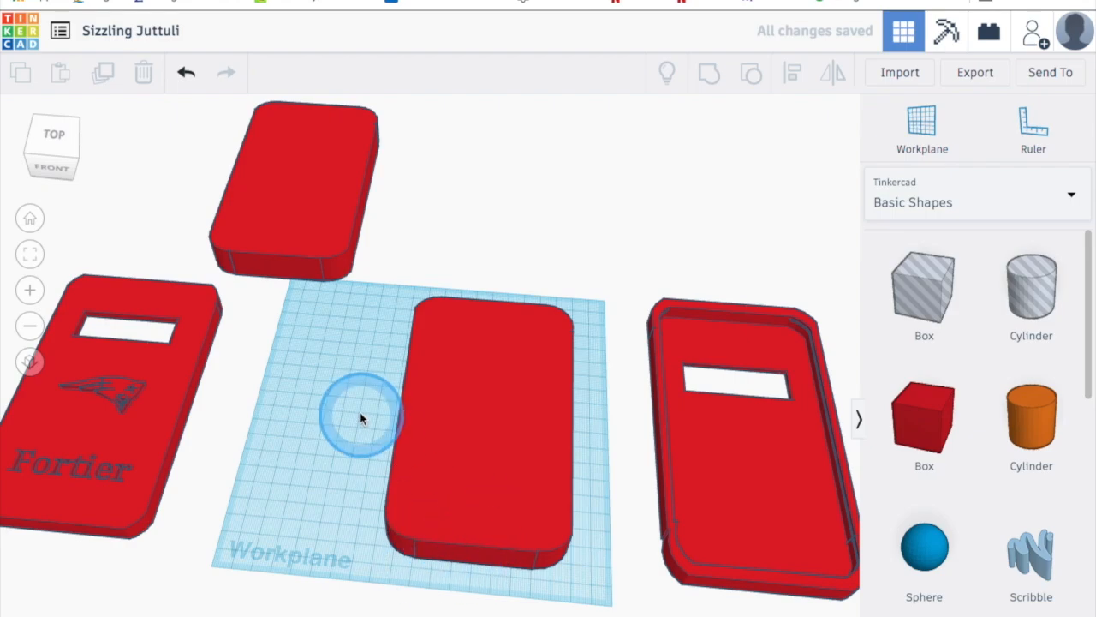
Step: Reduce the height of the enlarged block on the workplane, making it slightly thinner
{"action": "left_click", "coordinate": [304, 250]}
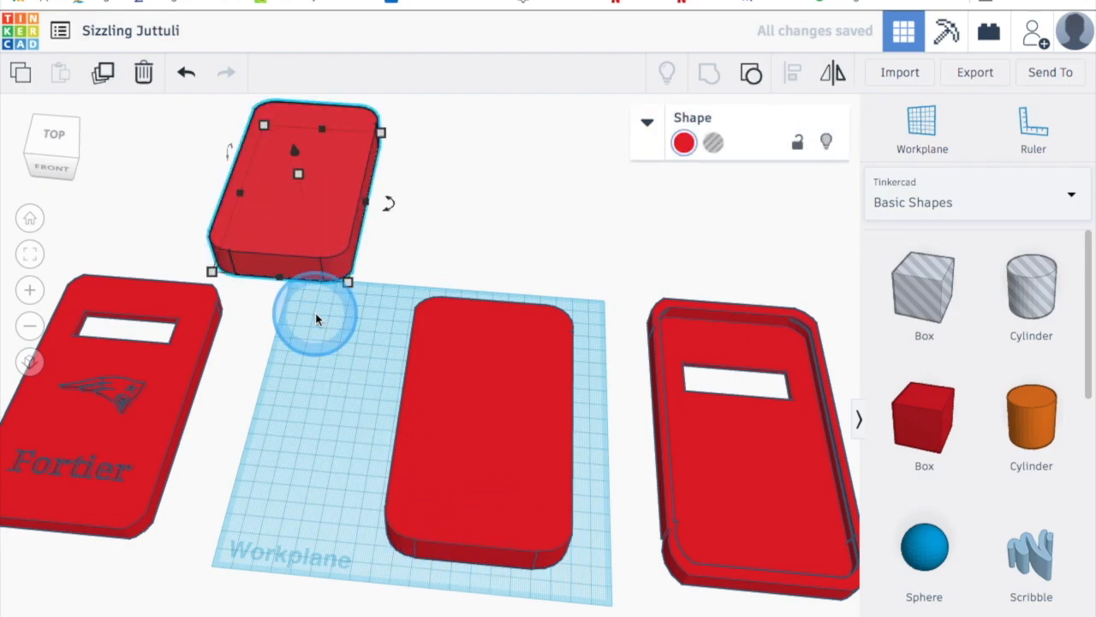
{"action": "left_click", "coordinate": [478, 442]}
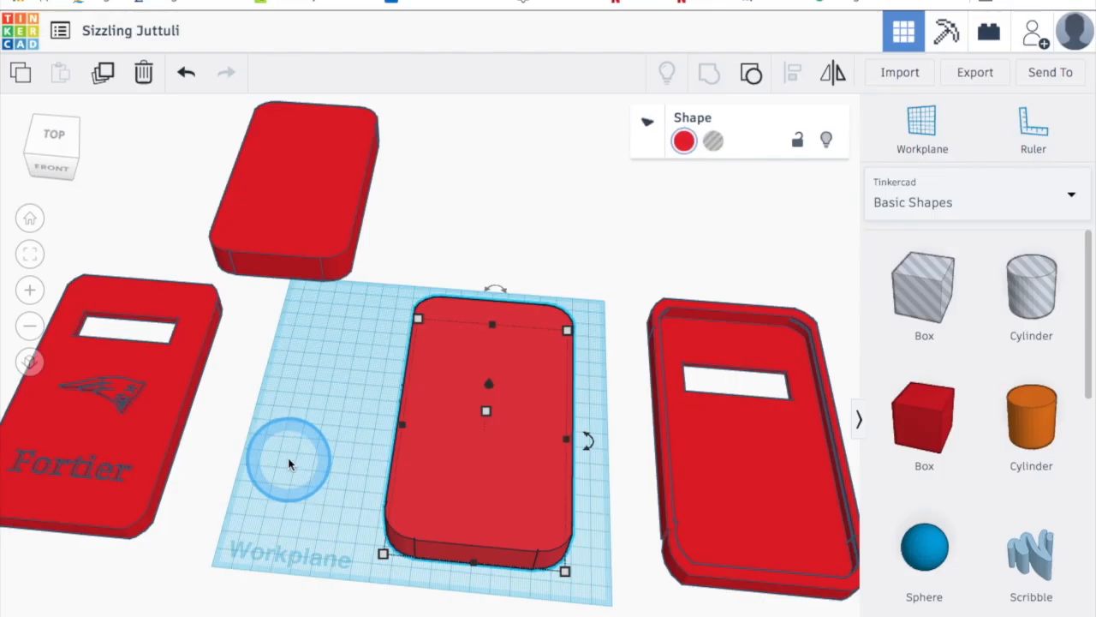
{"action": "right_click_drag", "start_coordinate": [288, 457], "coordinate": [299, 340]}
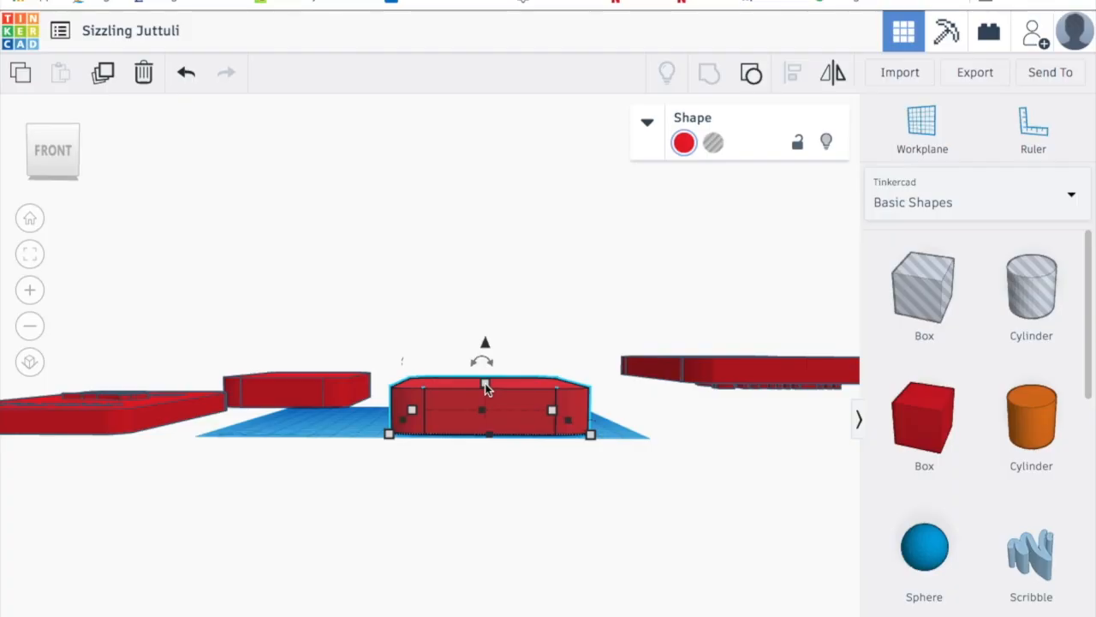
{"action": "left_click", "coordinate": [486, 387]}
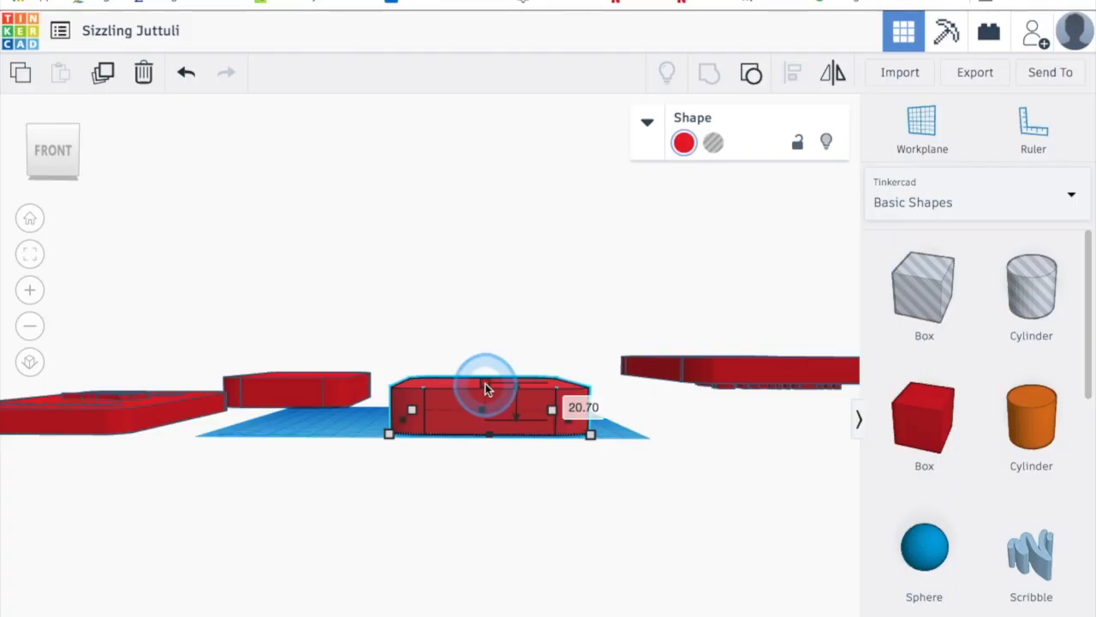
{"action": "left_click_drag", "start_coordinate": [485, 383], "coordinate": [489, 398]}
{"action": "left_click", "coordinate": [496, 521]}
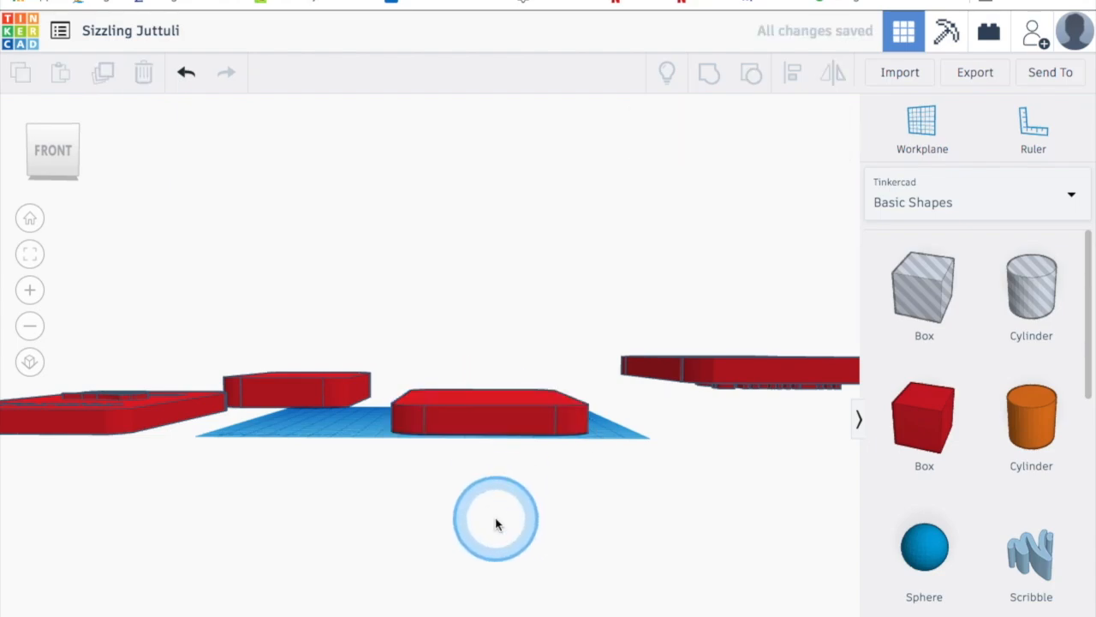
Step: Turn the original rounded block behind the workplane into a hole
{"action": "left_click", "coordinate": [393, 504]}
{"action": "right_click_drag", "start_coordinate": [392, 504], "coordinate": [479, 441]}
{"action": "left_click", "coordinate": [464, 488]}
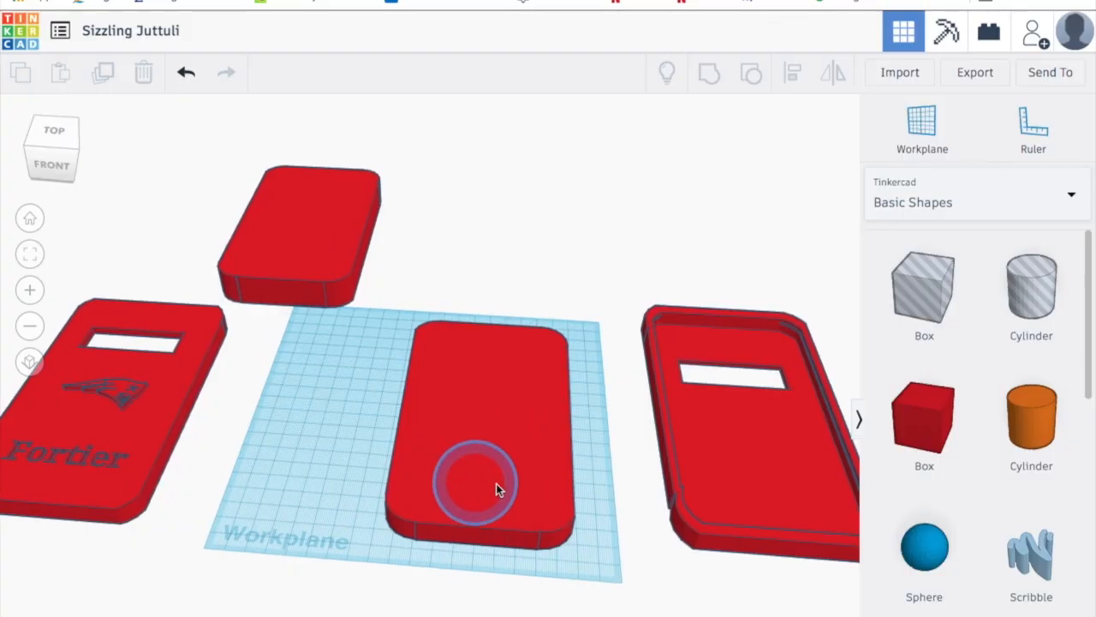
{"action": "left_click", "coordinate": [288, 247]}
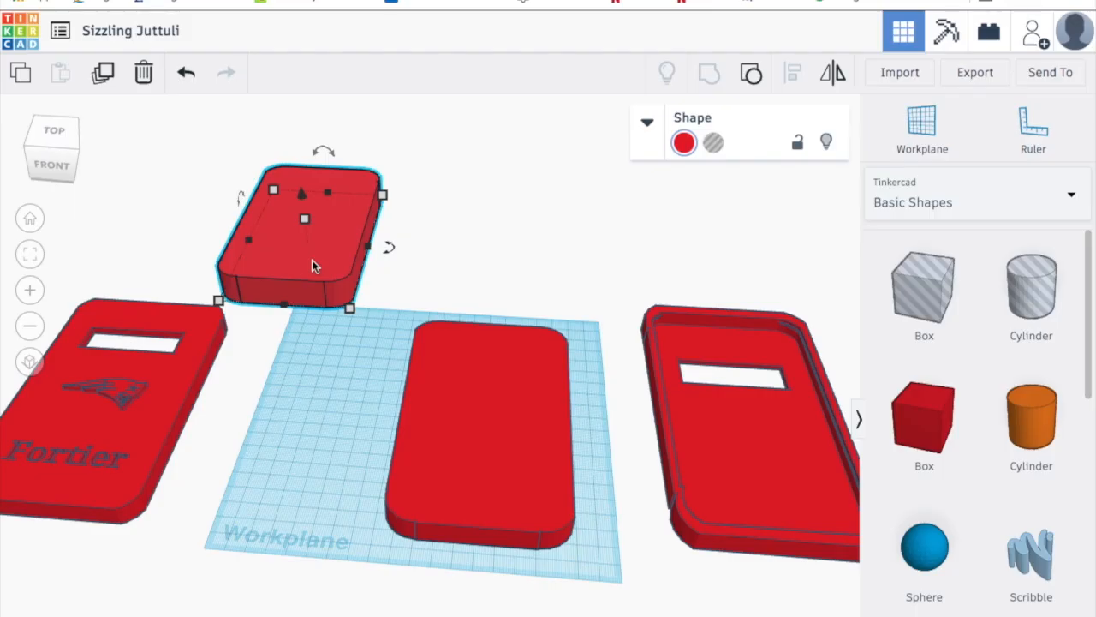
{"action": "left_click", "coordinate": [713, 142]}
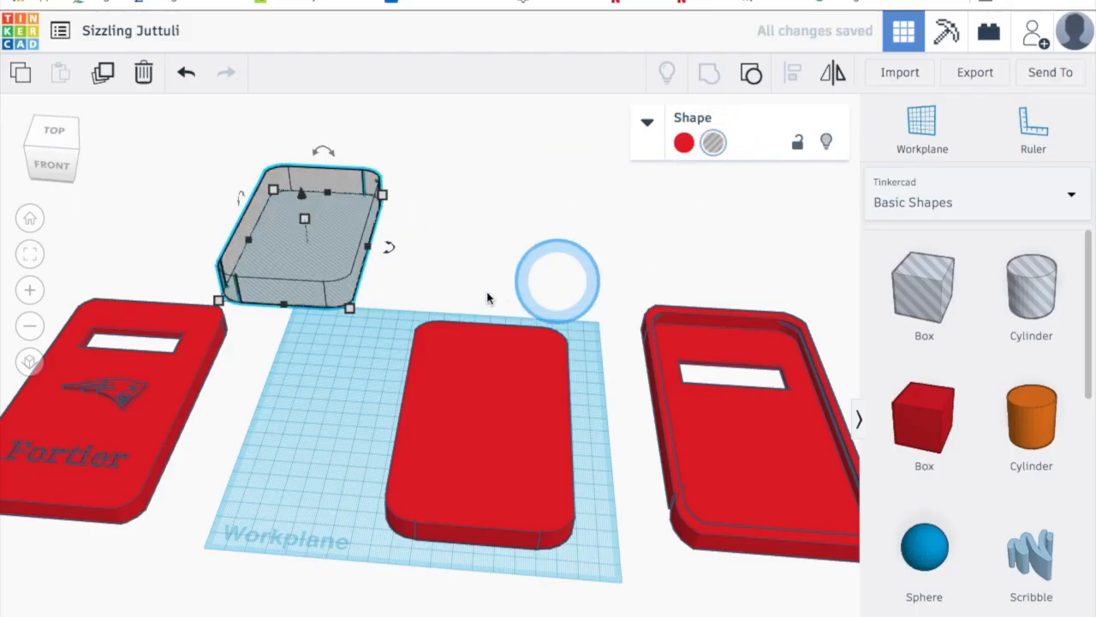
Step: Duplicate the rounded hole and place the copy about 158 mm to its right, behind the workplane
{"action": "left_click", "coordinate": [314, 272]}
{"action": "key", "text": "ctrl+d"}
{"action": "left_click_drag", "start_coordinate": [348, 208], "coordinate": [565, 207]}
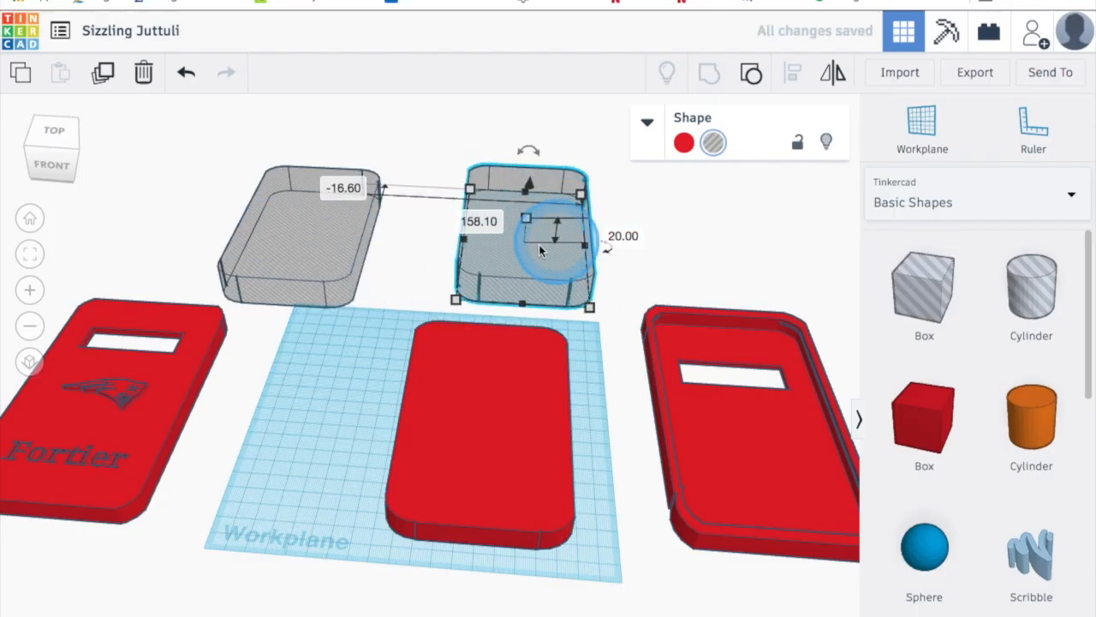
Step: Move the original rounded hole forward onto the workplane so it partly overlaps the enlarged red block
{"action": "left_click_drag", "start_coordinate": [304, 233], "coordinate": [379, 416]}
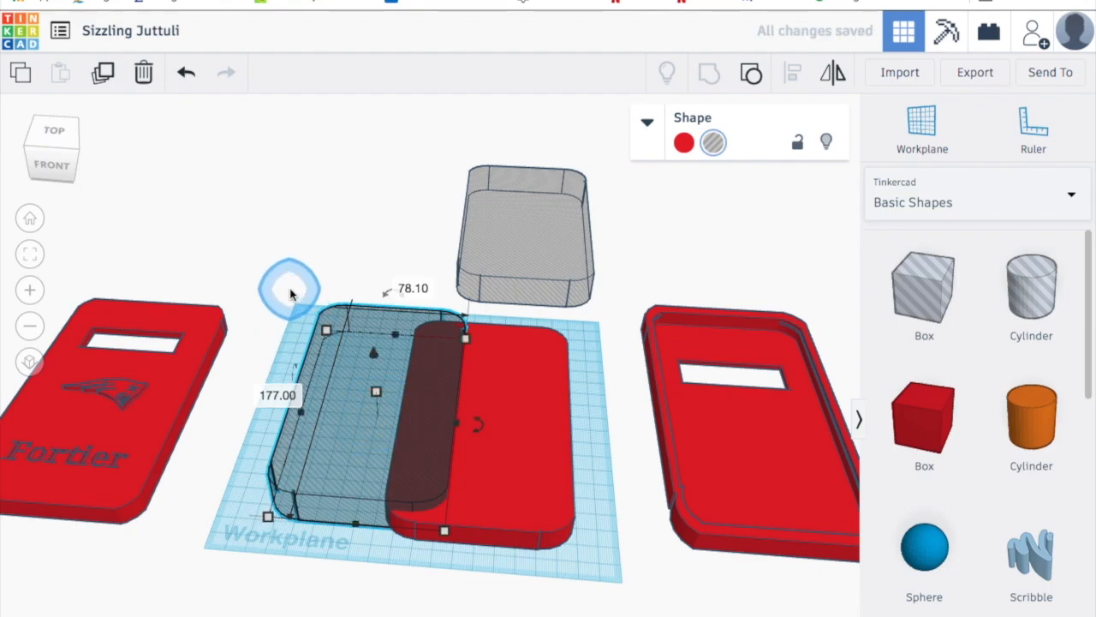
{"action": "left_click_drag", "start_coordinate": [289, 289], "coordinate": [395, 469]}
{"action": "left_click_drag", "start_coordinate": [528, 518], "coordinate": [527, 518]}
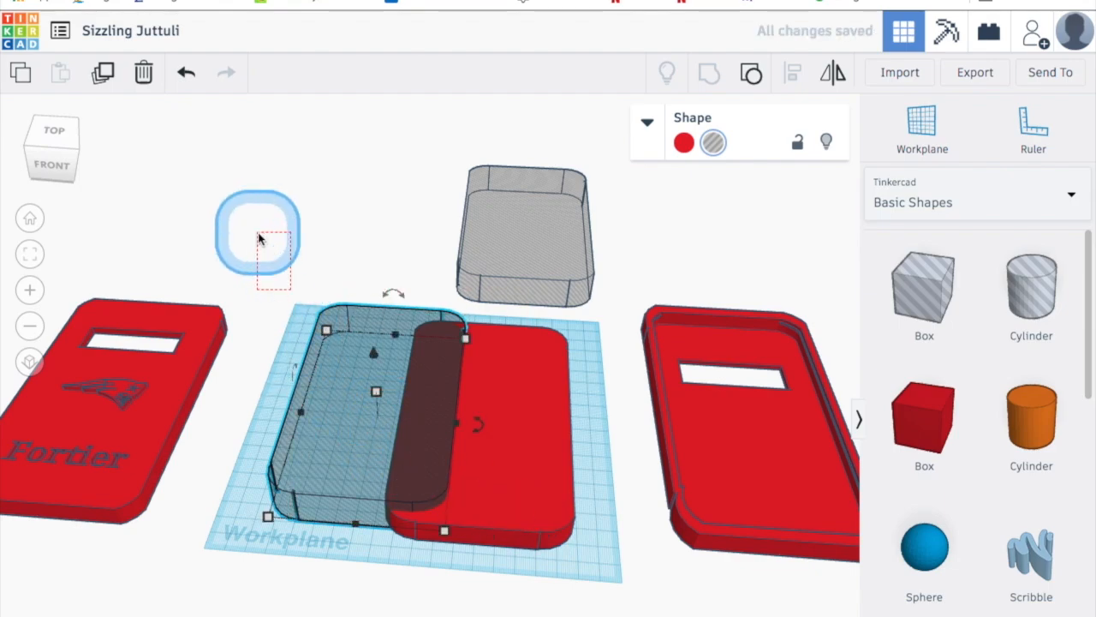
Step: Align the rounded hole and the enlarged red block on their centres in both width and length
{"action": "left_click", "coordinate": [281, 393]}
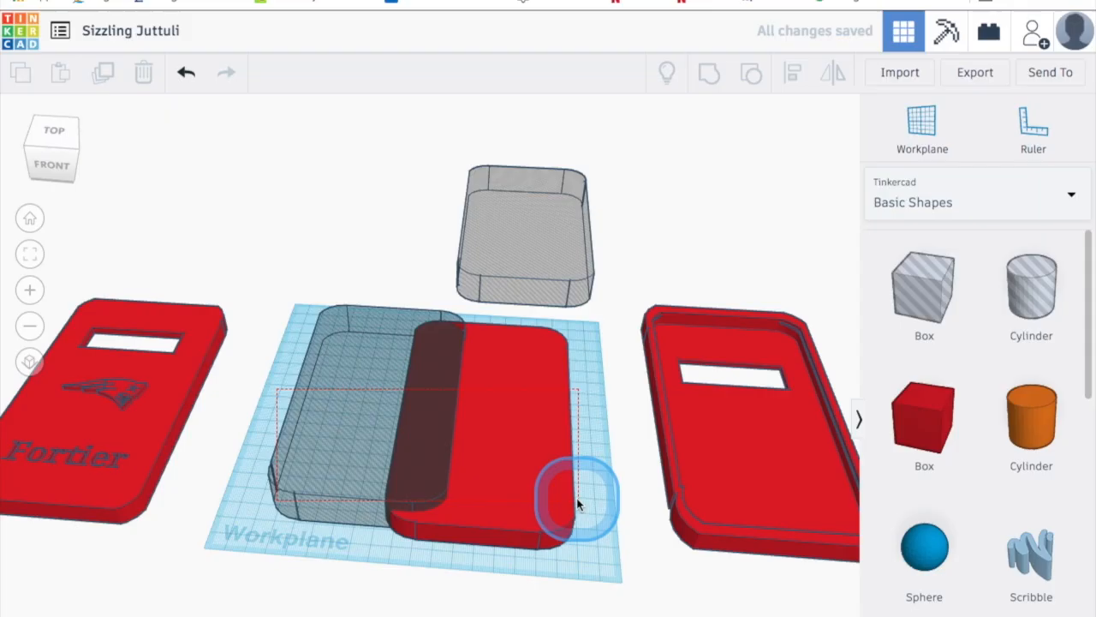
{"action": "left_click_drag", "start_coordinate": [576, 497], "coordinate": [577, 498]}
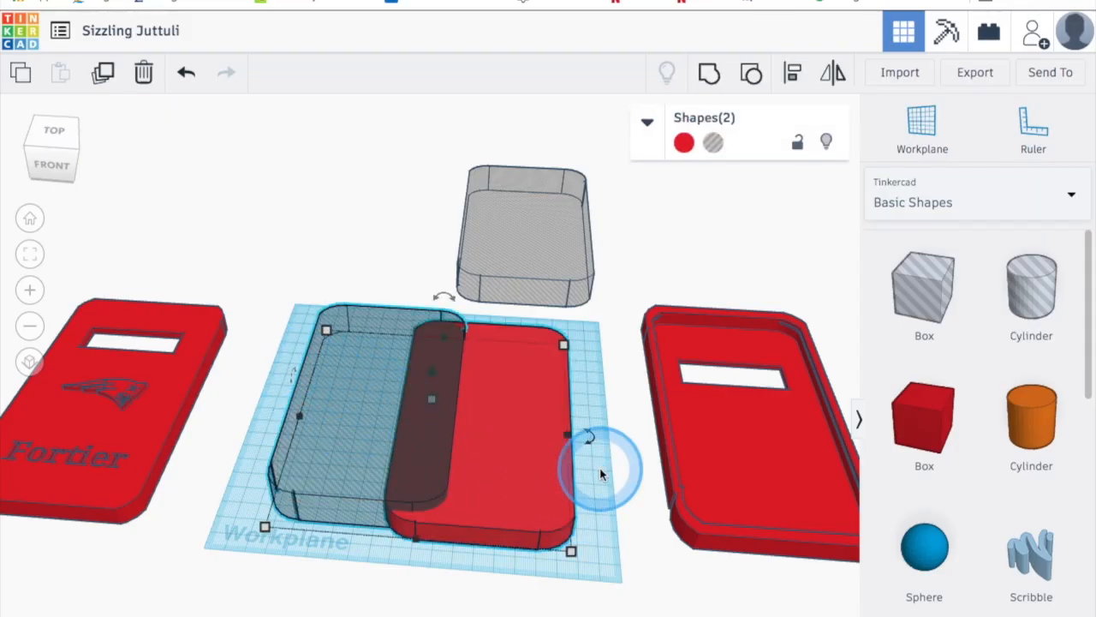
{"action": "left_click", "coordinate": [794, 75]}
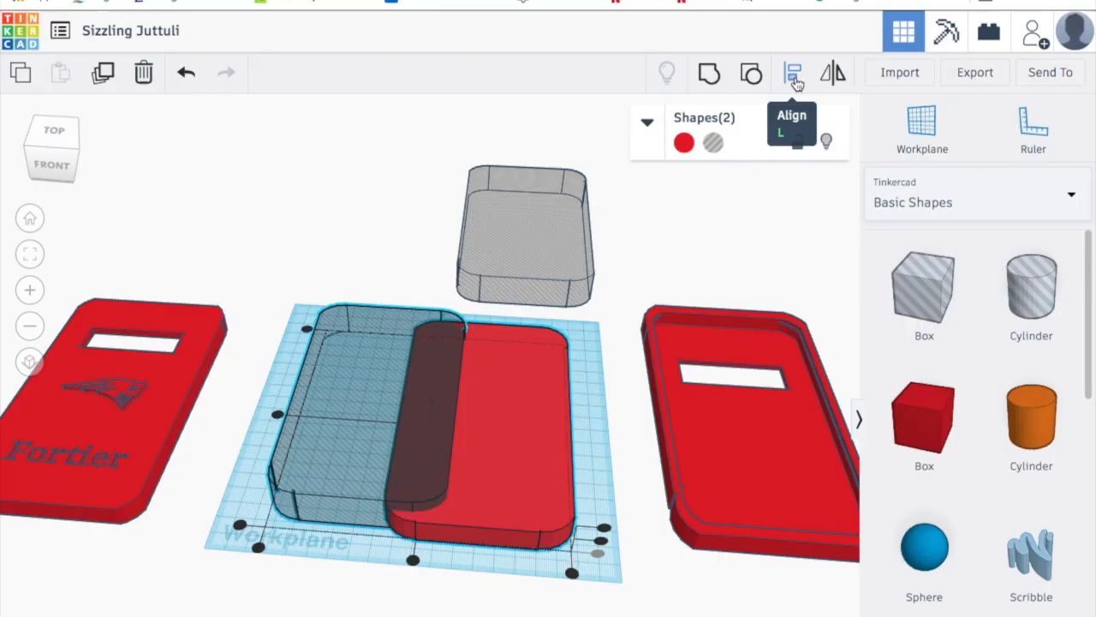
{"action": "left_click", "coordinate": [413, 559]}
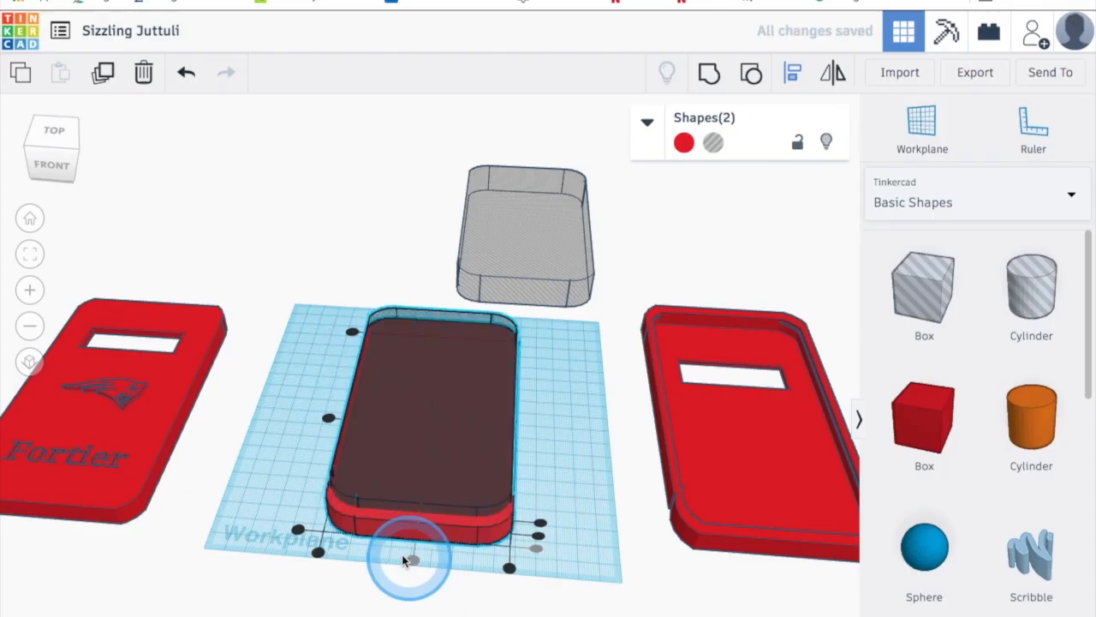
{"action": "right_click_drag", "start_coordinate": [230, 497], "coordinate": [546, 491]}
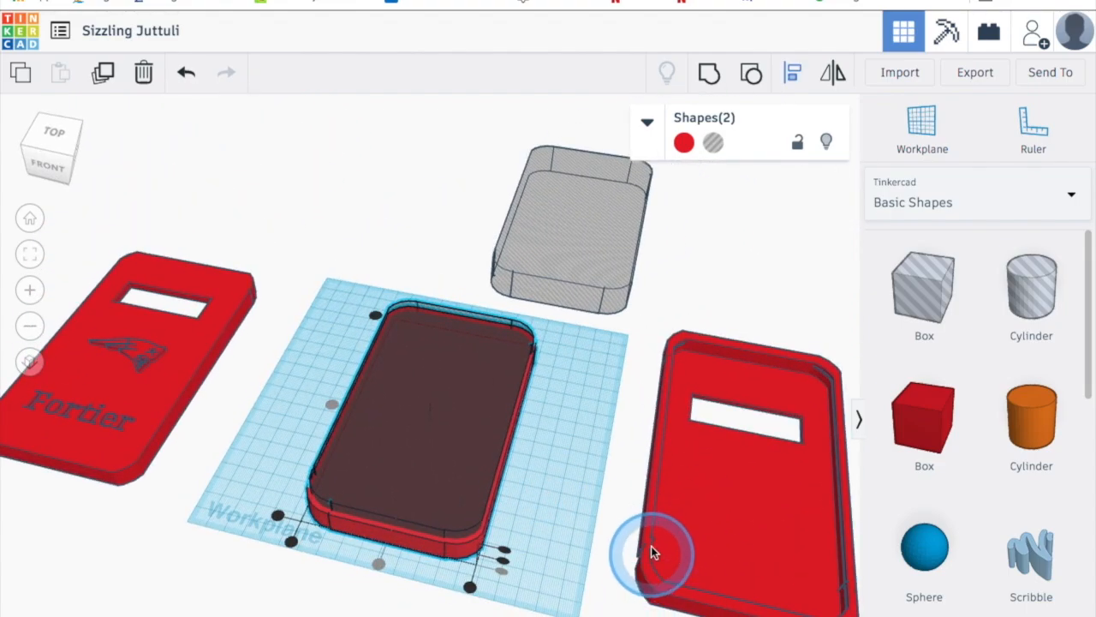
{"action": "right_click_drag", "start_coordinate": [524, 555], "coordinate": [584, 558]}
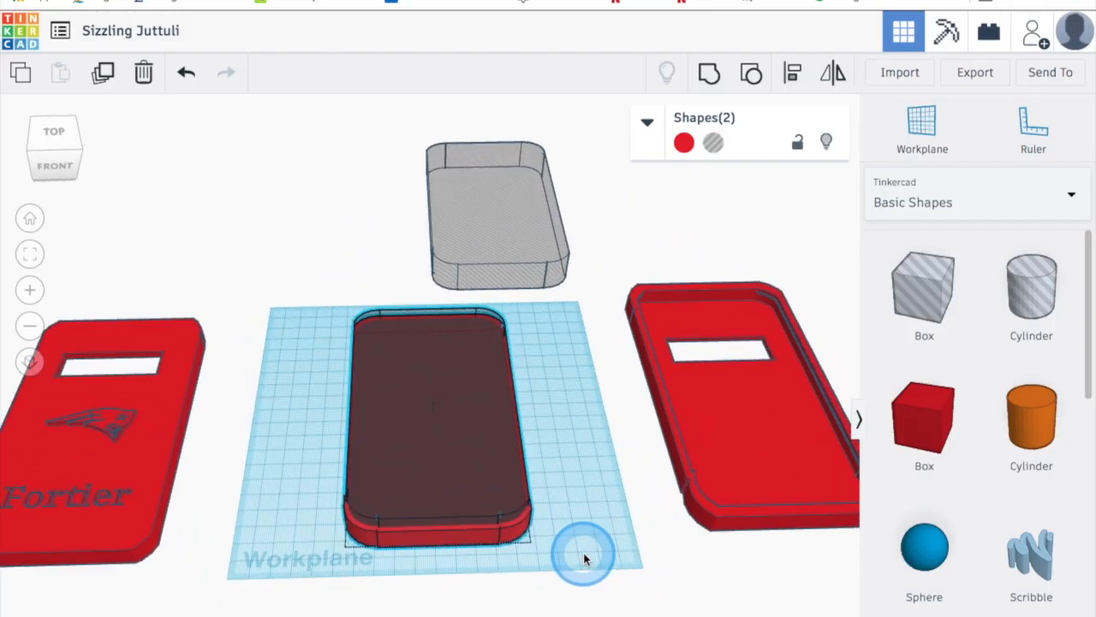
{"action": "right_click_drag", "start_coordinate": [583, 552], "coordinate": [582, 489]}
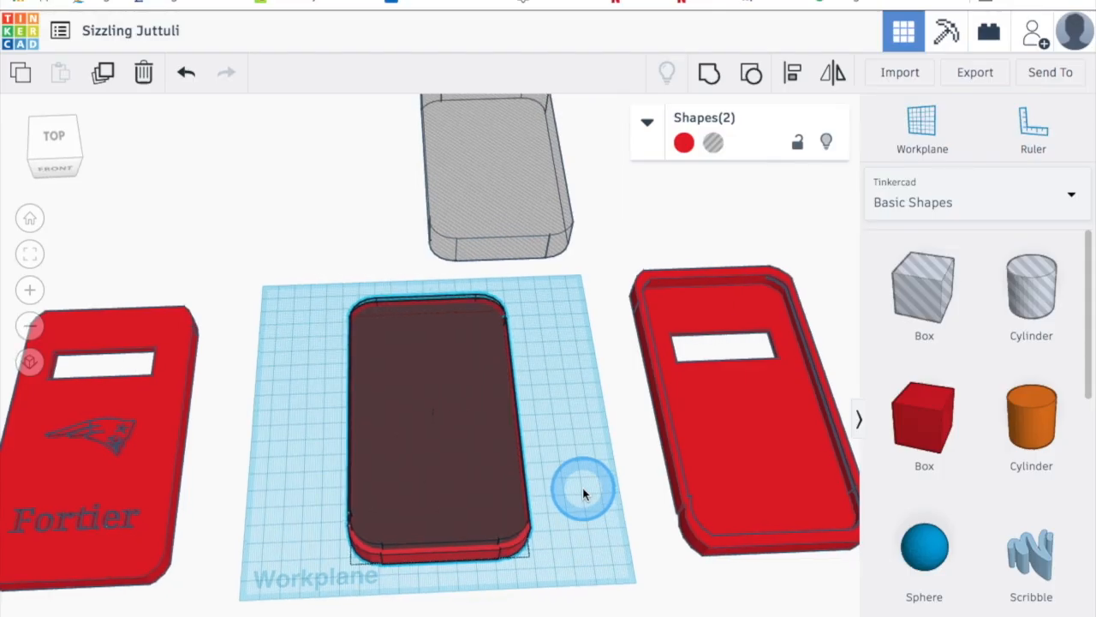
{"action": "right_click_drag", "start_coordinate": [582, 488], "coordinate": [583, 487]}
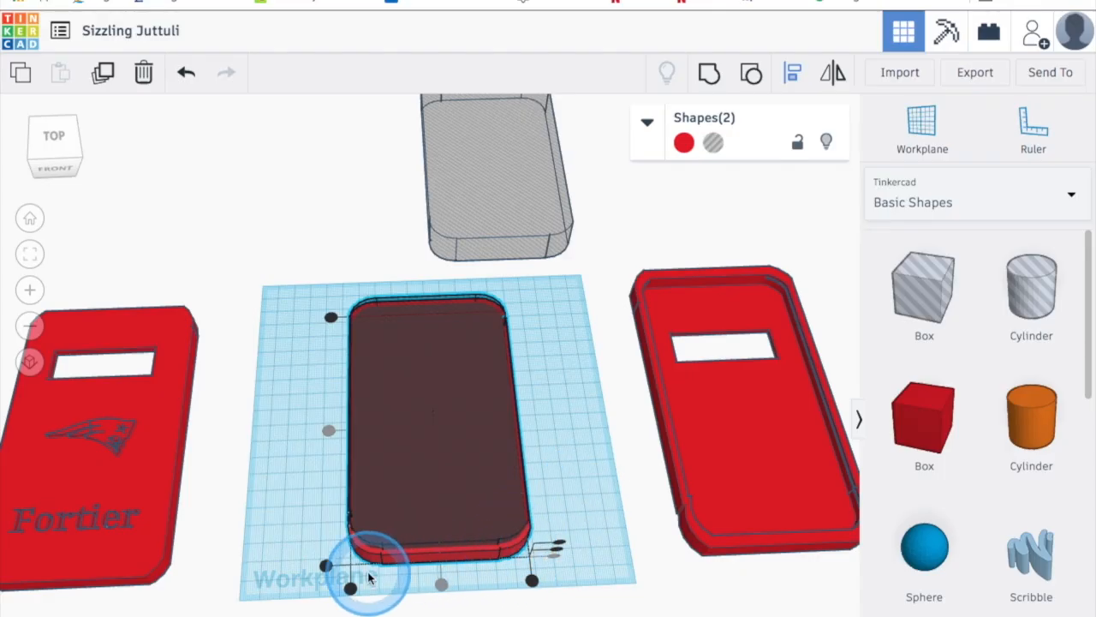
{"action": "left_click", "coordinate": [574, 475]}
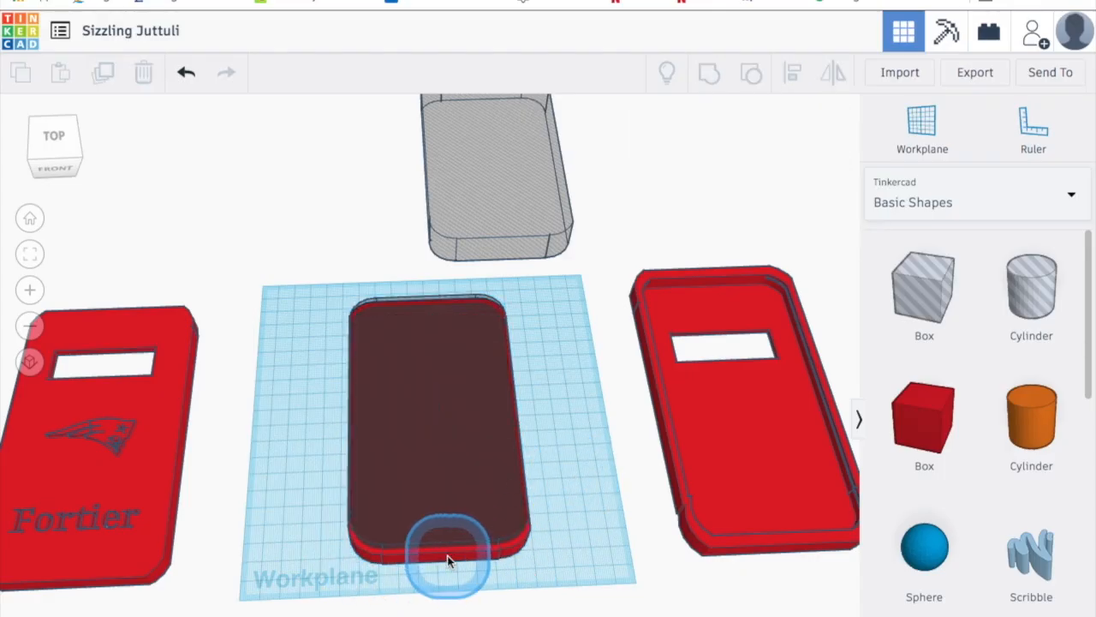
Step: Enlarge the red block around the hole to a length of 159.9 mm
{"action": "left_click", "coordinate": [447, 554]}
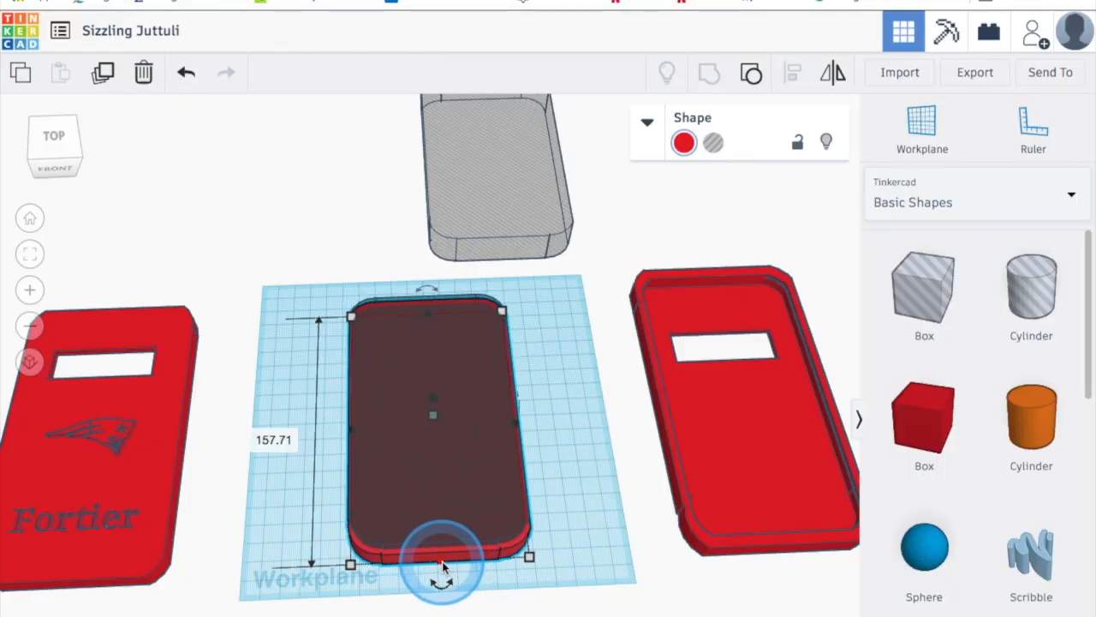
{"action": "left_click", "coordinate": [440, 563]}
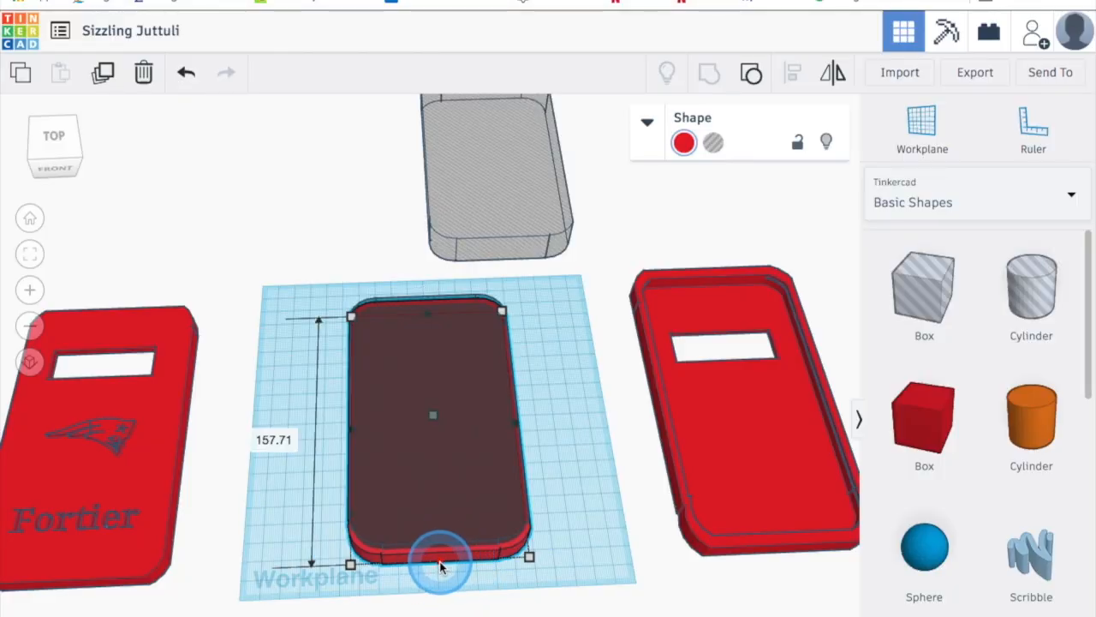
{"action": "left_click_drag", "start_coordinate": [440, 564], "coordinate": [445, 570]}
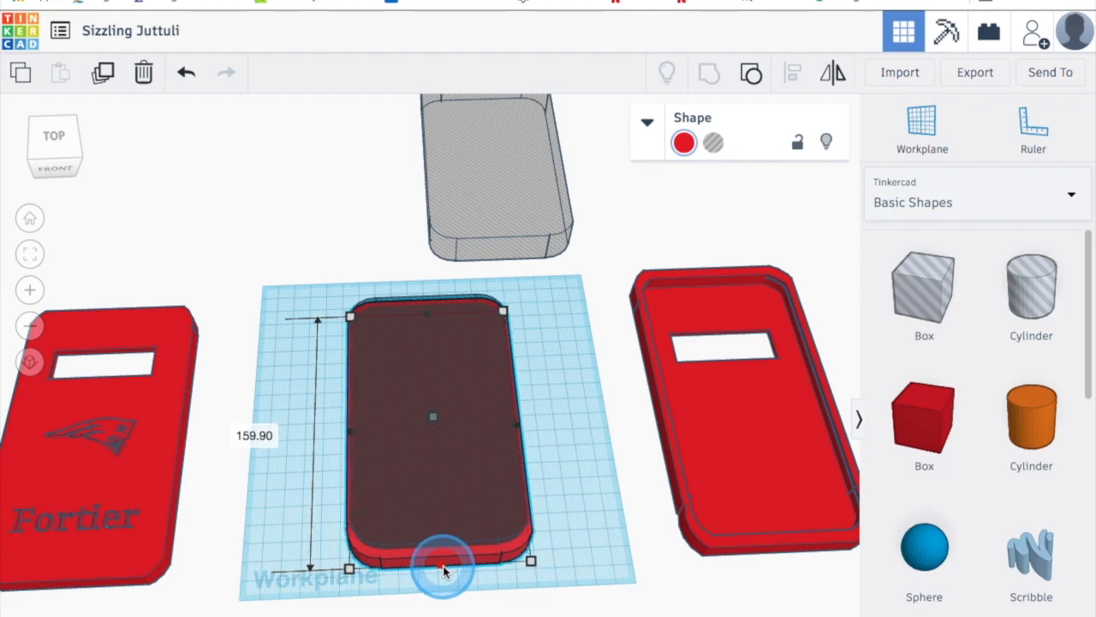
{"action": "right_click_drag", "start_coordinate": [500, 590], "coordinate": [512, 615]}
{"action": "left_click", "coordinate": [316, 496]}
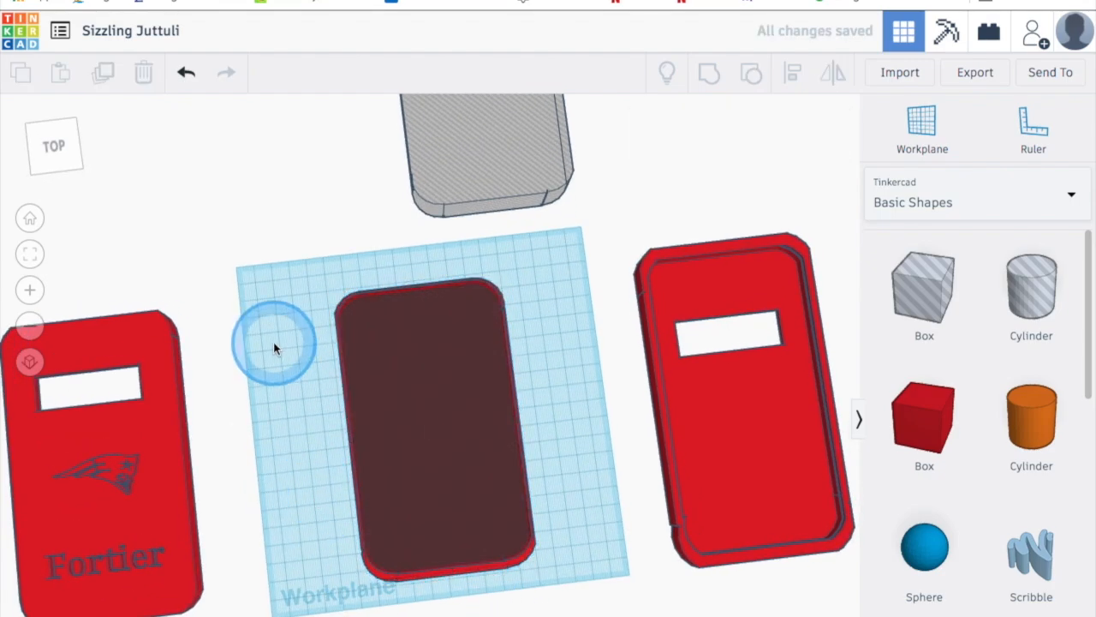
Step: Realign the resized red block and the hole on their lengthwise centres
{"action": "left_click_drag", "start_coordinate": [334, 409], "coordinate": [531, 557]}
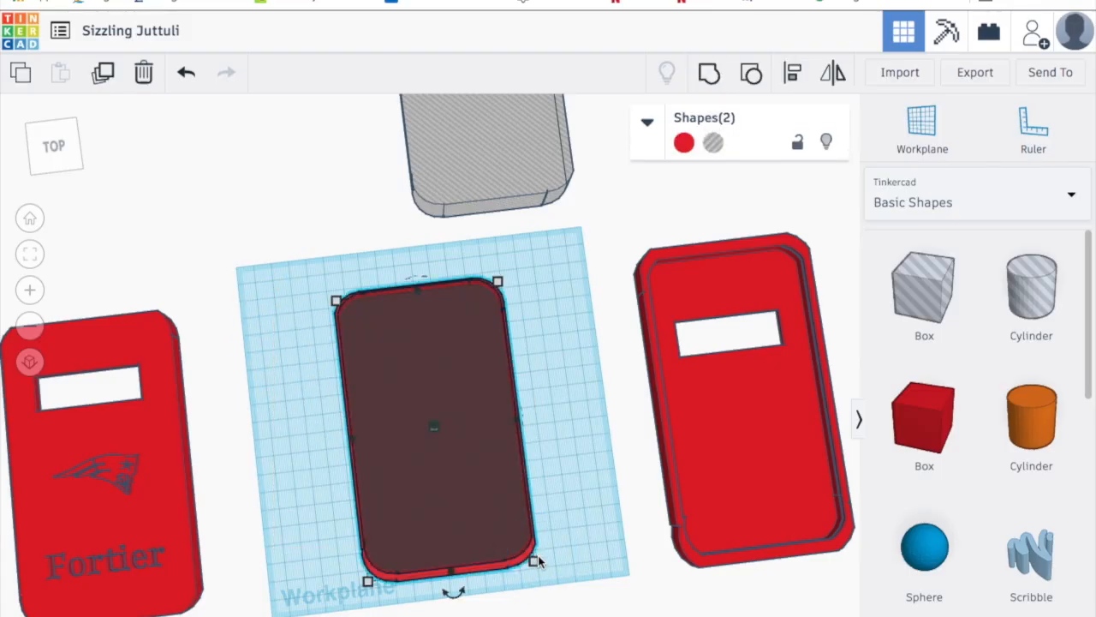
{"action": "key", "text": "l"}
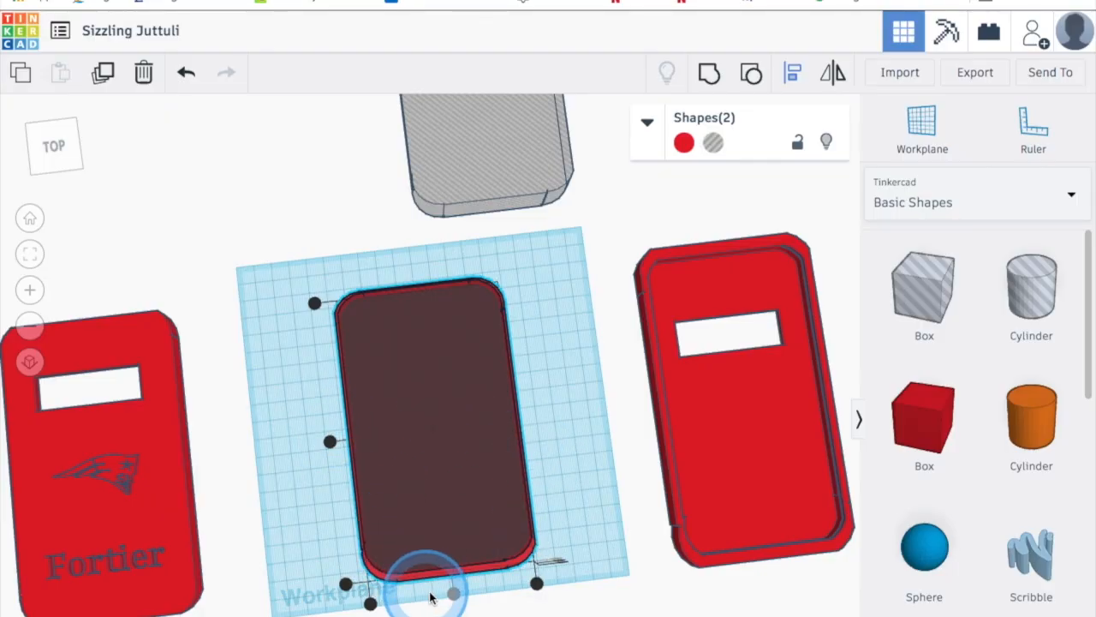
{"action": "left_click", "coordinate": [330, 440]}
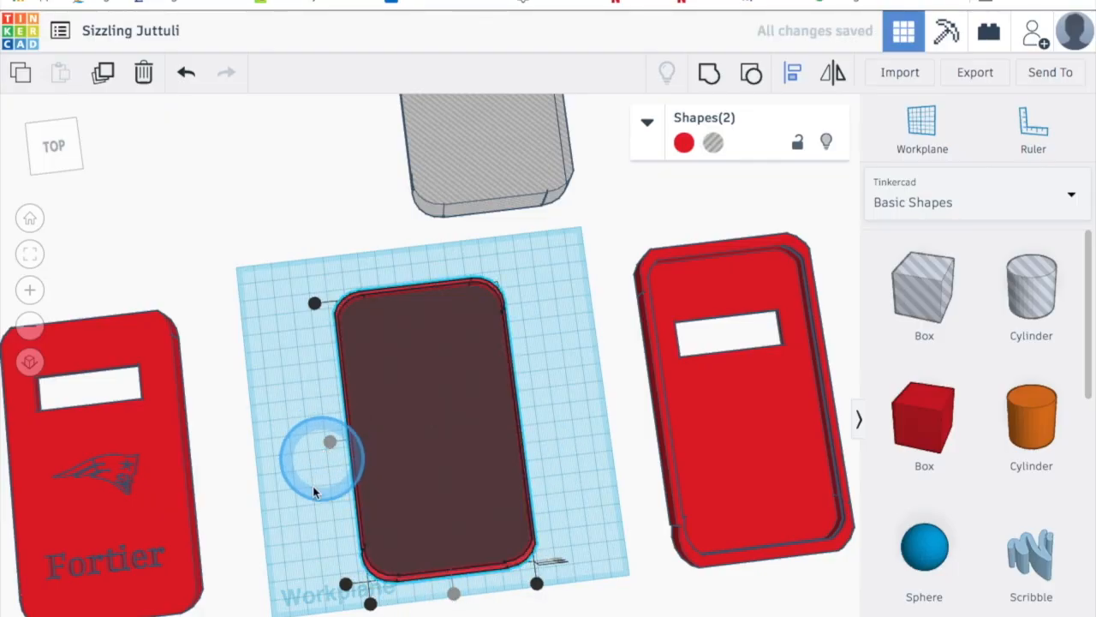
{"action": "left_click", "coordinate": [328, 506]}
Step: Try grouping the red block with the hole at its current height and undo the grouping
{"action": "left_click_drag", "start_coordinate": [540, 554], "coordinate": [567, 572]}
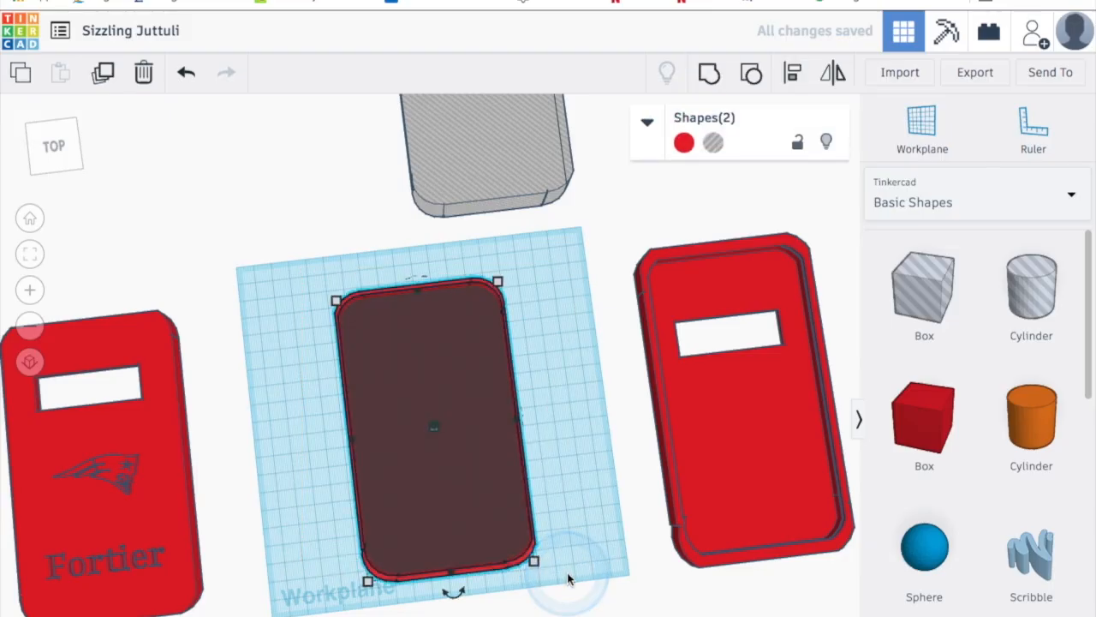
{"action": "key", "text": "ctrl+g"}
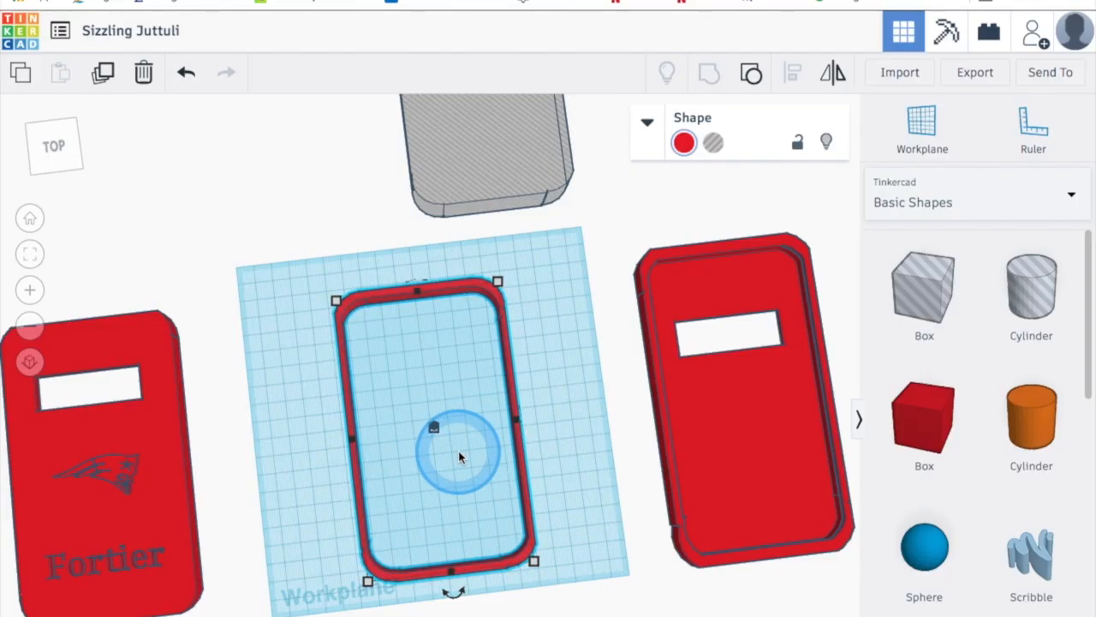
{"action": "left_click", "coordinate": [186, 73]}
{"action": "right_click_drag", "start_coordinate": [220, 177], "coordinate": [209, 20]}
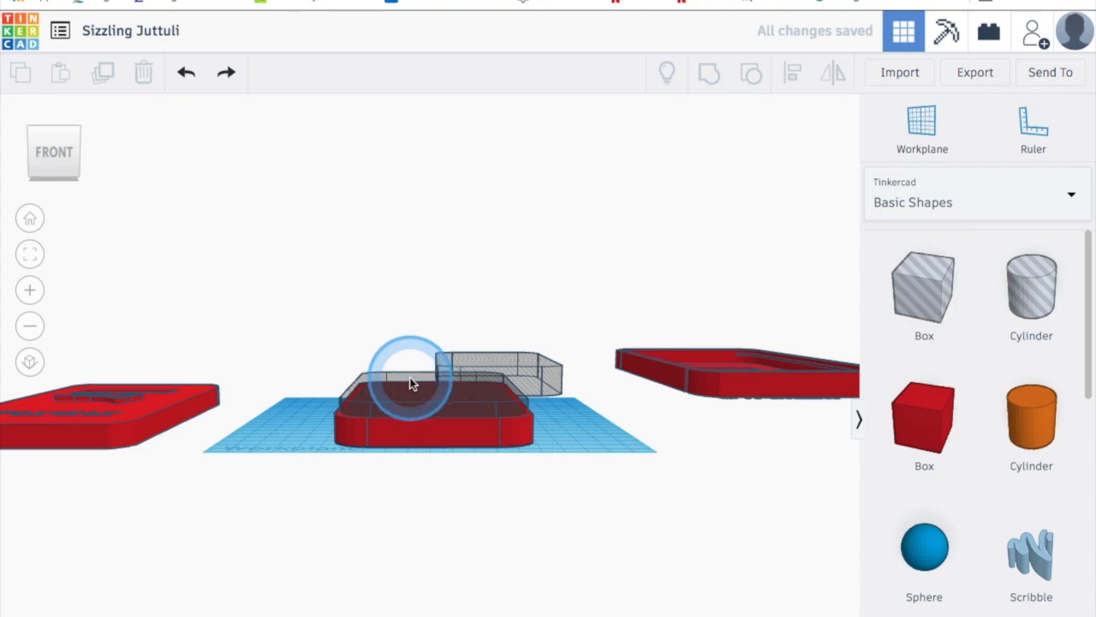
Step: Raise the rounded hole by about 3 mm so that the red block keeps a solid floor beneath it
{"action": "left_click", "coordinate": [413, 404]}
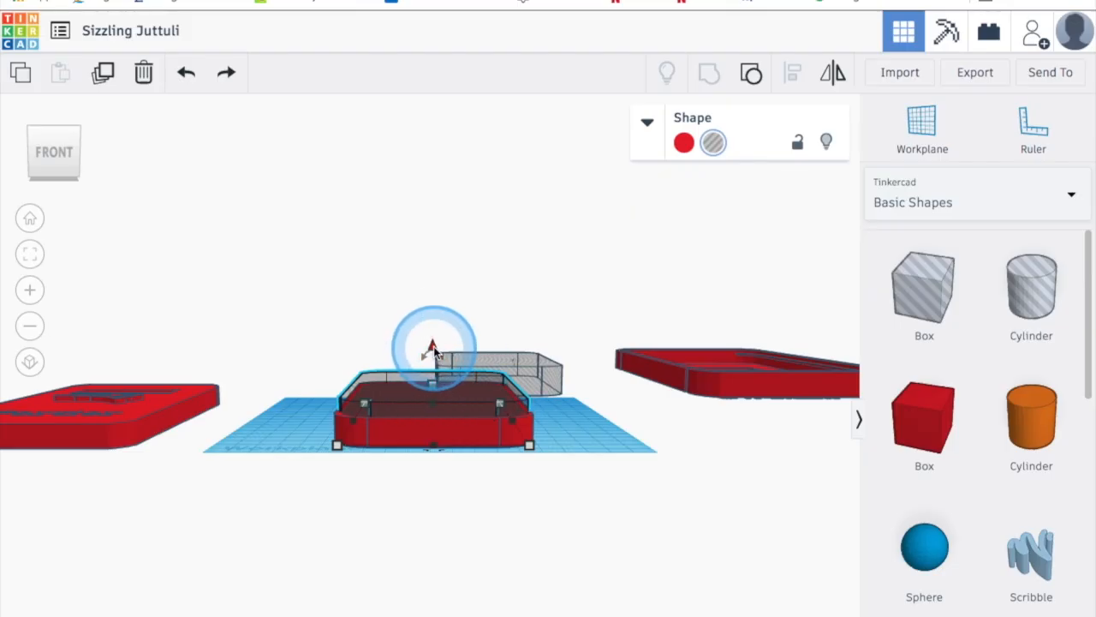
{"action": "left_click_drag", "start_coordinate": [432, 348], "coordinate": [433, 342]}
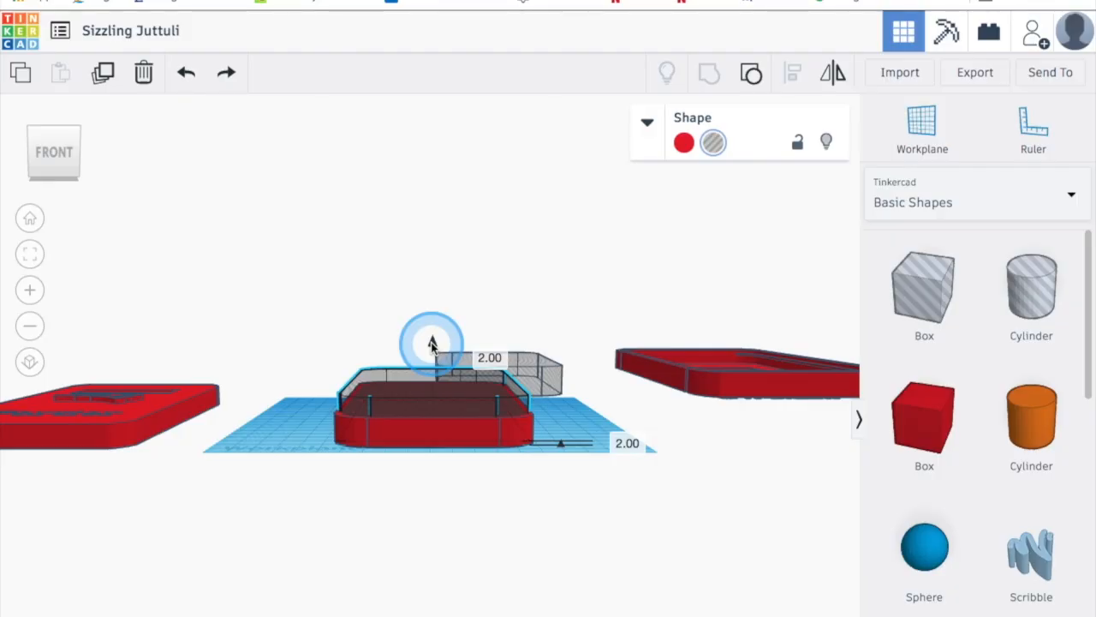
{"action": "left_click_drag", "start_coordinate": [432, 344], "coordinate": [432, 343]}
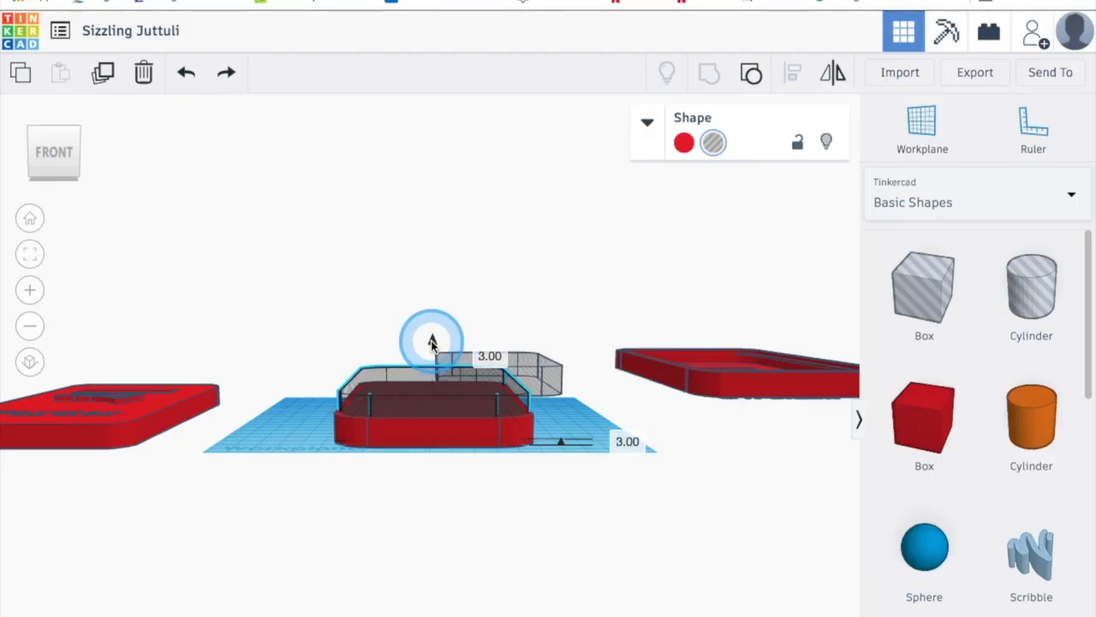
{"action": "left_click_drag", "start_coordinate": [432, 343], "coordinate": [431, 347]}
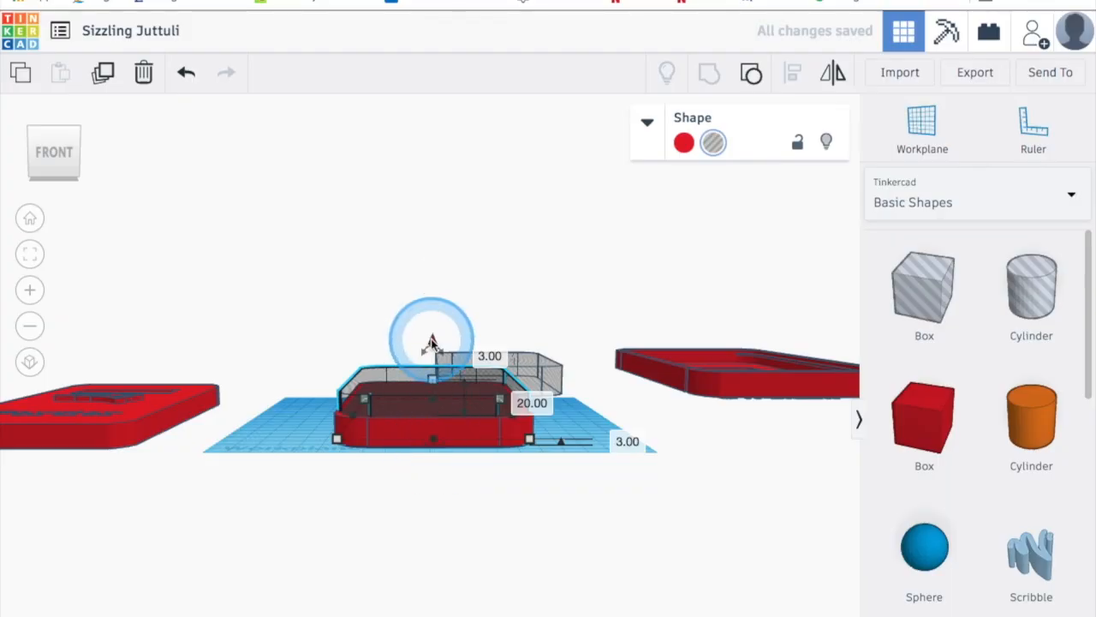
{"action": "left_click_drag", "start_coordinate": [431, 340], "coordinate": [431, 344]}
Step: Group the red block with the raised hole to hollow out the case
{"action": "right_click_drag", "start_coordinate": [552, 486], "coordinate": [285, 417]}
{"action": "left_click_drag", "start_coordinate": [295, 327], "coordinate": [575, 583]}
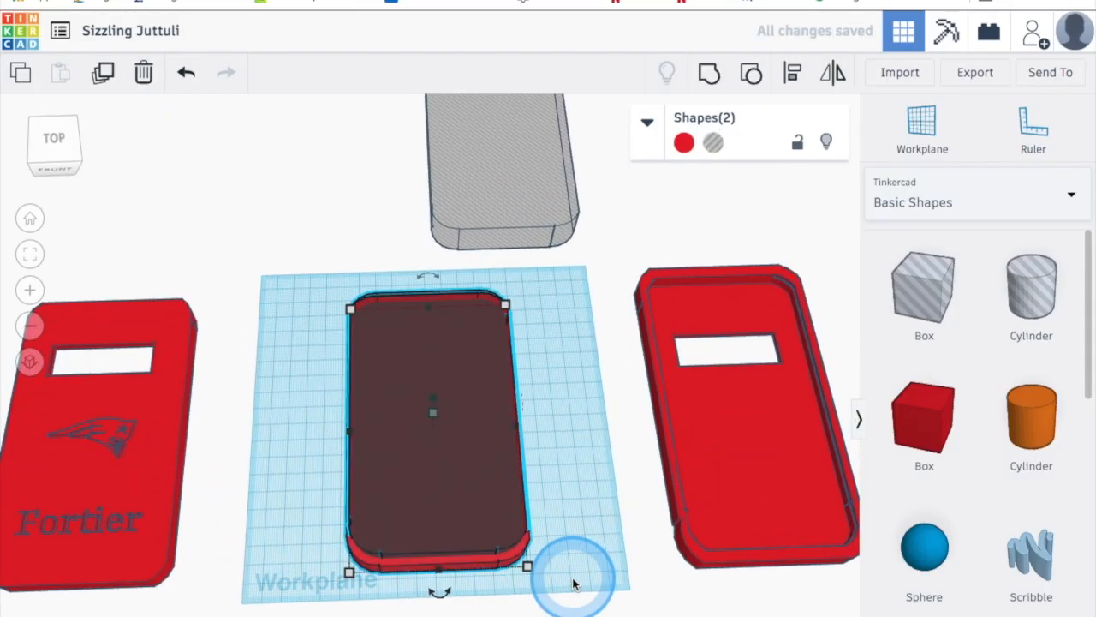
{"action": "key", "text": "ctrl+g"}
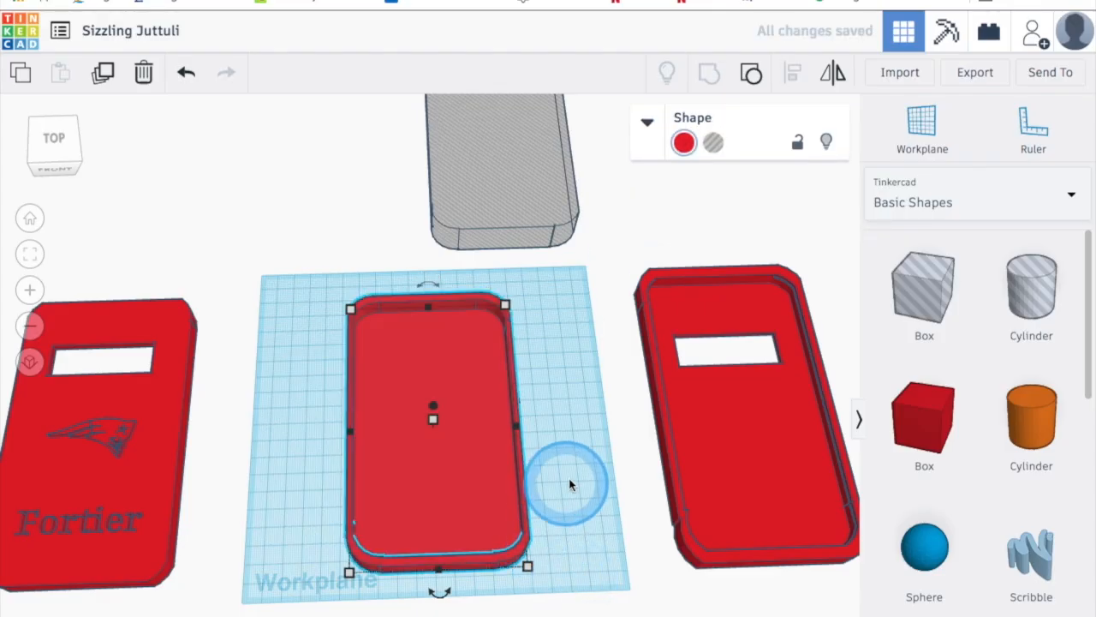
{"action": "mouse_move", "coordinate": [551, 428]}
{"action": "right_mouse_down"}
{"action": "mouse_move", "coordinate": [558, 509]}
{"action": "mouse_move", "coordinate": [565, 441]}
{"action": "mouse_move", "coordinate": [565, 471]}
{"action": "mouse_move", "coordinate": [540, 443]}
{"action": "right_mouse_up"}
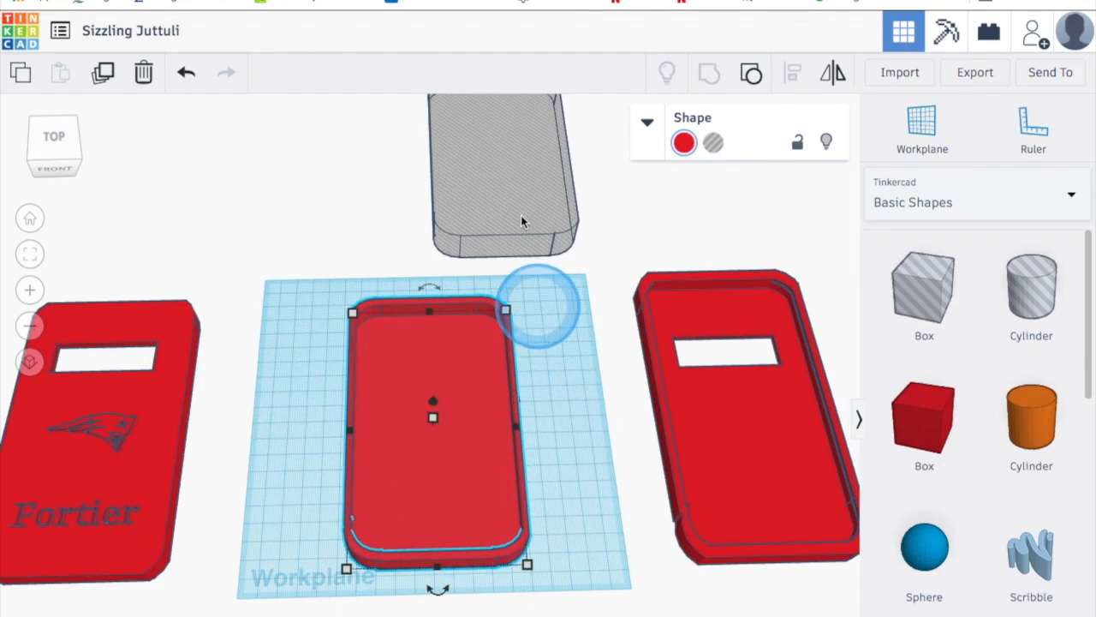
Step: Try placing the spare rounded hole over the hollowed case and undo the unintended move of both shapes
{"action": "left_click_drag", "start_coordinate": [504, 176], "coordinate": [444, 440]}
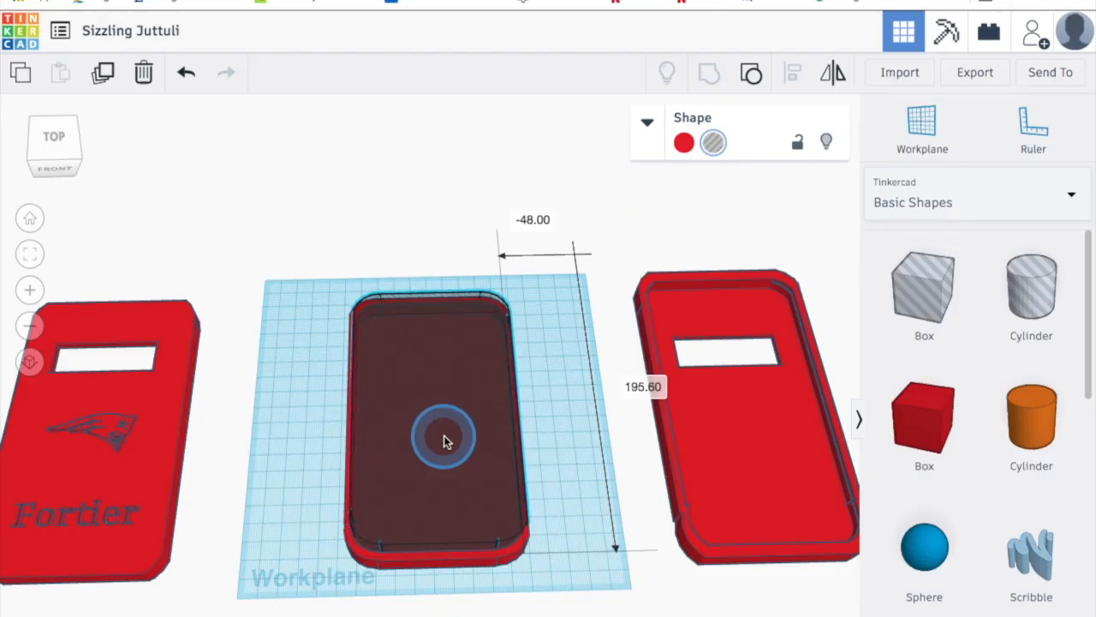
{"action": "left_click_drag", "start_coordinate": [443, 440], "coordinate": [444, 438]}
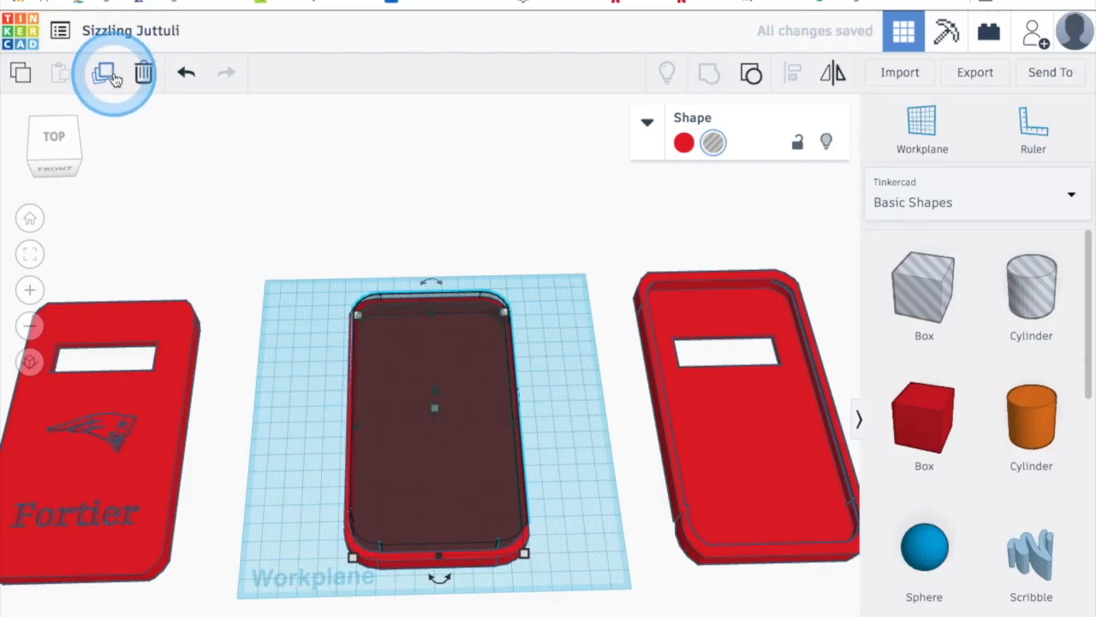
{"action": "left_click_drag", "start_coordinate": [304, 251], "coordinate": [576, 591]}
{"action": "right_click_drag", "start_coordinate": [577, 465], "coordinate": [573, 420]}
{"action": "left_click_drag", "start_coordinate": [475, 430], "coordinate": [453, 423]}
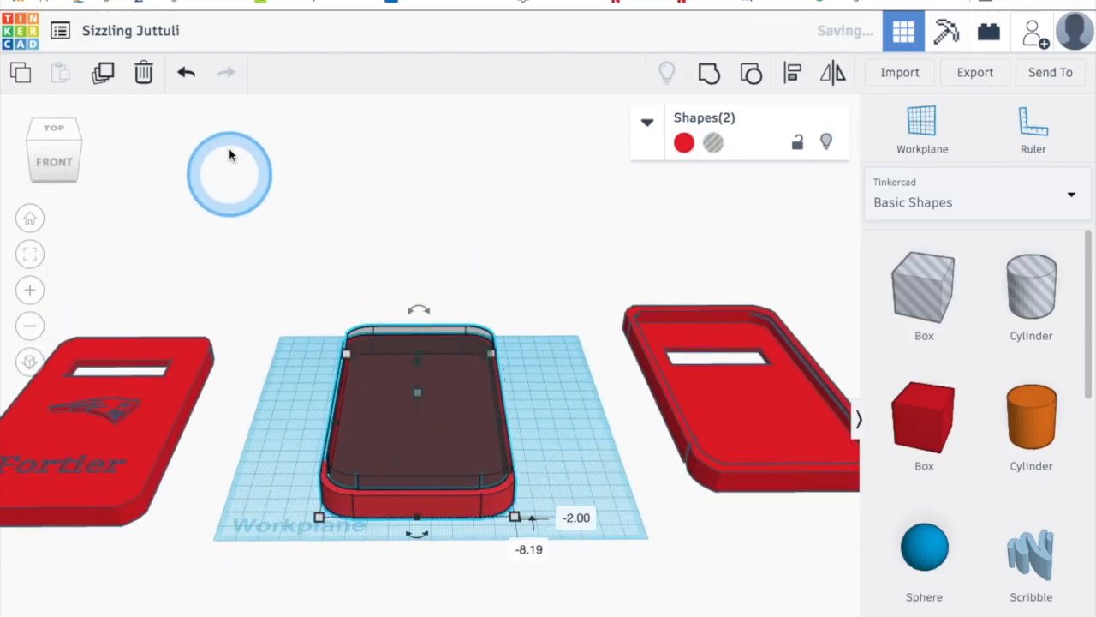
{"action": "left_click", "coordinate": [186, 75]}
{"action": "left_click", "coordinate": [187, 75]}
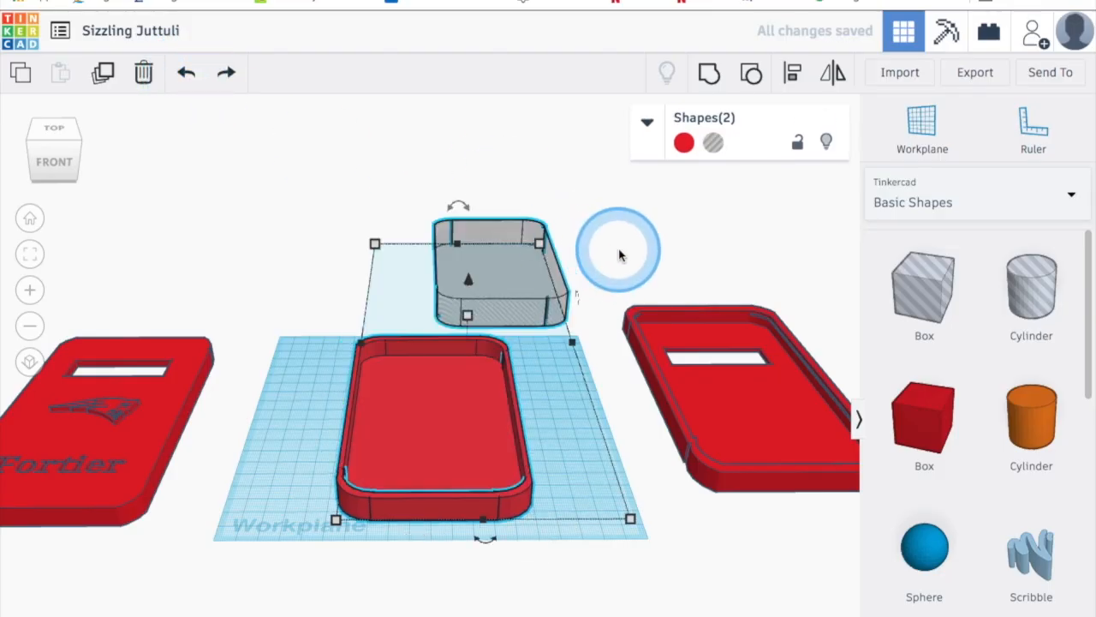
Step: Reduce the spare rounded hole's height to 12 mm
{"action": "left_click", "coordinate": [593, 247]}
{"action": "left_click", "coordinate": [521, 304]}
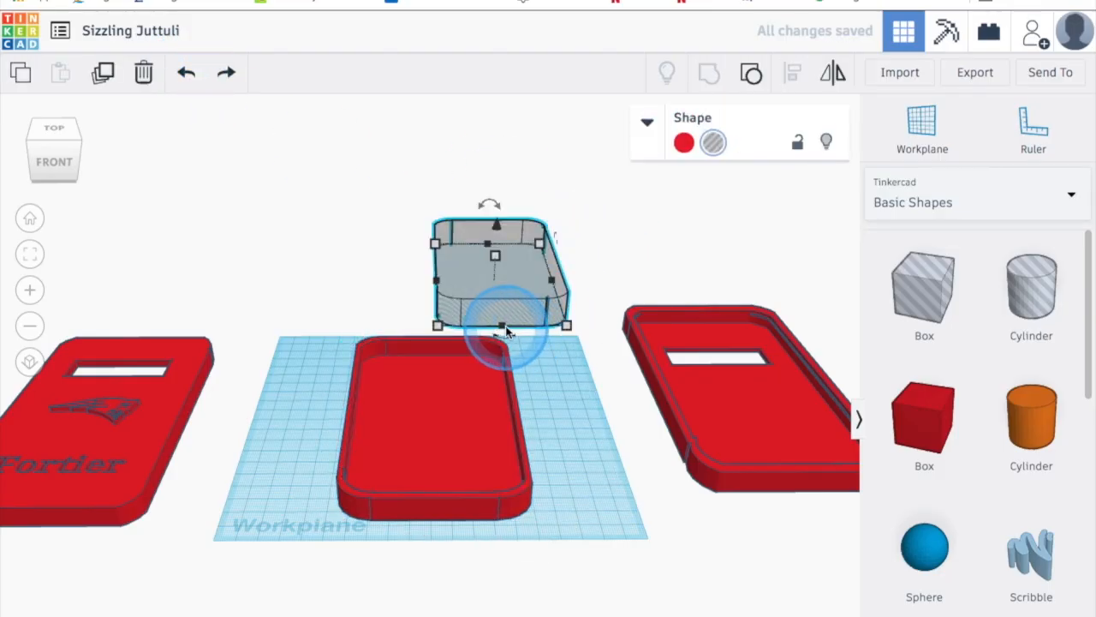
{"action": "right_click_drag", "start_coordinate": [564, 401], "coordinate": [567, 357]}
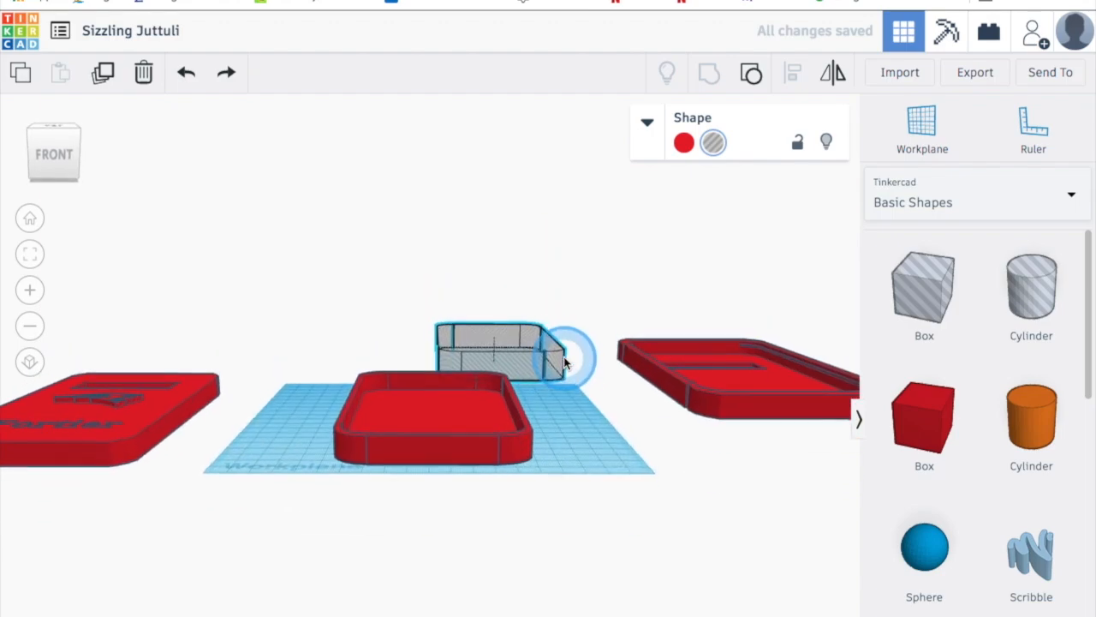
{"action": "left_click_drag", "start_coordinate": [494, 338], "coordinate": [497, 347]}
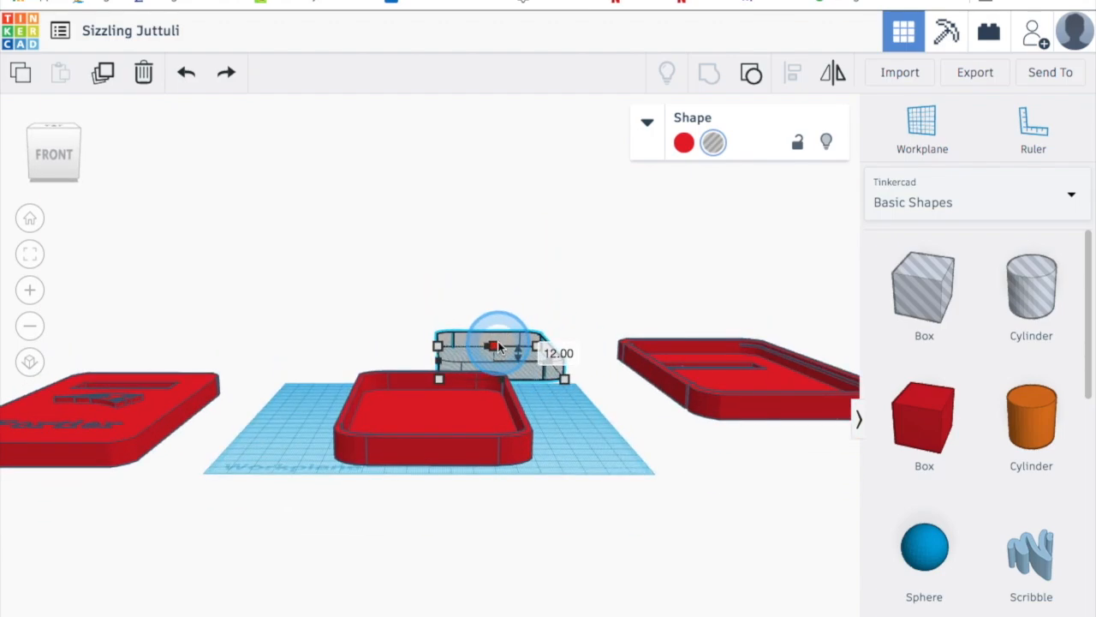
{"action": "left_click_drag", "start_coordinate": [500, 346], "coordinate": [501, 348]}
{"action": "left_click_drag", "start_coordinate": [501, 347], "coordinate": [502, 348]}
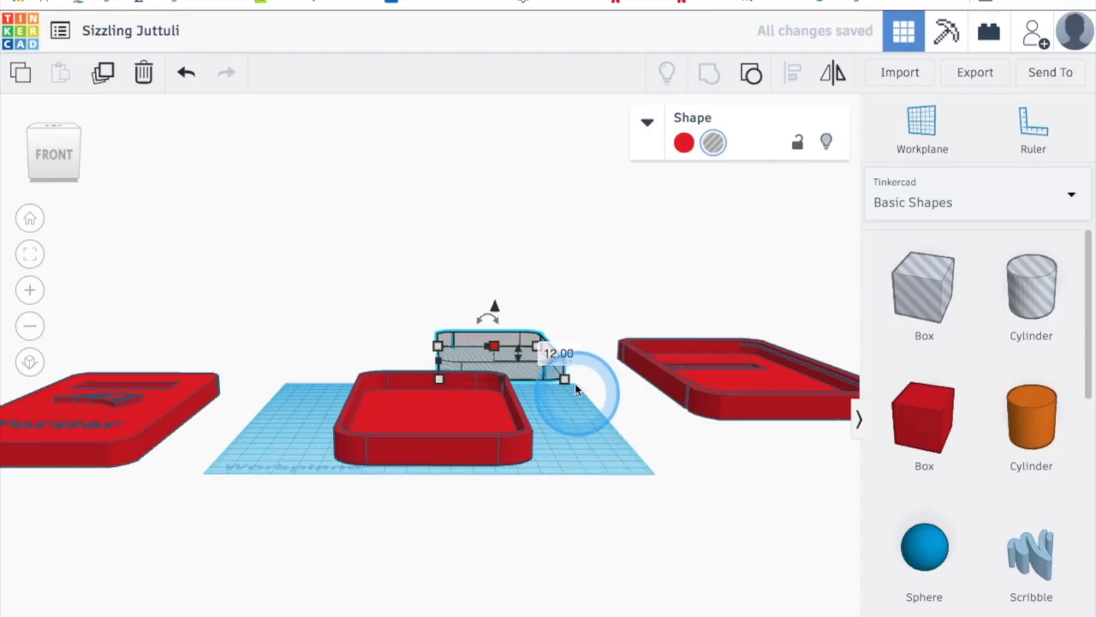
{"action": "left_click", "coordinate": [593, 456]}
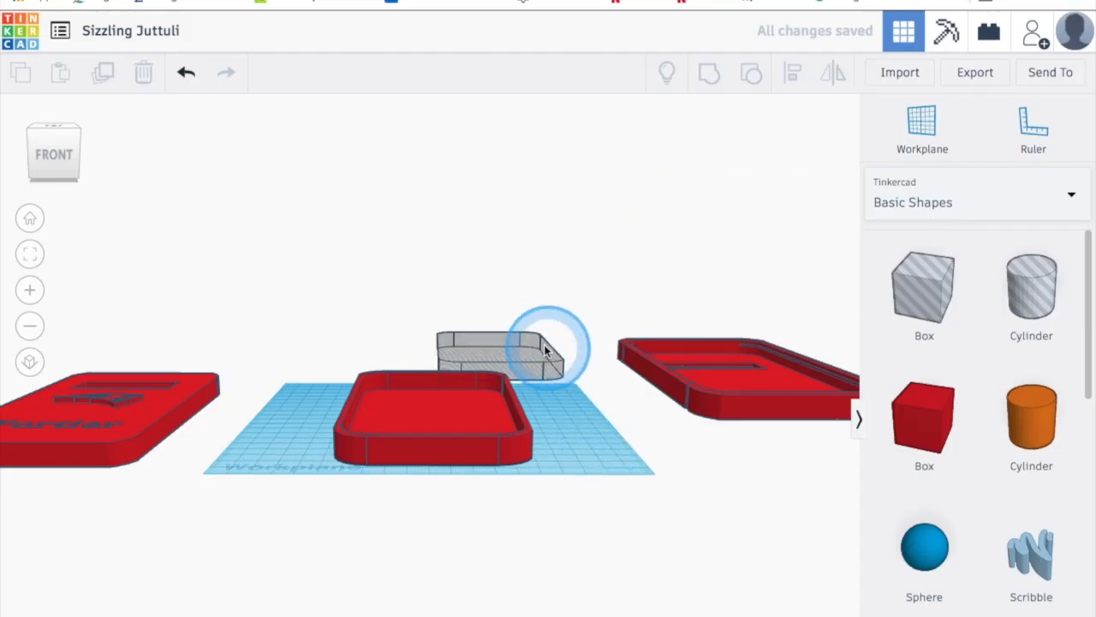
Step: Move the spare rounded hole onto the hollowed case and raise it by 2 mm
{"action": "left_click_drag", "start_coordinate": [524, 354], "coordinate": [469, 411]}
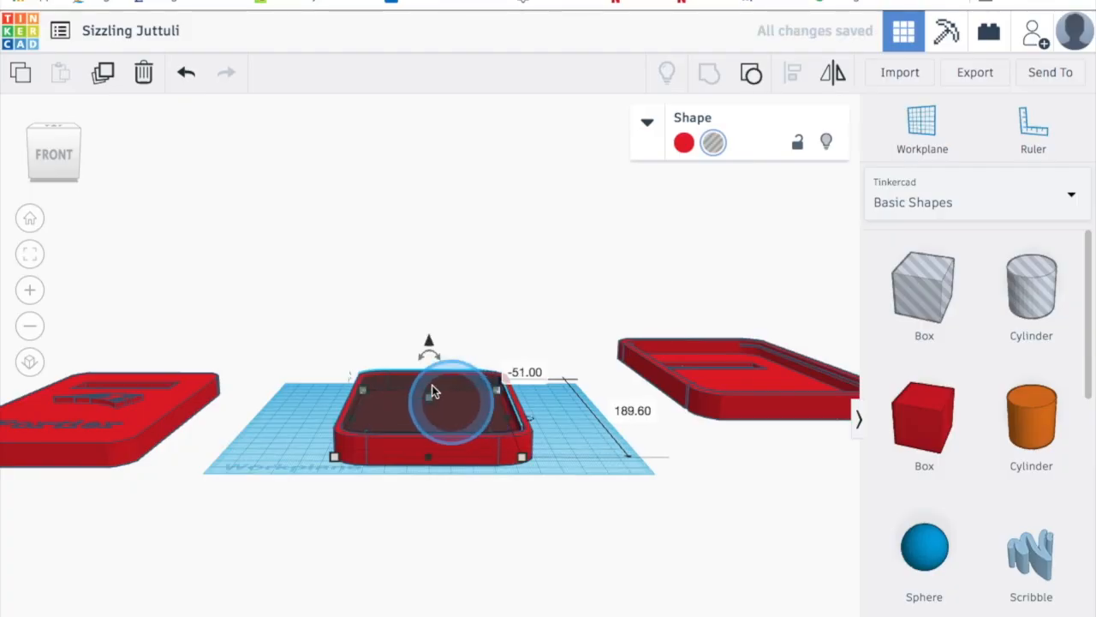
{"action": "left_click_drag", "start_coordinate": [428, 340], "coordinate": [428, 341]}
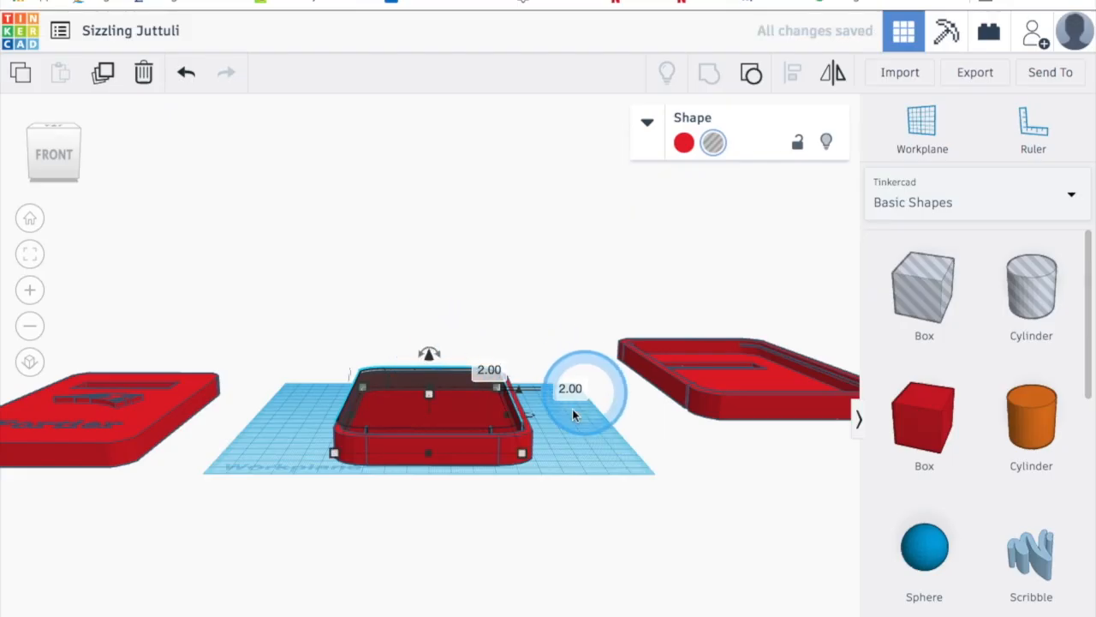
{"action": "mouse_move", "coordinate": [591, 421]}
{"action": "right_mouse_down"}
{"action": "mouse_move", "coordinate": [591, 486]}
{"action": "mouse_move", "coordinate": [587, 379]}
{"action": "mouse_move", "coordinate": [588, 406]}
{"action": "right_mouse_up"}
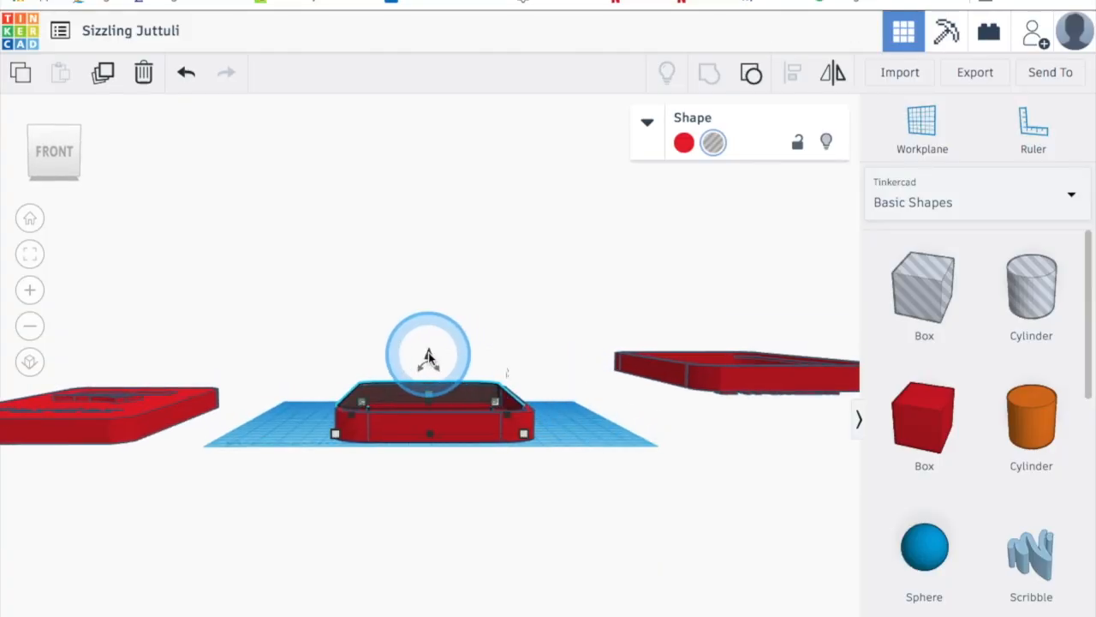
{"action": "left_click_drag", "start_coordinate": [428, 352], "coordinate": [419, 428]}
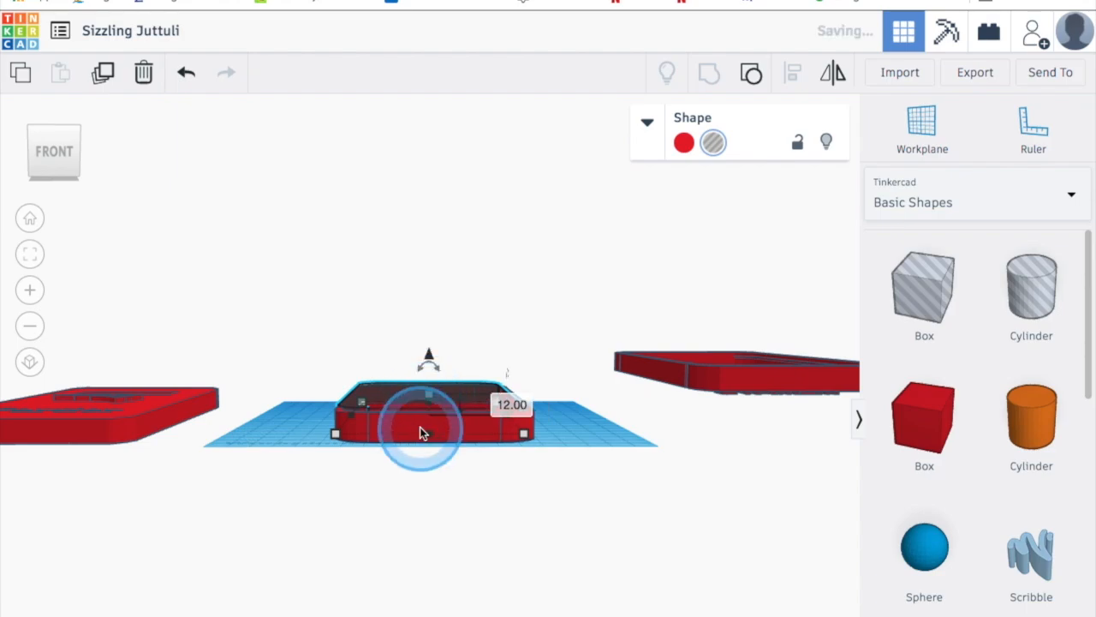
Step: Increase the height of the red case slightly around the spare hole
{"action": "left_click", "coordinate": [388, 430]}
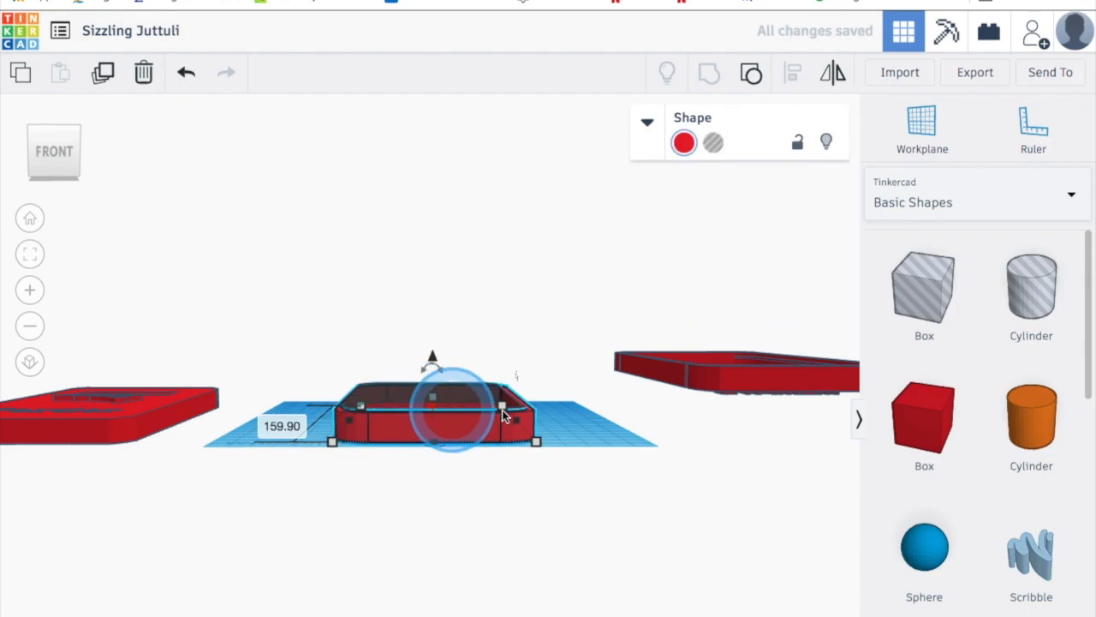
{"action": "left_click", "coordinate": [600, 424]}
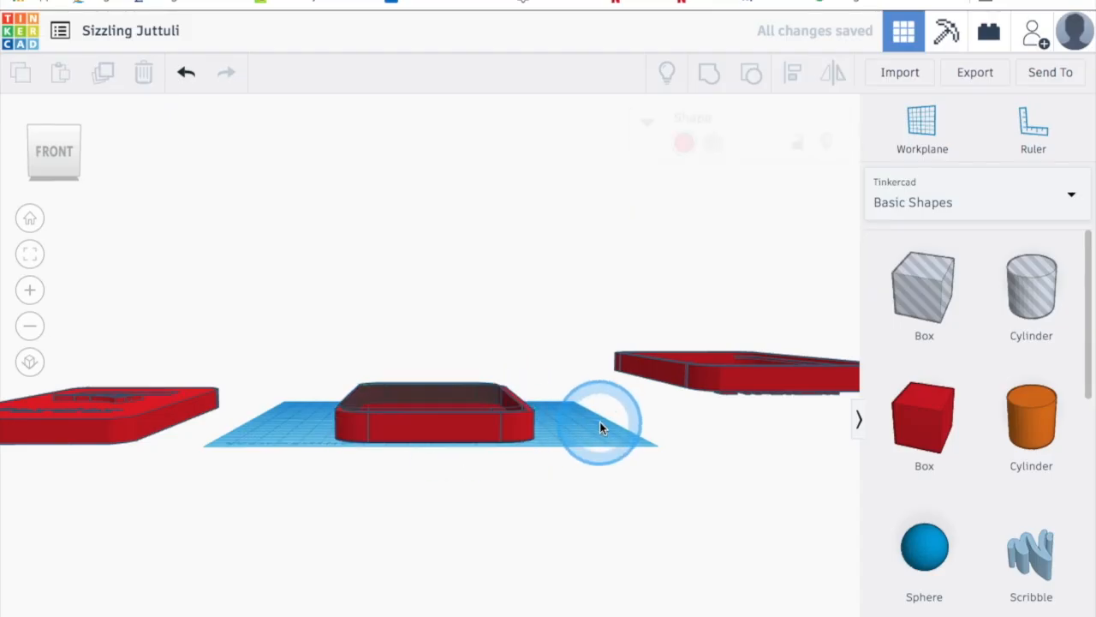
{"action": "left_click", "coordinate": [458, 445]}
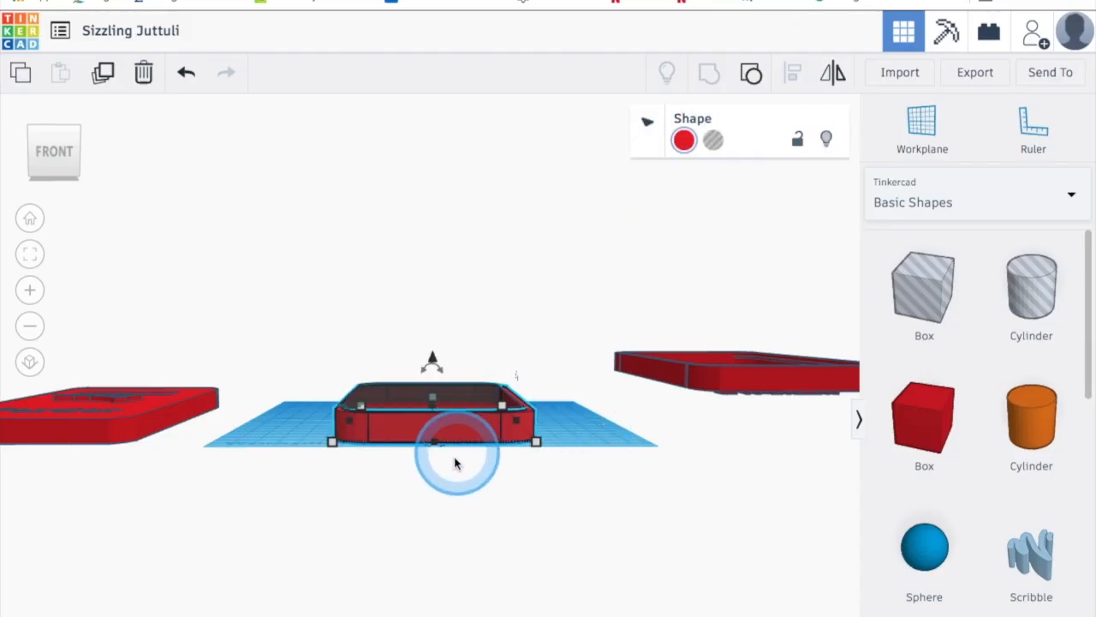
{"action": "left_click", "coordinate": [432, 396]}
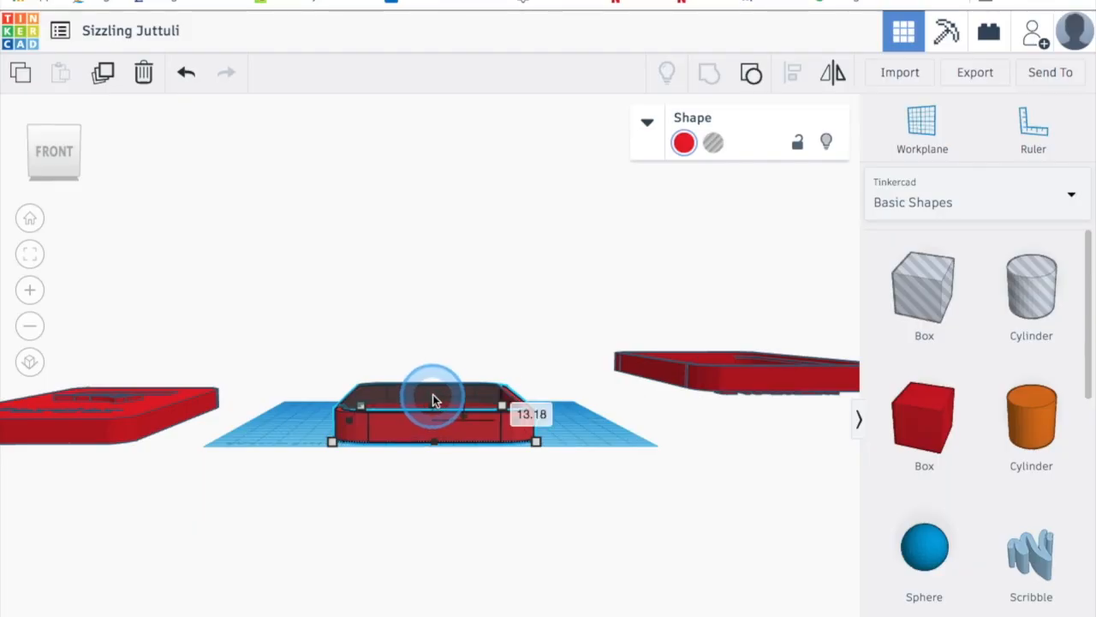
{"action": "left_click_drag", "start_coordinate": [432, 396], "coordinate": [434, 393]}
Step: Shorten the red case slightly from its front end
{"action": "right_click_drag", "start_coordinate": [592, 438], "coordinate": [582, 500]}
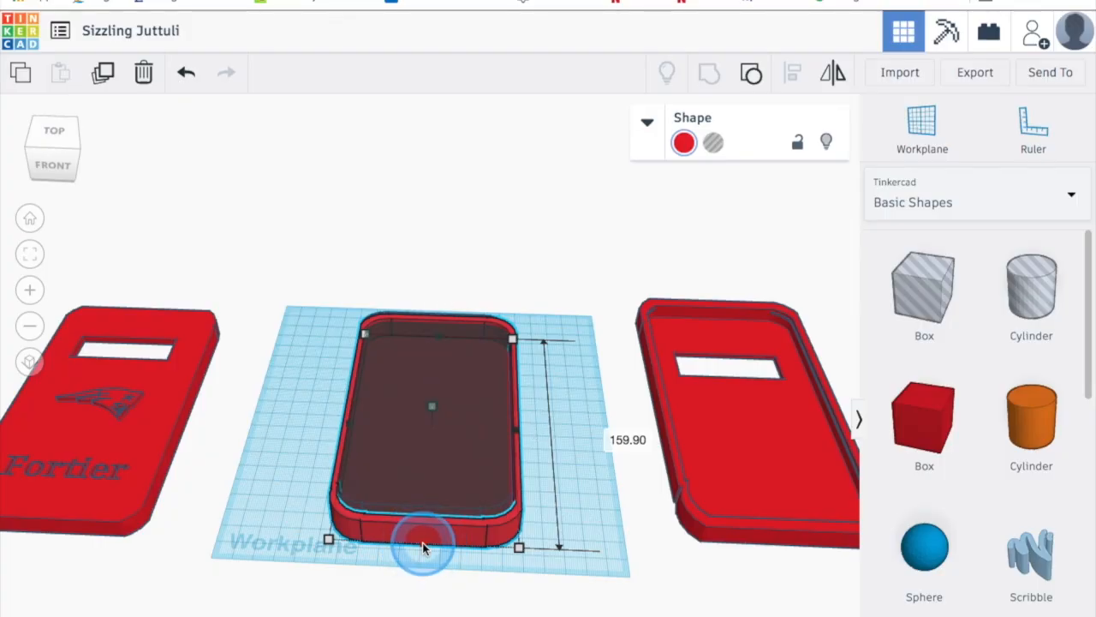
{"action": "left_click_drag", "start_coordinate": [422, 542], "coordinate": [423, 540]}
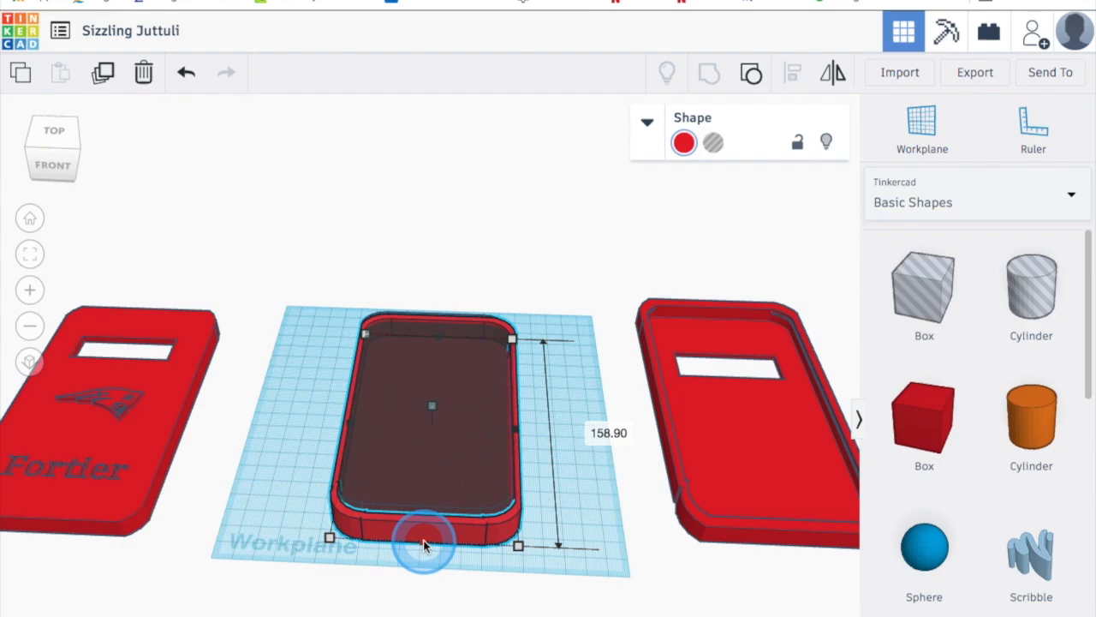
{"action": "left_click_drag", "start_coordinate": [423, 540], "coordinate": [426, 537]}
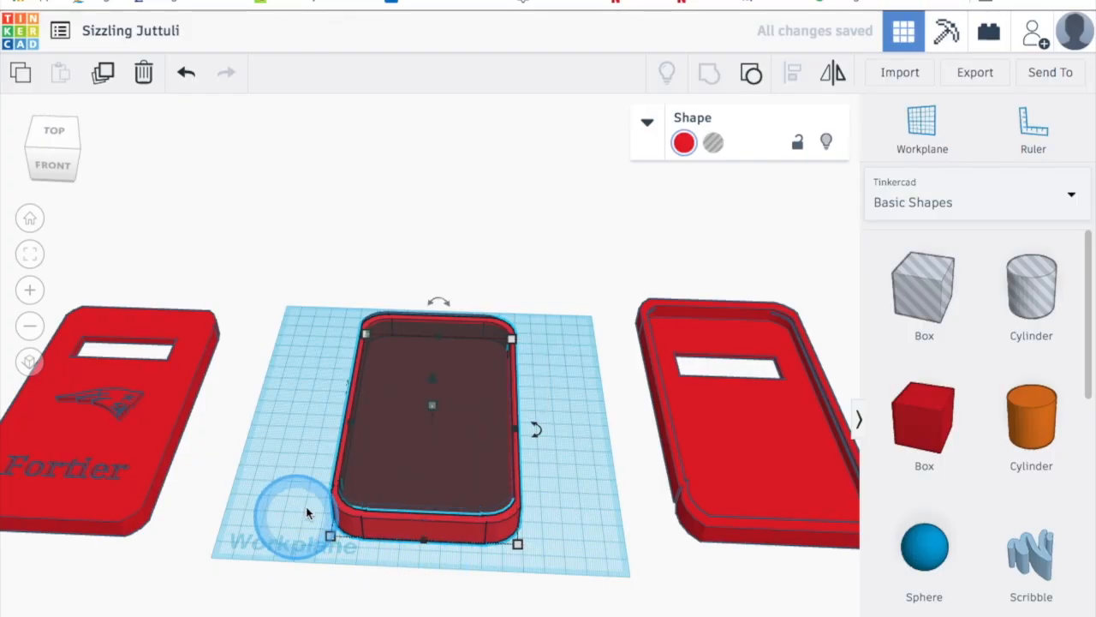
Step: Align the red case and the spare hole on their centres in both length and width
{"action": "right_click_drag", "start_coordinate": [554, 472], "coordinate": [350, 425]}
{"action": "right_click_drag", "start_coordinate": [251, 443], "coordinate": [325, 367]}
{"action": "left_click_drag", "start_coordinate": [264, 322], "coordinate": [518, 556]}
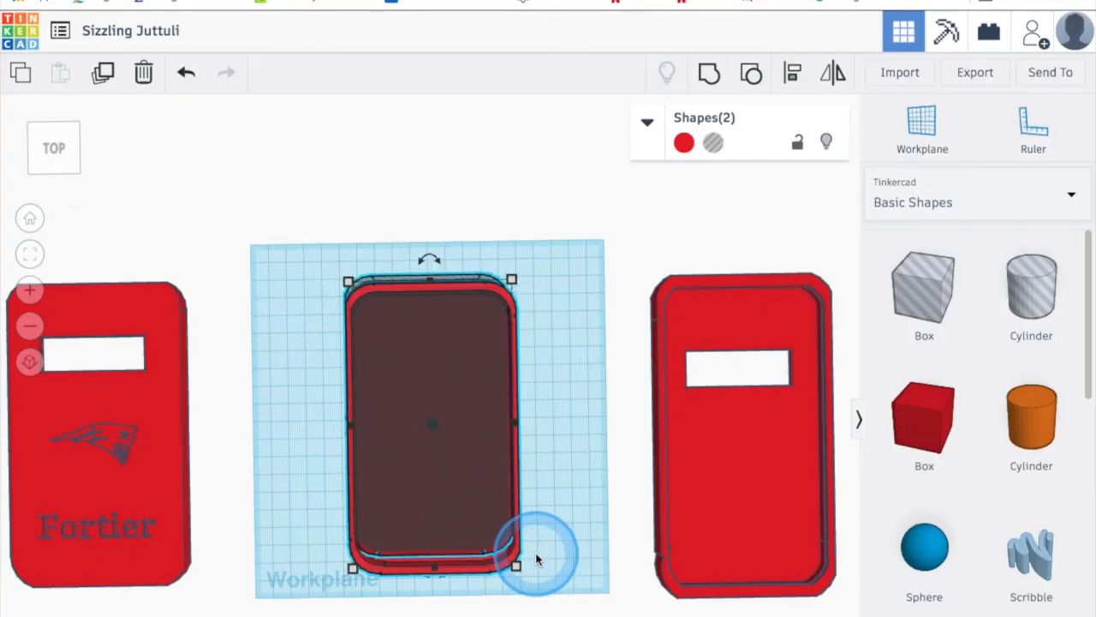
{"action": "key", "text": "l"}
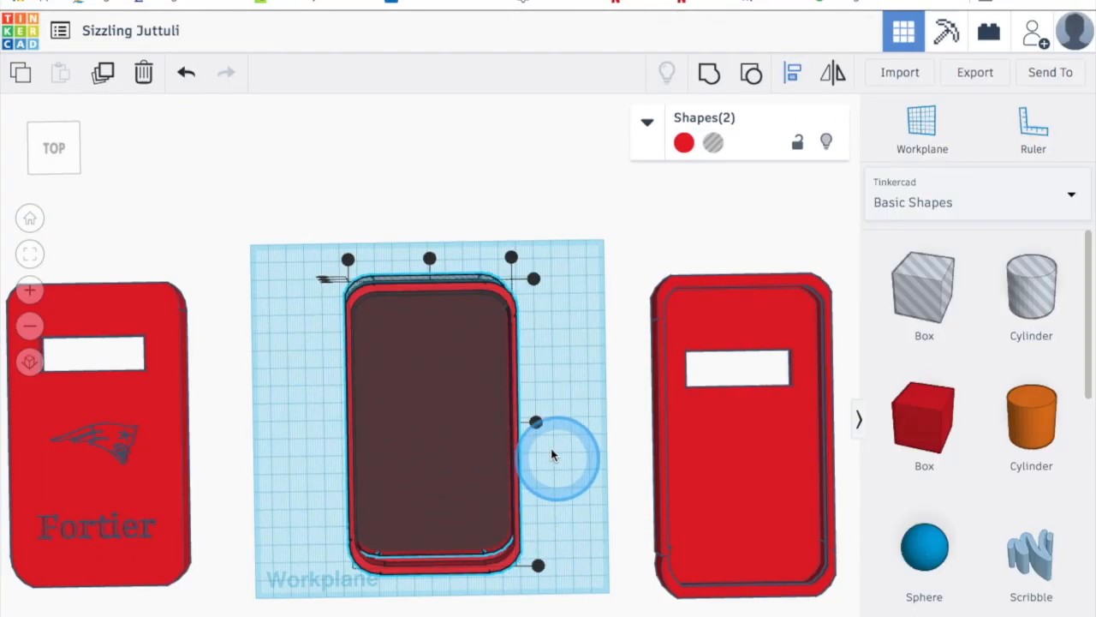
{"action": "left_click", "coordinate": [535, 422]}
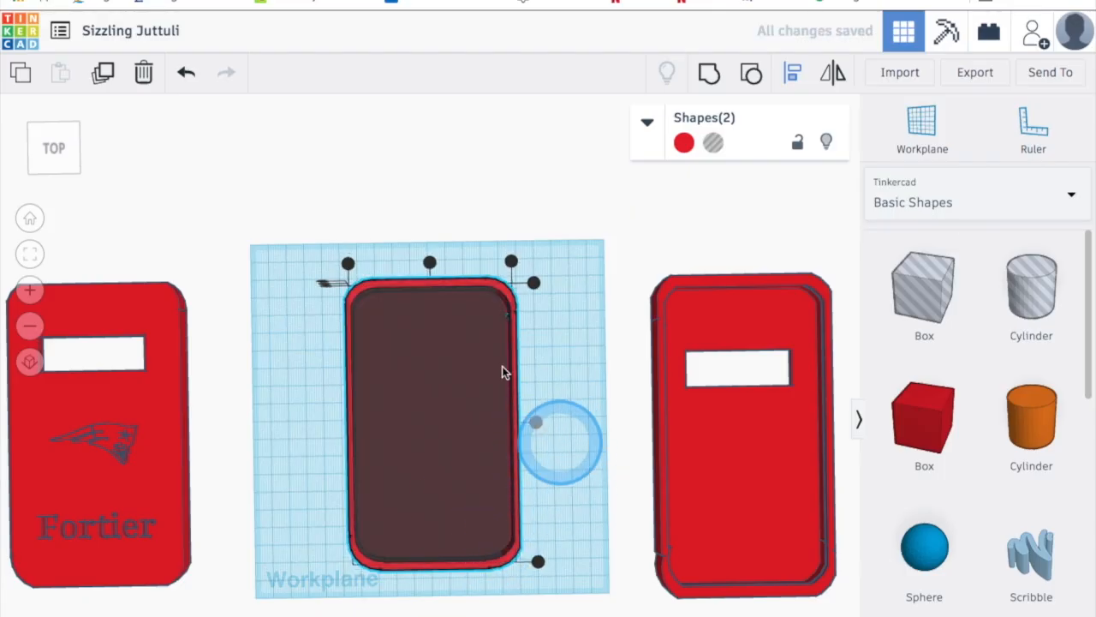
{"action": "left_click", "coordinate": [430, 262]}
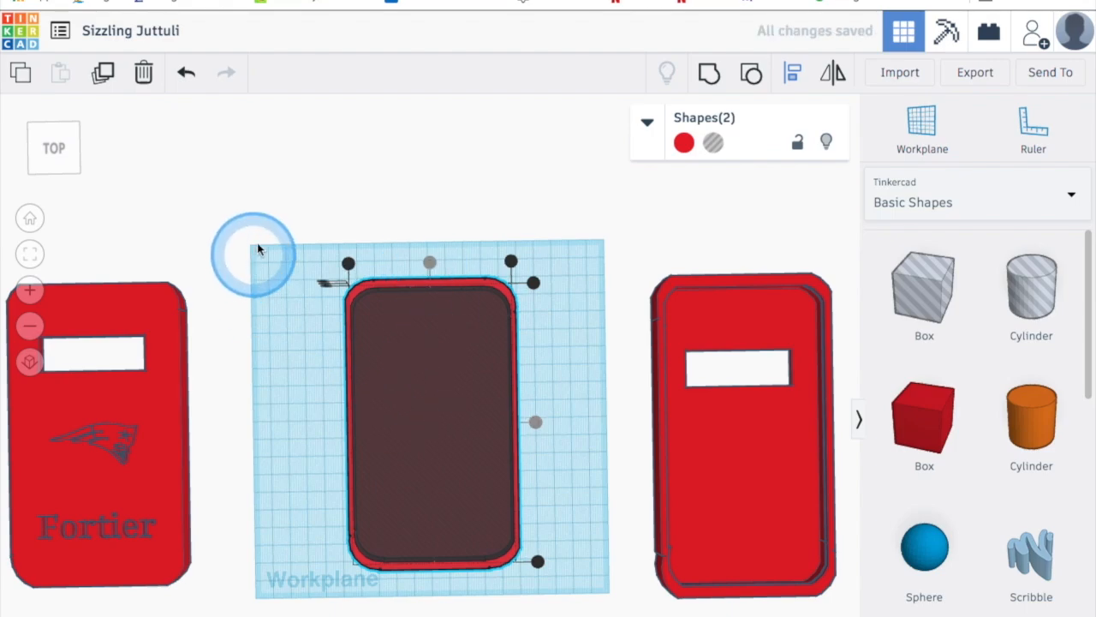
Step: Group the aligned case and spare hole to cut the recess with even walls
{"action": "left_click_drag", "start_coordinate": [262, 238], "coordinate": [550, 571]}
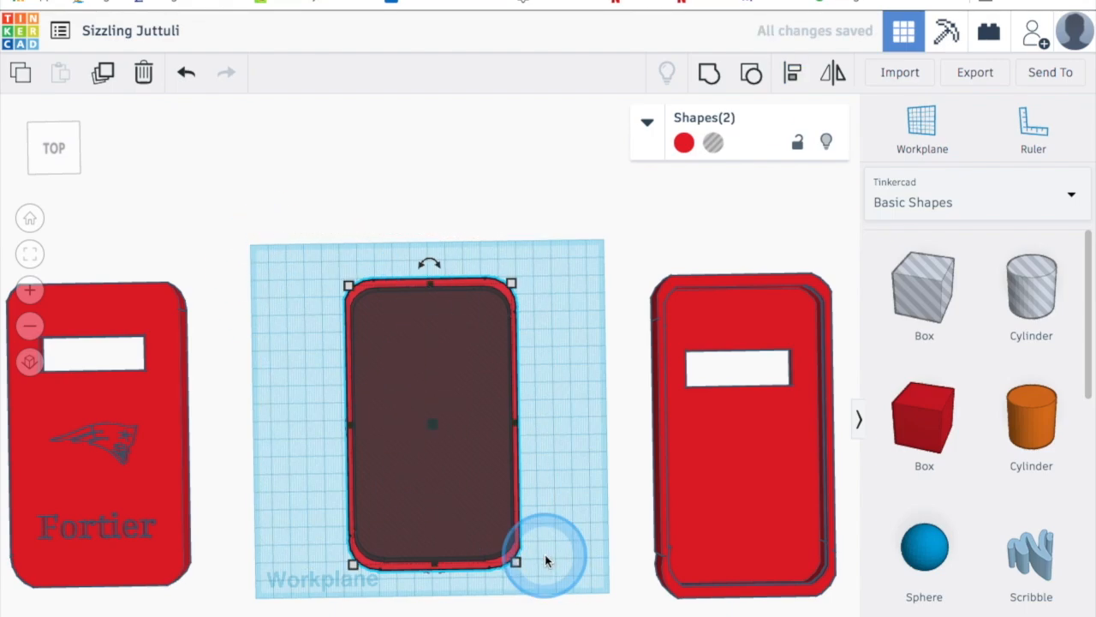
{"action": "key", "text": "ctrl+g"}
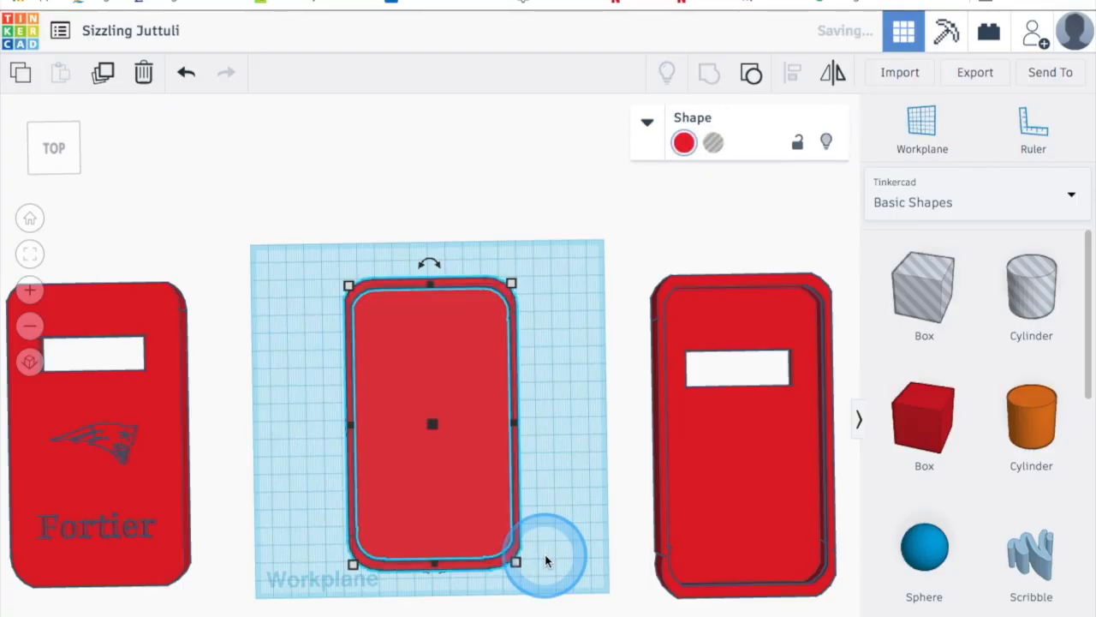
{"action": "right_click_drag", "start_coordinate": [560, 346], "coordinate": [541, 257]}
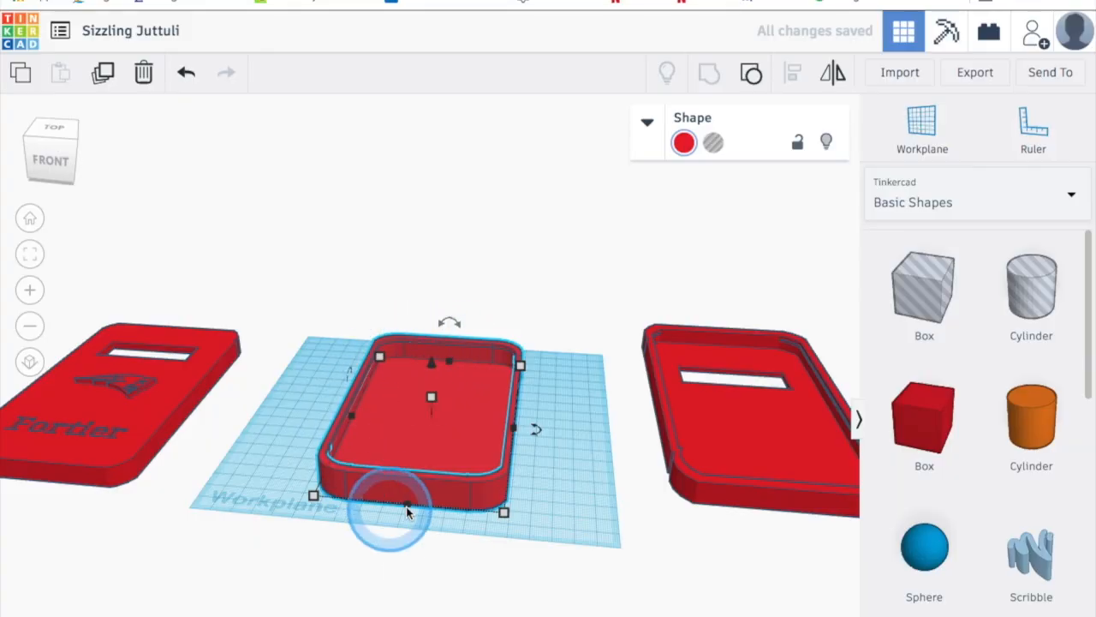
{"action": "left_click", "coordinate": [563, 488]}
{"action": "right_click_drag", "start_coordinate": [562, 488], "coordinate": [557, 531]}
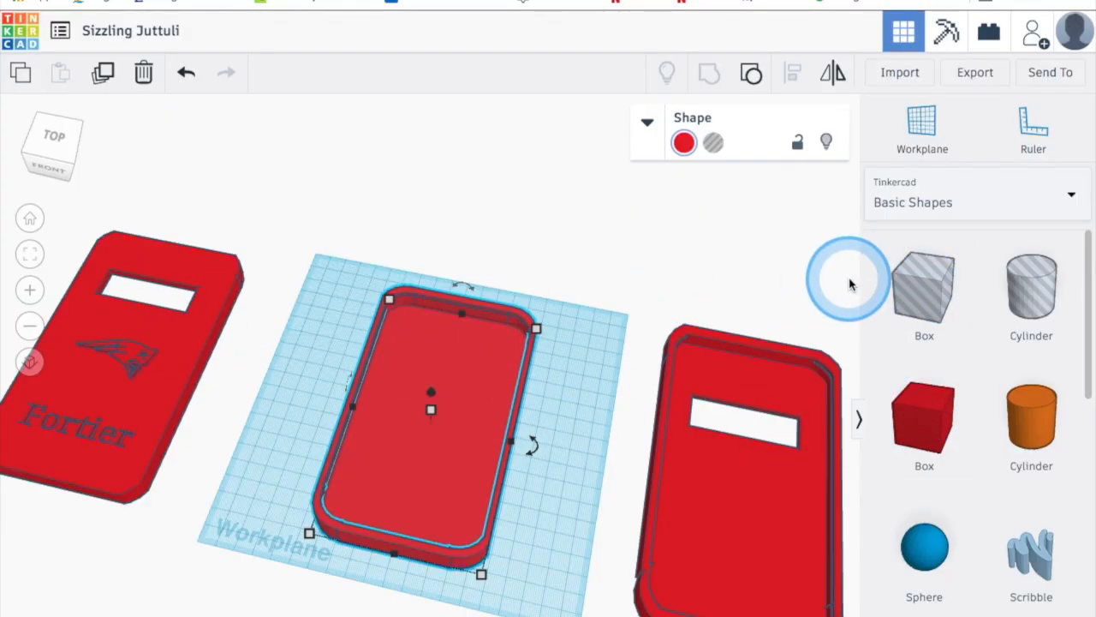
Step: Place a box hole inside the red case near its back-left corner
{"action": "left_click_drag", "start_coordinate": [936, 298], "coordinate": [416, 345]}
{"action": "right_click_drag", "start_coordinate": [550, 408], "coordinate": [602, 476]}
{"action": "left_click", "coordinate": [427, 352]}
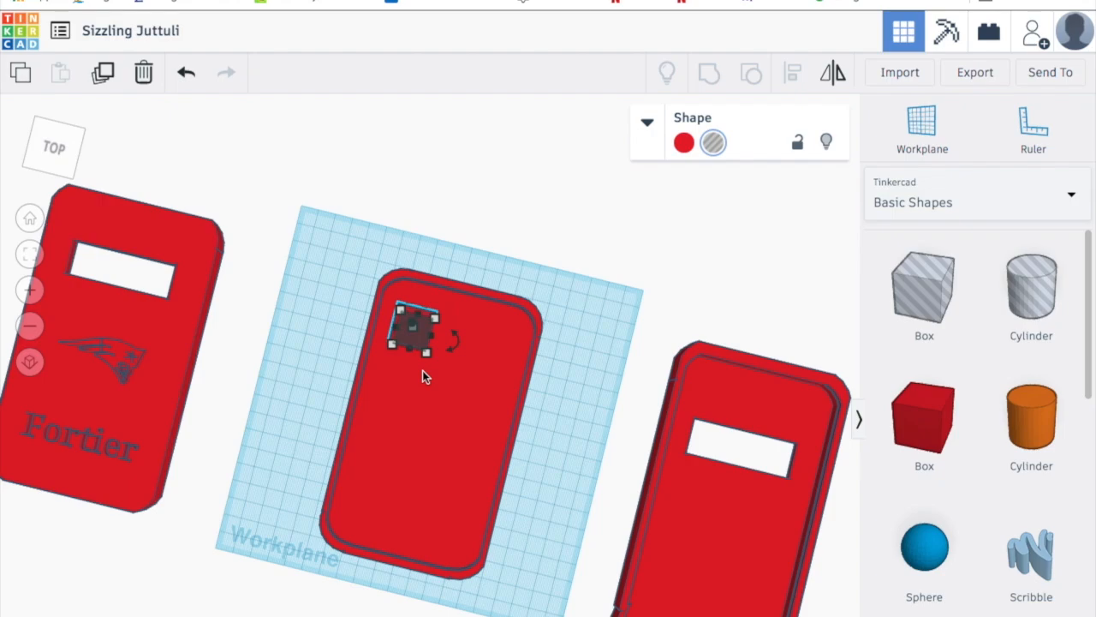
{"action": "left_click", "coordinate": [518, 246]}
{"action": "right_click_drag", "start_coordinate": [518, 246], "coordinate": [516, 200]}
Step: Set the box hole's depth along the case's long side to 25.4 mm
{"action": "left_click", "coordinate": [410, 359]}
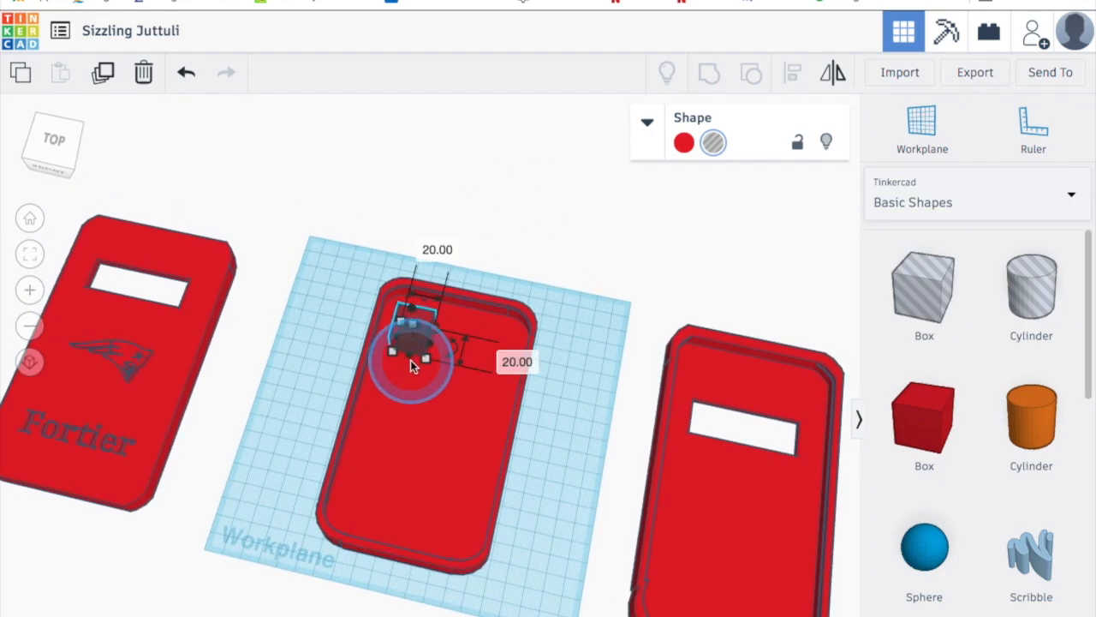
{"action": "left_click", "coordinate": [516, 362]}
{"action": "type", "text": "25"}
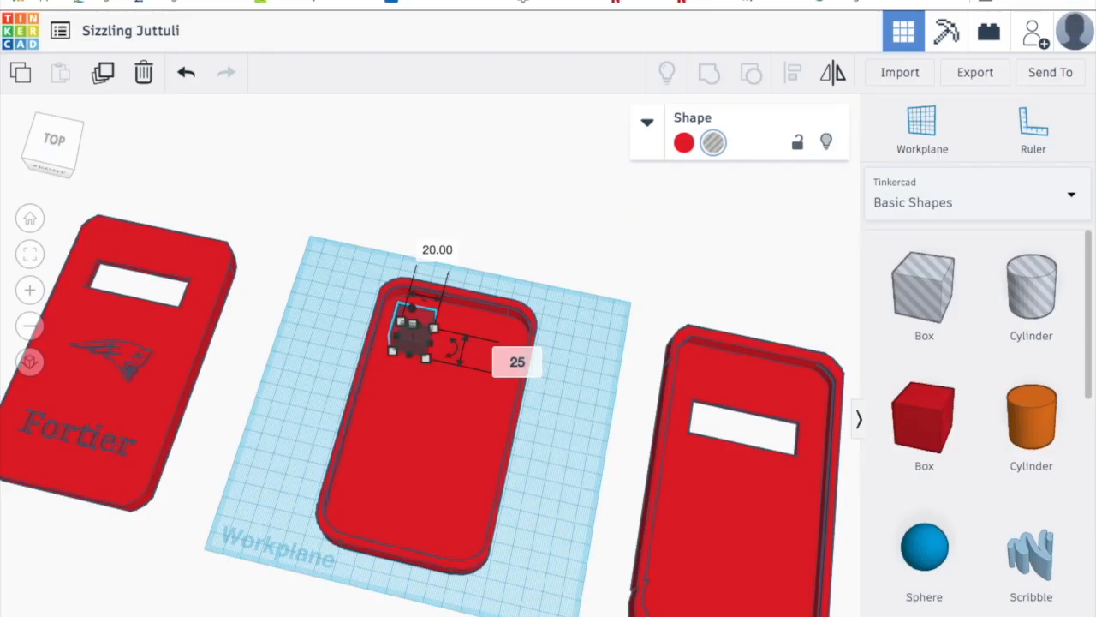
{"action": "key", "text": "Return"}
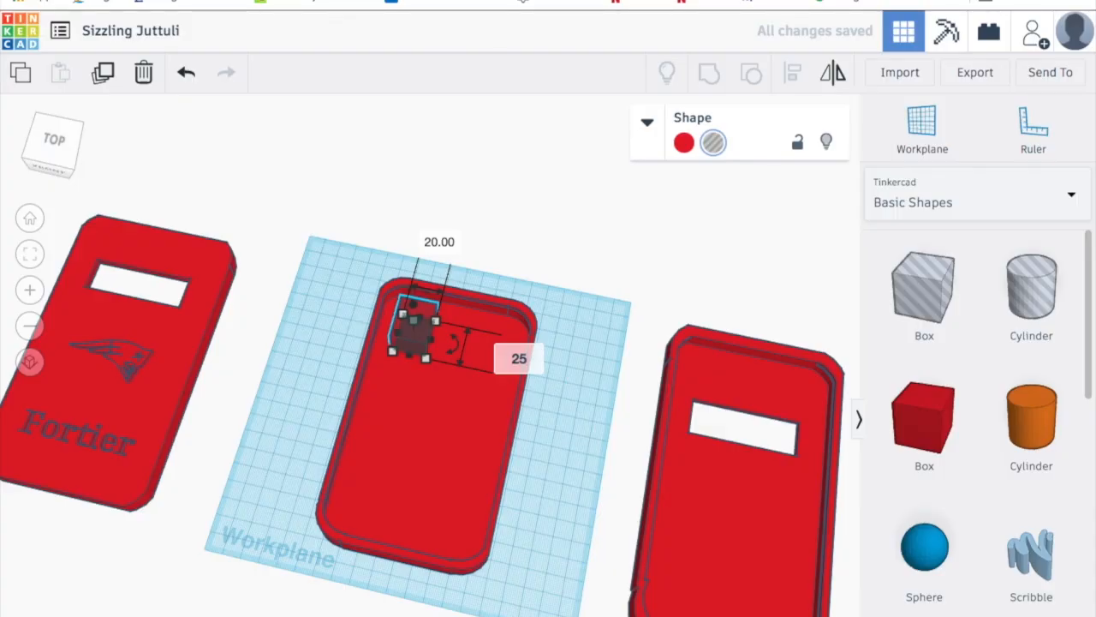
{"action": "type", "text": ".4"}
{"action": "key", "text": "Return"}
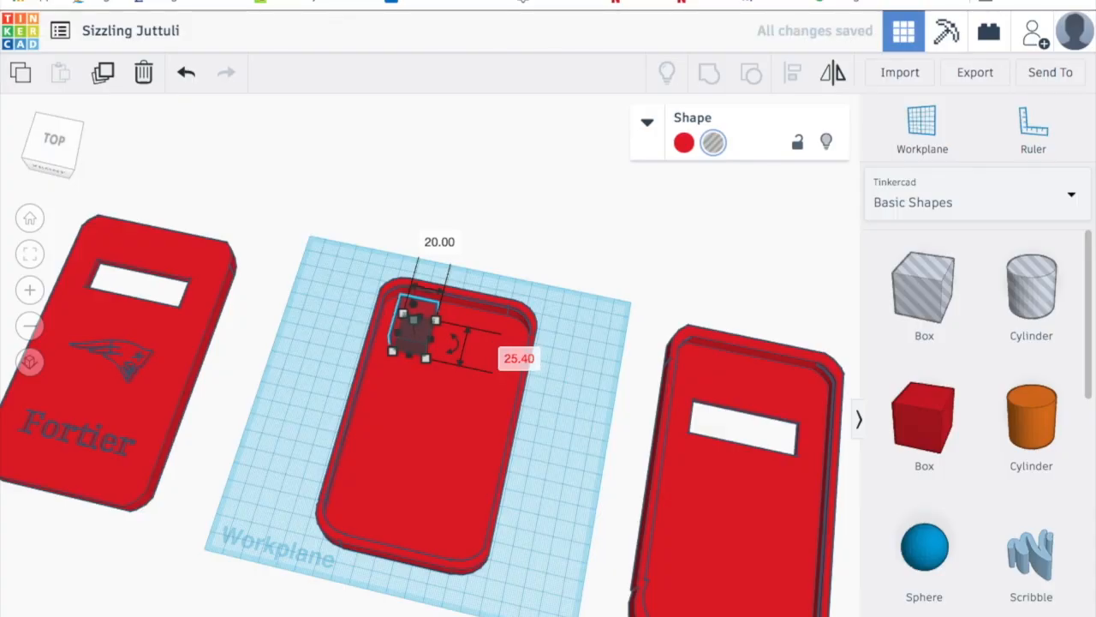
Step: Set the box hole's width across the case to 63.5 mm
{"action": "right_click_drag", "start_coordinate": [439, 405], "coordinate": [405, 281]}
{"action": "right_click_drag", "start_coordinate": [404, 407], "coordinate": [409, 435]}
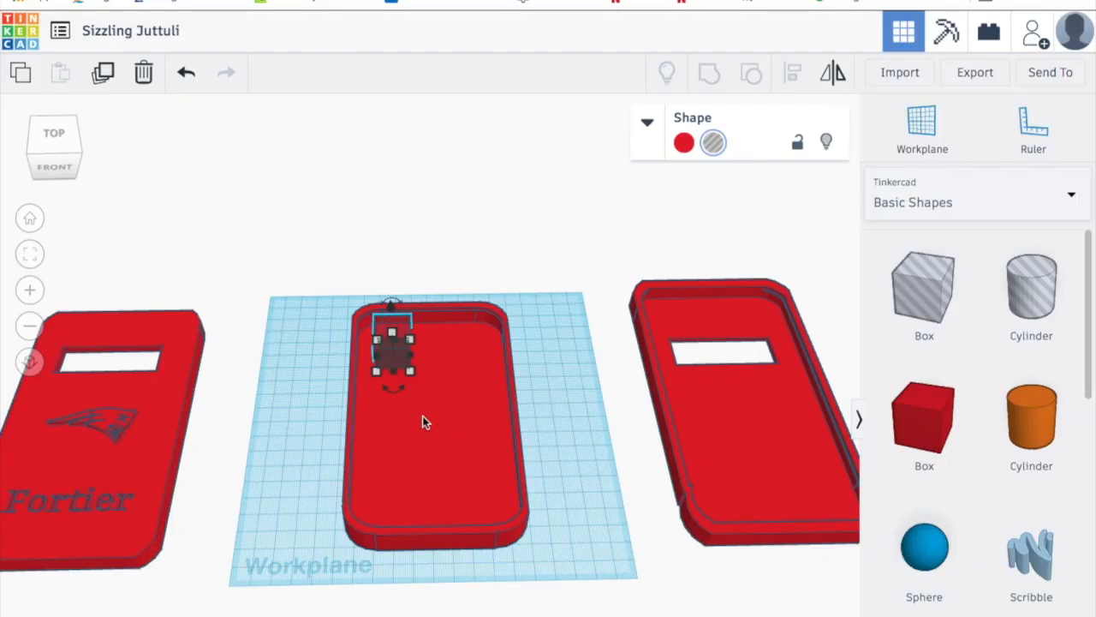
{"action": "left_click", "coordinate": [411, 371]}
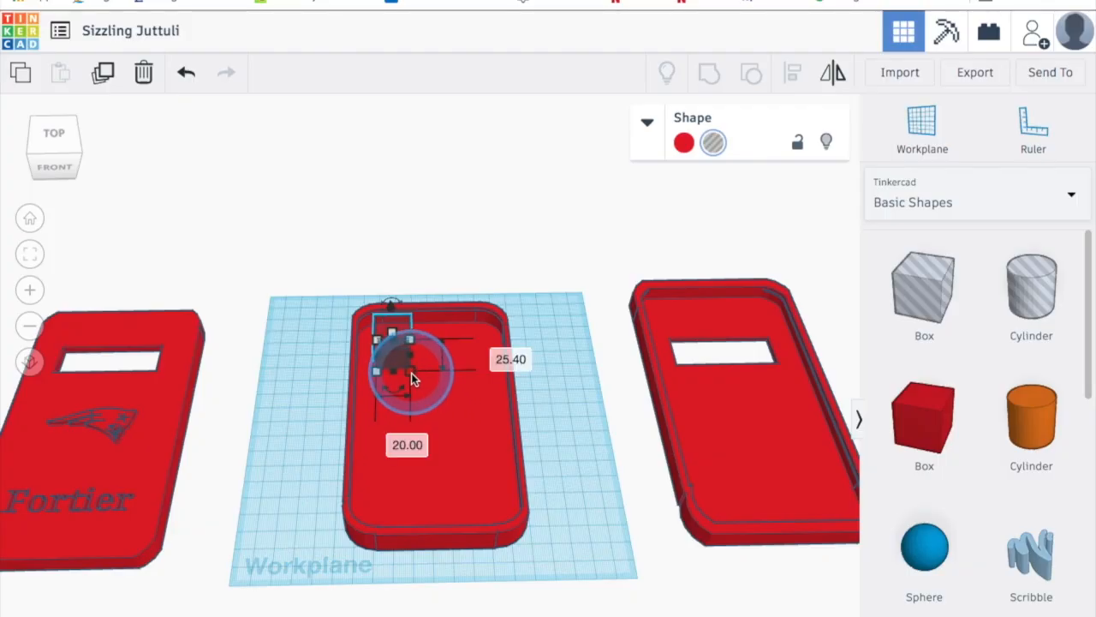
{"action": "left_click", "coordinate": [408, 445]}
{"action": "type", "text": "63.5"}
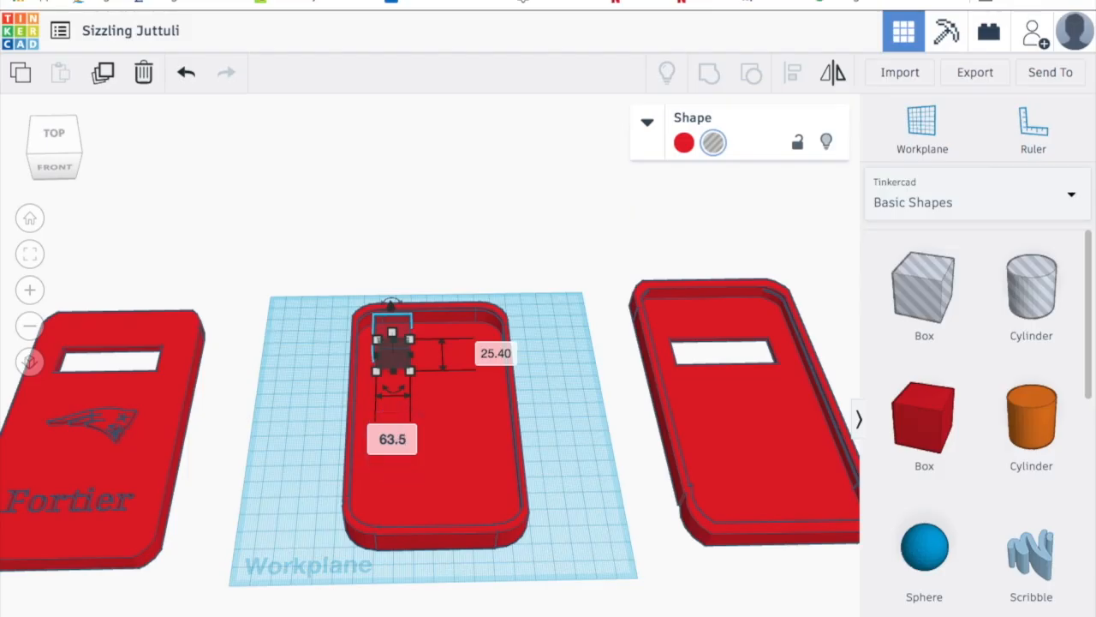
{"action": "key", "text": "Return"}
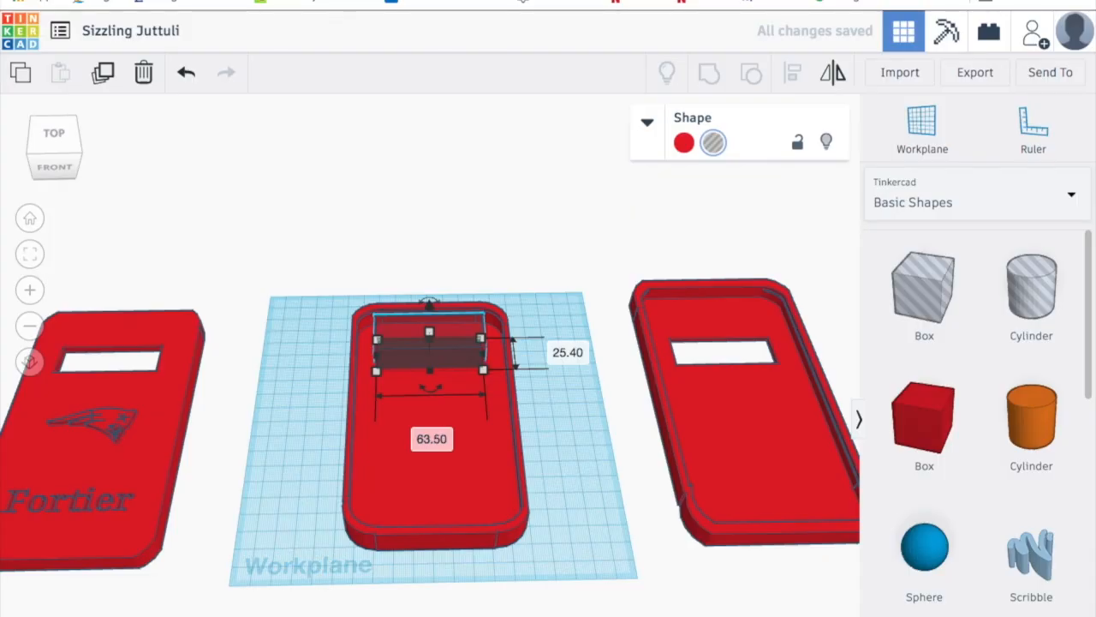
Step: Adjust the rectangular box hole vertically within the case so it passes through the floor
{"action": "right_click_drag", "start_coordinate": [299, 381], "coordinate": [298, 477]}
{"action": "left_click", "coordinate": [307, 340]}
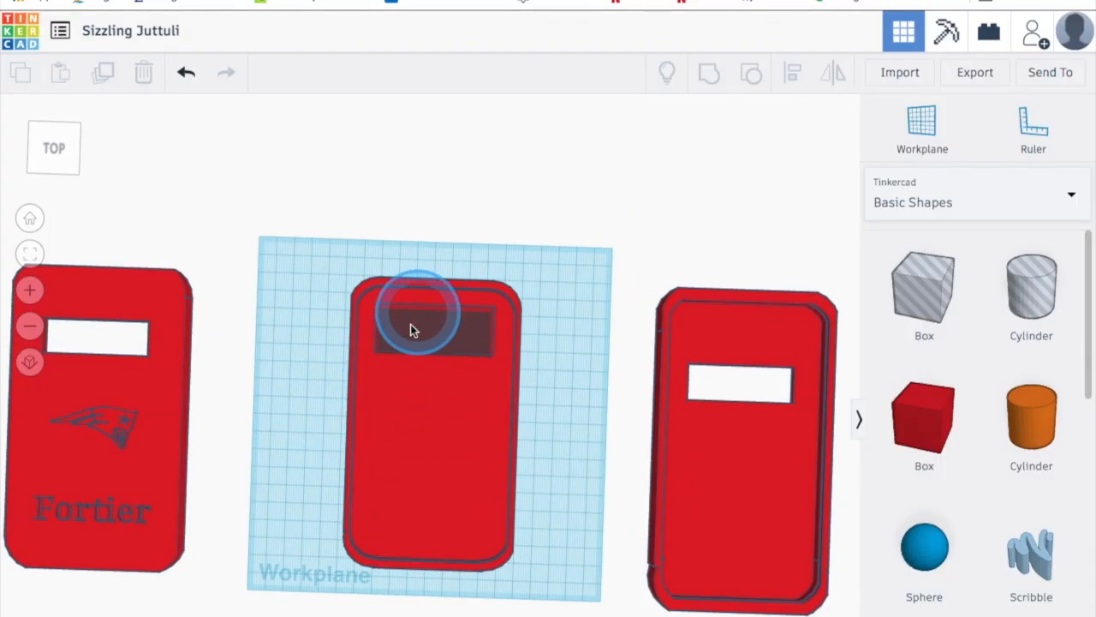
{"action": "right_click_drag", "start_coordinate": [288, 411], "coordinate": [302, 248]}
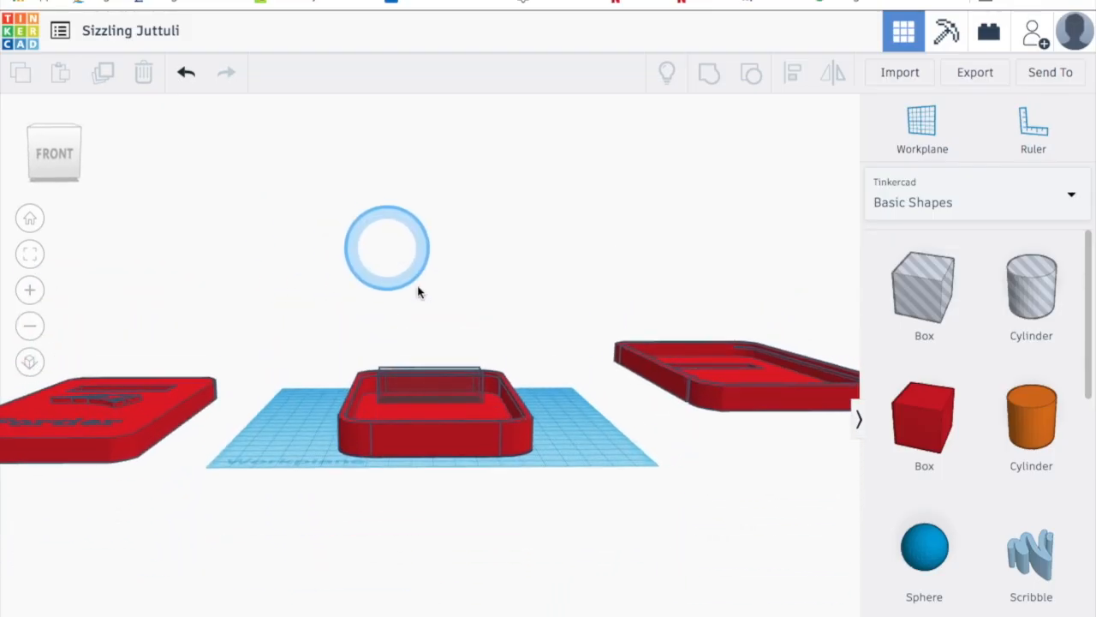
{"action": "left_click", "coordinate": [426, 377]}
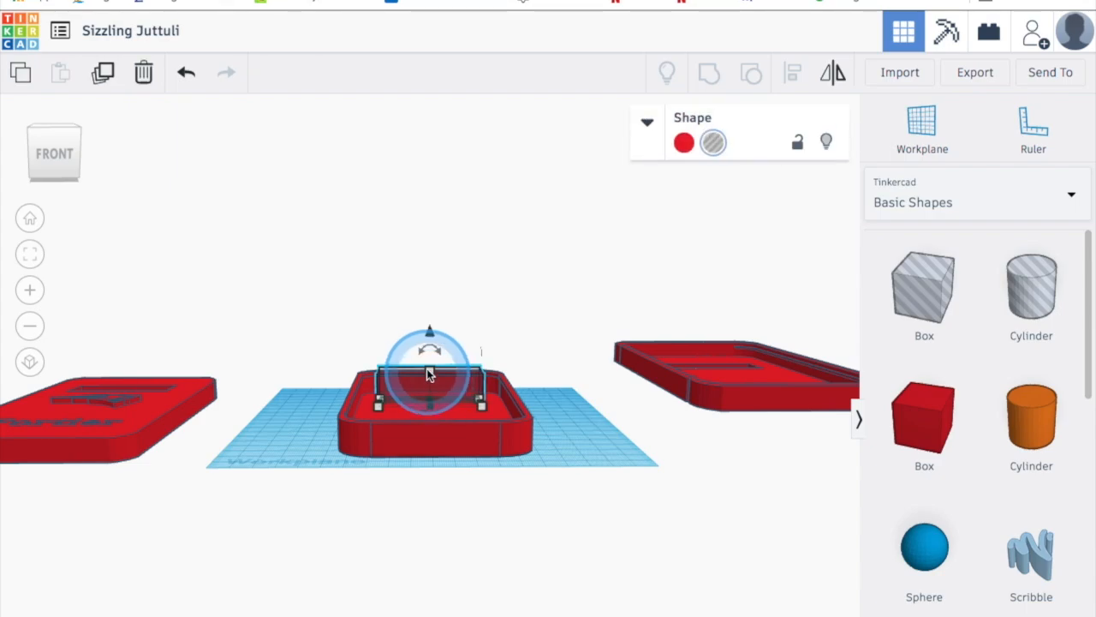
{"action": "left_click_drag", "start_coordinate": [429, 375], "coordinate": [431, 349]}
{"action": "mouse_move", "coordinate": [464, 600]}
{"action": "right_mouse_down"}
{"action": "mouse_move", "coordinate": [466, 542]}
{"action": "mouse_move", "coordinate": [472, 595]}
{"action": "right_mouse_up"}
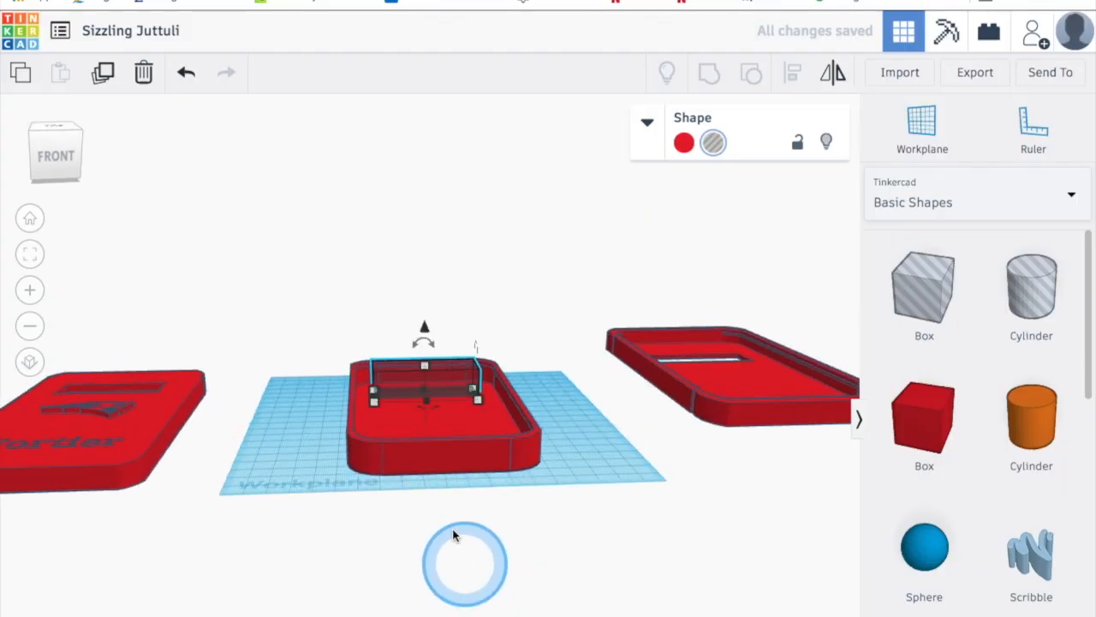
Step: Group the middle case and the rectangular hole to cut the window through the case floor
{"action": "left_click_drag", "start_coordinate": [301, 337], "coordinate": [559, 548]}
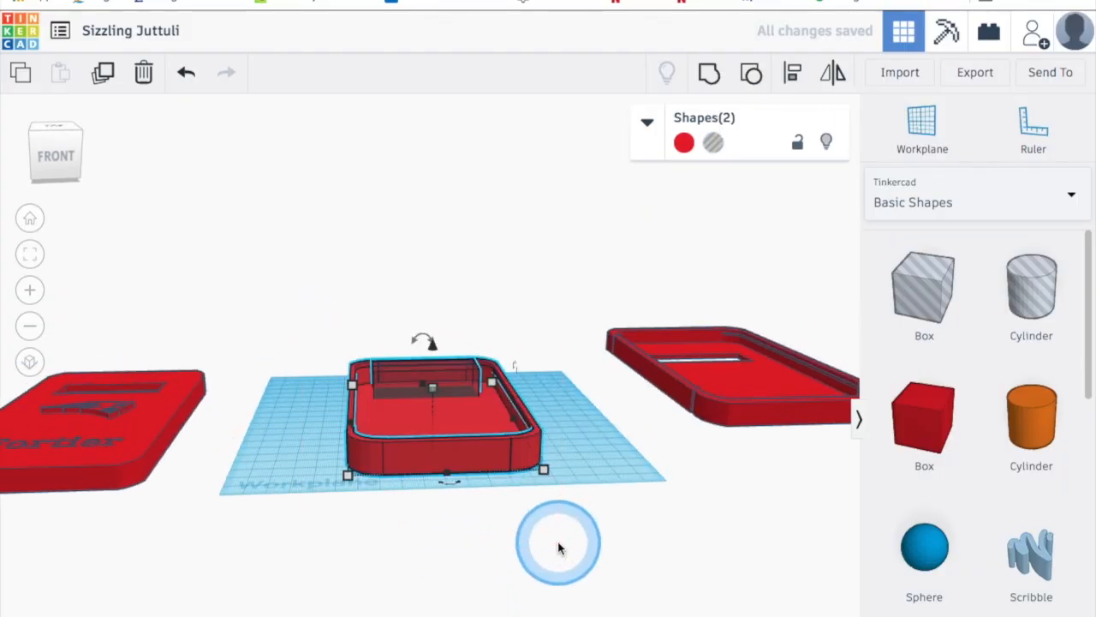
{"action": "key", "text": "ctrl+g"}
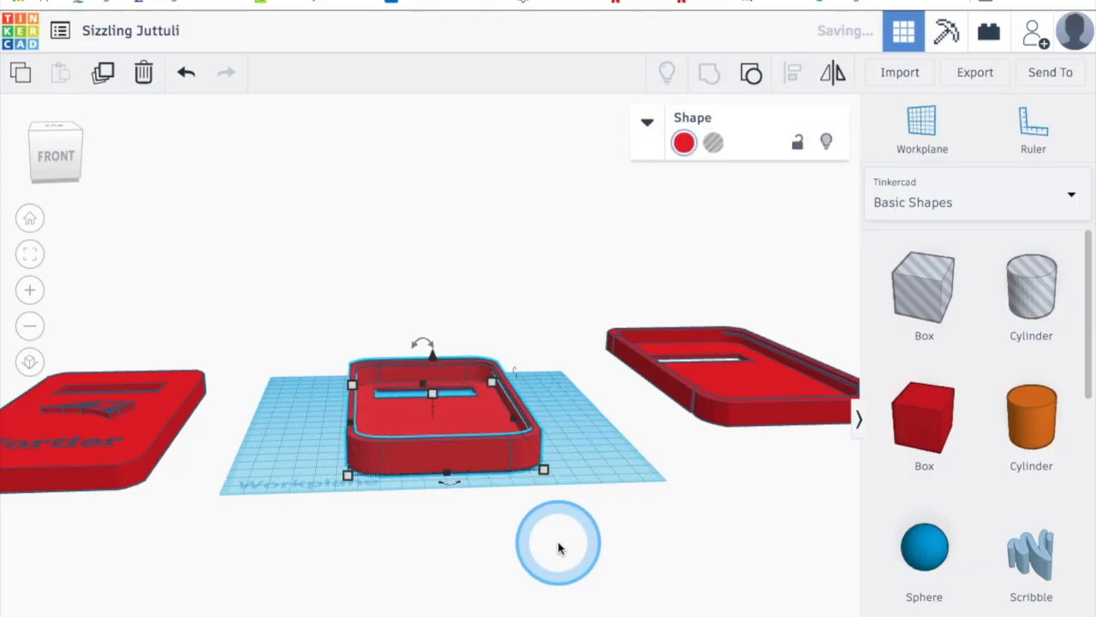
{"action": "right_click_drag", "start_coordinate": [522, 491], "coordinate": [479, 613]}
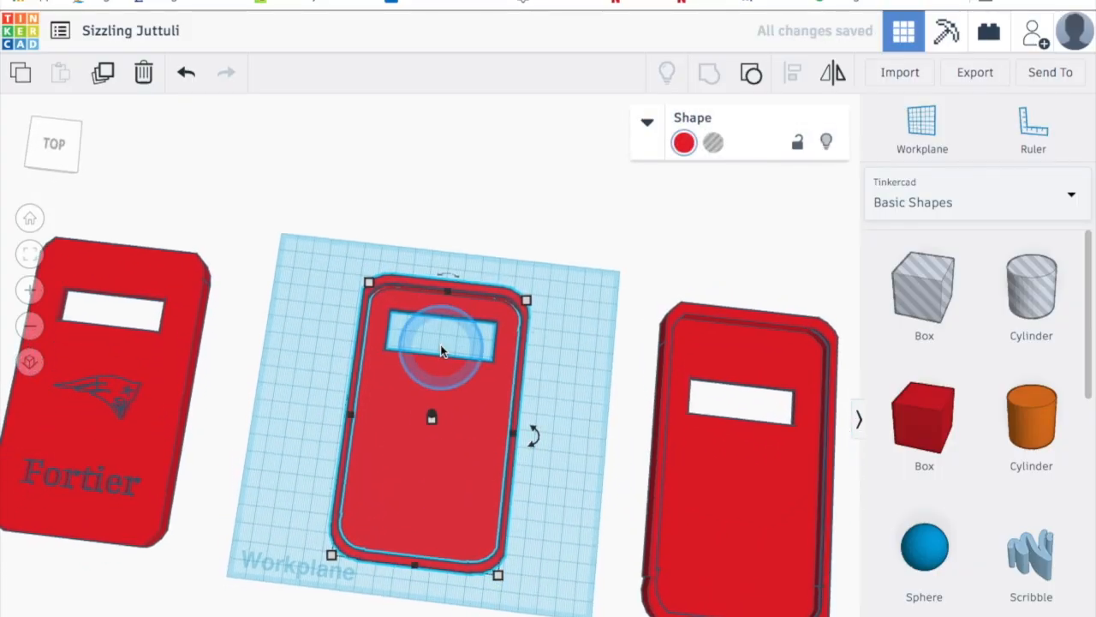
Step: Place a box hole against the case's left side wall, next to the rectangular window
{"action": "right_click_drag", "start_coordinate": [286, 472], "coordinate": [527, 369]}
{"action": "right_click_drag", "start_coordinate": [402, 474], "coordinate": [442, 466]}
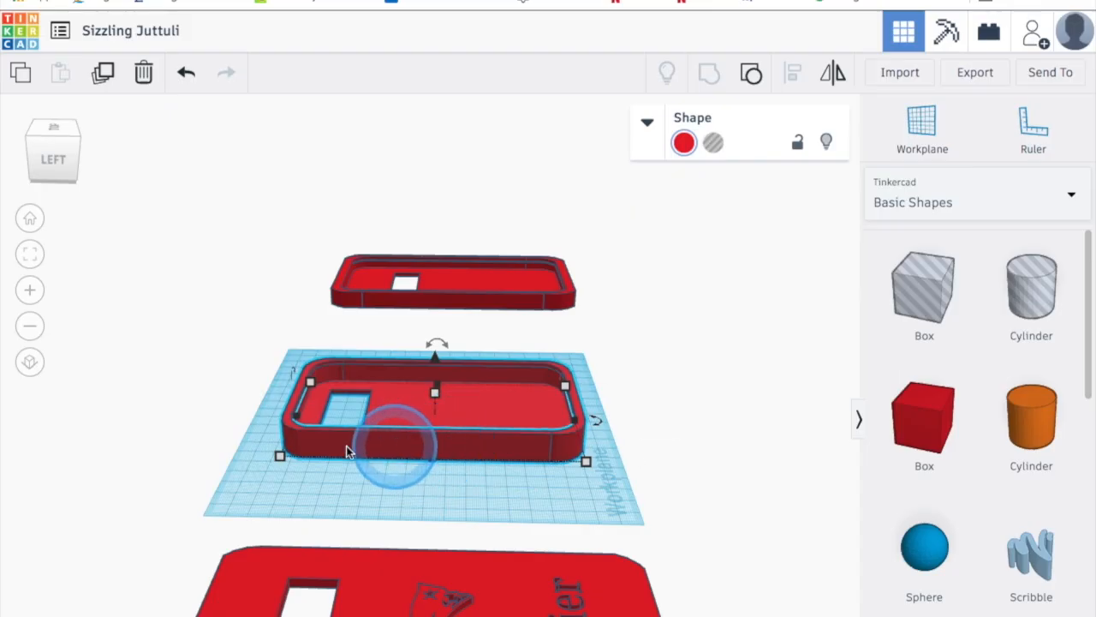
{"action": "left_click", "coordinate": [369, 482]}
{"action": "right_click_drag", "start_coordinate": [370, 480], "coordinate": [370, 482]}
{"action": "left_click", "coordinate": [918, 427]}
{"action": "left_click_drag", "start_coordinate": [914, 296], "coordinate": [334, 489]}
{"action": "left_click_drag", "start_coordinate": [328, 419], "coordinate": [331, 415]}
{"action": "right_click_drag", "start_coordinate": [396, 485], "coordinate": [409, 449]}
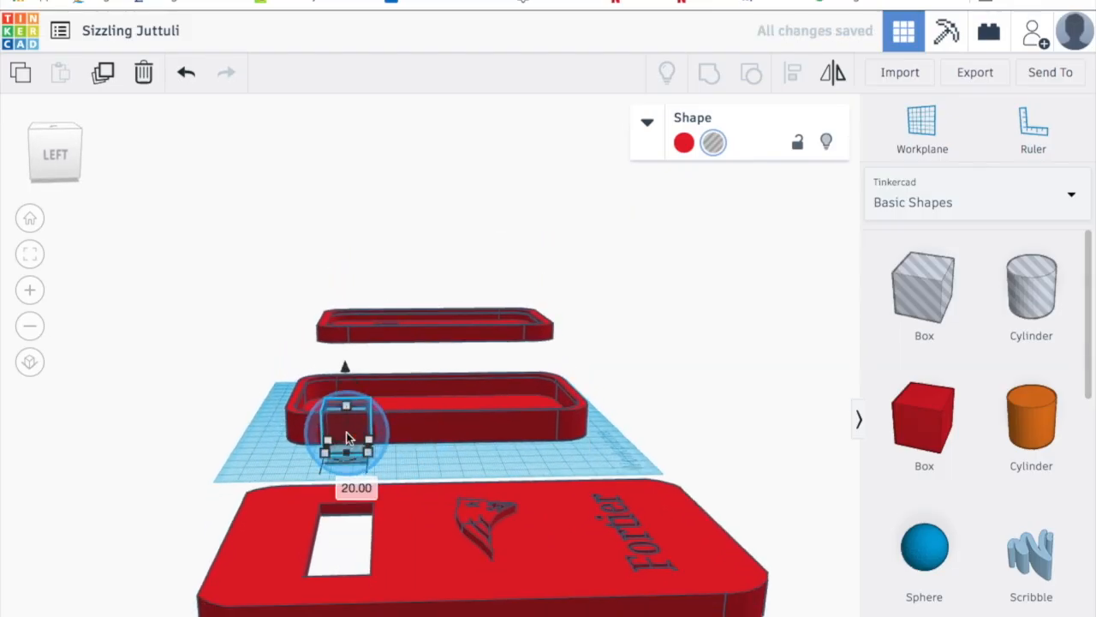
Step: Lower the box hole to slightly above the workplane and position it across the left wall beside the window
{"action": "left_click_drag", "start_coordinate": [342, 366], "coordinate": [346, 383]}
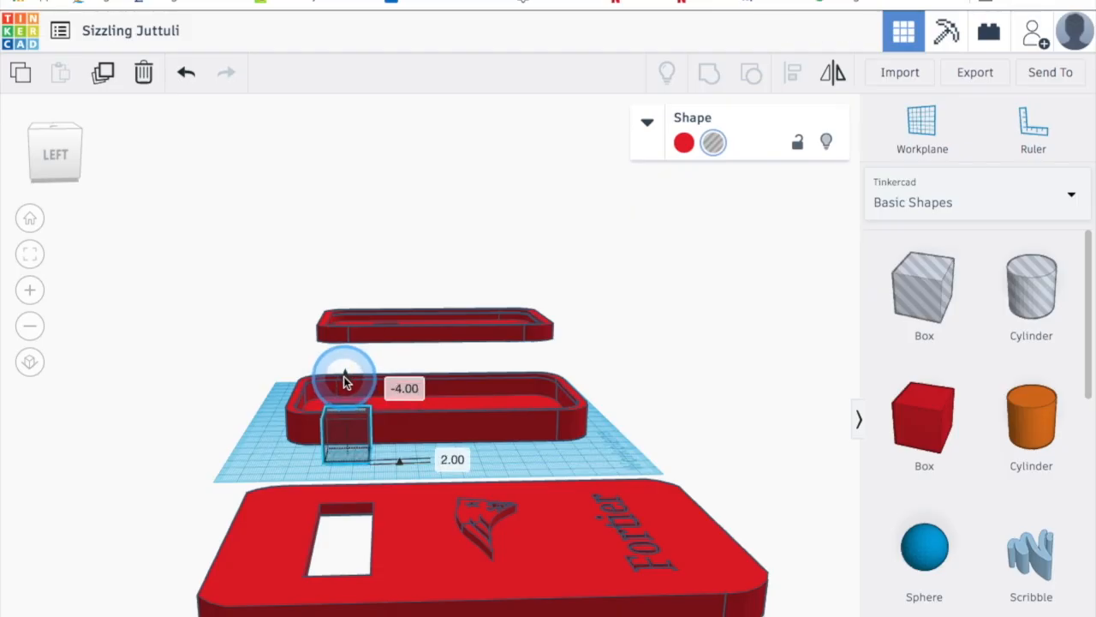
{"action": "left_click_drag", "start_coordinate": [345, 381], "coordinate": [346, 380]}
{"action": "right_click_drag", "start_coordinate": [556, 452], "coordinate": [561, 548]}
{"action": "left_click_drag", "start_coordinate": [356, 538], "coordinate": [346, 490]}
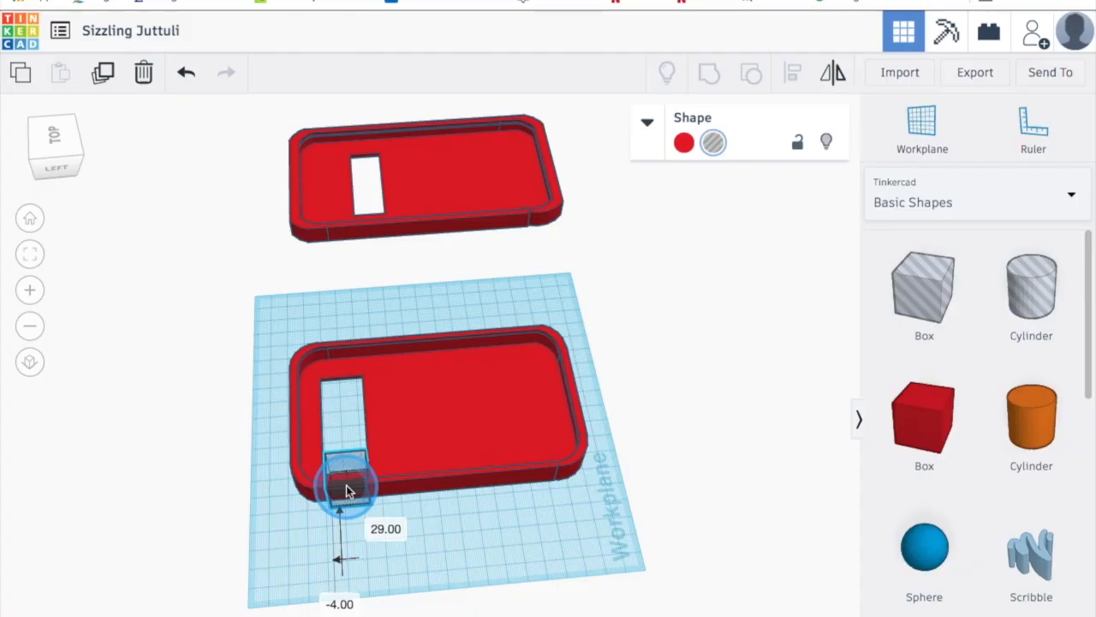
Step: Stretch the box hole to about 55 mm along the left wall and adjust it to span the wall
{"action": "left_click_drag", "start_coordinate": [346, 484], "coordinate": [435, 500]}
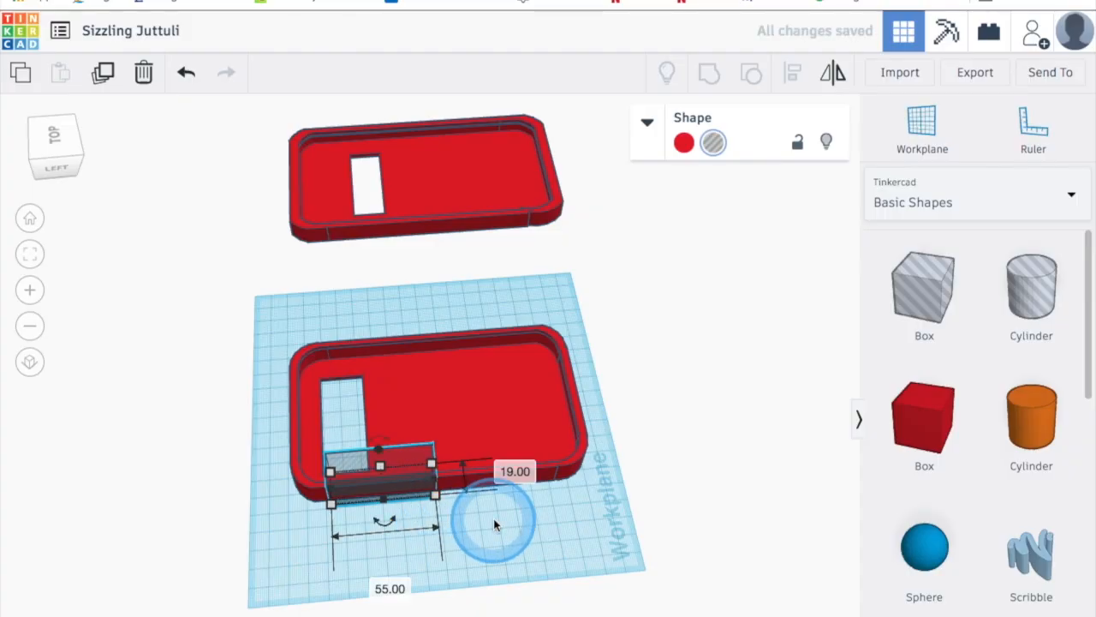
{"action": "right_click_drag", "start_coordinate": [380, 558], "coordinate": [435, 486]}
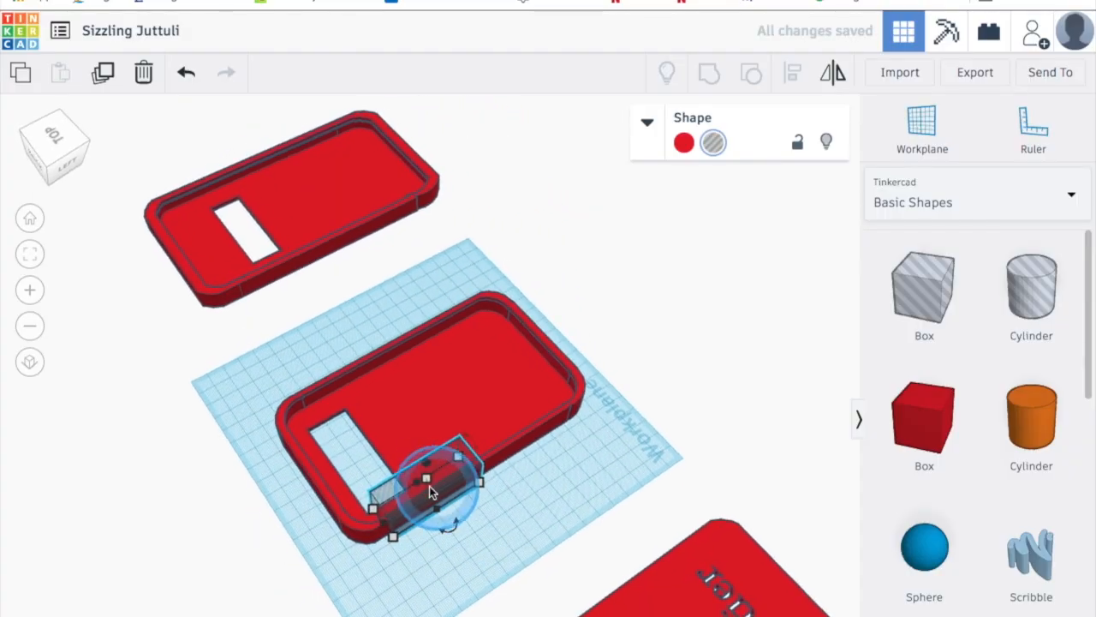
{"action": "left_click_drag", "start_coordinate": [403, 494], "coordinate": [446, 525]}
{"action": "left_click", "coordinate": [471, 531]}
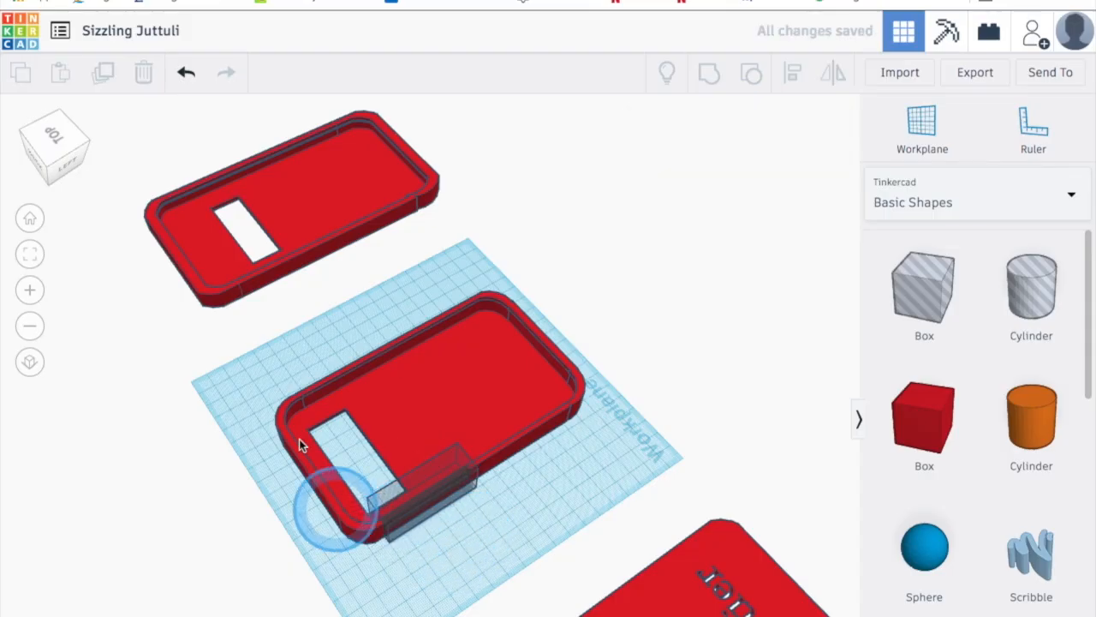
Step: Group the case and the long box hole to cut the notch in the left side wall
{"action": "left_click_drag", "start_coordinate": [280, 360], "coordinate": [550, 567]}
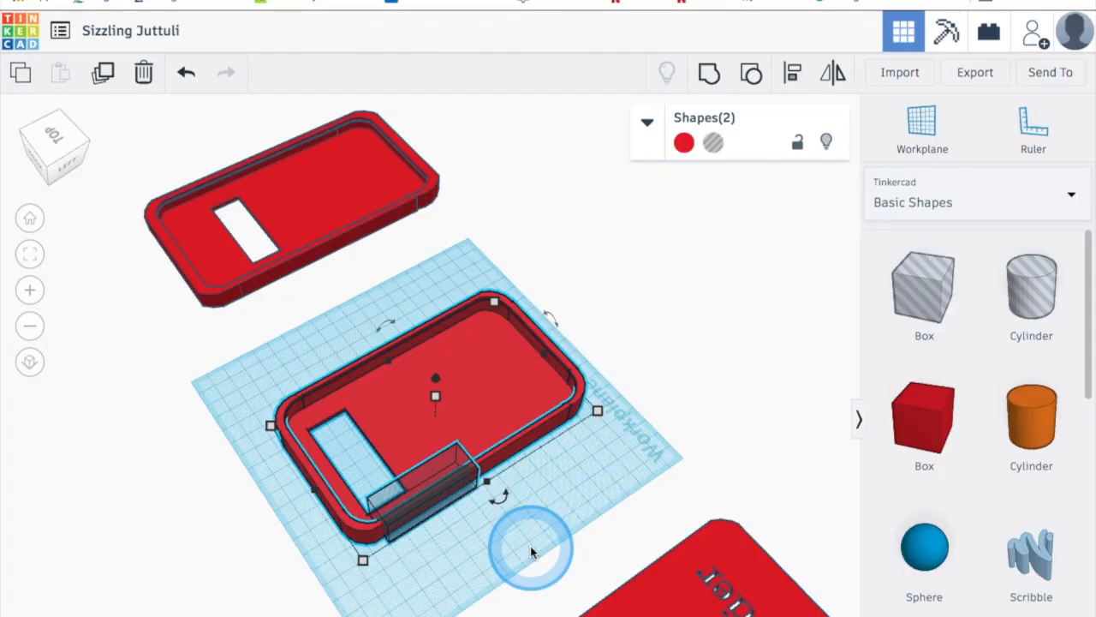
{"action": "key", "text": "ctrl+g"}
{"action": "right_click_drag", "start_coordinate": [529, 544], "coordinate": [312, 455]}
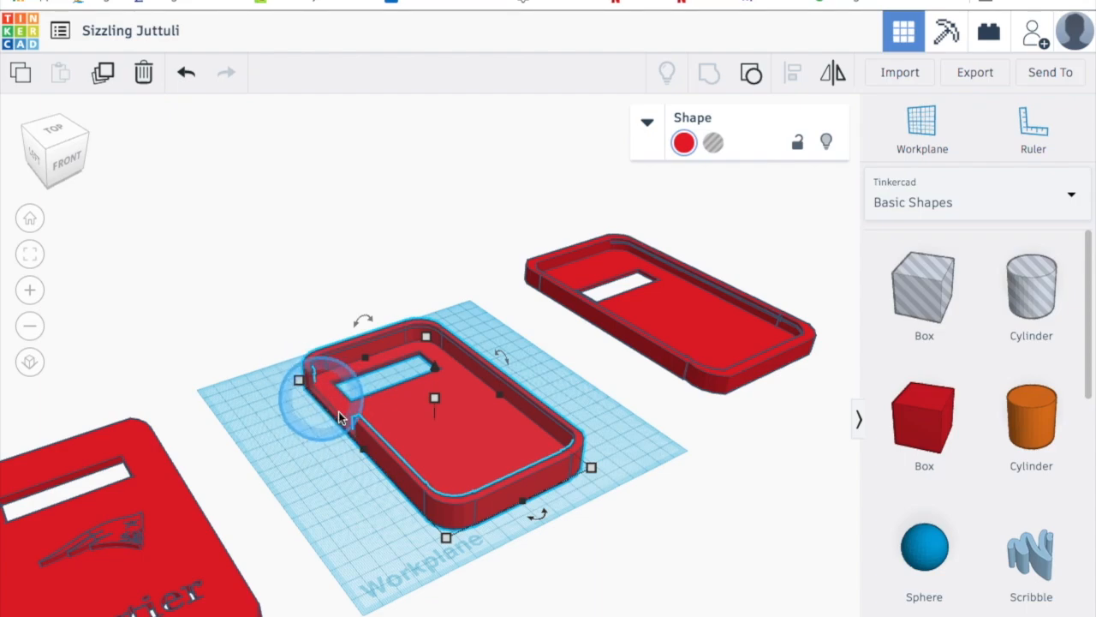
{"action": "right_click_drag", "start_coordinate": [374, 482], "coordinate": [254, 486]}
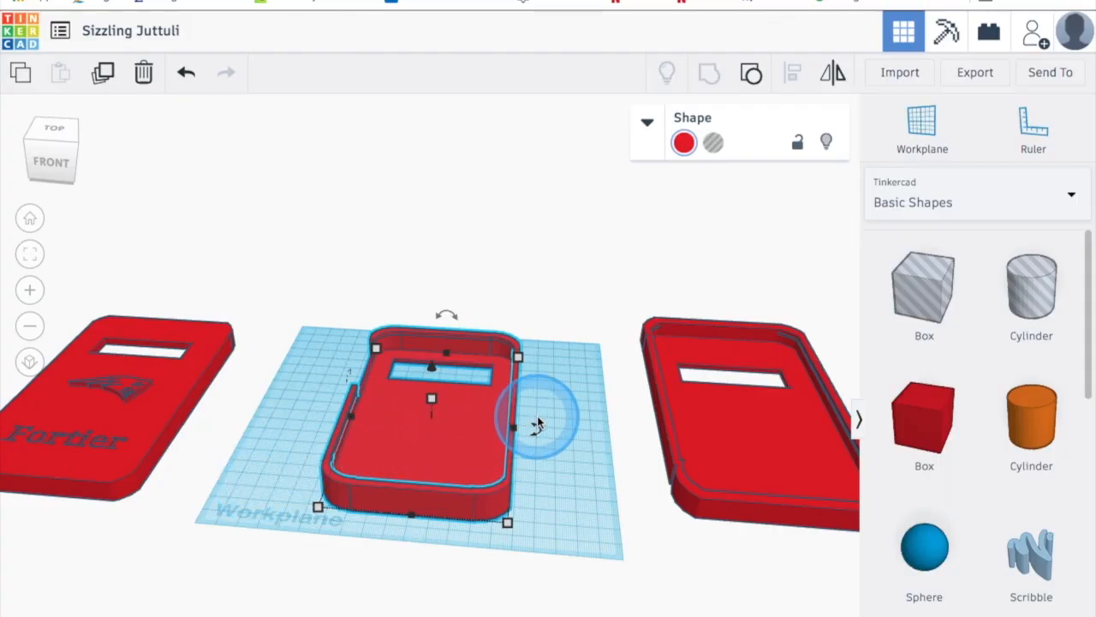
Step: Place a box hole across the case's right side wall near the window and raise it 3 mm above the workplane
{"action": "right_click_drag", "start_coordinate": [538, 422], "coordinate": [400, 468]}
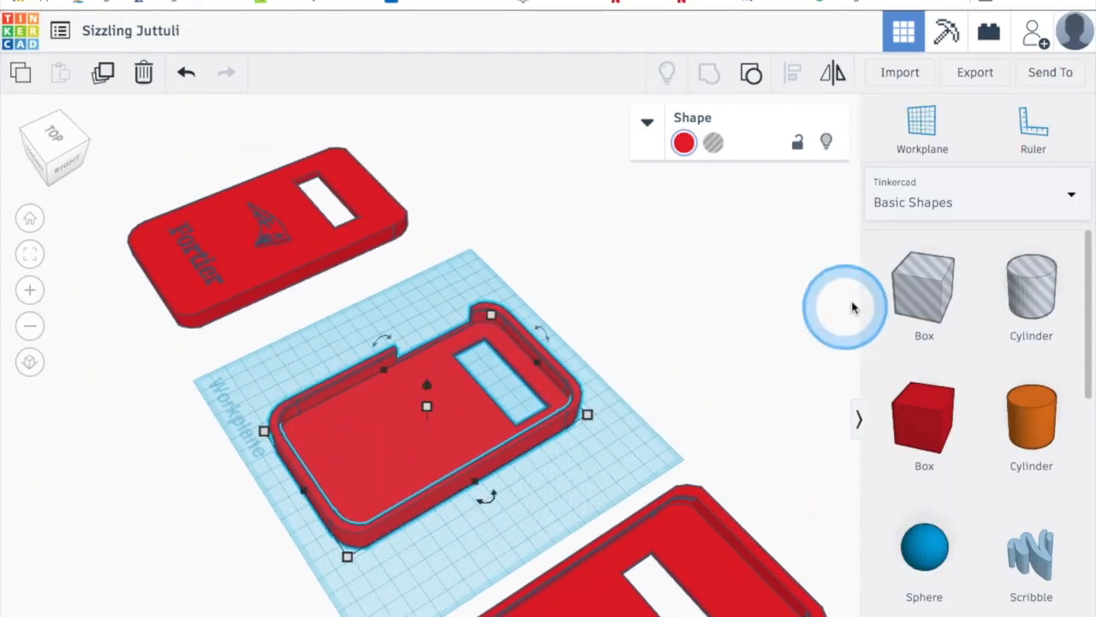
{"action": "left_click_drag", "start_coordinate": [922, 286], "coordinate": [573, 474]}
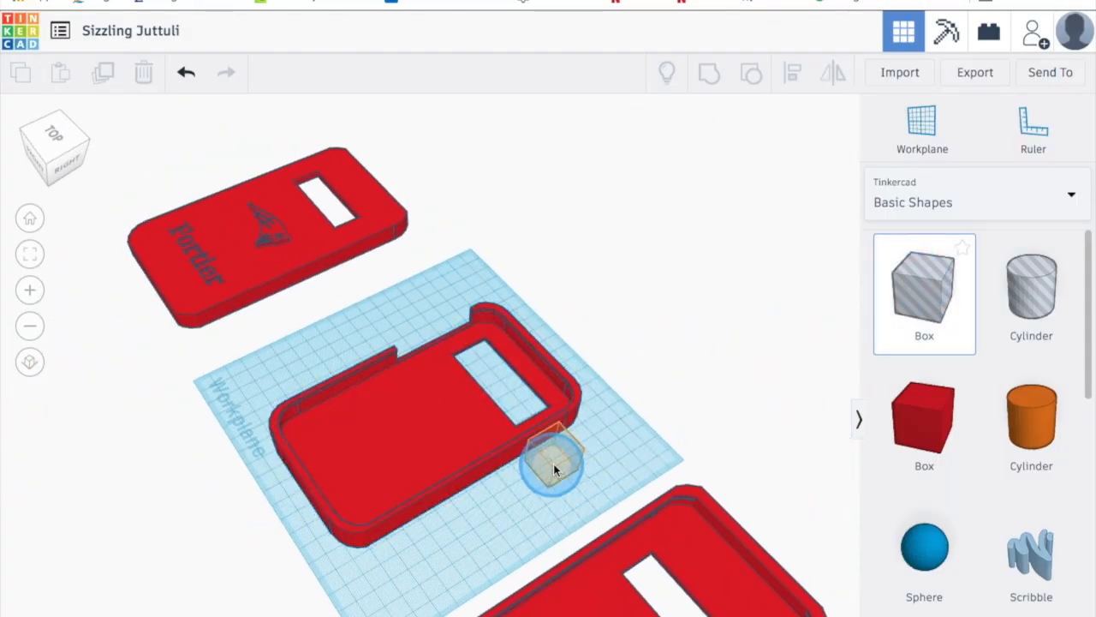
{"action": "right_click_drag", "start_coordinate": [634, 434], "coordinate": [565, 382]}
{"action": "left_click_drag", "start_coordinate": [565, 383], "coordinate": [565, 373]}
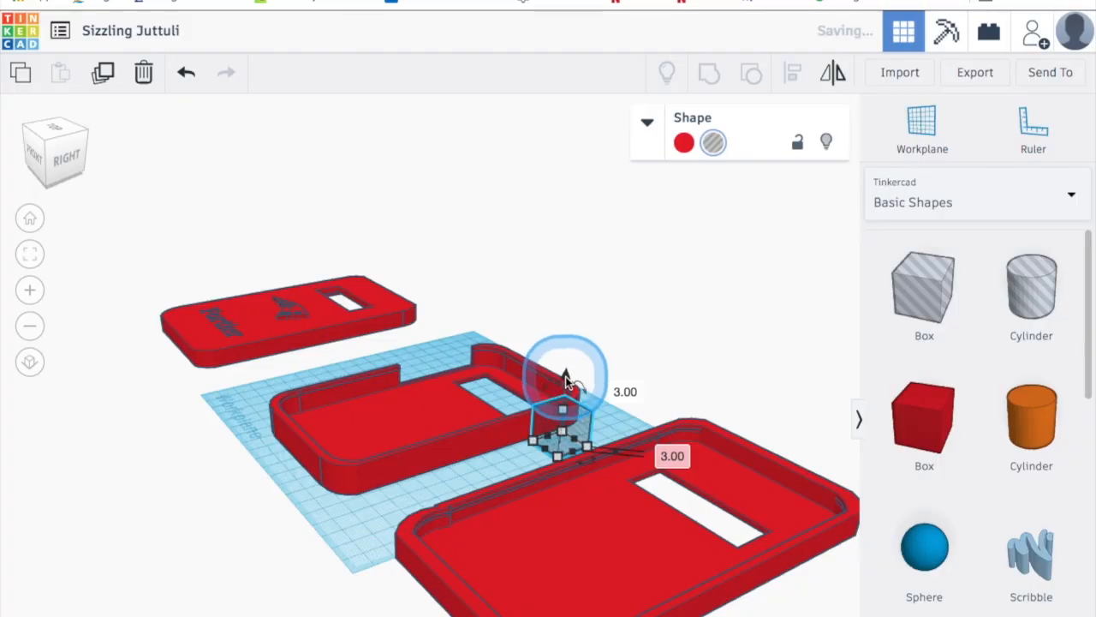
Step: Stretch the box hole to about 32 mm along the right wall and group it with the case to cut the notch
{"action": "right_click_drag", "start_coordinate": [631, 362], "coordinate": [563, 438]}
{"action": "left_click_drag", "start_coordinate": [563, 439], "coordinate": [522, 441]}
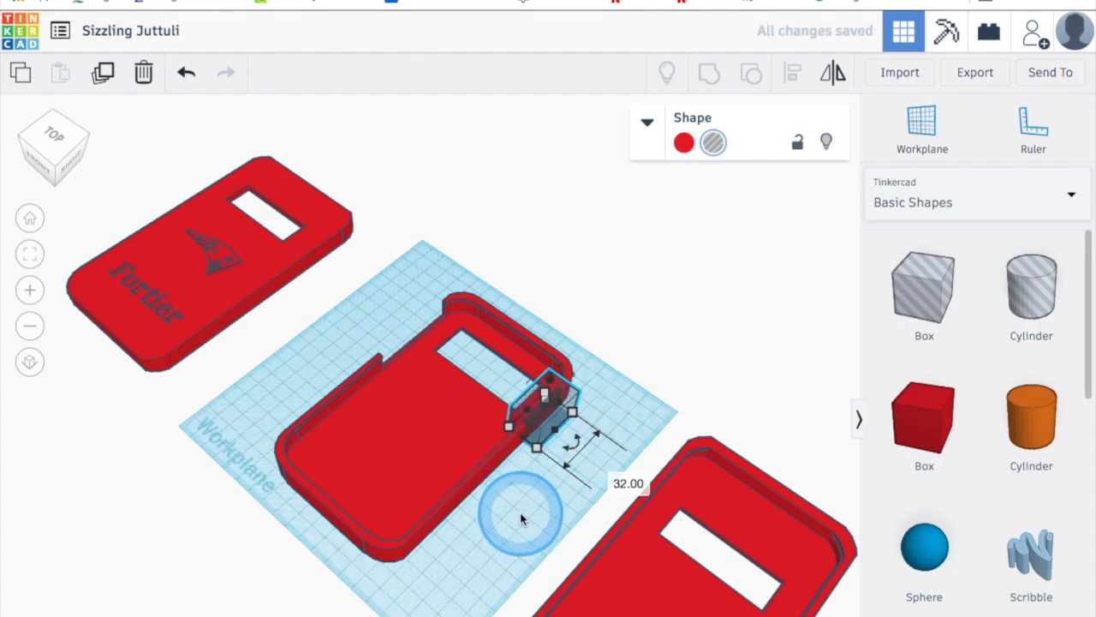
{"action": "left_click_drag", "start_coordinate": [348, 289], "coordinate": [574, 497]}
{"action": "key", "text": "ctrl+g"}
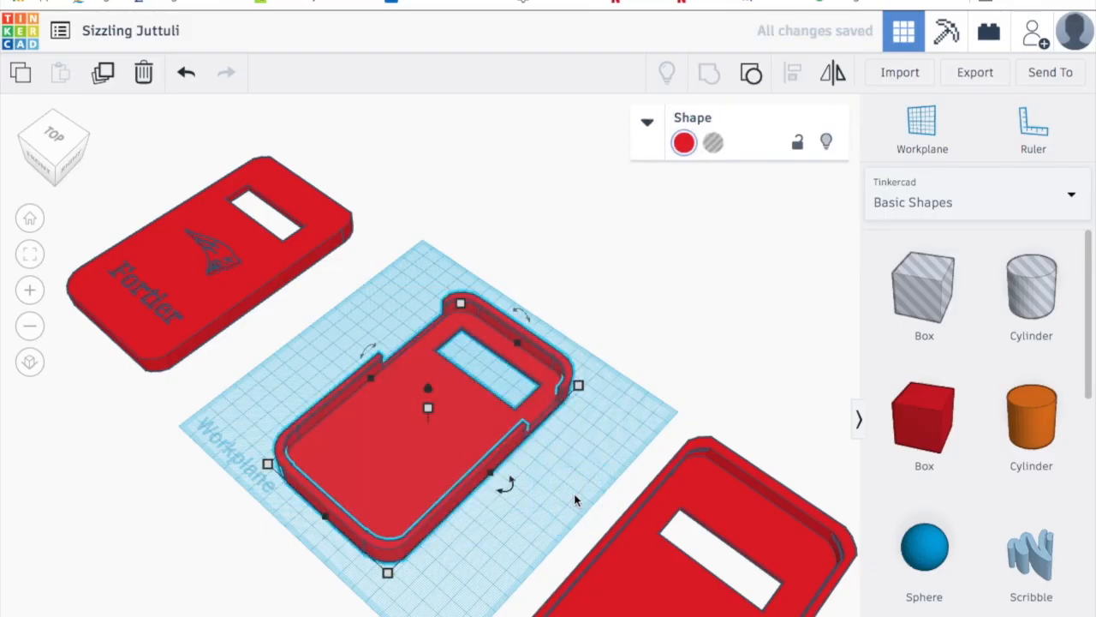
Step: Place a box hole across the case's front end wall and raise it 3 mm above the workplane
{"action": "right_click_drag", "start_coordinate": [561, 458], "coordinate": [643, 426]}
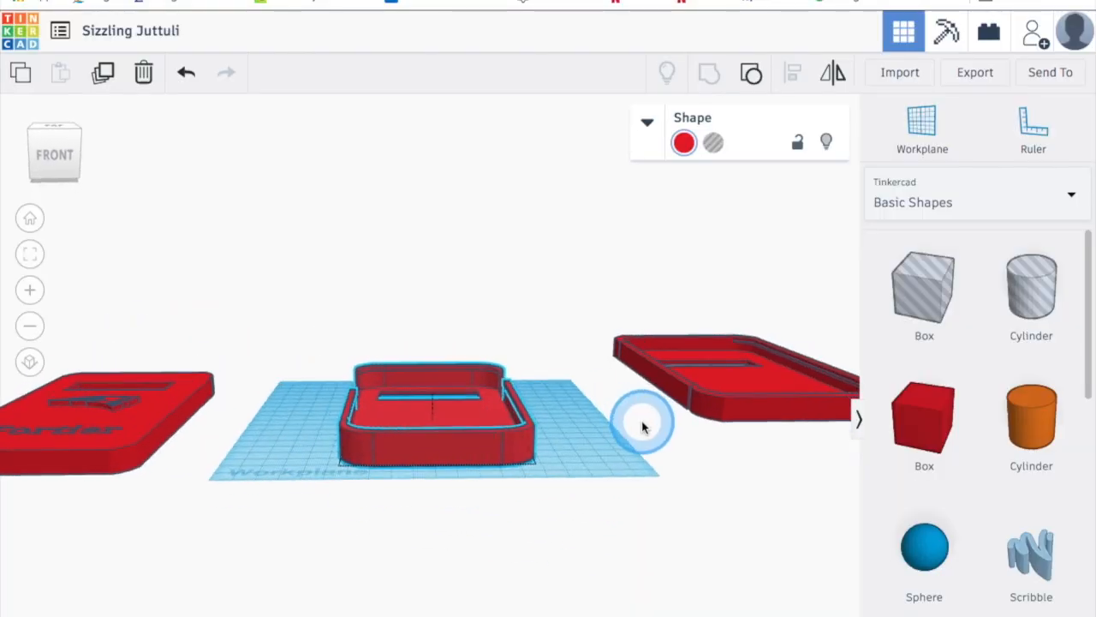
{"action": "left_click", "coordinate": [921, 308]}
{"action": "left_click_drag", "start_coordinate": [939, 288], "coordinate": [590, 447]}
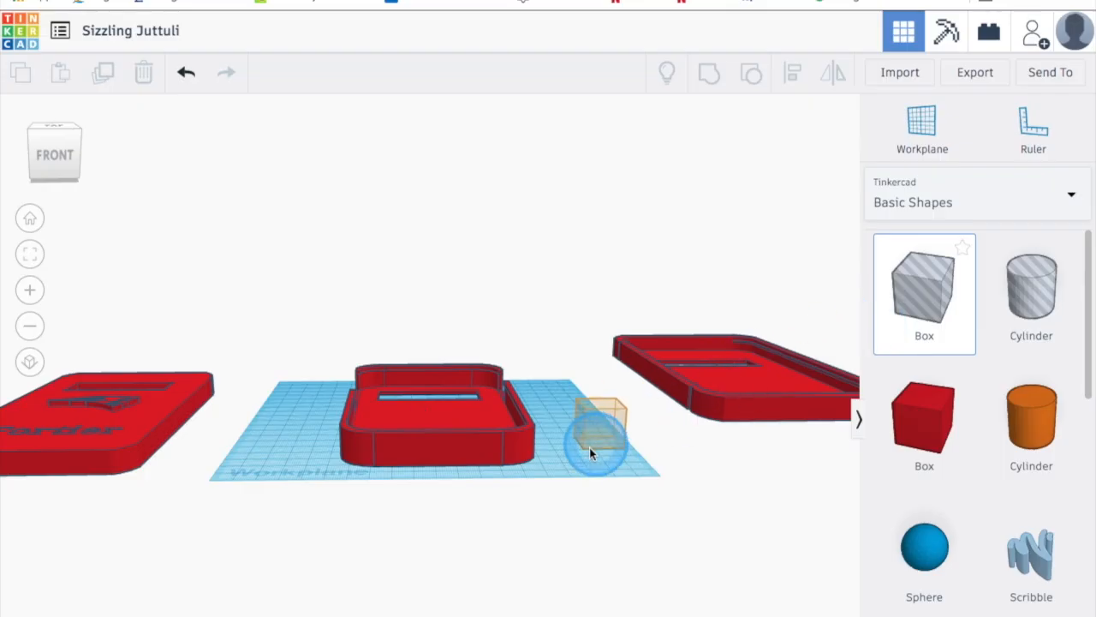
{"action": "left_click_drag", "start_coordinate": [527, 469], "coordinate": [398, 478]}
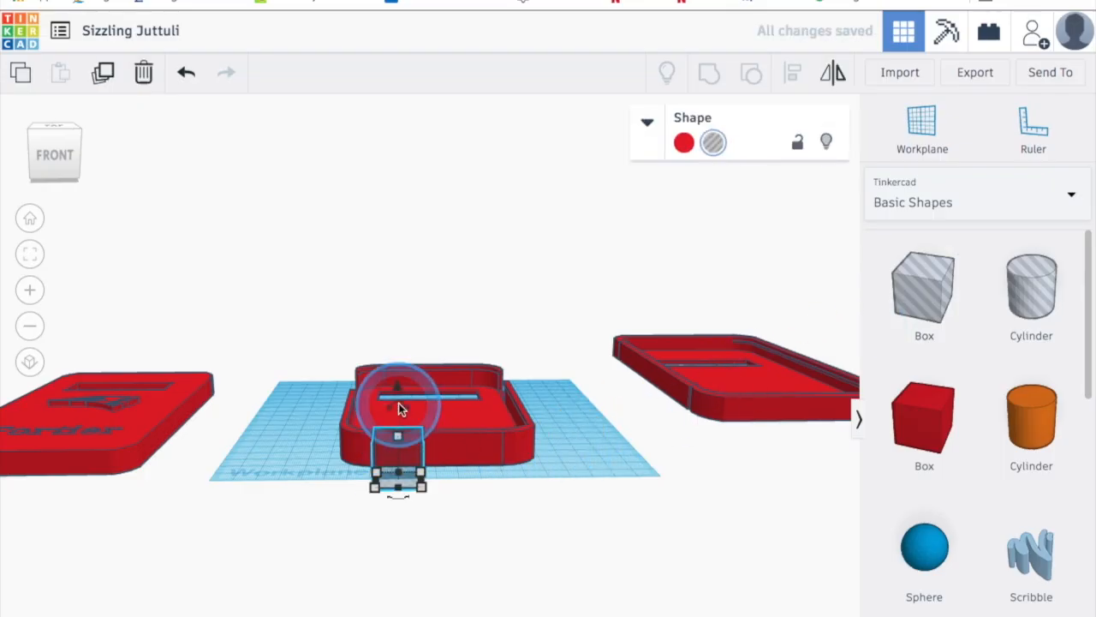
{"action": "left_click_drag", "start_coordinate": [399, 408], "coordinate": [403, 383]}
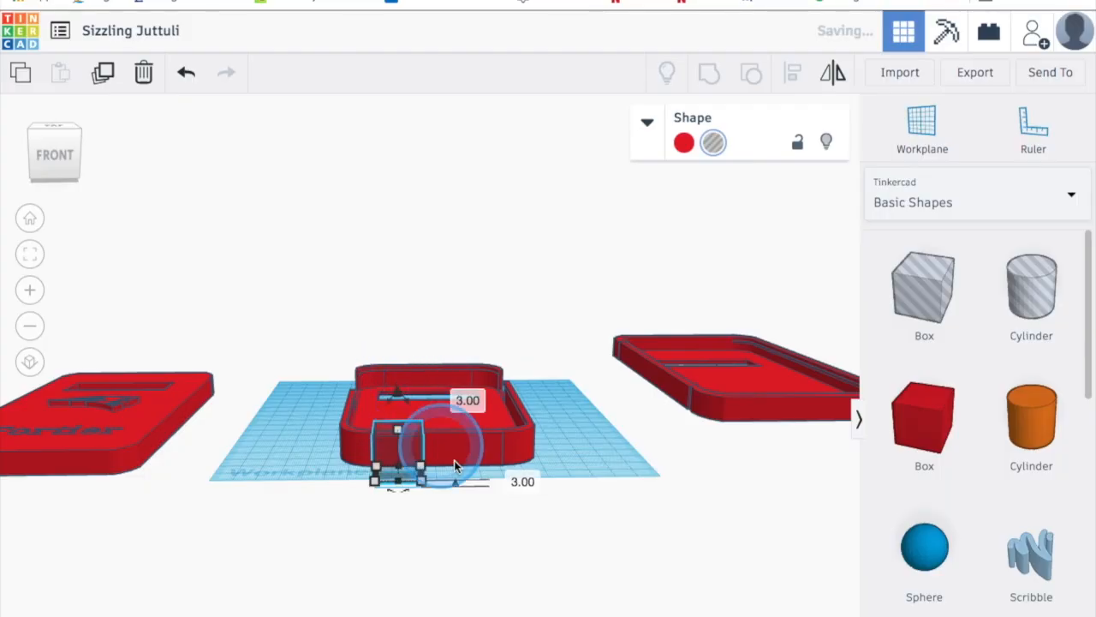
Step: Stretch the box hole along most of the case's front end wall and group it with the case to cut the end opening
{"action": "right_click_drag", "start_coordinate": [498, 541], "coordinate": [503, 576]}
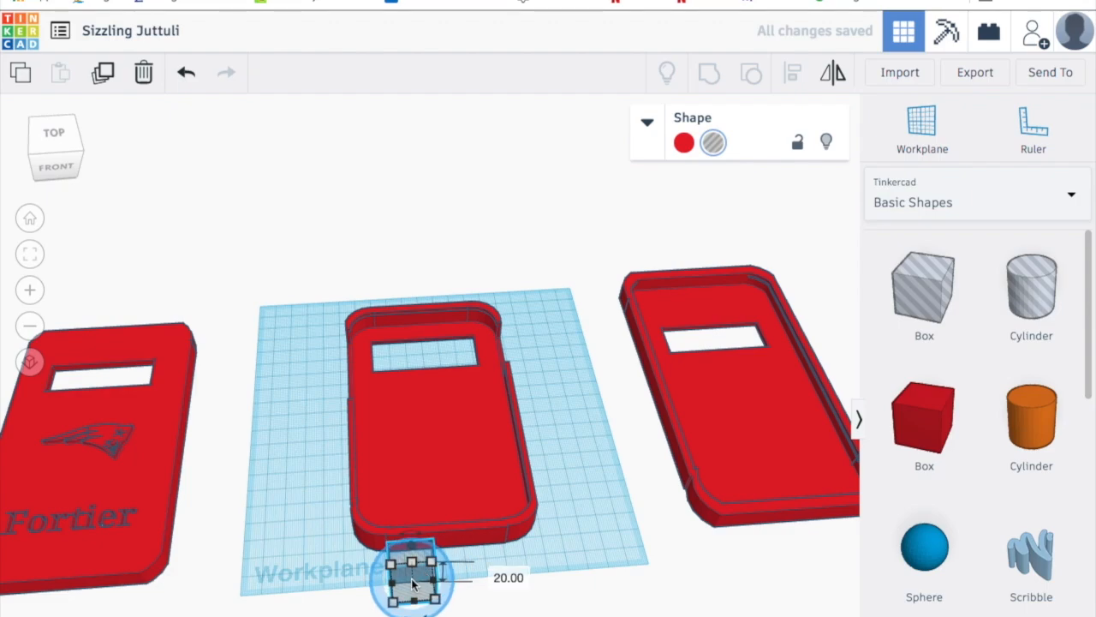
{"action": "left_click_drag", "start_coordinate": [409, 543], "coordinate": [509, 533]}
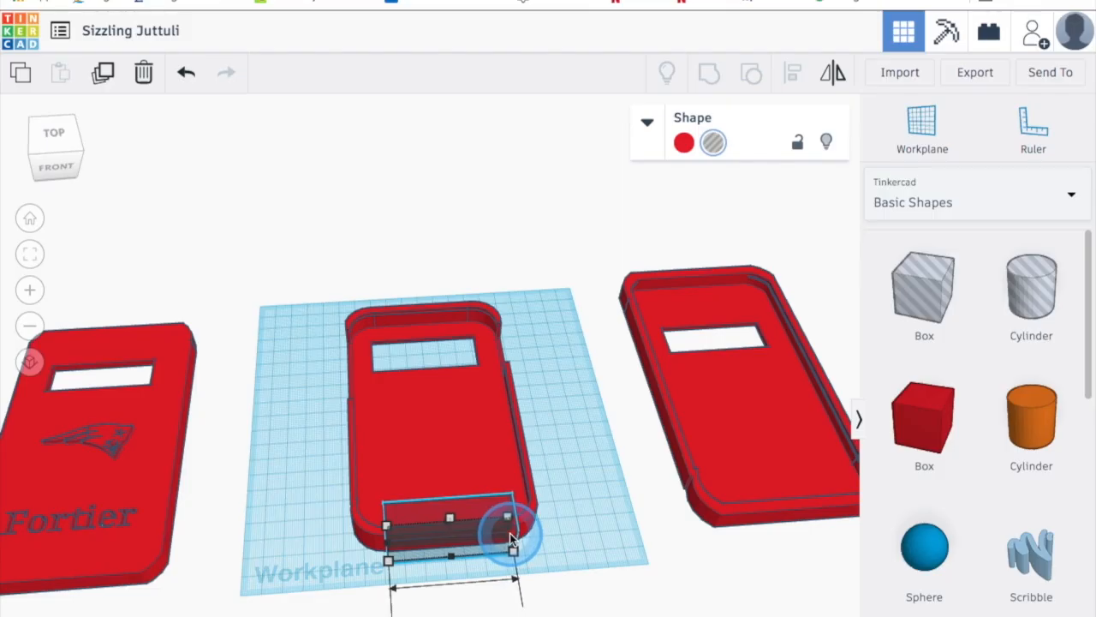
{"action": "left_click_drag", "start_coordinate": [510, 533], "coordinate": [510, 533]}
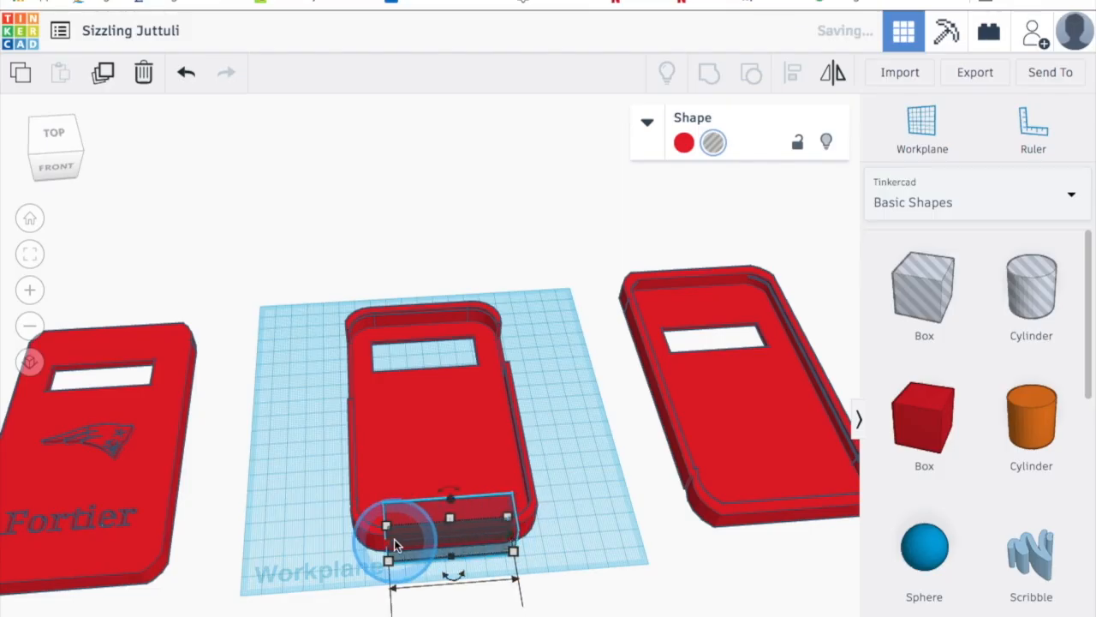
{"action": "left_click_drag", "start_coordinate": [387, 548], "coordinate": [382, 546]}
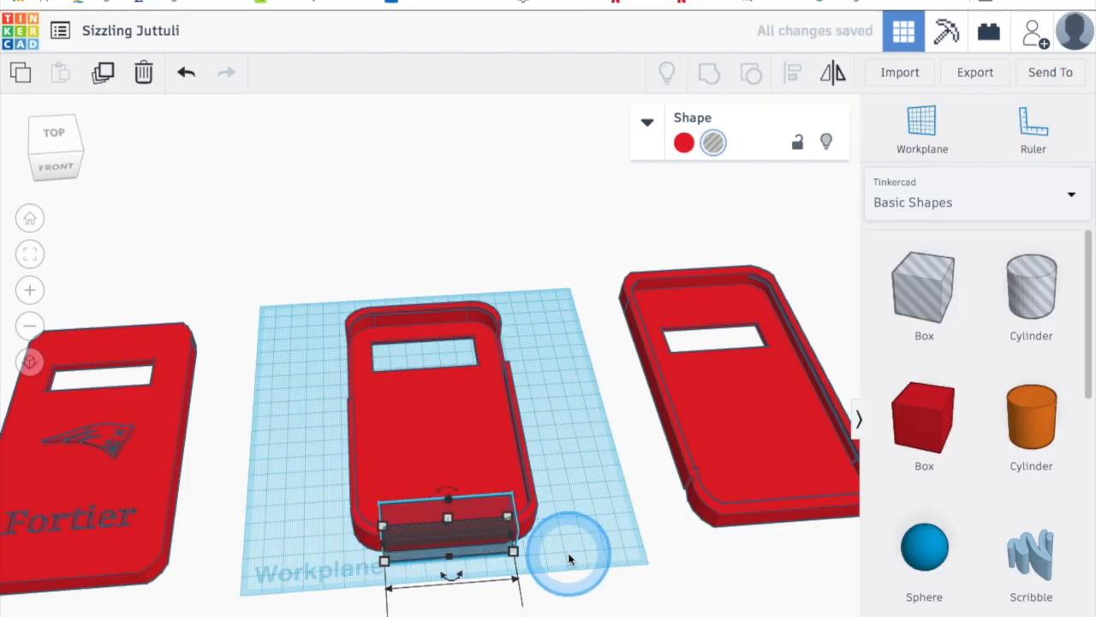
{"action": "right_click_drag", "start_coordinate": [568, 547], "coordinate": [551, 580]}
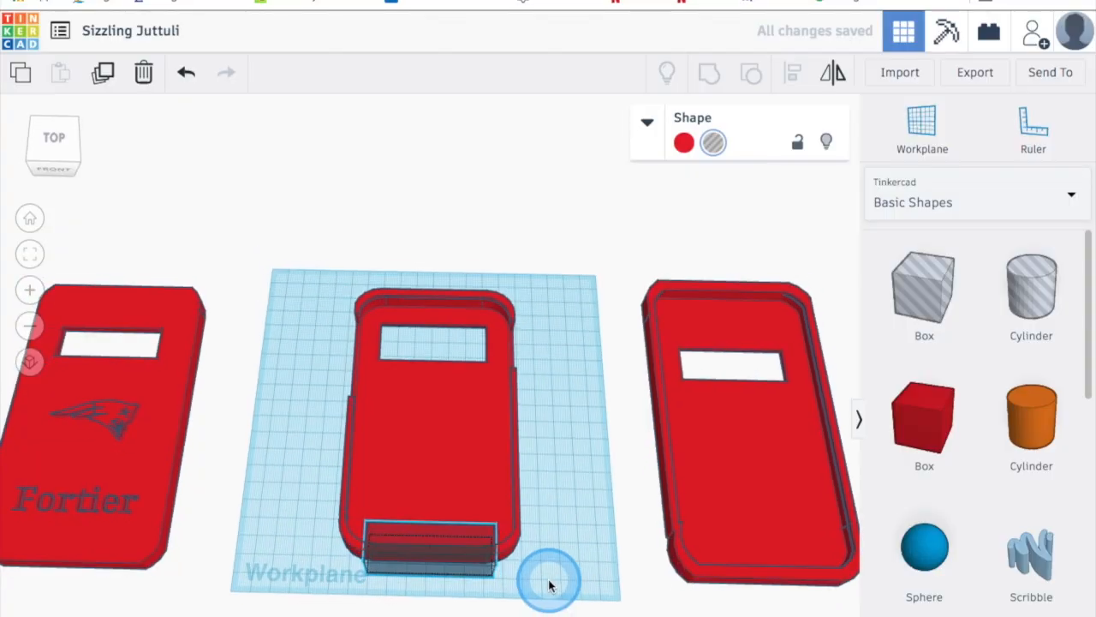
{"action": "left_click_drag", "start_coordinate": [292, 481], "coordinate": [560, 599]}
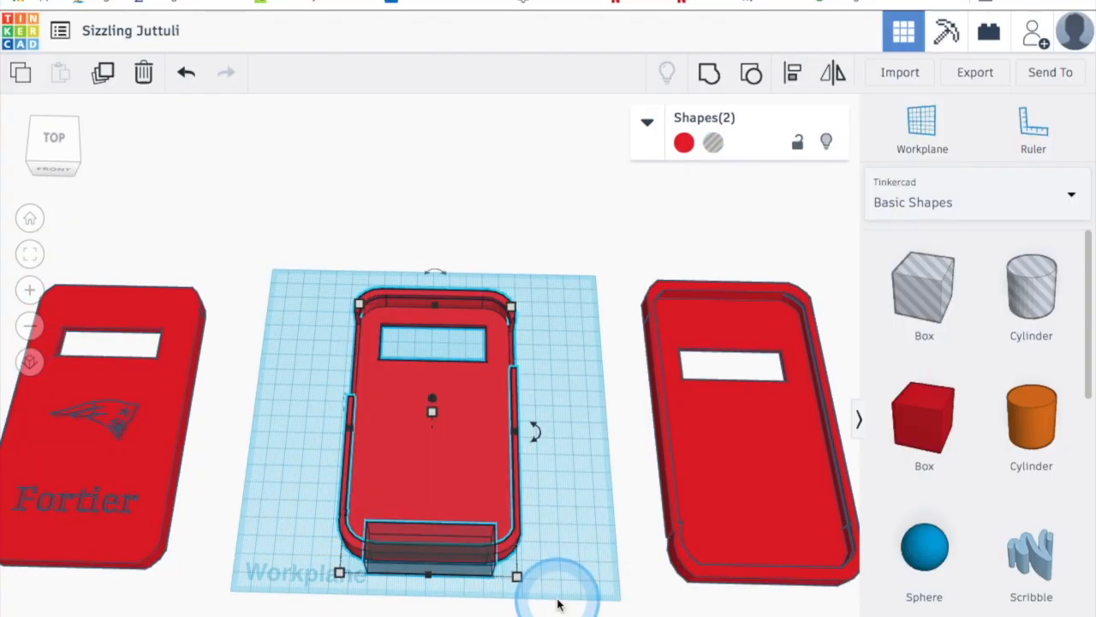
{"action": "key", "text": "ctrl+g"}
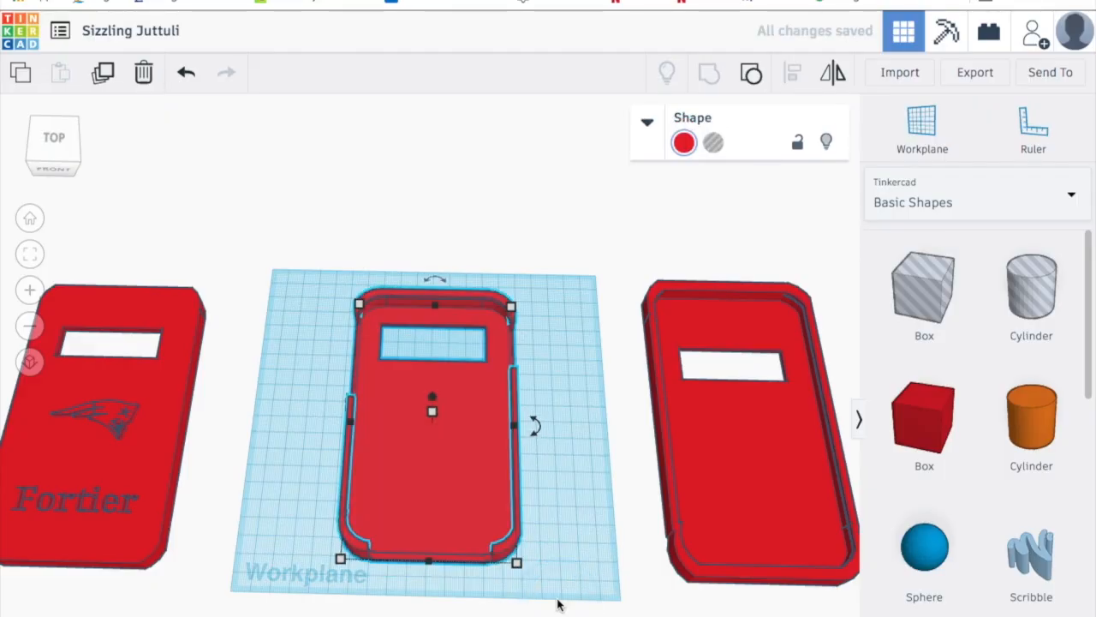
{"action": "right_click_drag", "start_coordinate": [568, 524], "coordinate": [565, 421]}
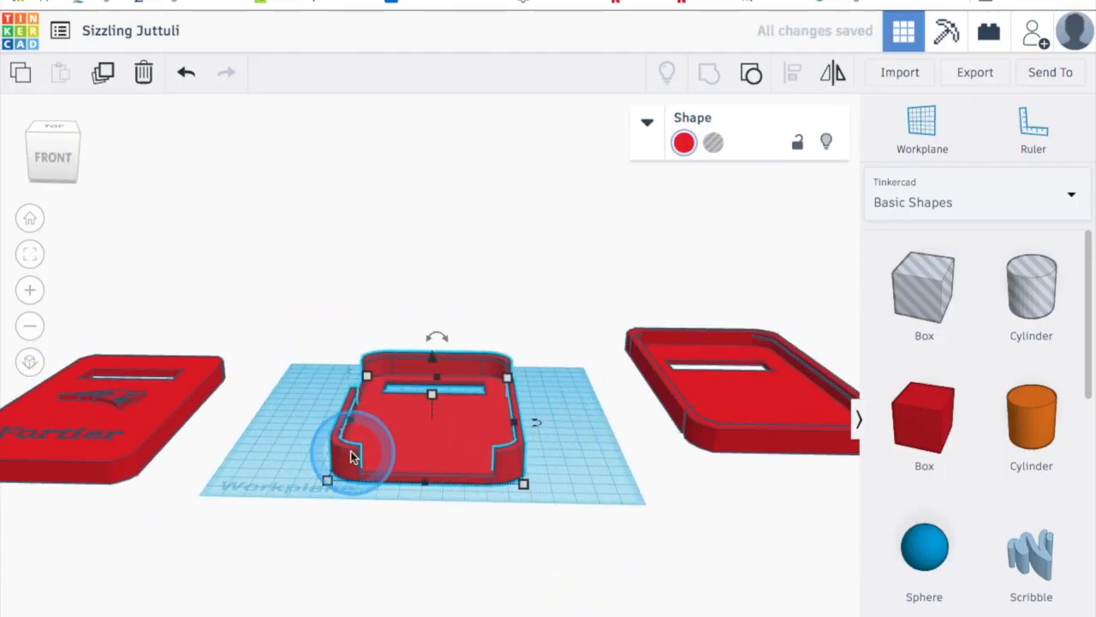
{"action": "right_click_drag", "start_coordinate": [421, 502], "coordinate": [386, 520]}
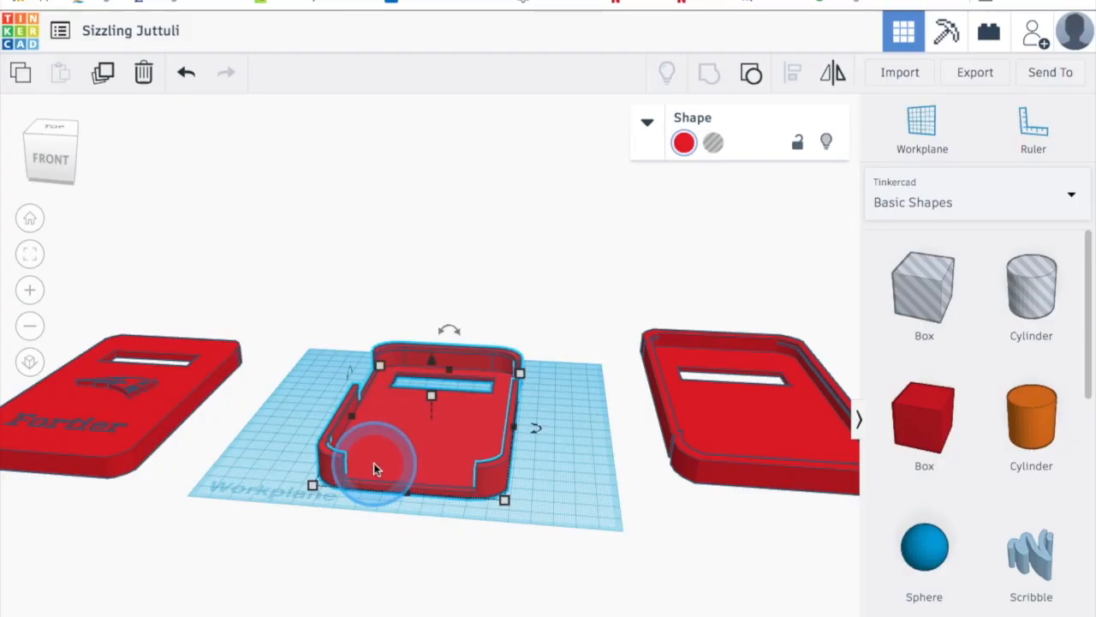
{"action": "right_click_drag", "start_coordinate": [262, 477], "coordinate": [473, 548]}
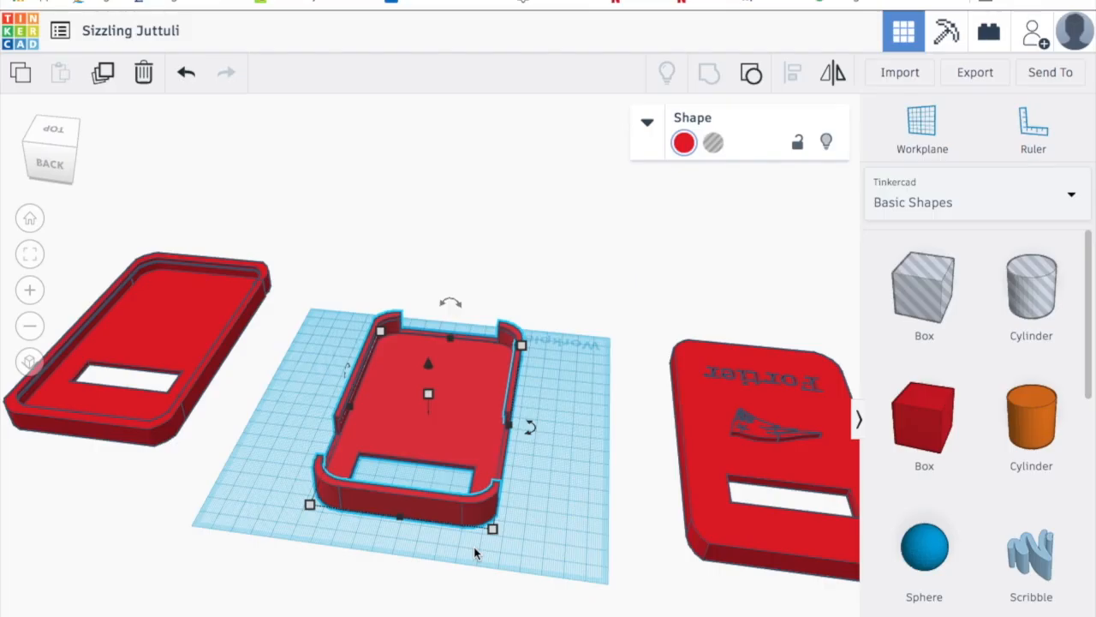
{"action": "right_click_drag", "start_coordinate": [473, 552], "coordinate": [433, 491]}
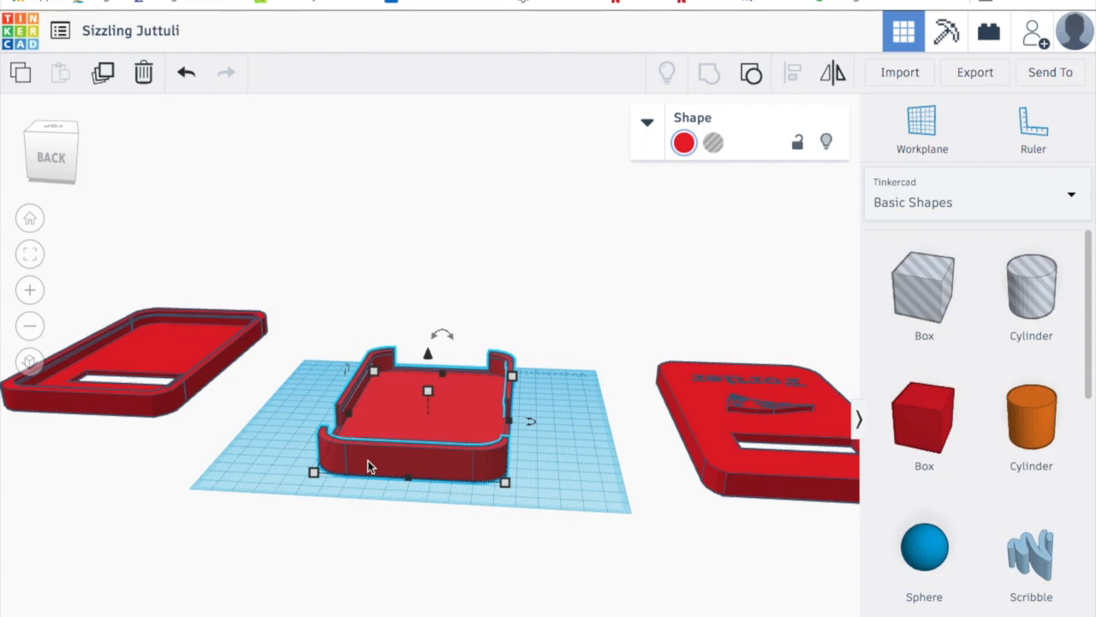
{"action": "left_click_drag", "start_coordinate": [931, 552], "coordinate": [673, 540]}
{"action": "left_click_drag", "start_coordinate": [603, 498], "coordinate": [577, 508]}
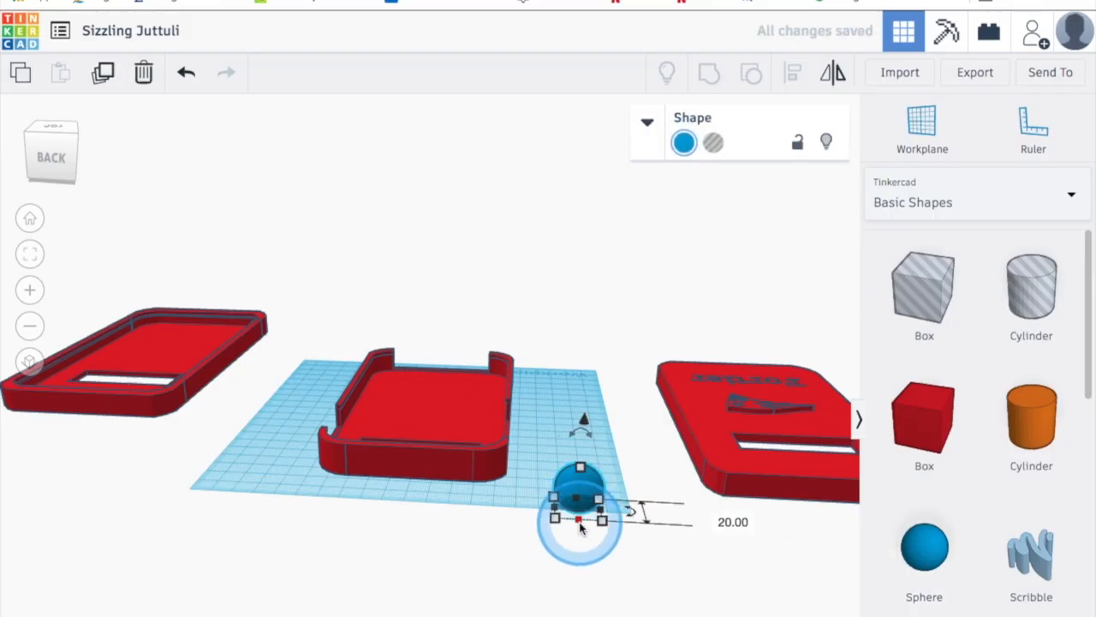
{"action": "key", "text": "Delete"}
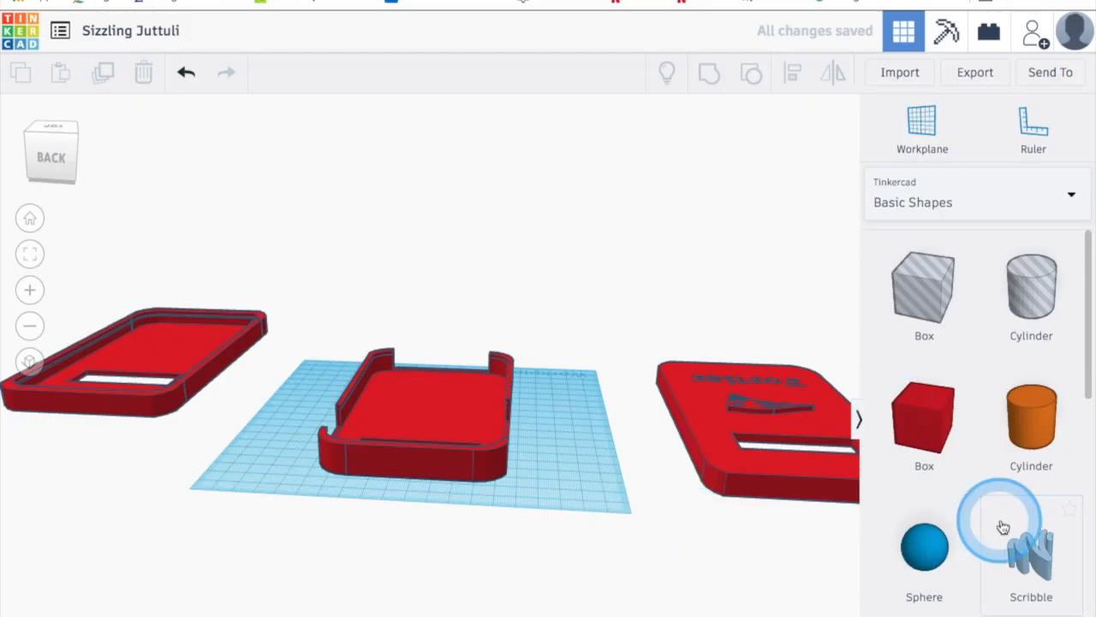
{"action": "left_click_drag", "start_coordinate": [1013, 428], "coordinate": [558, 561]}
{"action": "left_click_drag", "start_coordinate": [570, 492], "coordinate": [588, 504]}
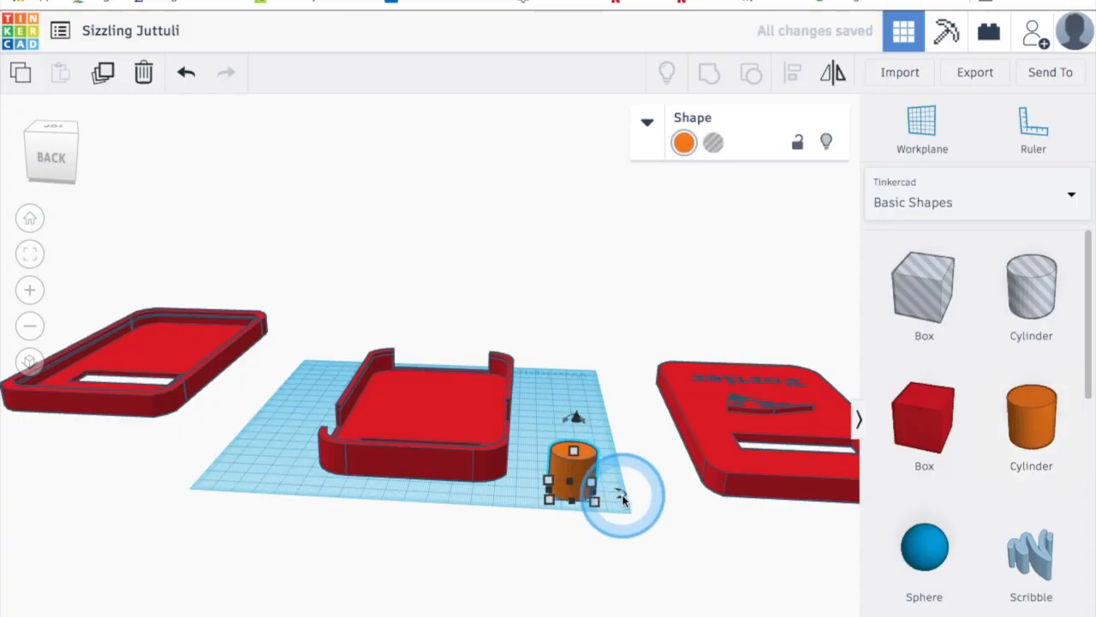
{"action": "left_click", "coordinate": [590, 490]}
{"action": "left_click_drag", "start_coordinate": [567, 468], "coordinate": [685, 592]}
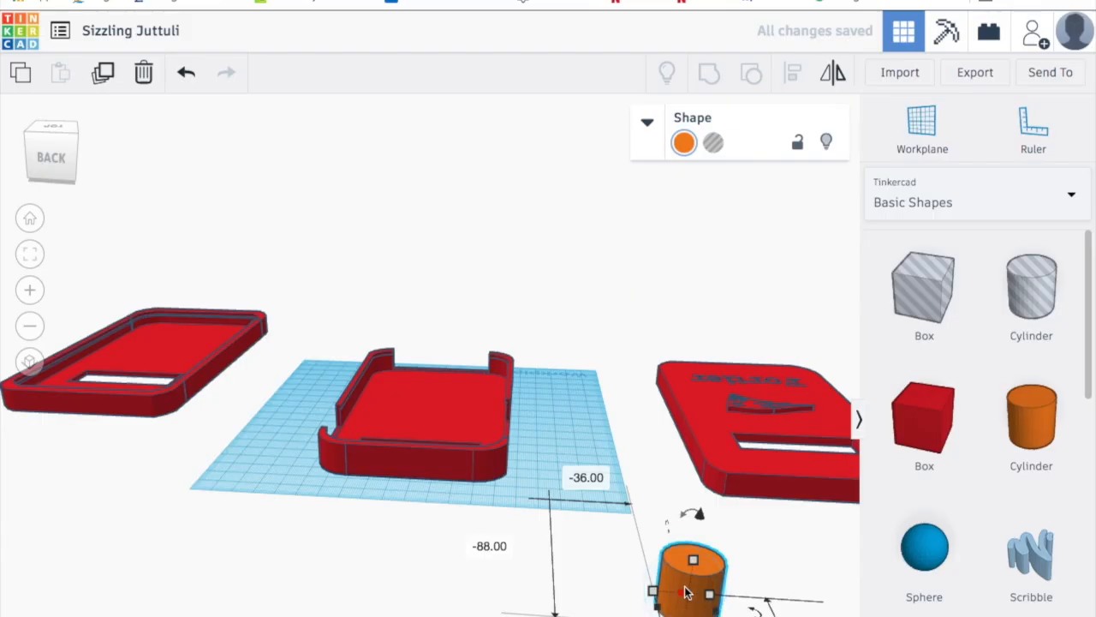
{"action": "key", "text": "Delete"}
Step: Place a cylinder hole on the workplane beside the case and tip it 90° onto its side
{"action": "left_click_drag", "start_coordinate": [1038, 291], "coordinate": [603, 489]}
{"action": "right_click_drag", "start_coordinate": [681, 572], "coordinate": [594, 582]}
{"action": "left_click", "coordinate": [586, 413]}
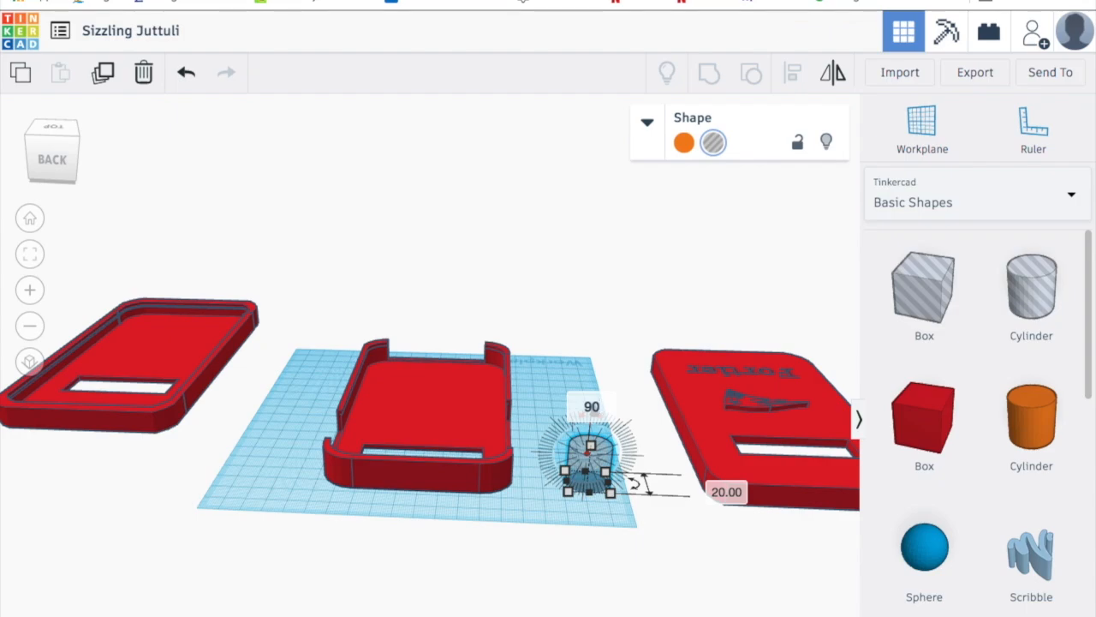
{"action": "type", "text": "90"}
{"action": "key", "text": "Return"}
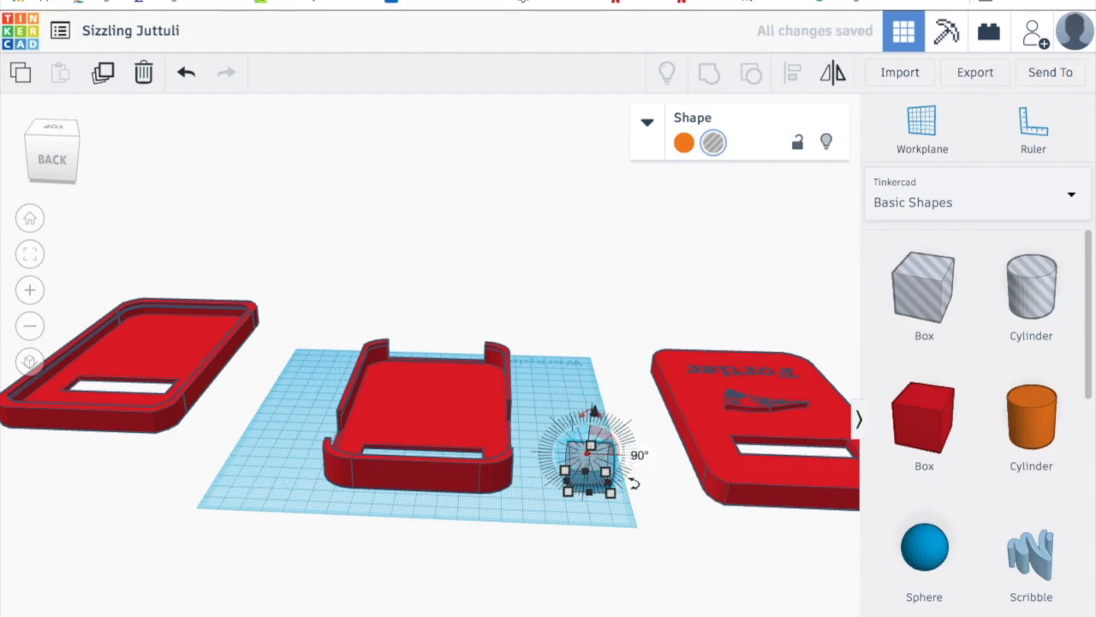
{"action": "left_click", "coordinate": [595, 557]}
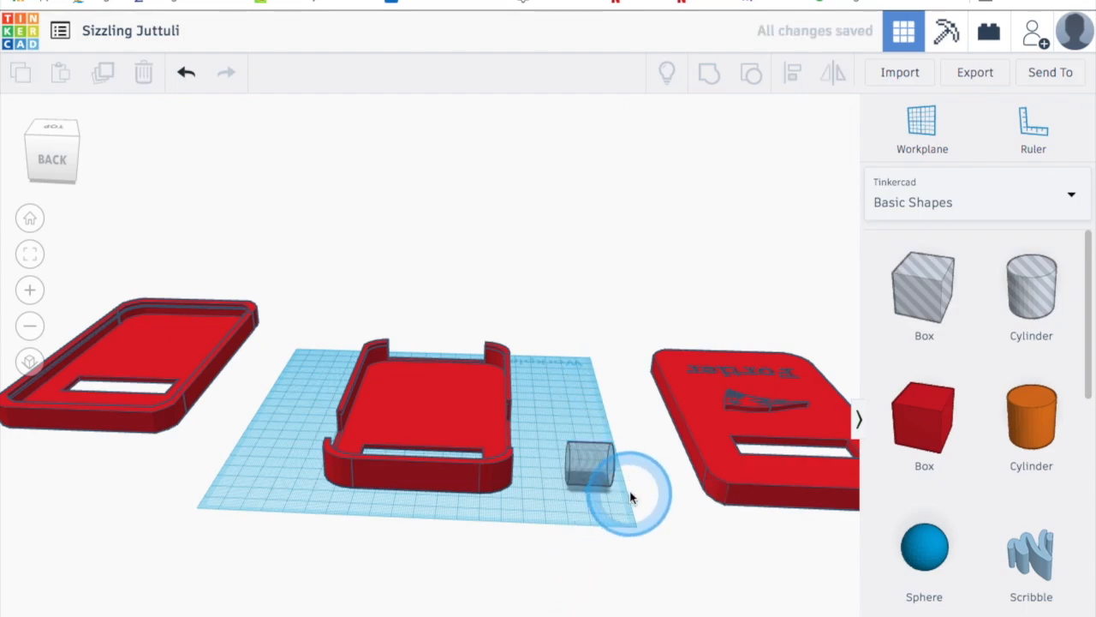
Step: Turn the lying cylinder hole 90° about the vertical axis so its round face points along the case's length
{"action": "left_click", "coordinate": [599, 478]}
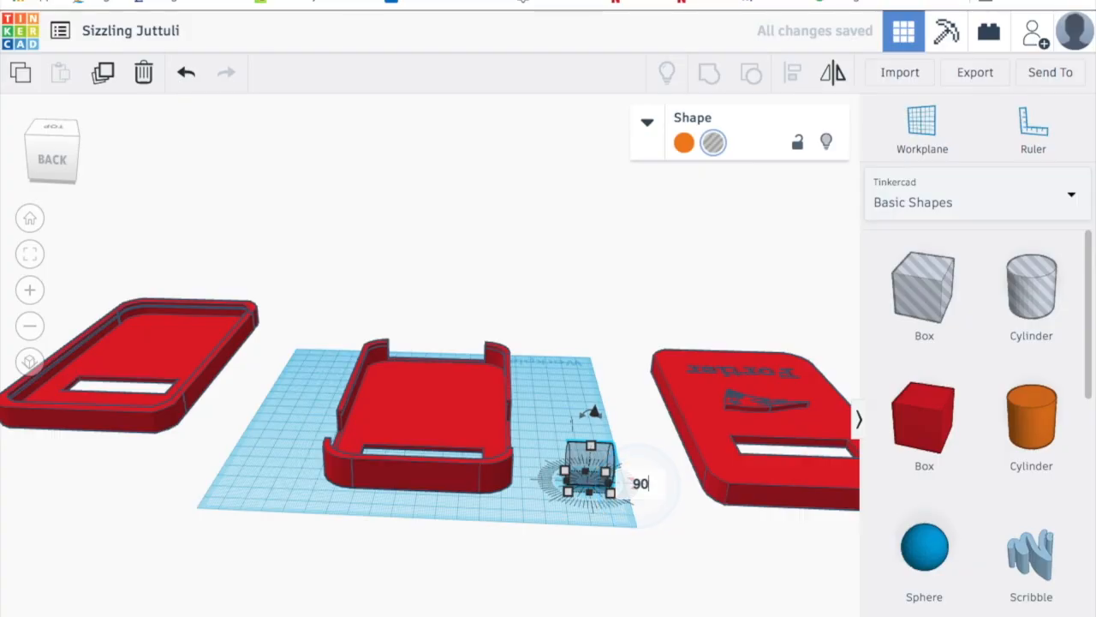
{"action": "key", "text": "Return"}
{"action": "left_click", "coordinate": [602, 503]}
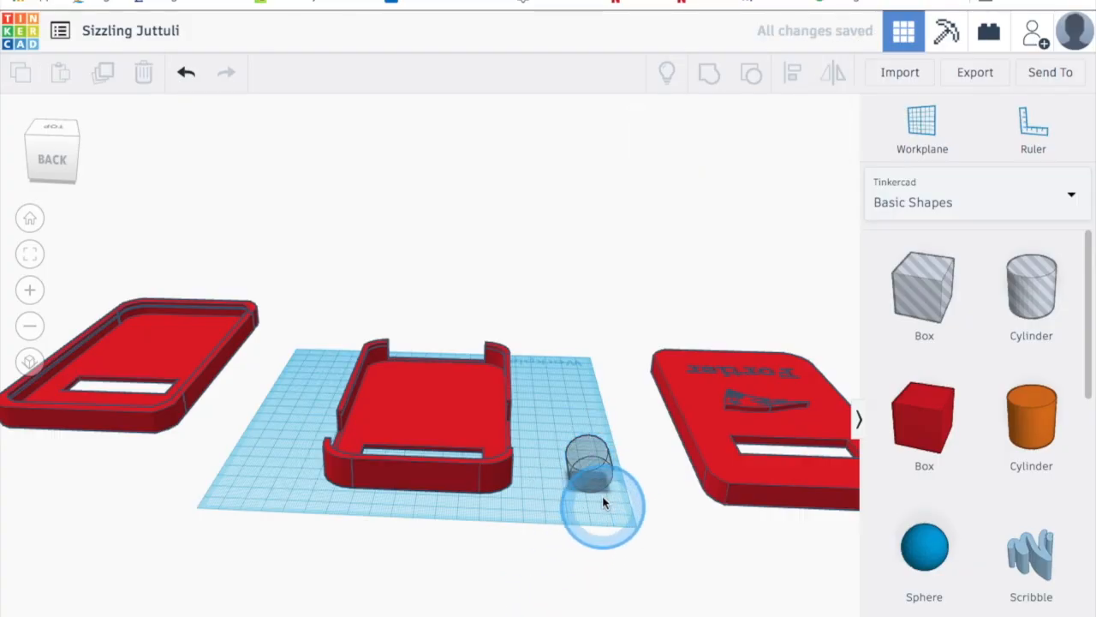
Step: Shrink the cylinder hole uniformly to 12 mm
{"action": "left_click", "coordinate": [593, 467]}
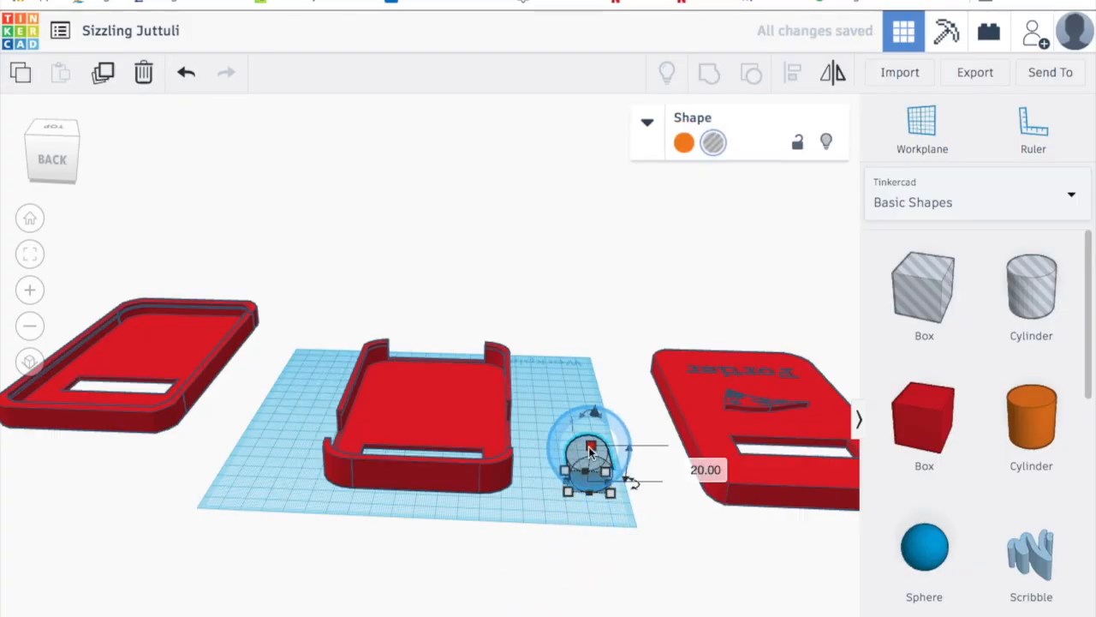
{"action": "left_click", "coordinate": [589, 448]}
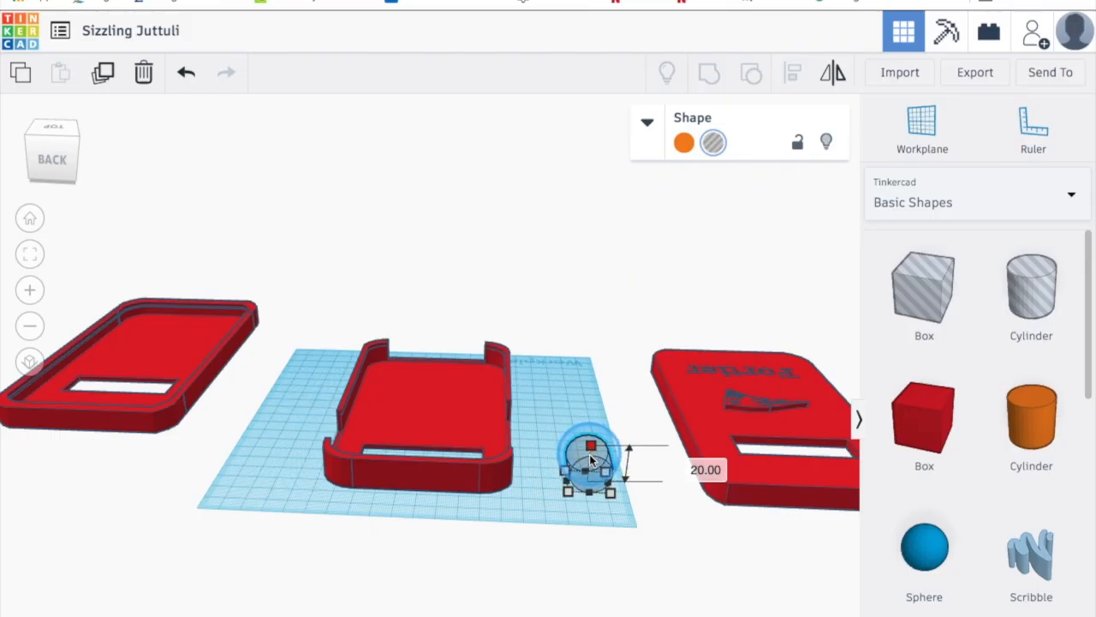
{"action": "left_click_drag", "start_coordinate": [589, 458], "coordinate": [592, 467]}
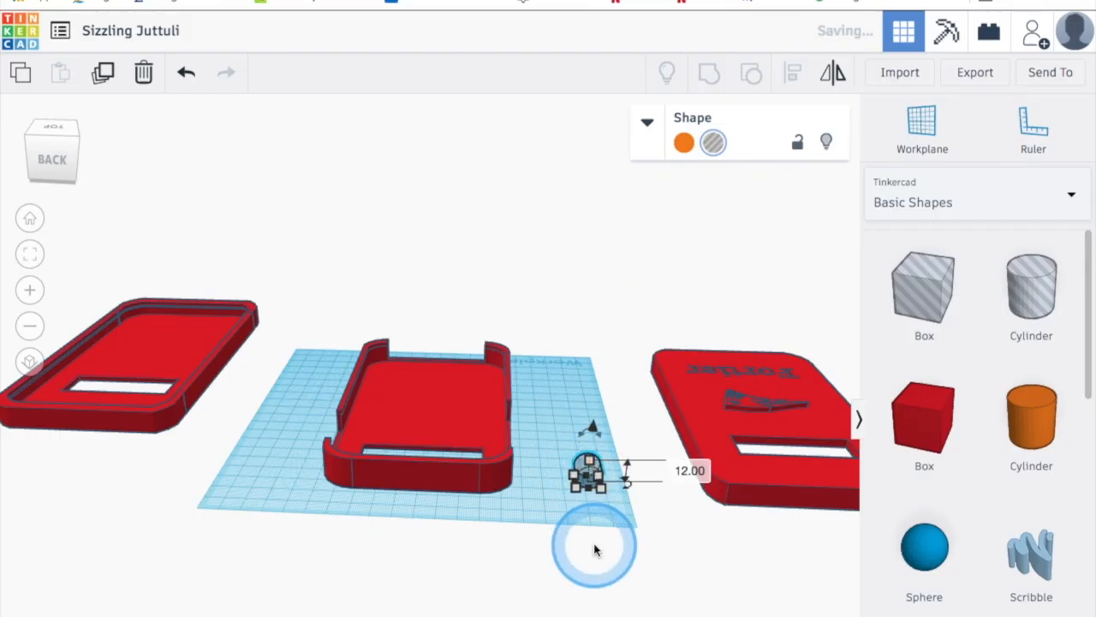
{"action": "left_click", "coordinate": [598, 512]}
Step: Move the cylinder hole in front of the case's back end wall near the corner and raise it 3 mm above the workplane
{"action": "left_click_drag", "start_coordinate": [587, 478], "coordinate": [361, 500]}
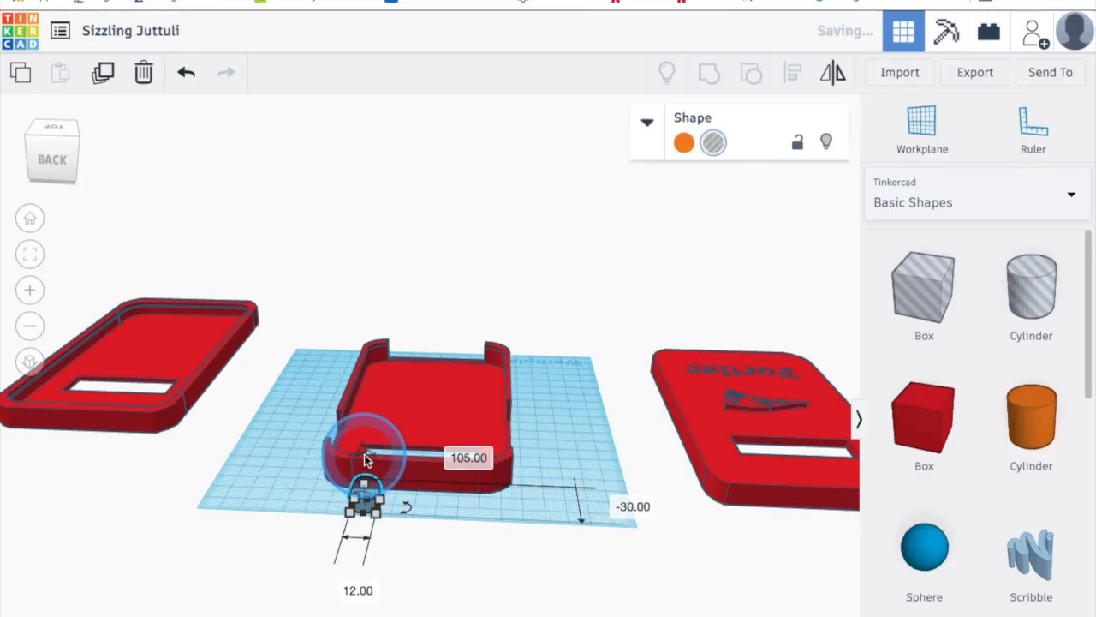
{"action": "right_click_drag", "start_coordinate": [477, 550], "coordinate": [485, 508]}
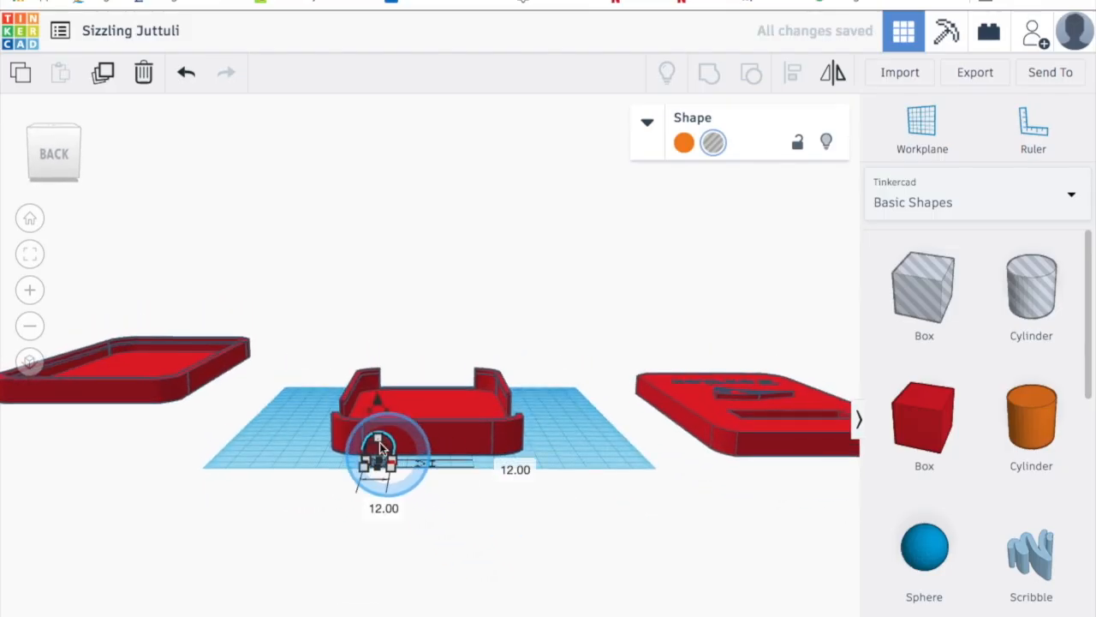
{"action": "left_click_drag", "start_coordinate": [376, 402], "coordinate": [370, 401]}
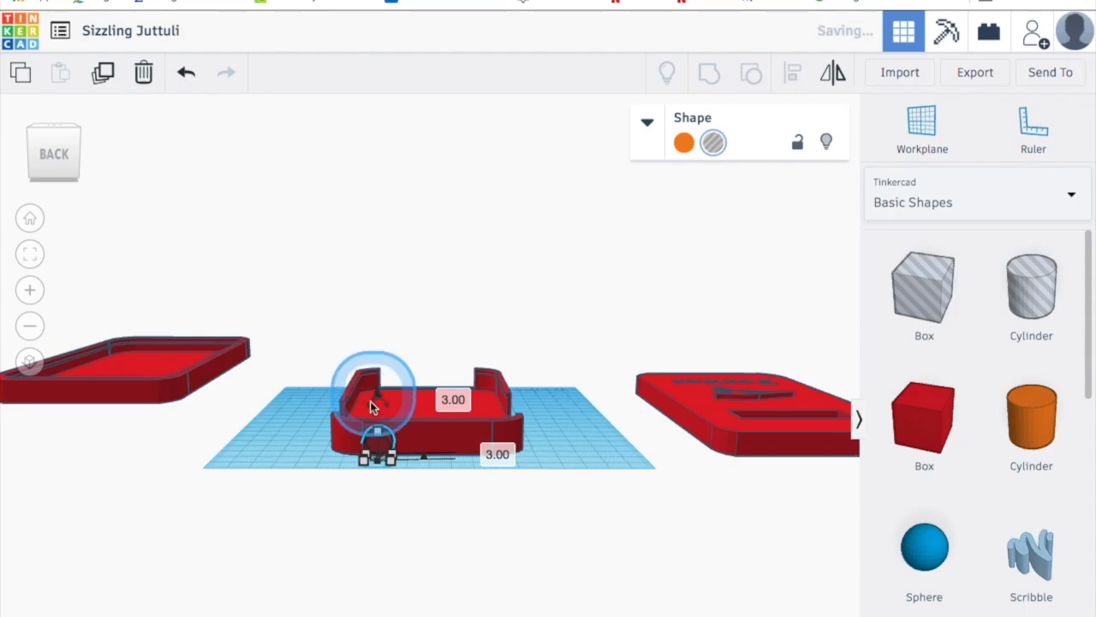
Step: Slide the cylinder hole into the back end wall and group it with the case to cut the round opening
{"action": "right_click_drag", "start_coordinate": [388, 536], "coordinate": [431, 592]}
{"action": "left_click", "coordinate": [440, 559]}
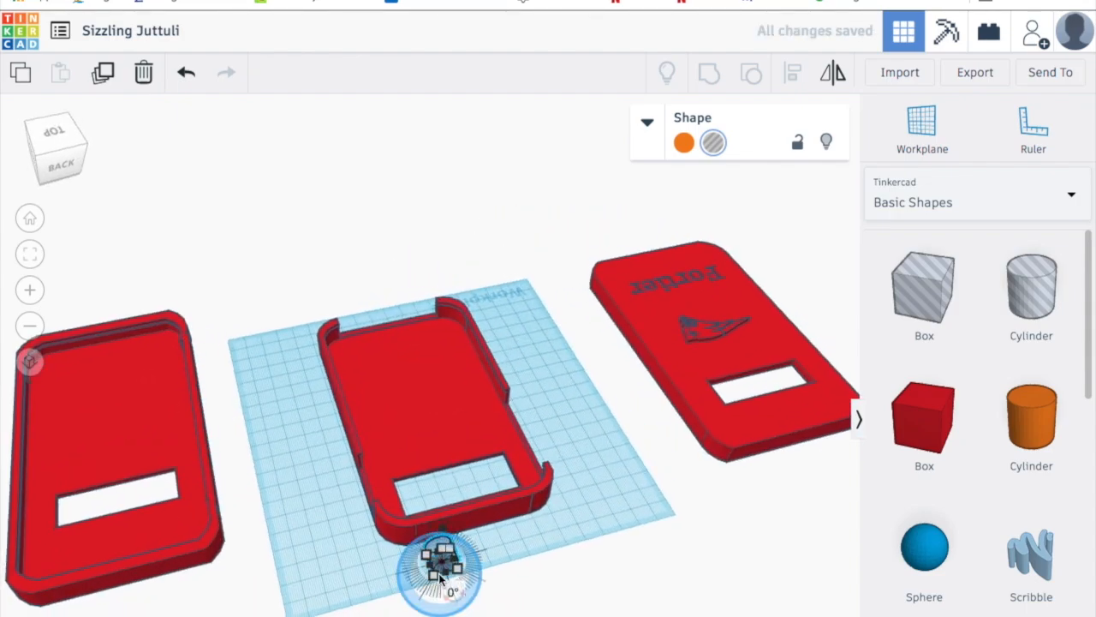
{"action": "right_click_drag", "start_coordinate": [351, 615], "coordinate": [398, 616]}
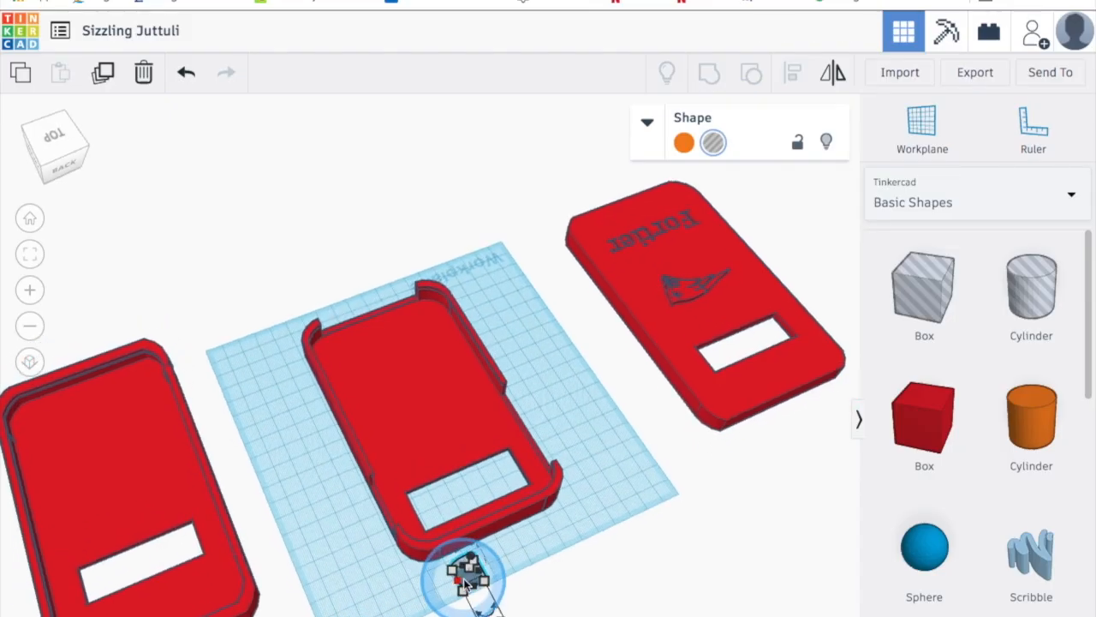
{"action": "left_click_drag", "start_coordinate": [467, 577], "coordinate": [467, 576]}
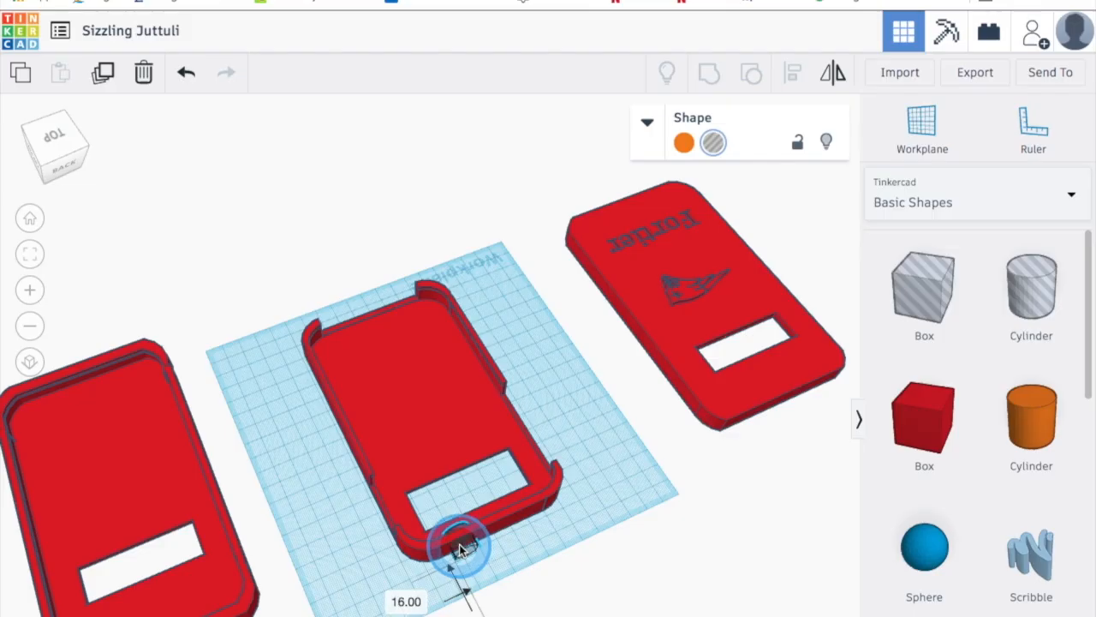
{"action": "left_click_drag", "start_coordinate": [459, 548], "coordinate": [454, 536]}
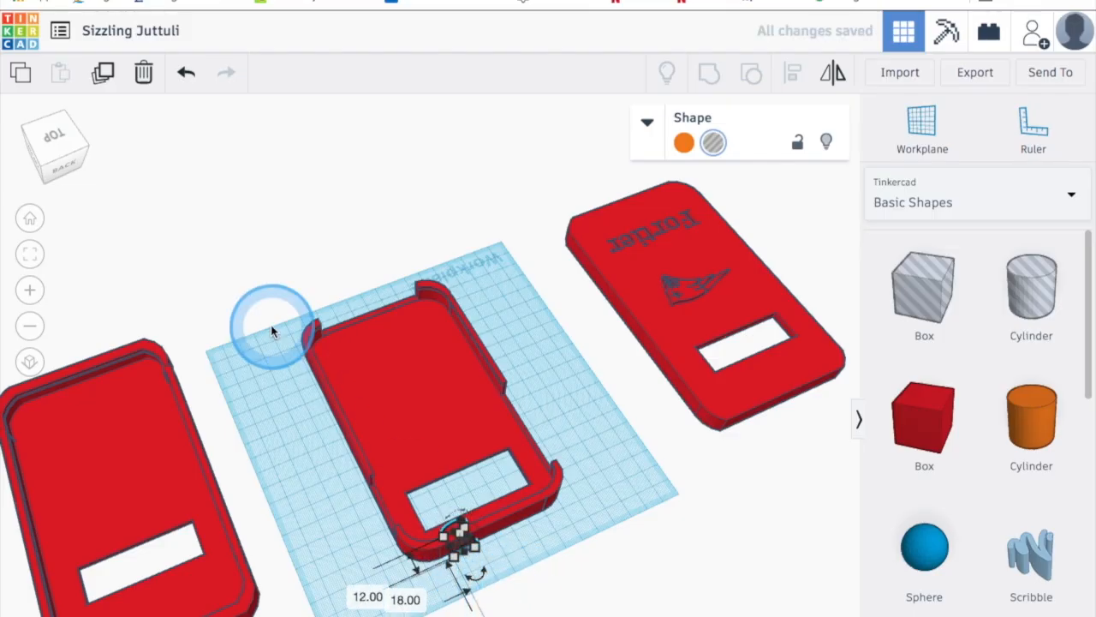
{"action": "left_click_drag", "start_coordinate": [298, 440], "coordinate": [565, 605]}
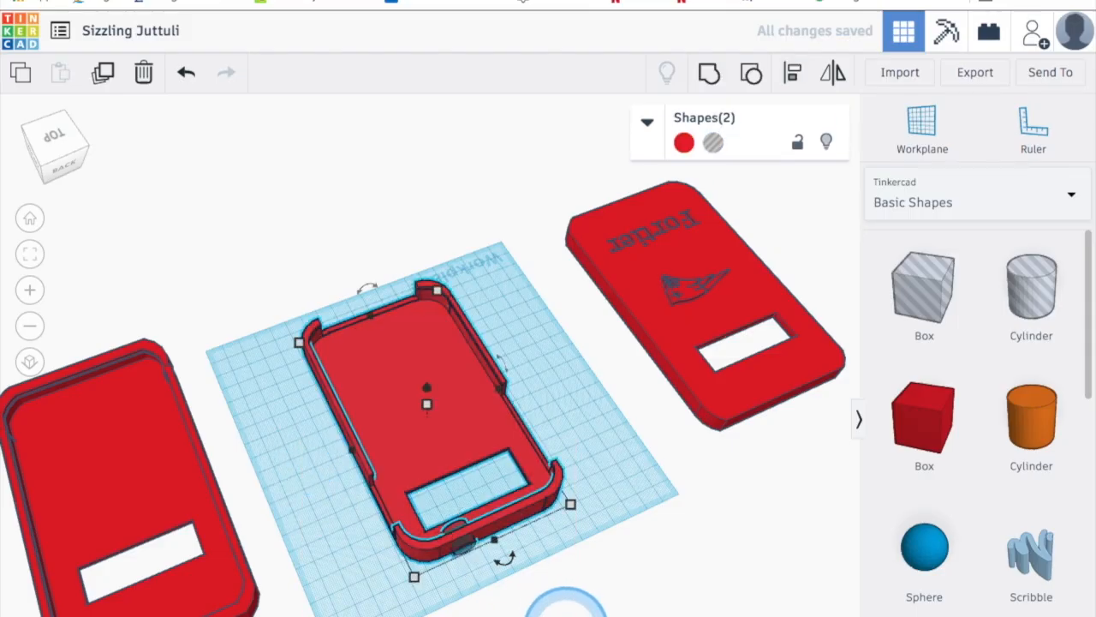
{"action": "key", "text": "ctrl+g"}
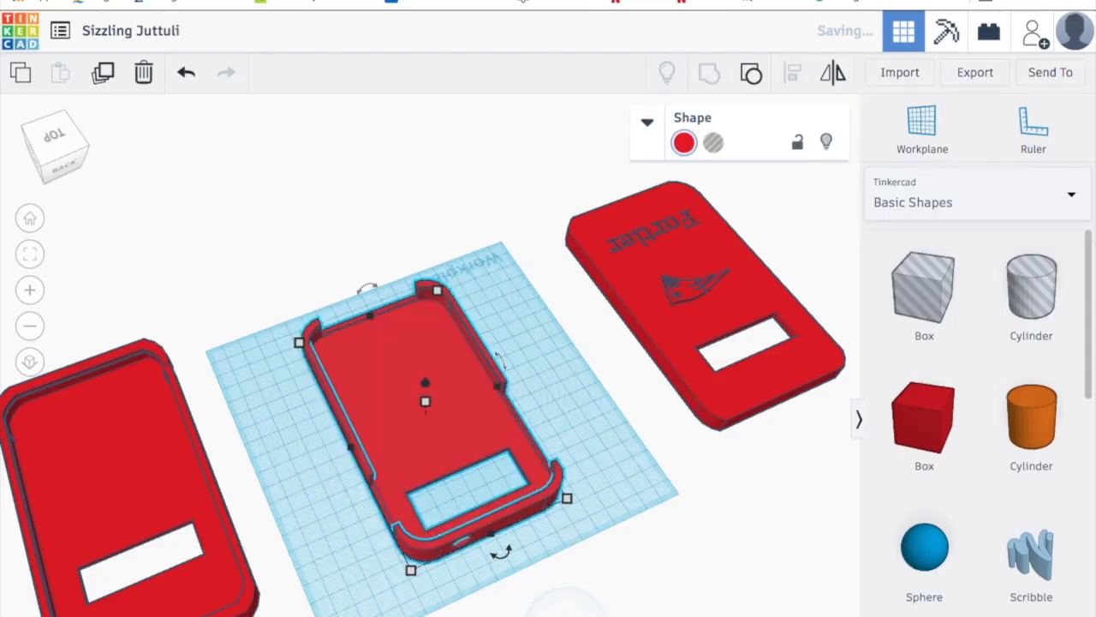
Step: Flip the phone case upside down by rotating it 180° about its long axis so its back faces up
{"action": "right_click_drag", "start_coordinate": [565, 540], "coordinate": [519, 470]}
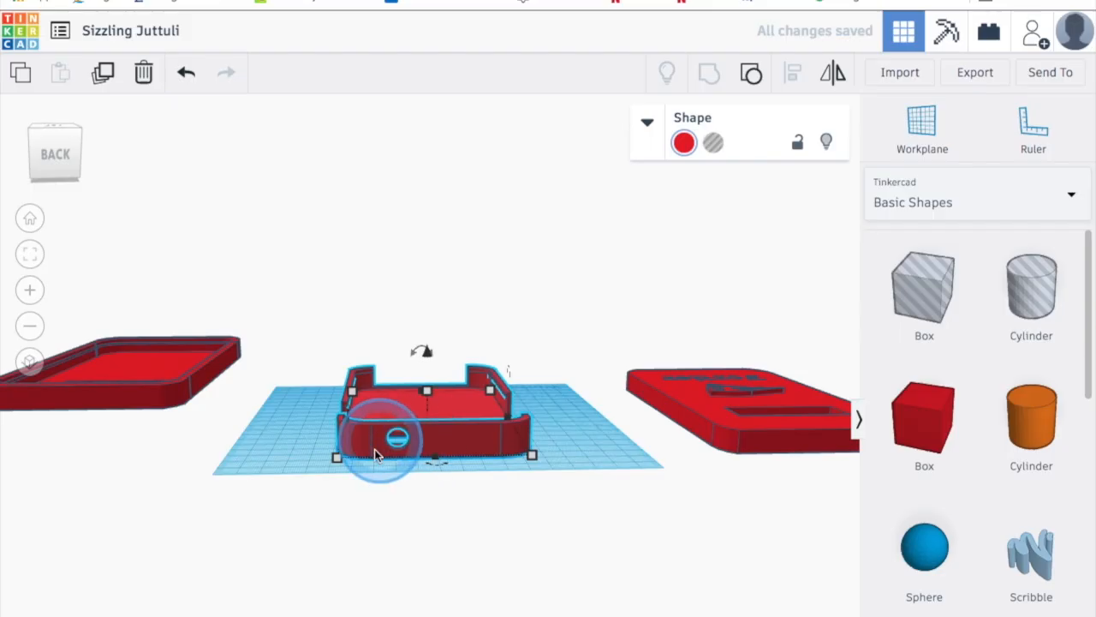
{"action": "right_click_drag", "start_coordinate": [393, 485], "coordinate": [491, 591]}
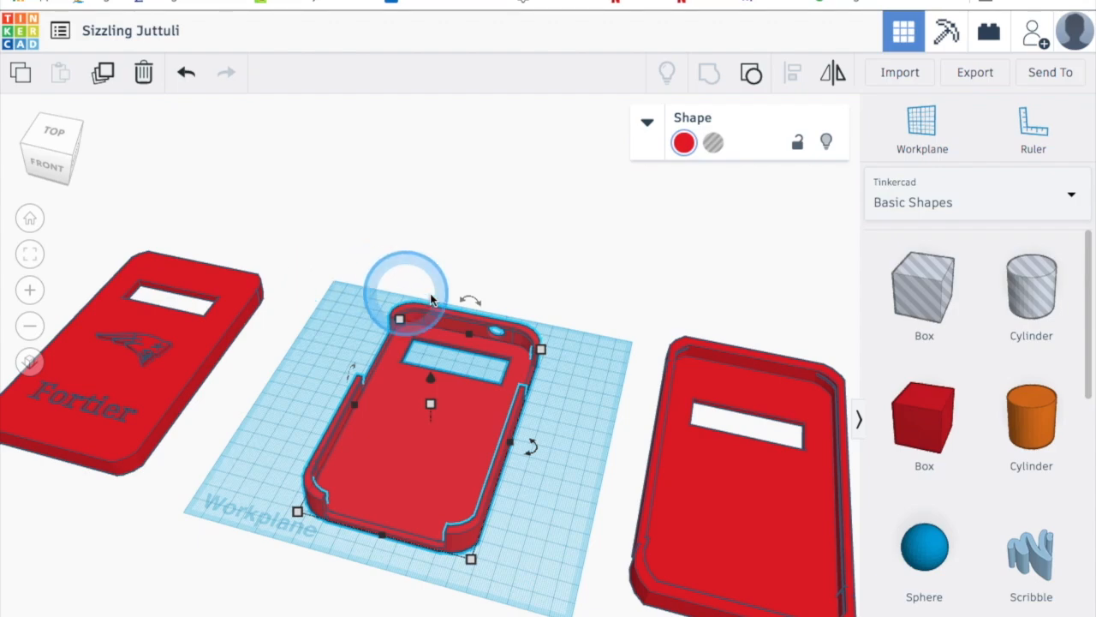
{"action": "left_click_drag", "start_coordinate": [467, 298], "coordinate": [472, 223]}
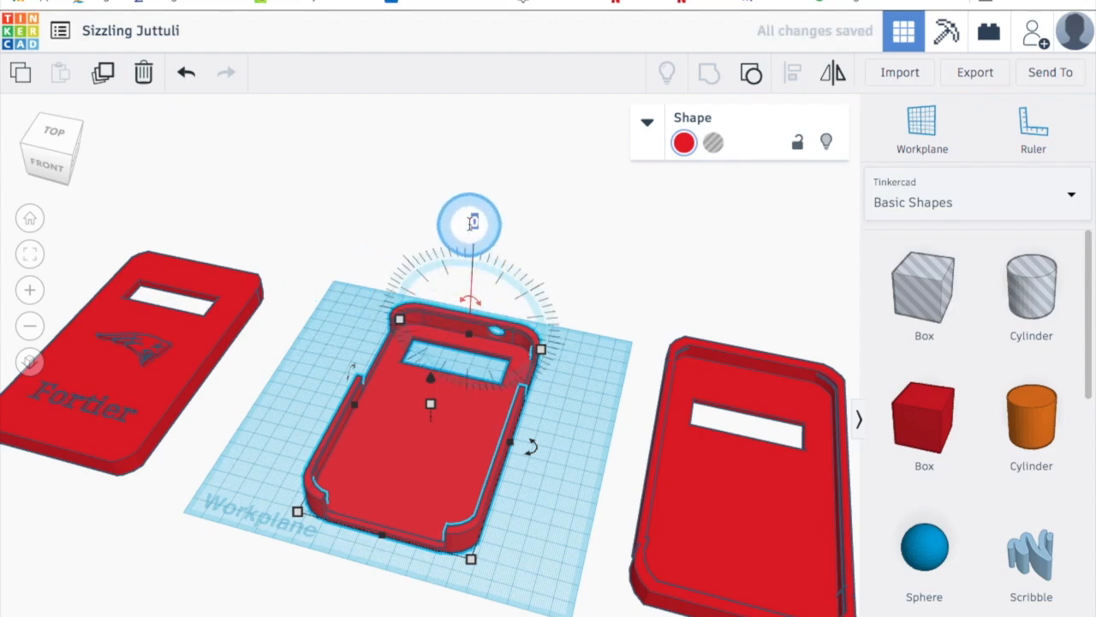
{"action": "left_click", "coordinate": [470, 224]}
{"action": "type", "text": "18"}
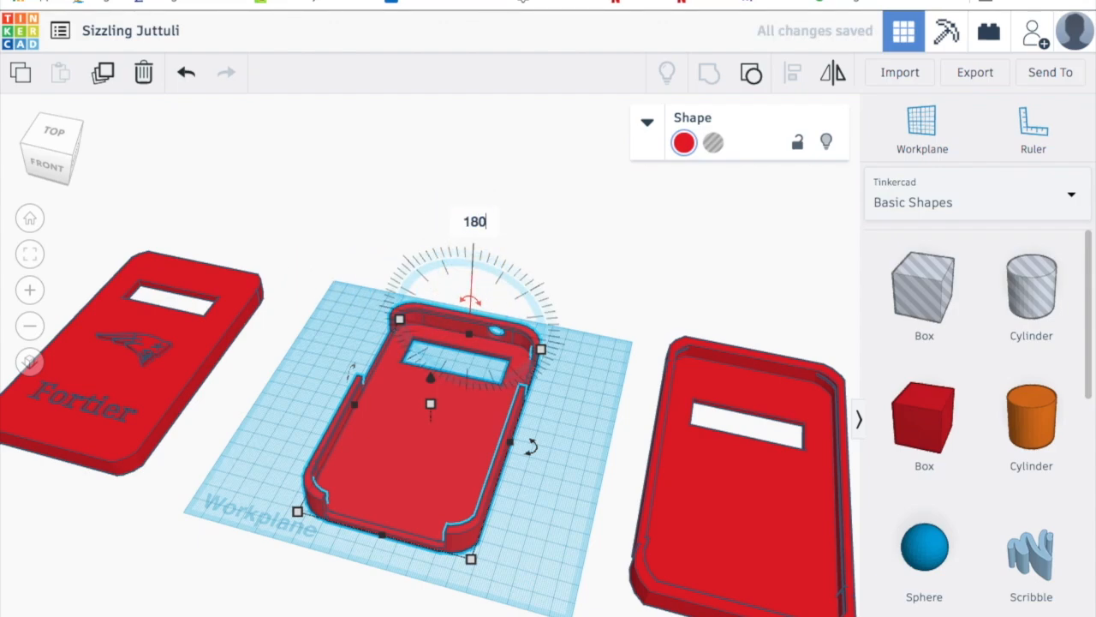
{"action": "key", "text": "Return"}
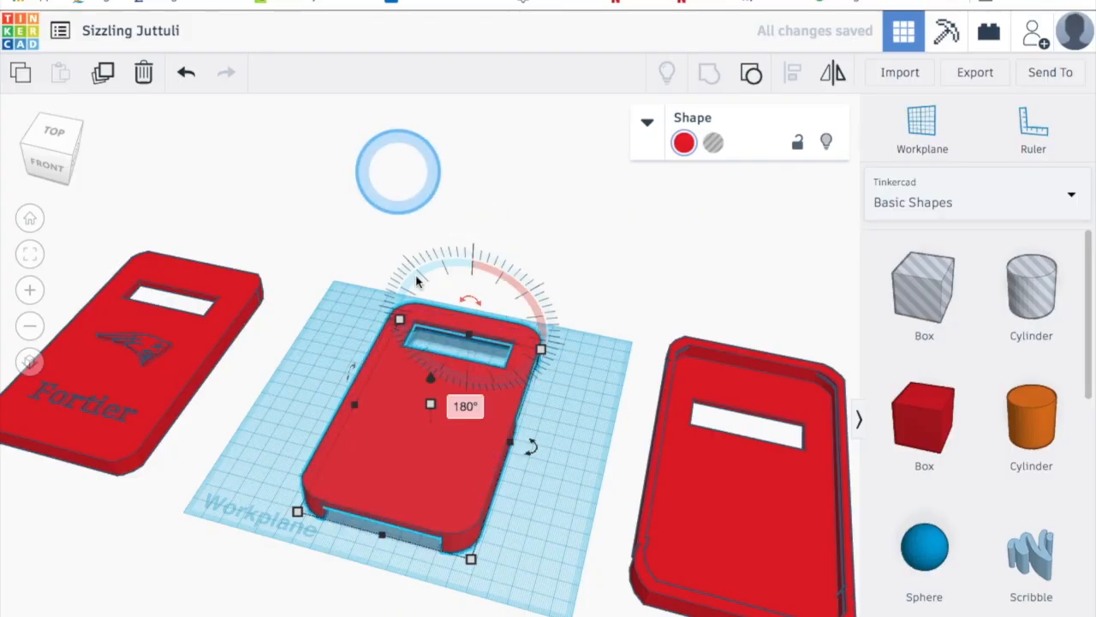
{"action": "left_click", "coordinate": [538, 514]}
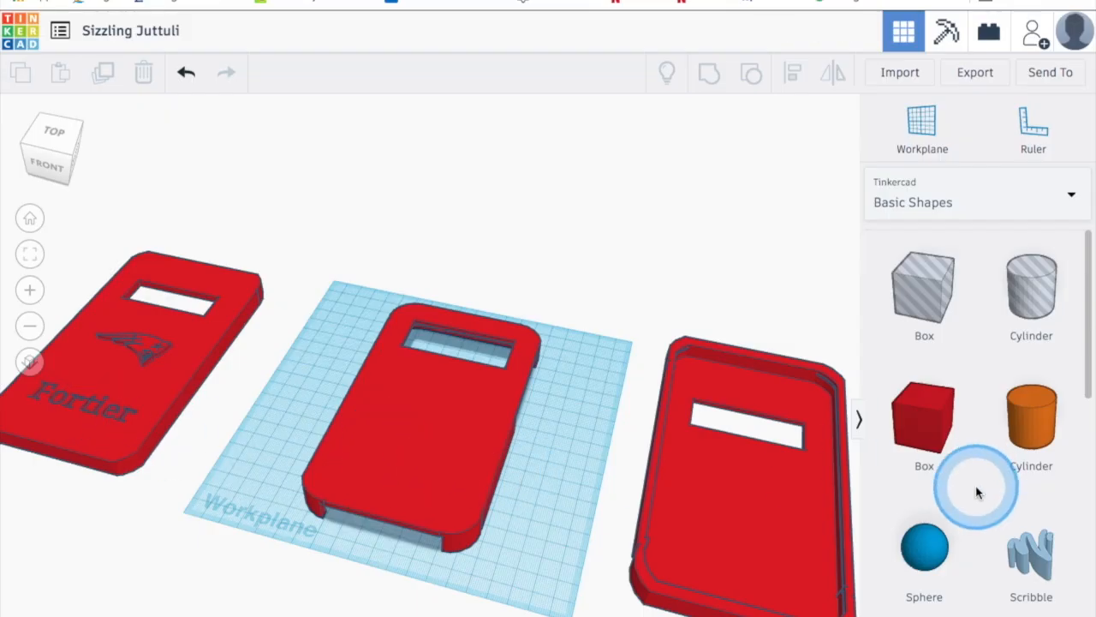
Step: Place a Text shape in front of the case's open end and shrink it to about 15 mm deep
{"action": "scroll", "coordinate": [974, 501], "scroll_direction": "down", "scroll_amount": 7}
{"action": "scroll", "coordinate": [976, 513], "scroll_direction": "up", "scroll_amount": 1}
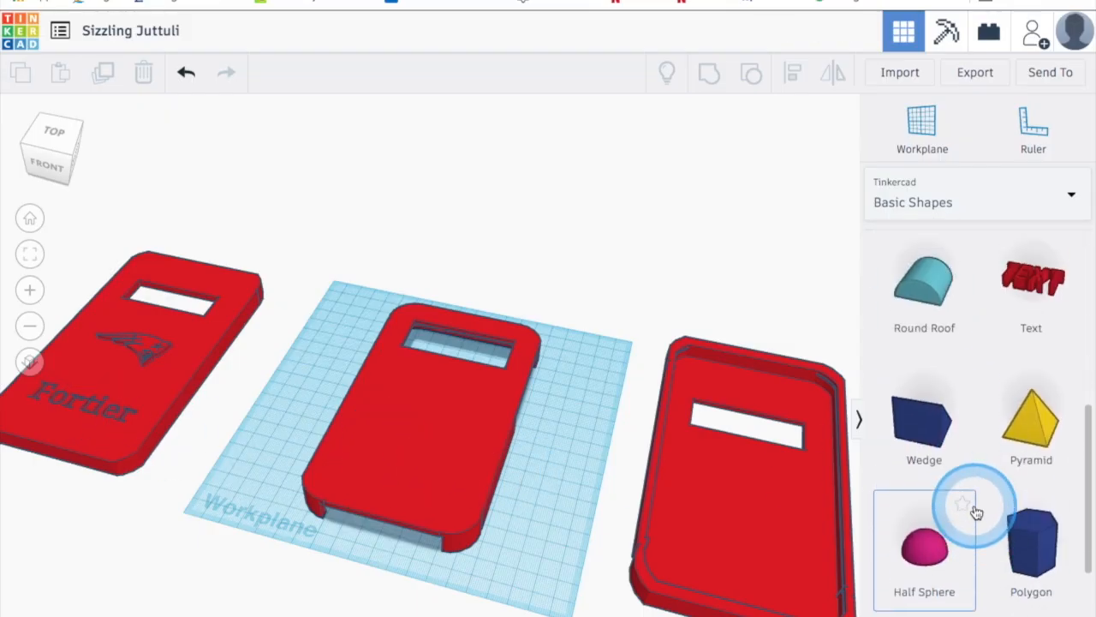
{"action": "scroll", "coordinate": [976, 512], "scroll_direction": "up", "scroll_amount": 2}
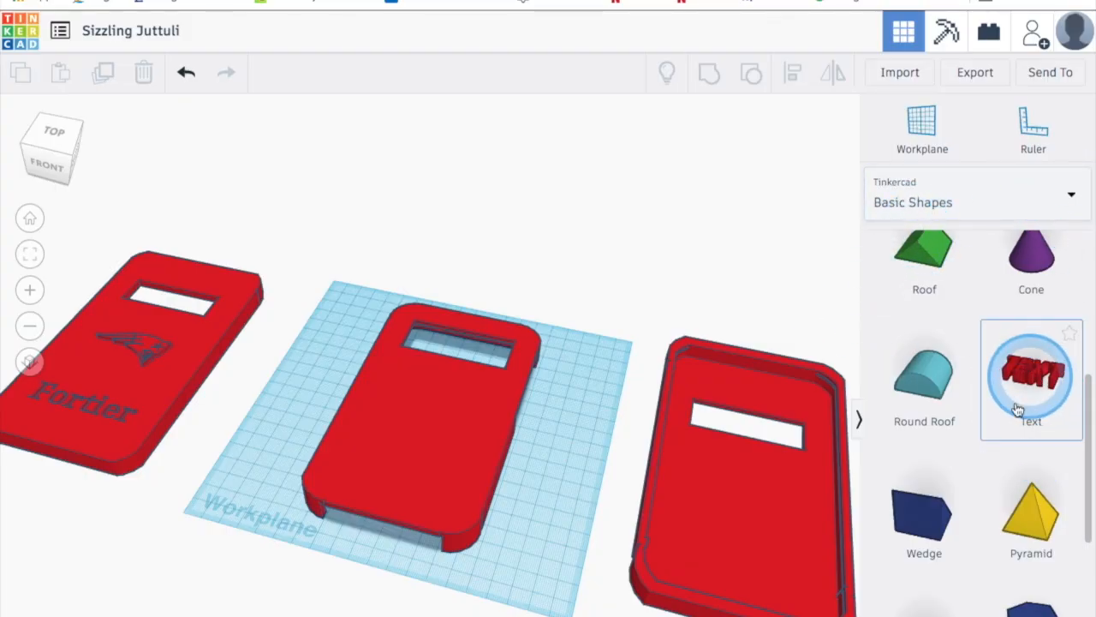
{"action": "scroll", "coordinate": [1002, 459], "scroll_direction": "up", "scroll_amount": 1}
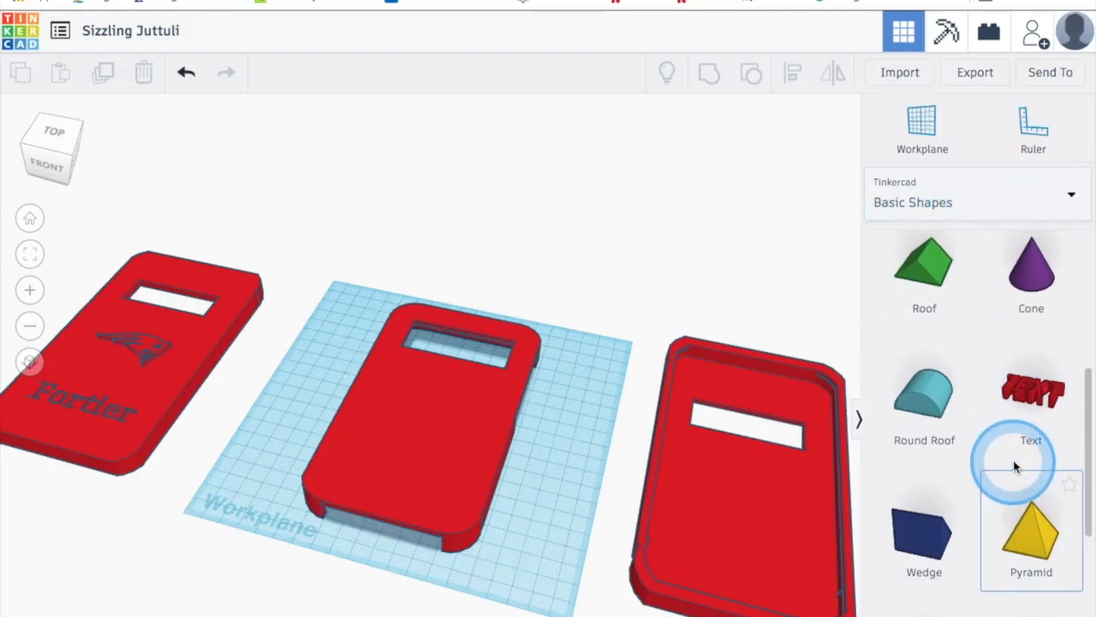
{"action": "left_click", "coordinate": [1027, 415]}
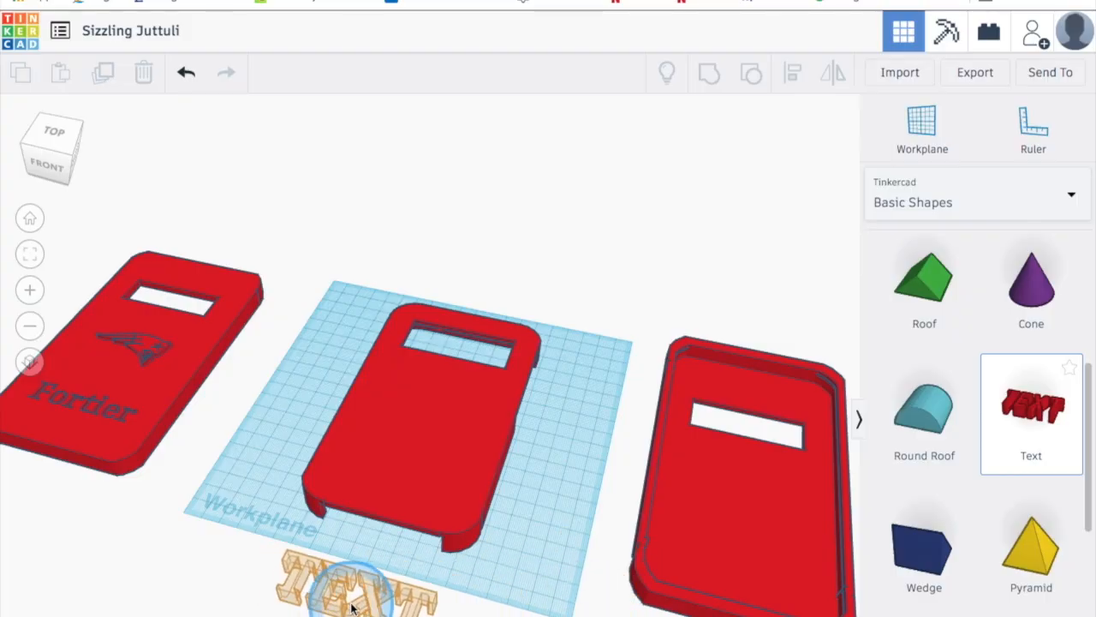
{"action": "left_click", "coordinate": [351, 607]}
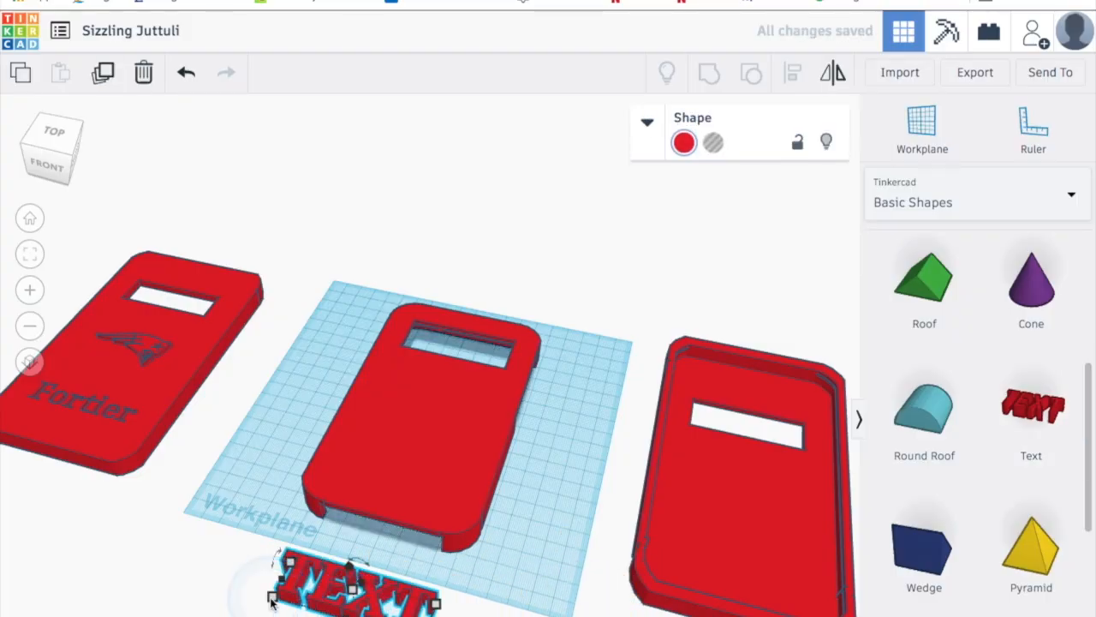
{"action": "left_click_drag", "start_coordinate": [271, 601], "coordinate": [323, 607]}
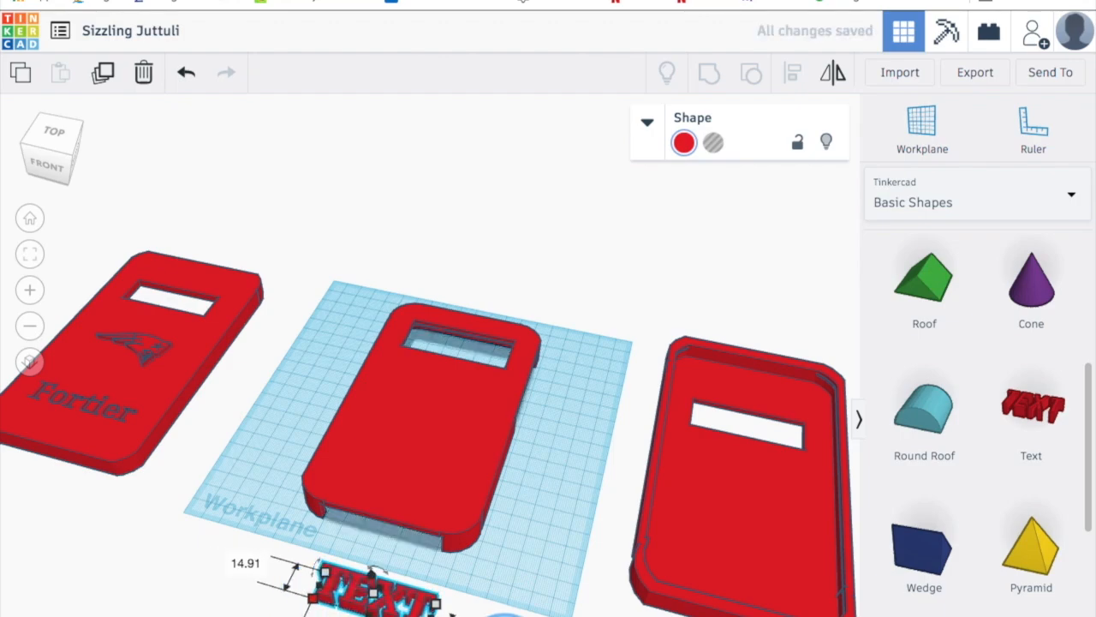
Step: Replace the Text shape's default wording with the surname engraved on the neighbouring finished case
{"action": "left_click", "coordinate": [649, 127]}
{"action": "left_click", "coordinate": [745, 276]}
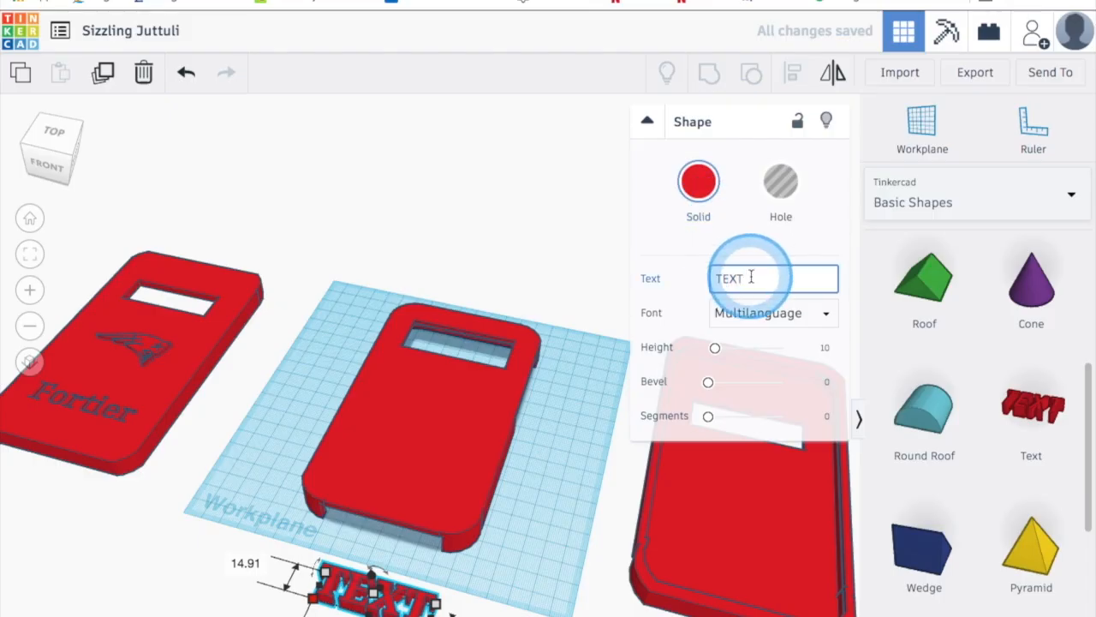
{"action": "key", "text": "BackSpace"}
{"action": "key", "text": "BackSpace"}
{"action": "key", "text": "BackSpace"}
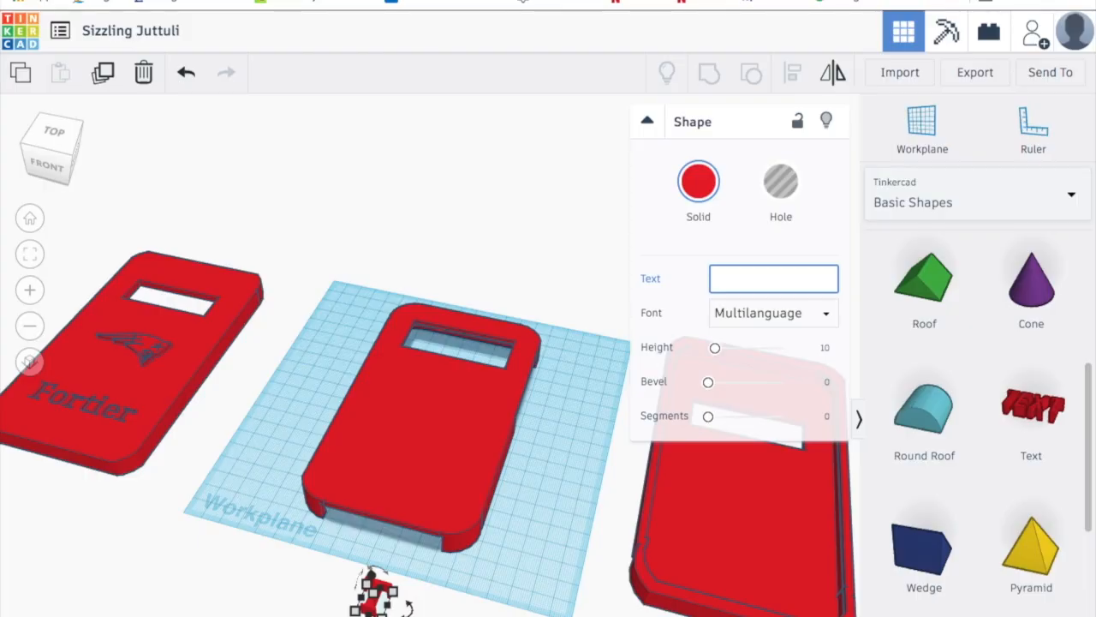
{"action": "type", "text": "Foriter"}
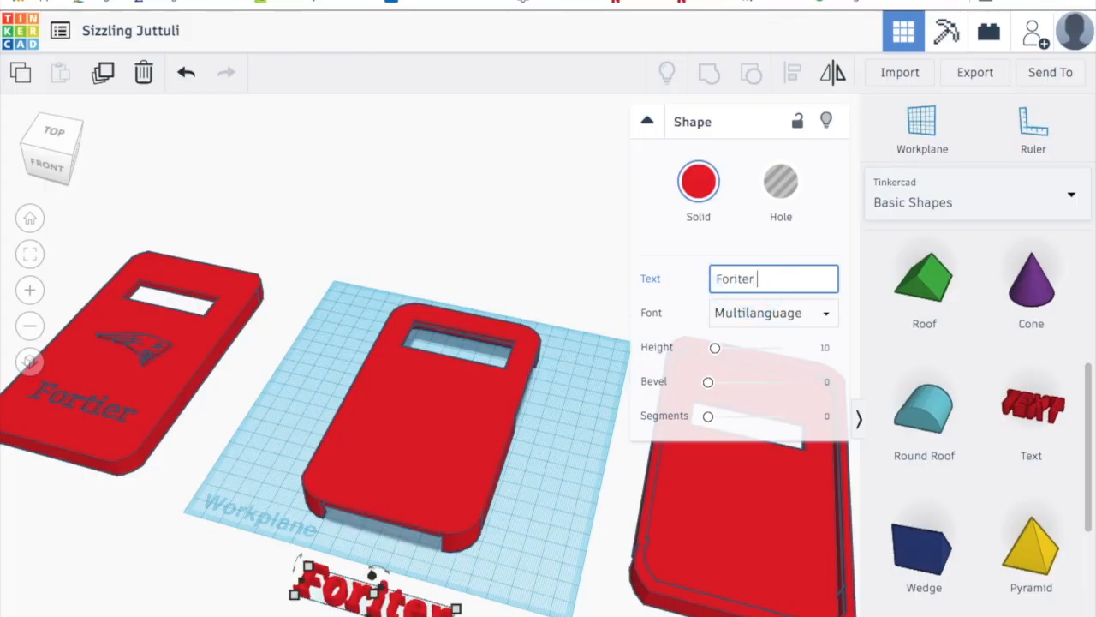
{"action": "key", "text": "BackSpace"}
{"action": "key", "text": "BackSpace"}
{"action": "key", "text": "BackSpace"}
{"action": "key", "text": "BackSpace"}
{"action": "key", "text": "BackSpace"}
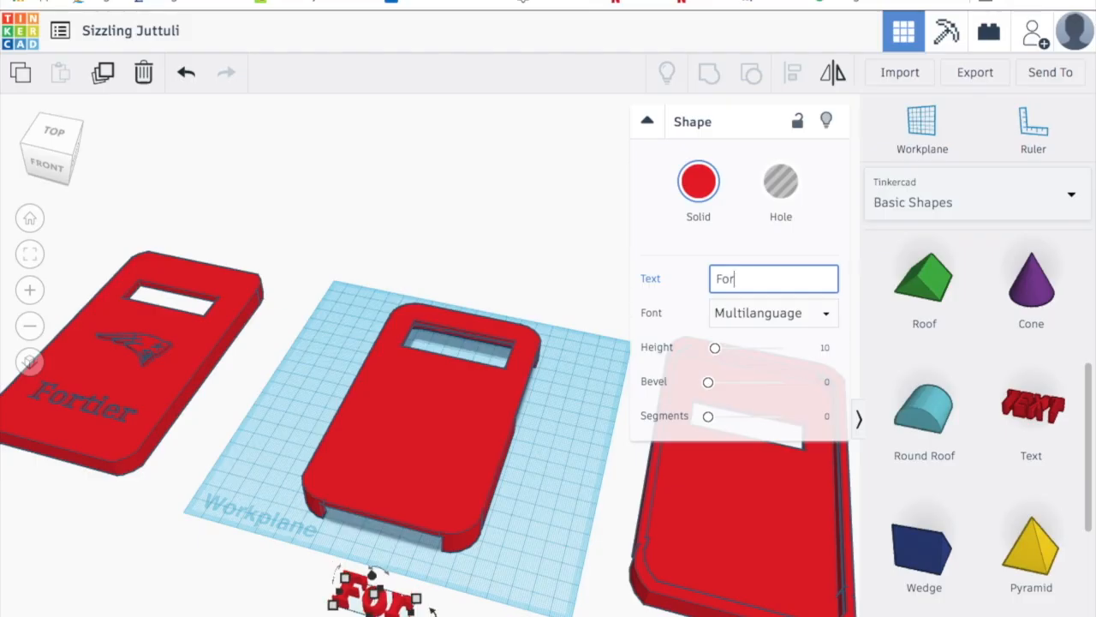
{"action": "type", "text": "tier"}
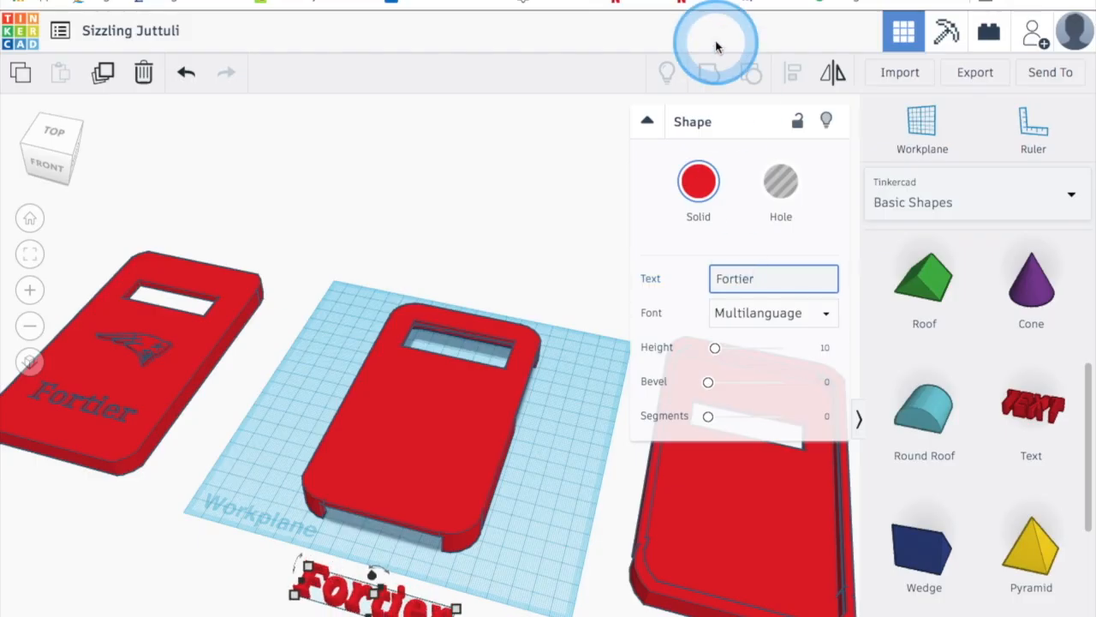
Step: Shrink the surname text slightly and move it onto the case's back near the end opposite the window
{"action": "left_click", "coordinate": [401, 604]}
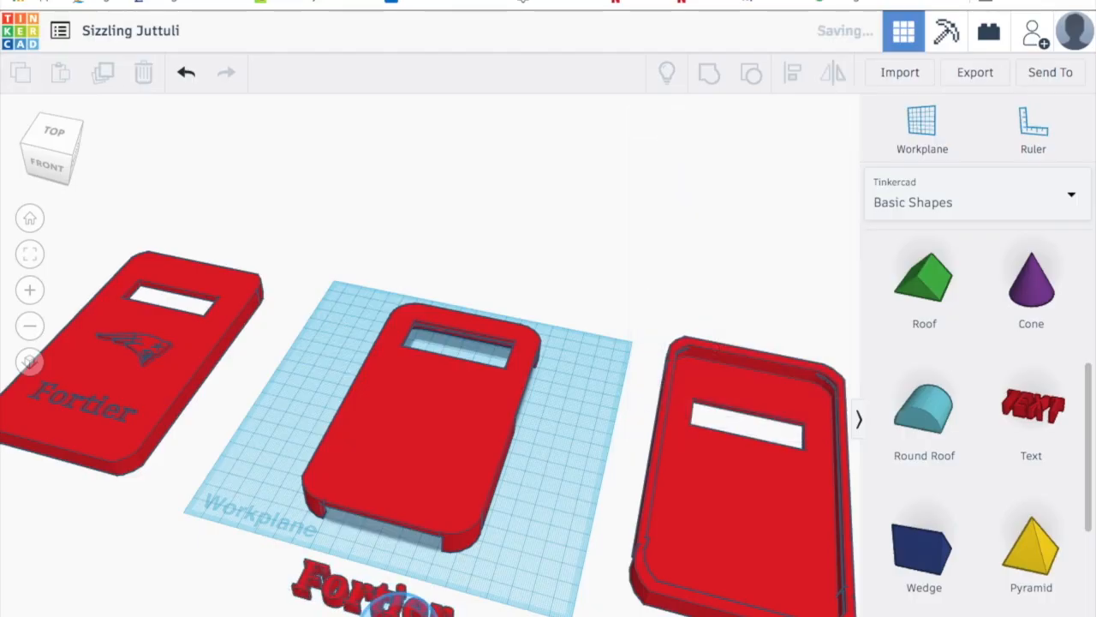
{"action": "left_click", "coordinate": [422, 600]}
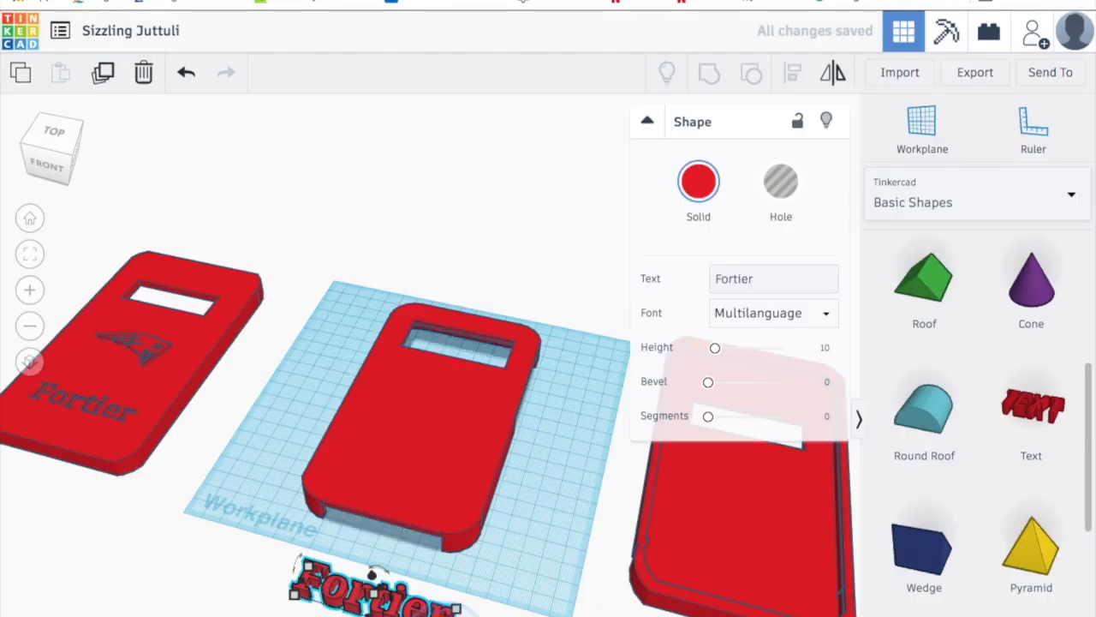
{"action": "left_click_drag", "start_coordinate": [442, 611], "coordinate": [431, 603]}
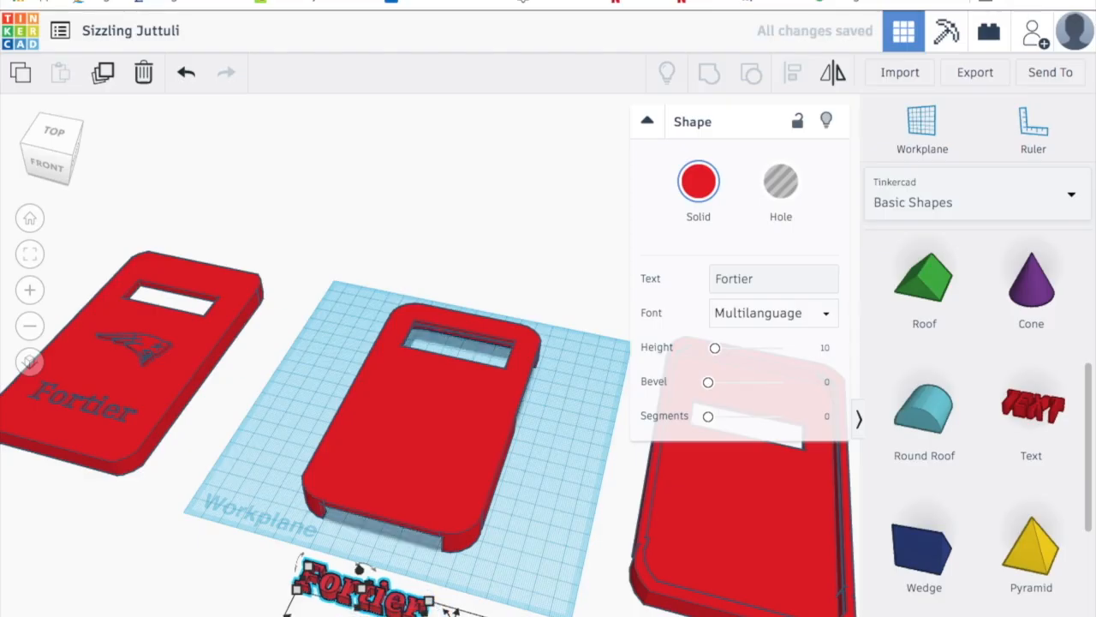
{"action": "right_click_drag", "start_coordinate": [375, 601], "coordinate": [425, 569]}
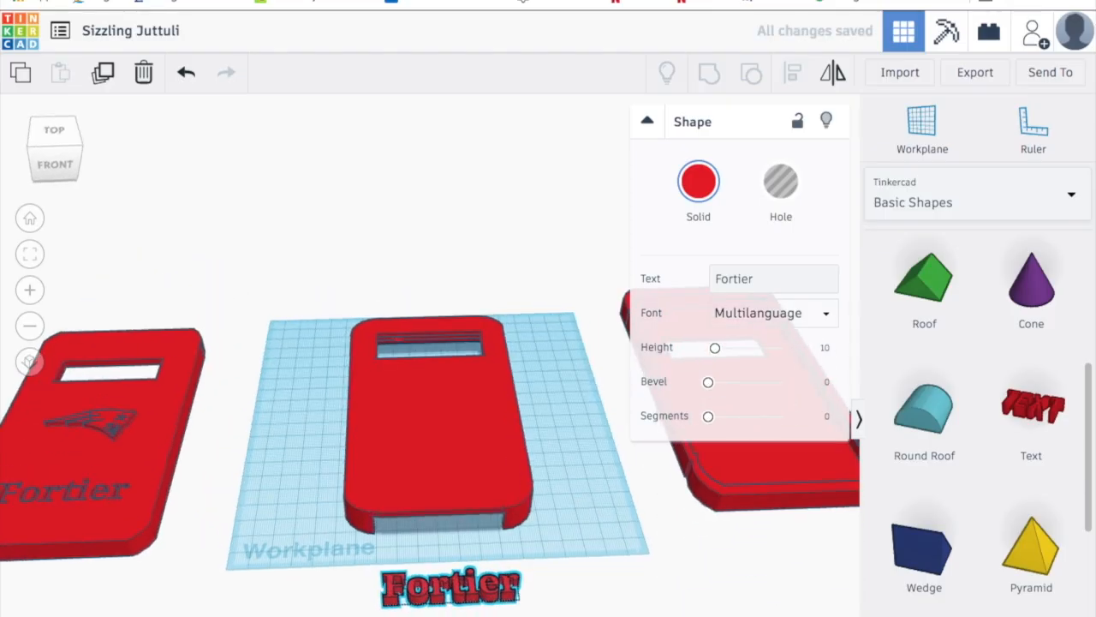
{"action": "left_click_drag", "start_coordinate": [451, 582], "coordinate": [449, 523]}
{"action": "right_click_drag", "start_coordinate": [454, 595], "coordinate": [419, 589]}
{"action": "left_click_drag", "start_coordinate": [421, 591], "coordinate": [435, 502]}
Step: Align the surname text and the case on their centres across the case's width
{"action": "left_click_drag", "start_coordinate": [280, 407], "coordinate": [462, 546]}
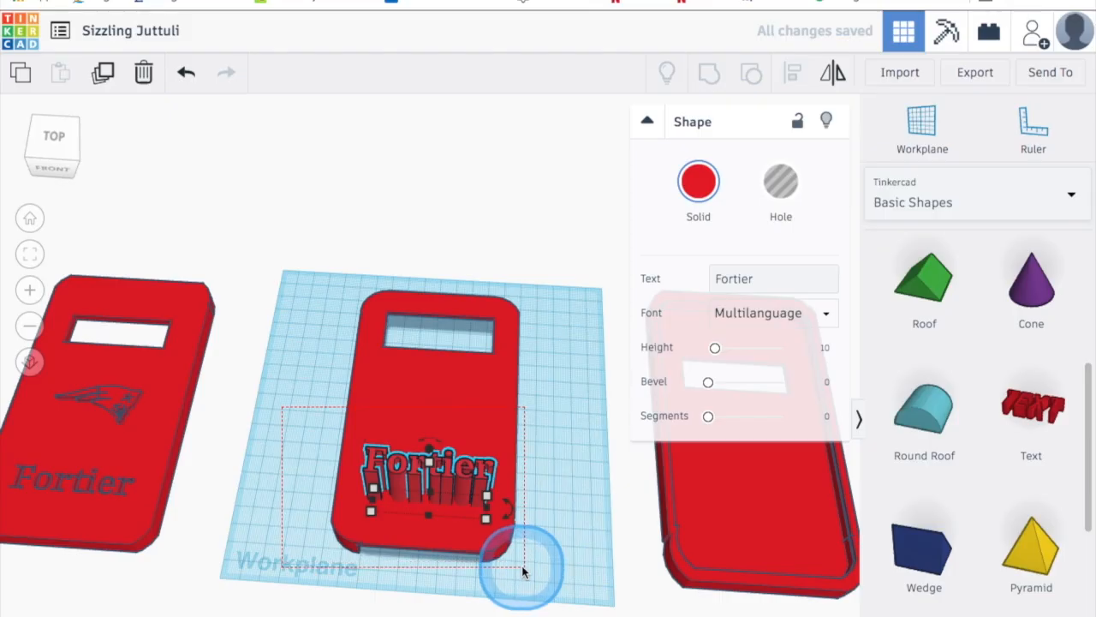
{"action": "left_click_drag", "start_coordinate": [522, 565], "coordinate": [521, 568]}
{"action": "key", "text": "l"}
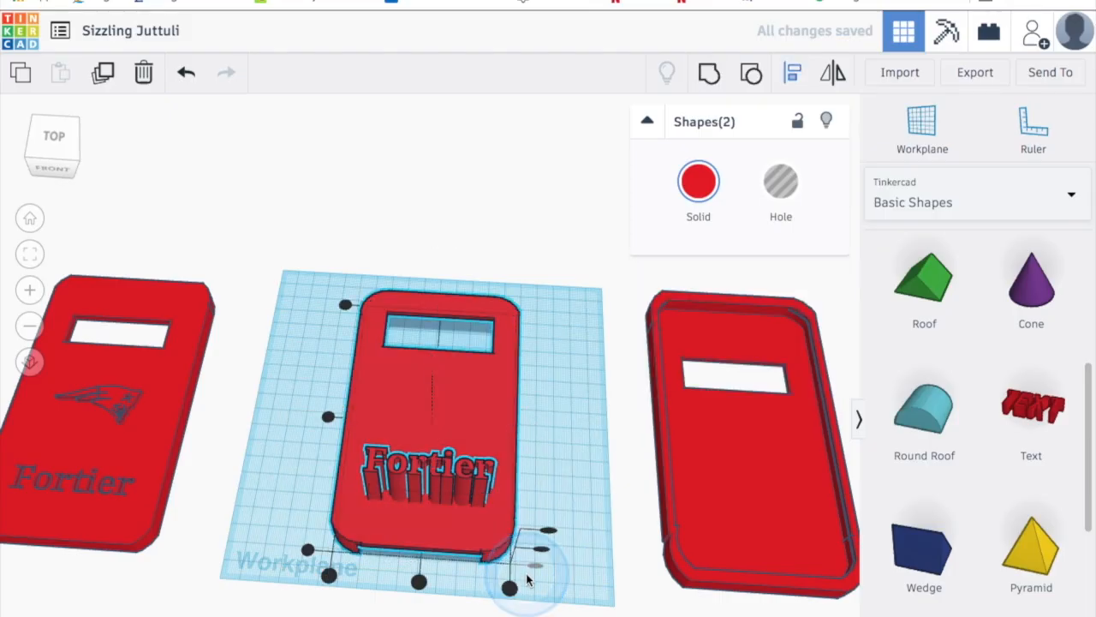
{"action": "left_click", "coordinate": [419, 582]}
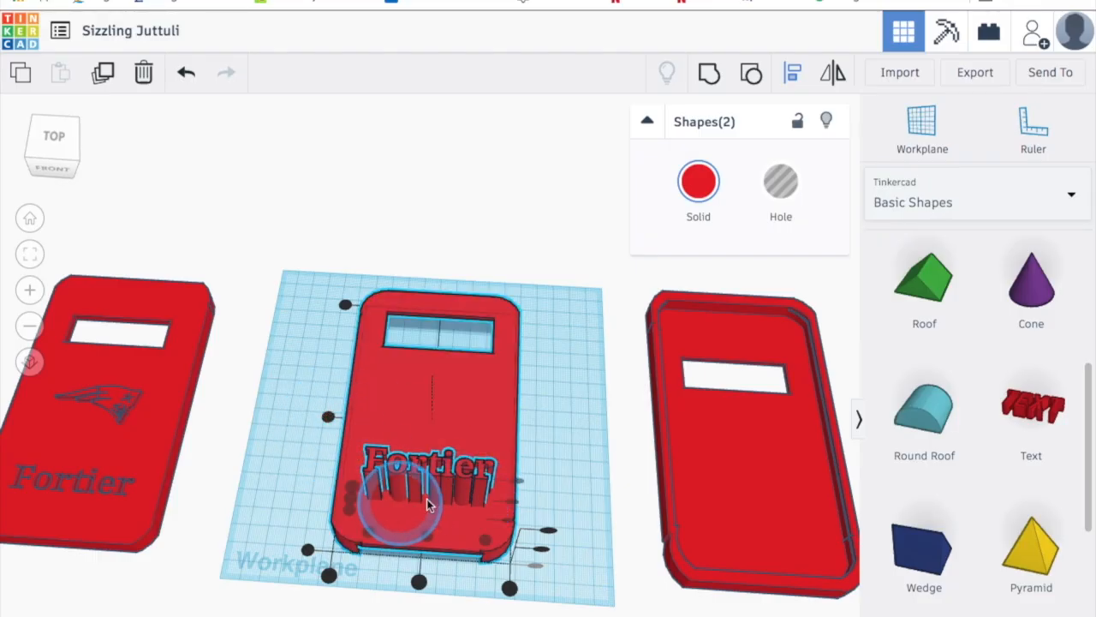
{"action": "left_click", "coordinate": [419, 583]}
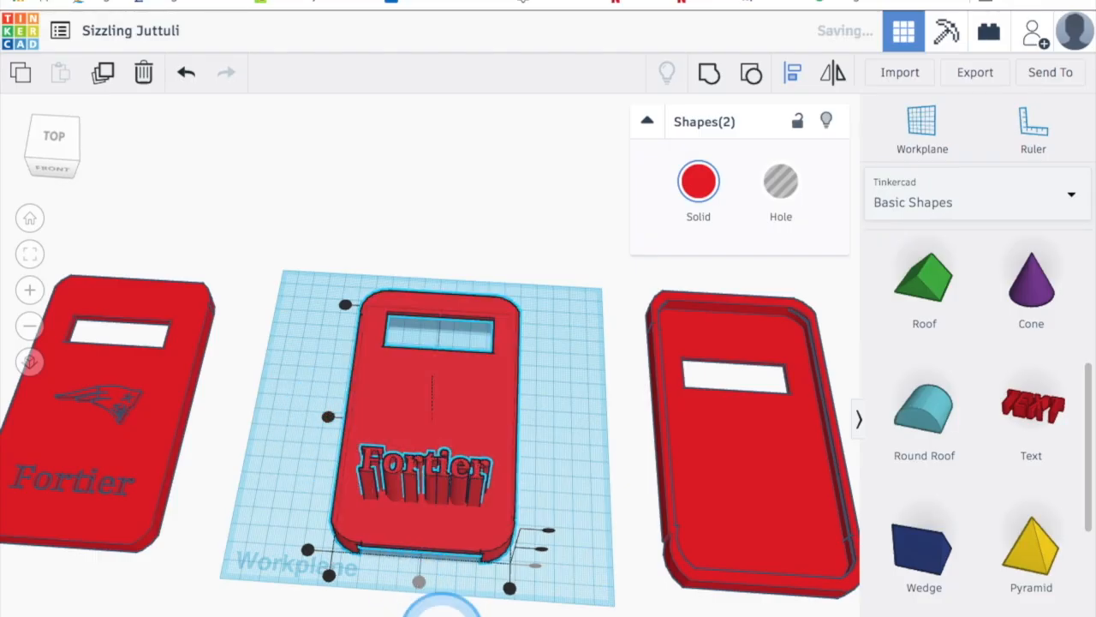
{"action": "left_click", "coordinate": [442, 605]}
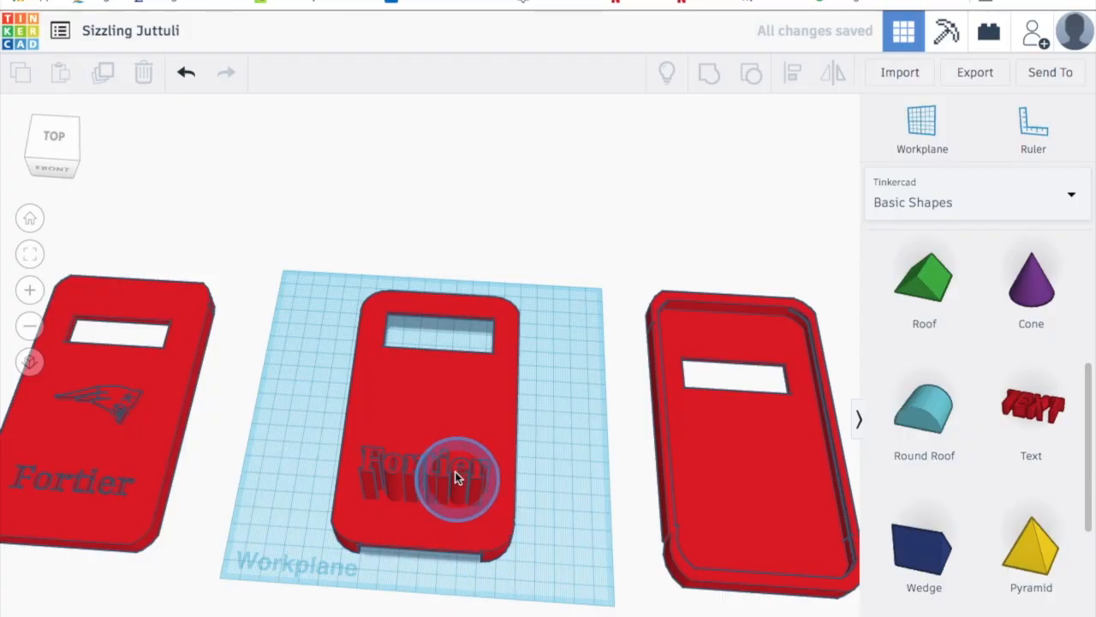
Step: Turn the surname text into a hole and group it with the case to cut the lettering into the back
{"action": "left_click", "coordinate": [448, 497]}
{"action": "left_click", "coordinate": [780, 180]}
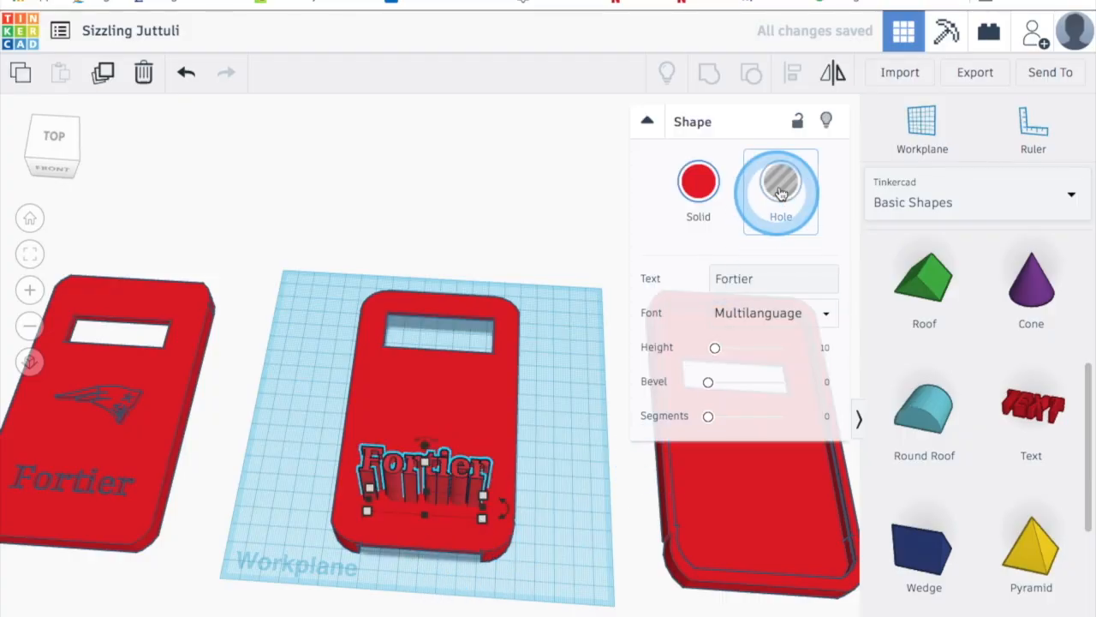
{"action": "left_click", "coordinate": [465, 610]}
{"action": "left_click_drag", "start_coordinate": [334, 451], "coordinate": [531, 608]}
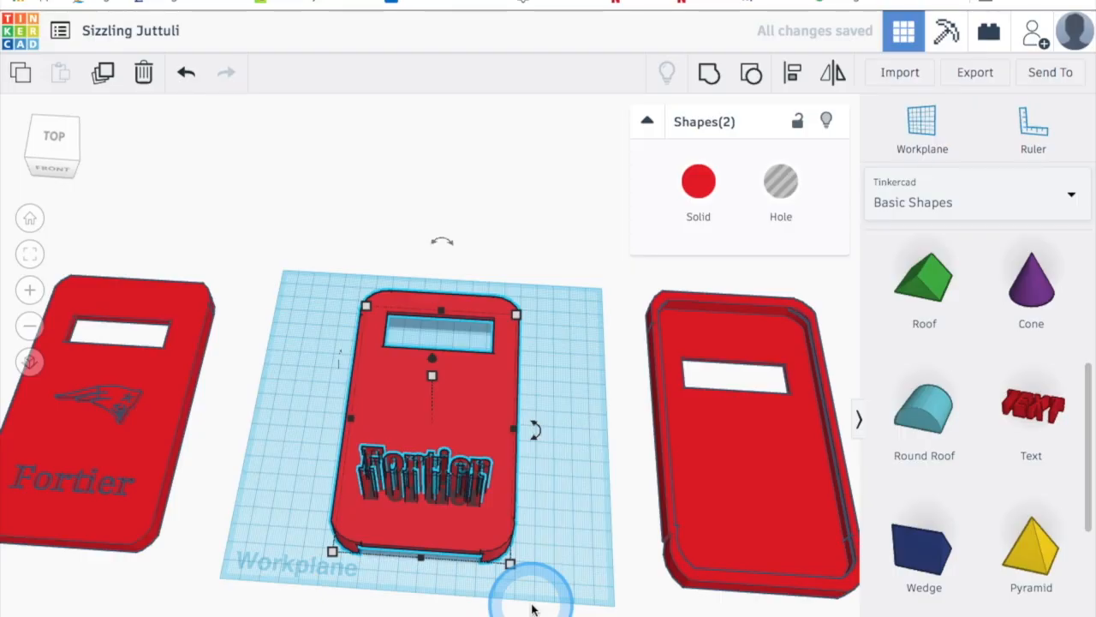
{"action": "key", "text": "ctrl+g"}
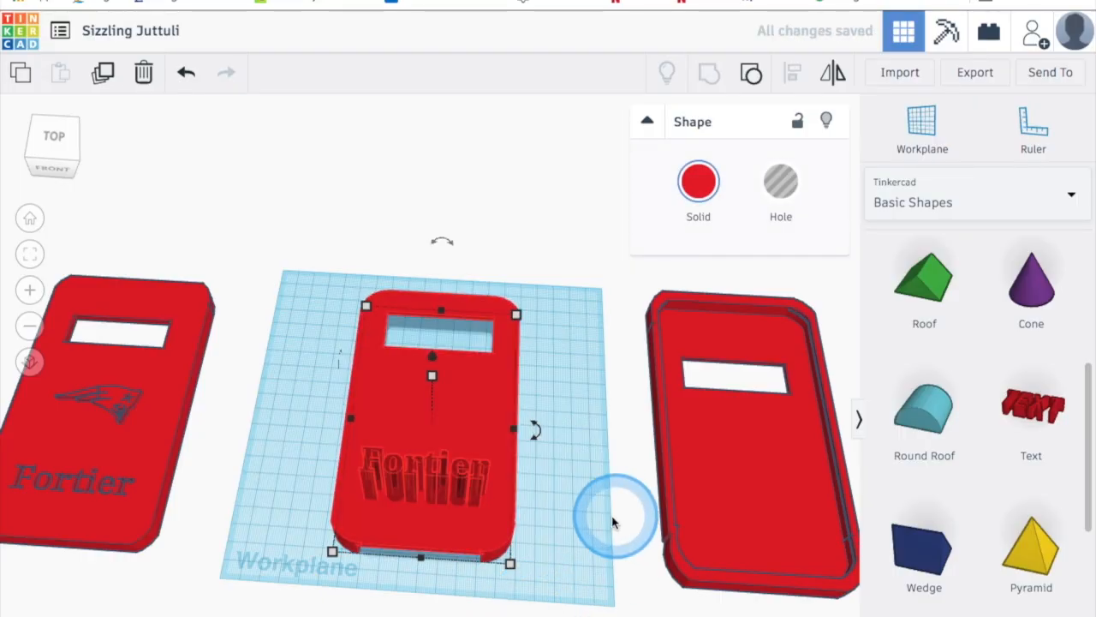
{"action": "mouse_move", "coordinate": [456, 598]}
{"action": "right_mouse_down"}
{"action": "mouse_move", "coordinate": [453, 616]}
{"action": "mouse_move", "coordinate": [471, 576]}
{"action": "mouse_move", "coordinate": [404, 589]}
{"action": "mouse_move", "coordinate": [452, 611]}
{"action": "mouse_move", "coordinate": [454, 589]}
{"action": "right_mouse_up"}
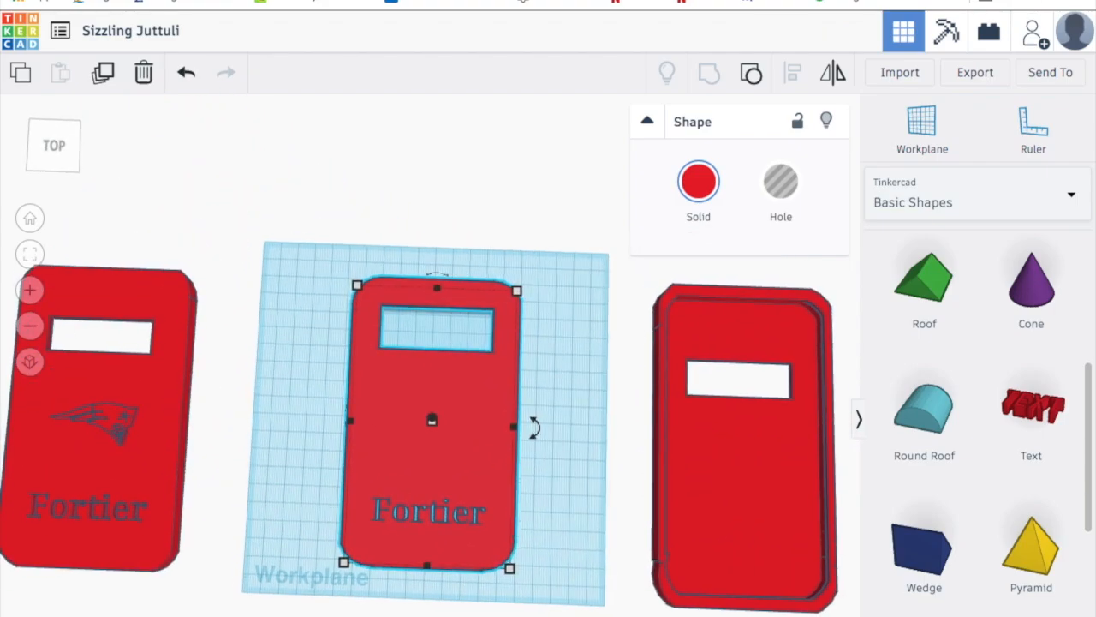
{"action": "left_click", "coordinate": [548, 530]}
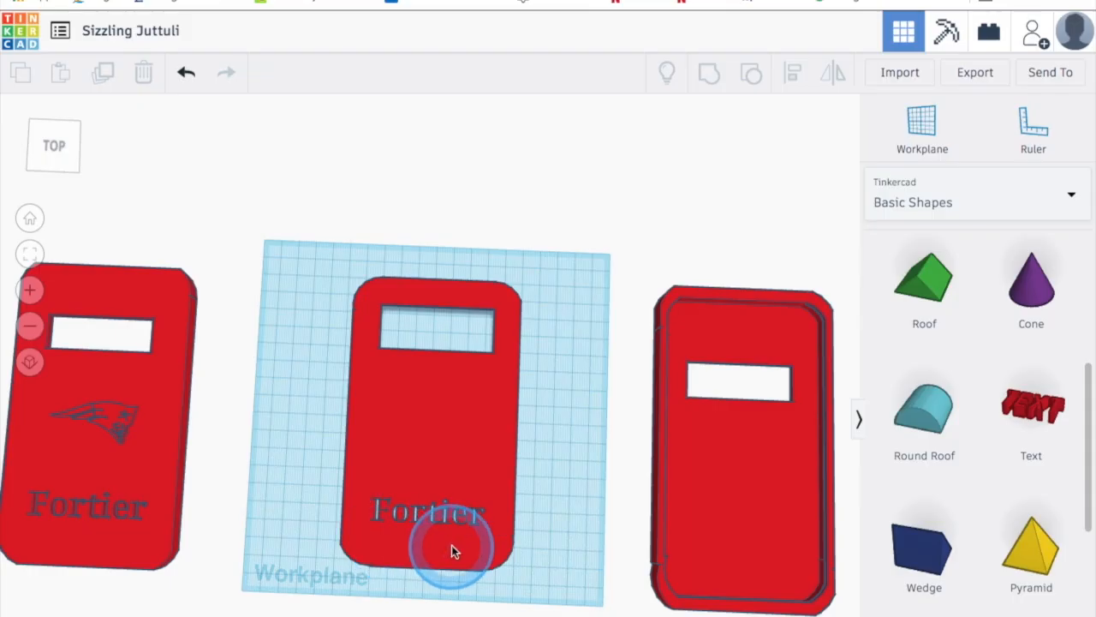
{"action": "scroll", "coordinate": [451, 545], "scroll_direction": "down", "scroll_amount": 5}
{"action": "scroll", "coordinate": [451, 544], "scroll_direction": "up", "scroll_amount": 5}
{"action": "scroll", "coordinate": [451, 544], "scroll_direction": "down", "scroll_amount": 2}
{"action": "scroll", "coordinate": [451, 544], "scroll_direction": "down", "scroll_amount": 3}
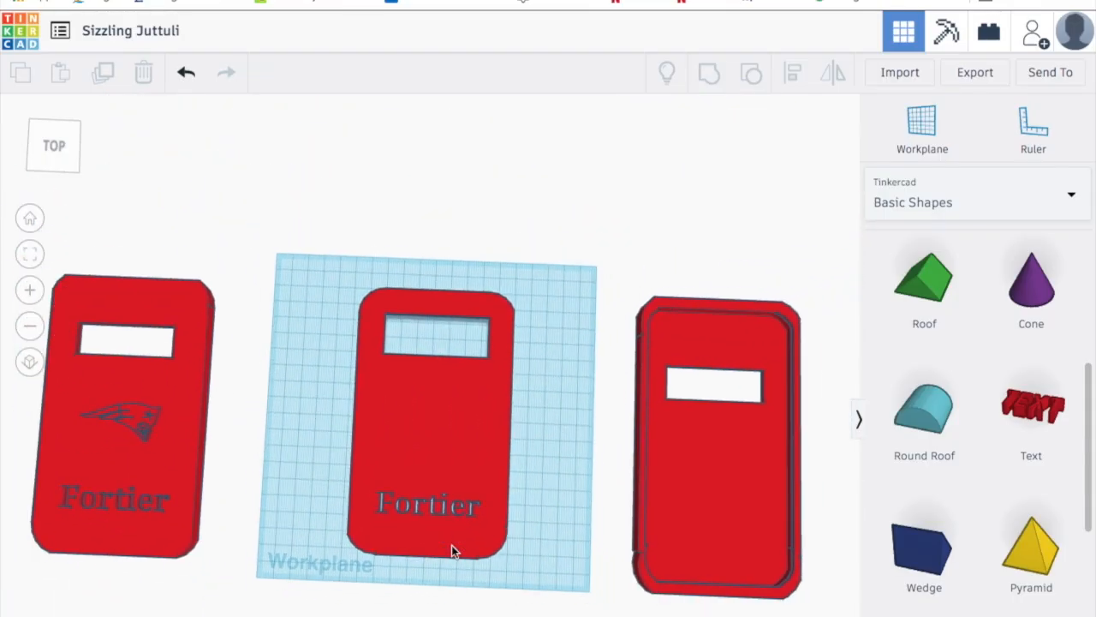
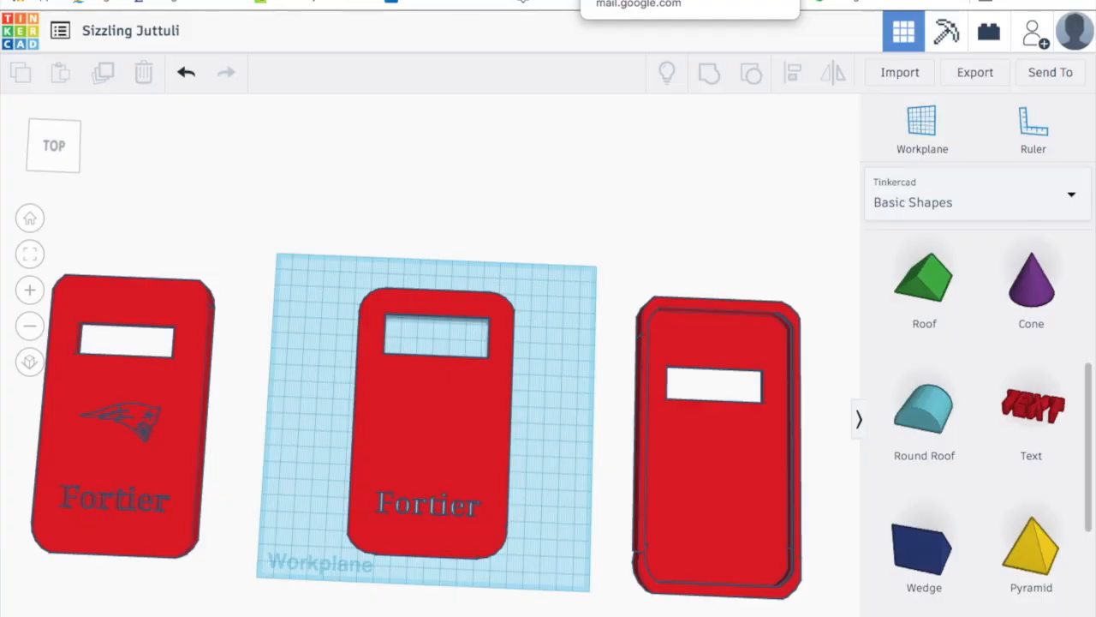
Step: Switch to the Google Images results in the browser and replace the previous query with a search for "wolf"
{"action": "left_click", "coordinate": [926, 1]}
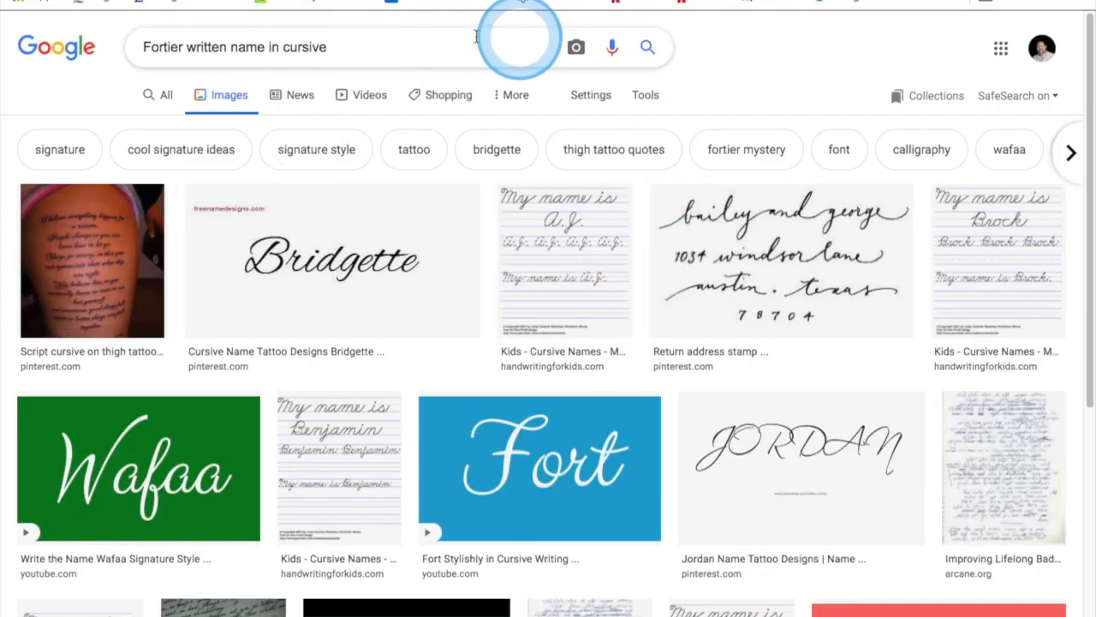
{"action": "left_click_drag", "start_coordinate": [385, 44], "coordinate": [137, 45]}
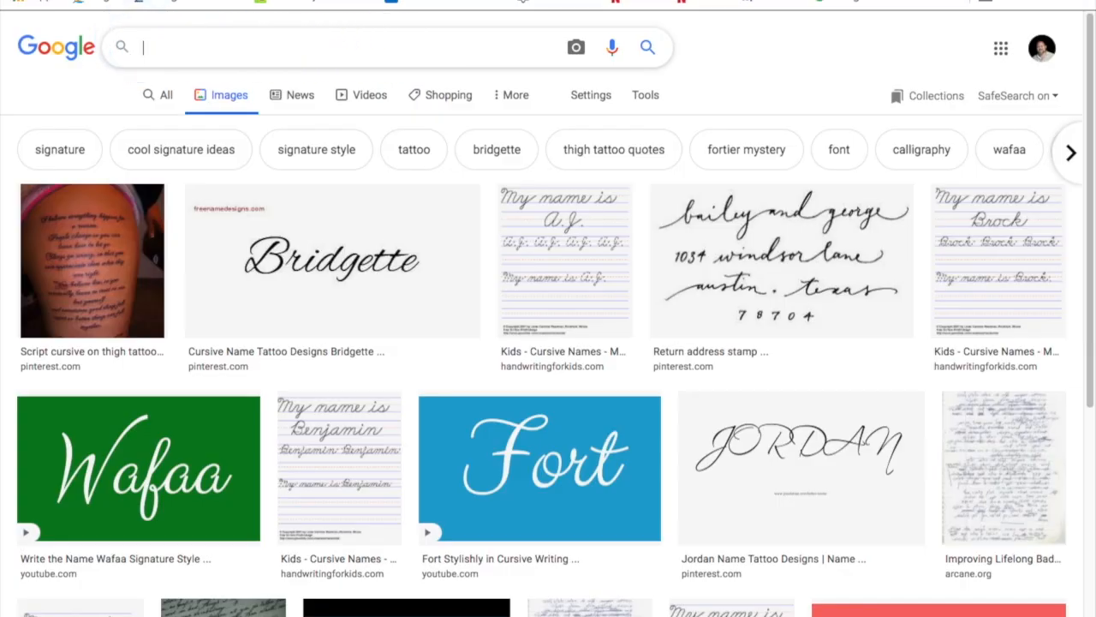
{"action": "type", "text": "olves"}
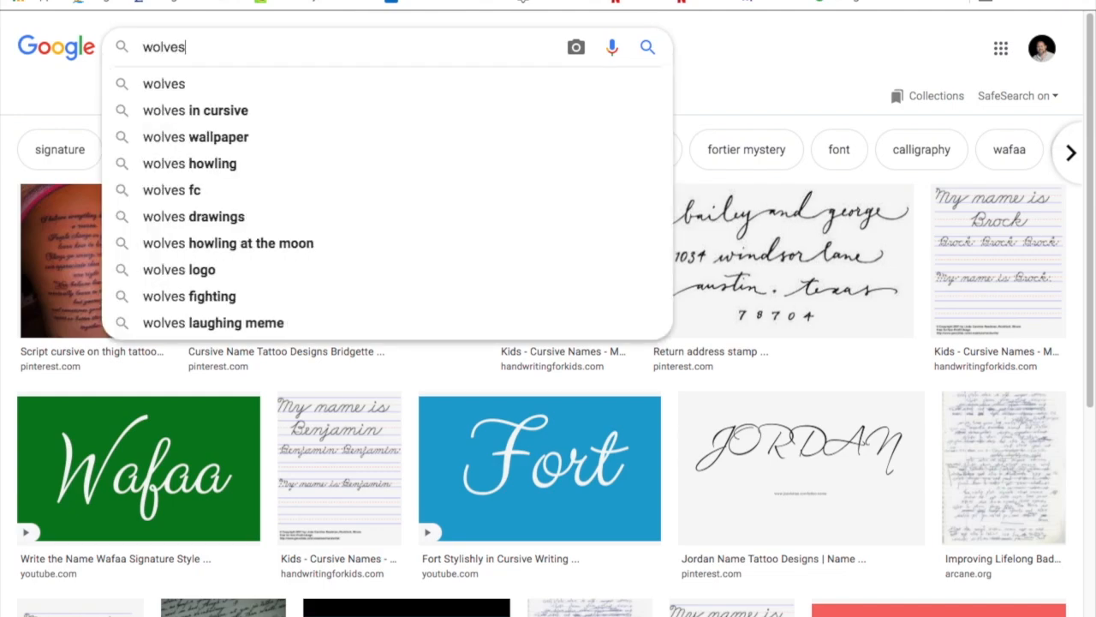
{"action": "key", "text": "BackSpace"}
{"action": "key", "text": "BackSpace"}
{"action": "key", "text": "BackSpace"}
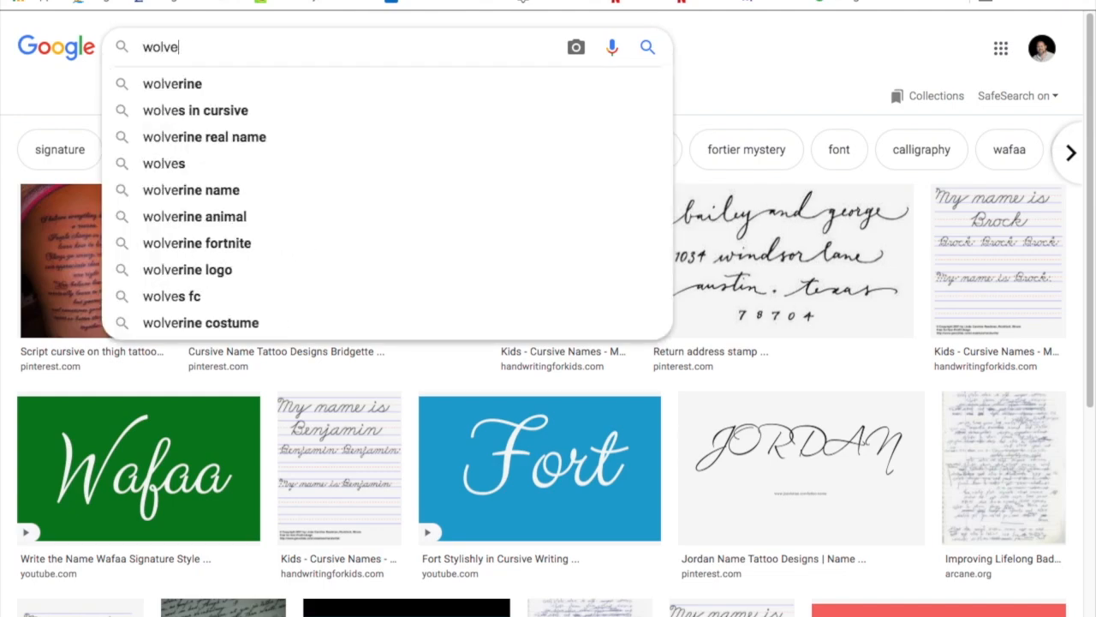
{"action": "type", "text": "f"}
{"action": "key", "text": "Return"}
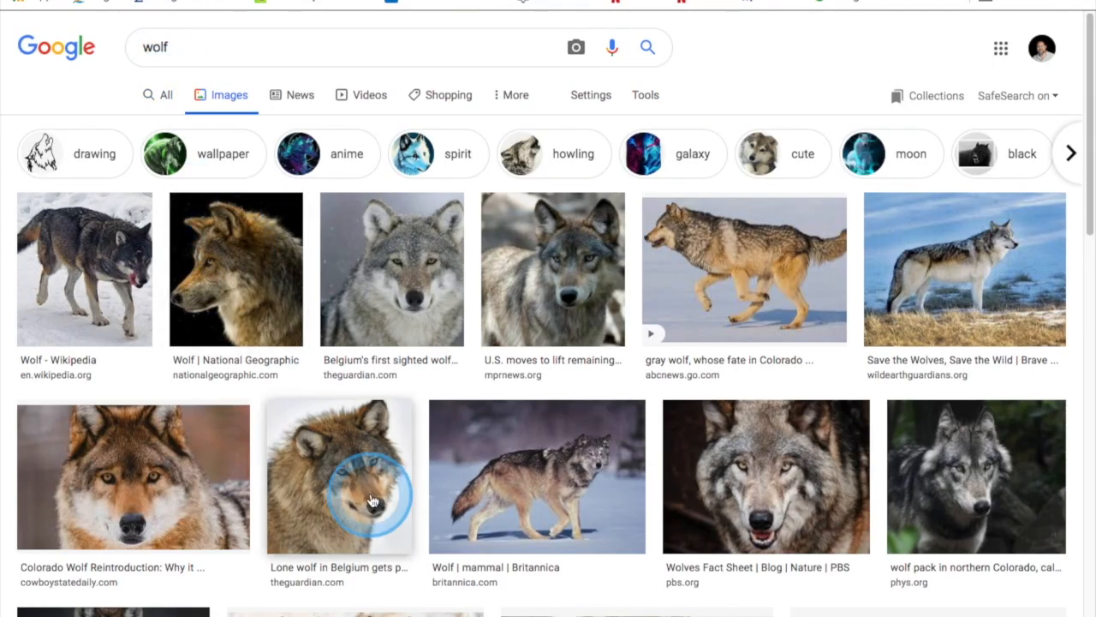
Step: Browse the wolf image results for a simple picture suitable for decorating the back of the phone case
{"action": "scroll", "coordinate": [358, 497], "scroll_direction": "down", "scroll_amount": 4}
{"action": "scroll", "coordinate": [373, 501], "scroll_direction": "down", "scroll_amount": 9}
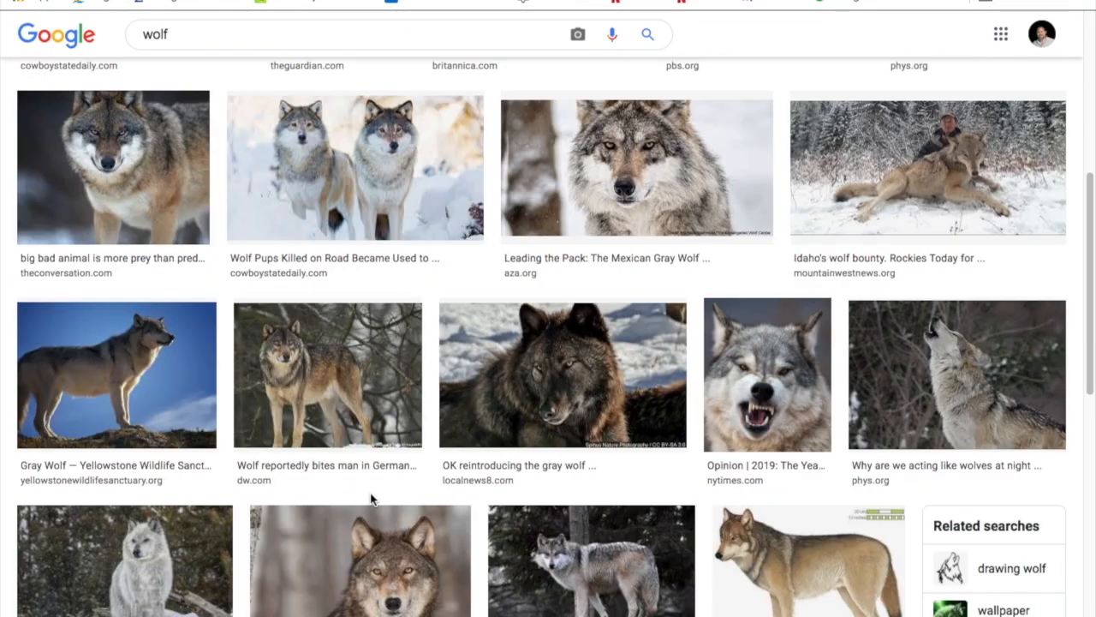
{"action": "scroll", "coordinate": [372, 501], "scroll_direction": "down", "scroll_amount": 11}
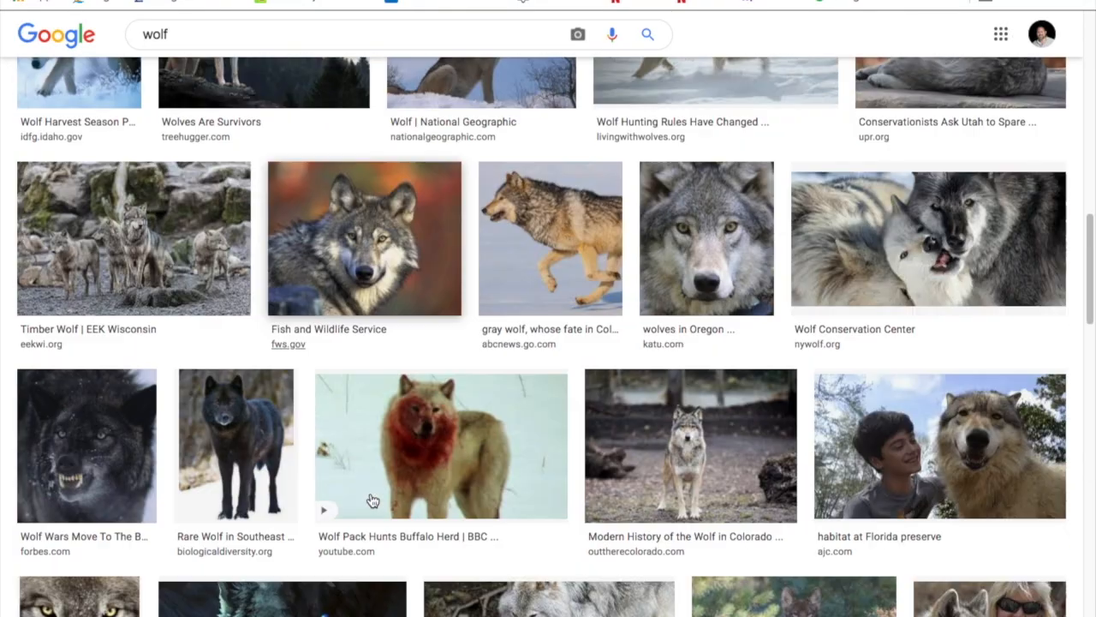
{"action": "scroll", "coordinate": [373, 501], "scroll_direction": "down", "scroll_amount": 5}
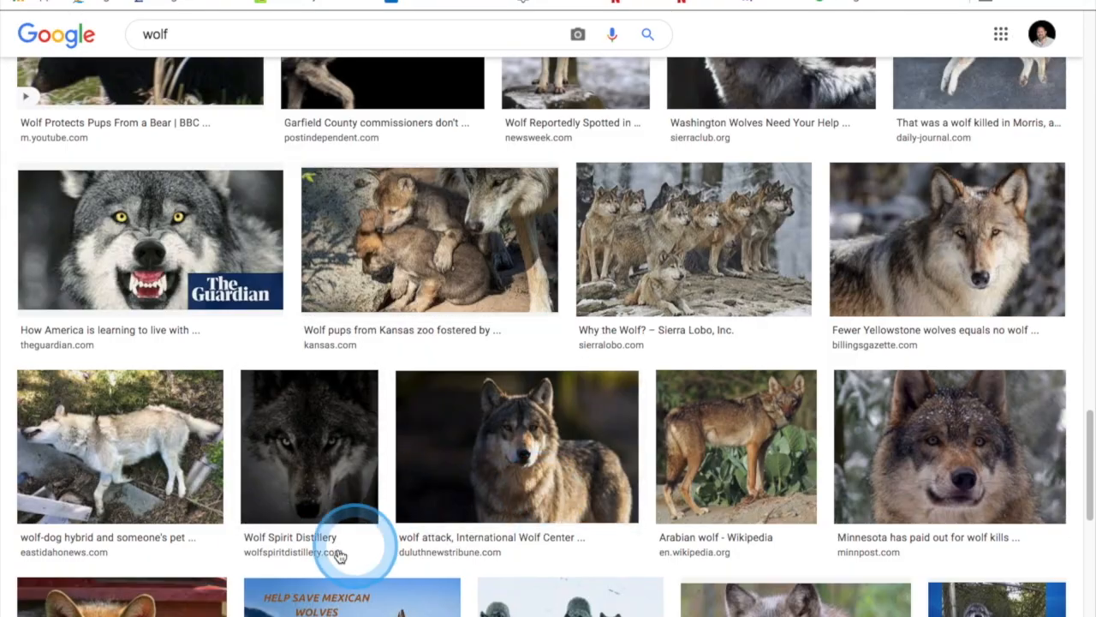
{"action": "scroll", "coordinate": [342, 539], "scroll_direction": "down", "scroll_amount": 8}
{"action": "scroll", "coordinate": [347, 553], "scroll_direction": "down", "scroll_amount": 12}
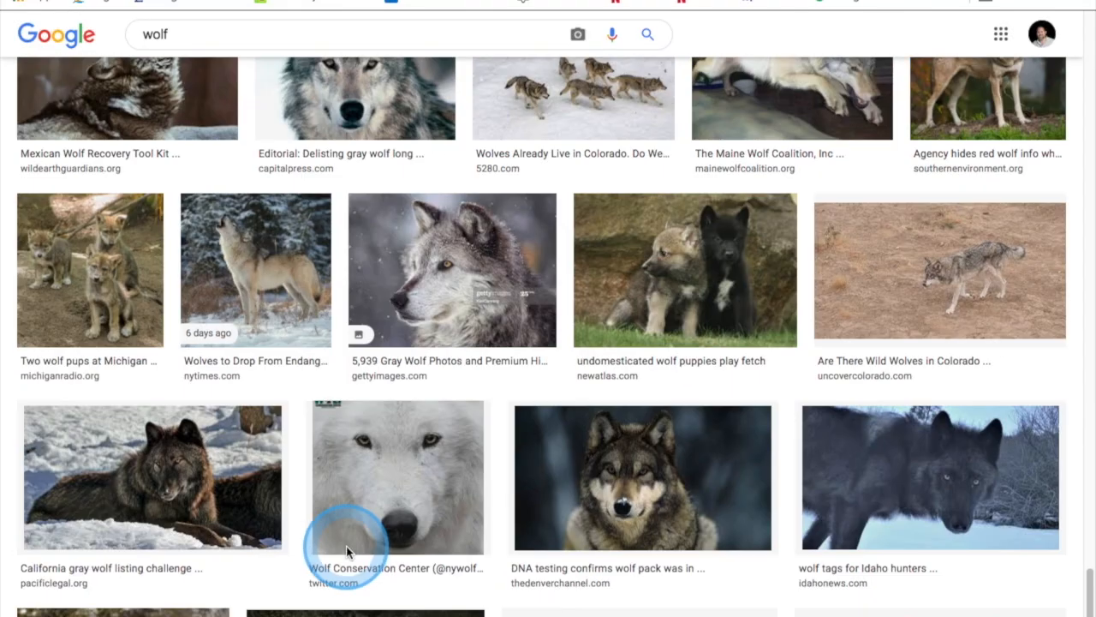
{"action": "scroll", "coordinate": [347, 548], "scroll_direction": "down", "scroll_amount": 7}
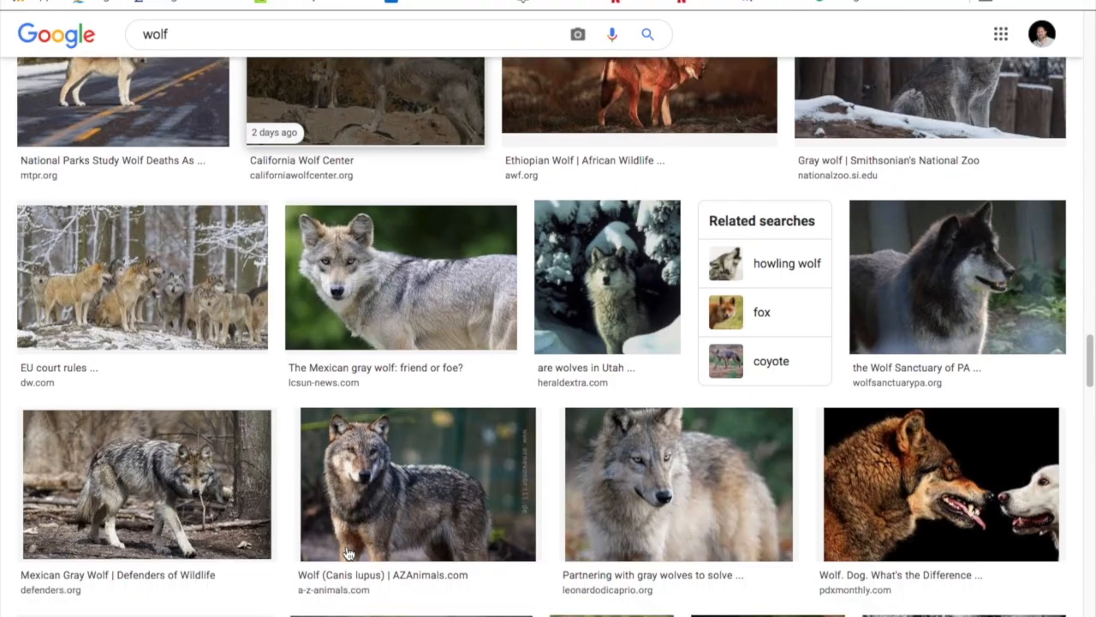
{"action": "scroll", "coordinate": [347, 531], "scroll_direction": "up", "scroll_amount": 3}
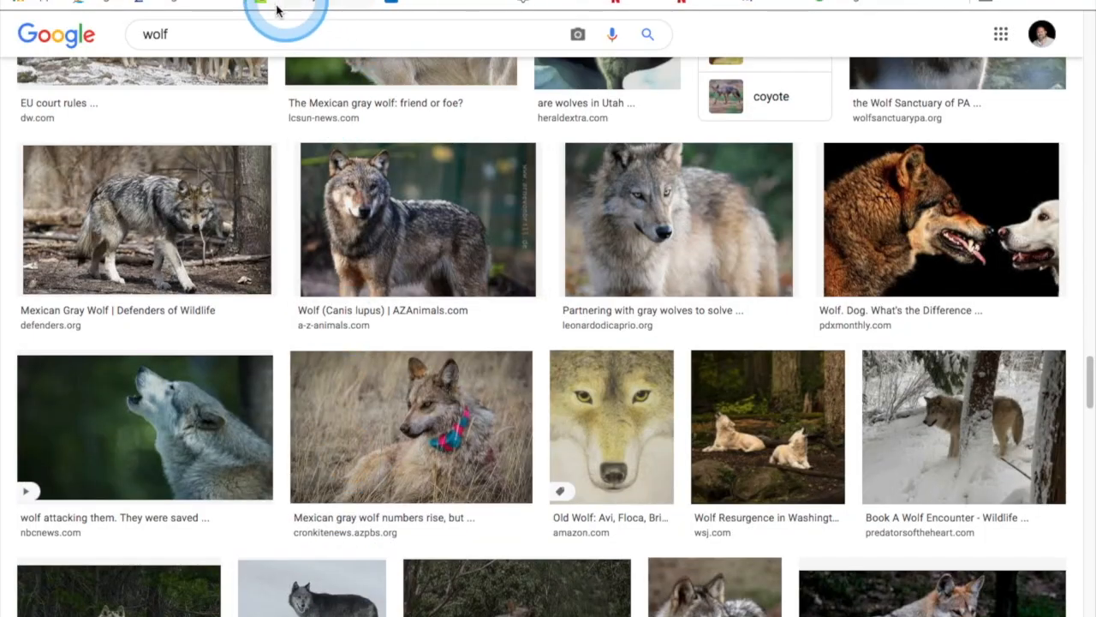
Step: Refine the image search to "wolf print"
{"action": "left_click", "coordinate": [255, 34]}
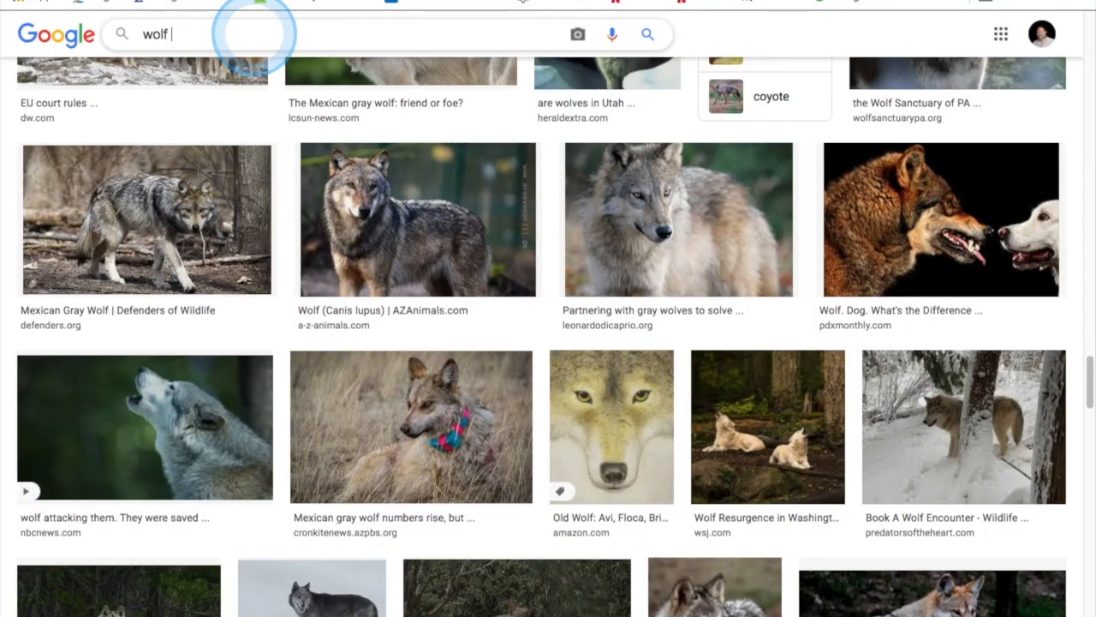
{"action": "type", "text": "pro"}
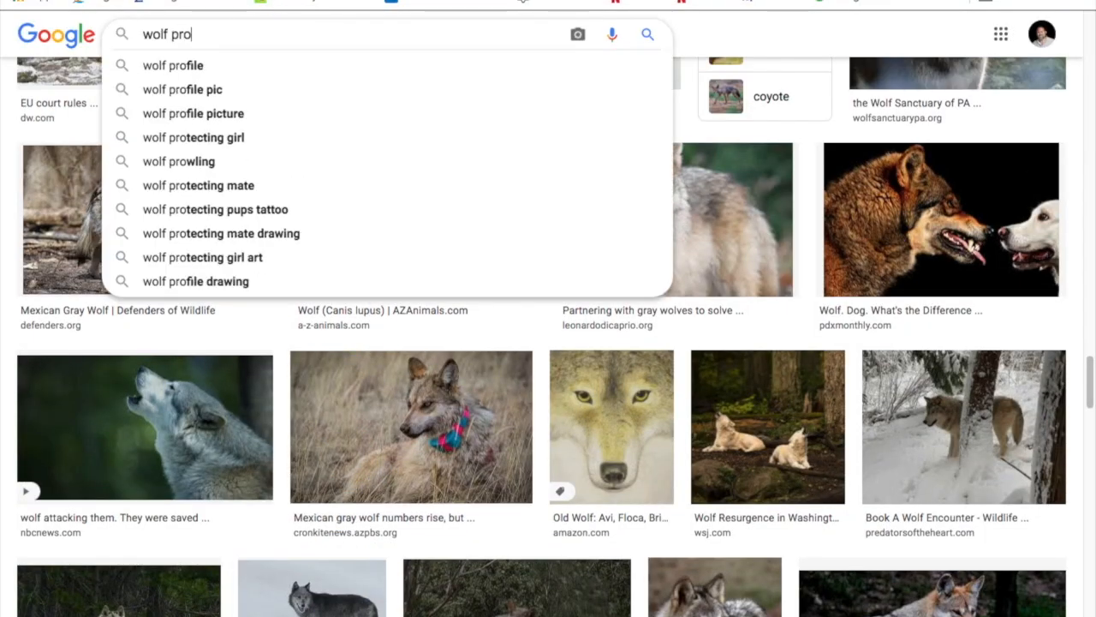
{"action": "key", "text": "BackSpace"}
{"action": "type", "text": "int"}
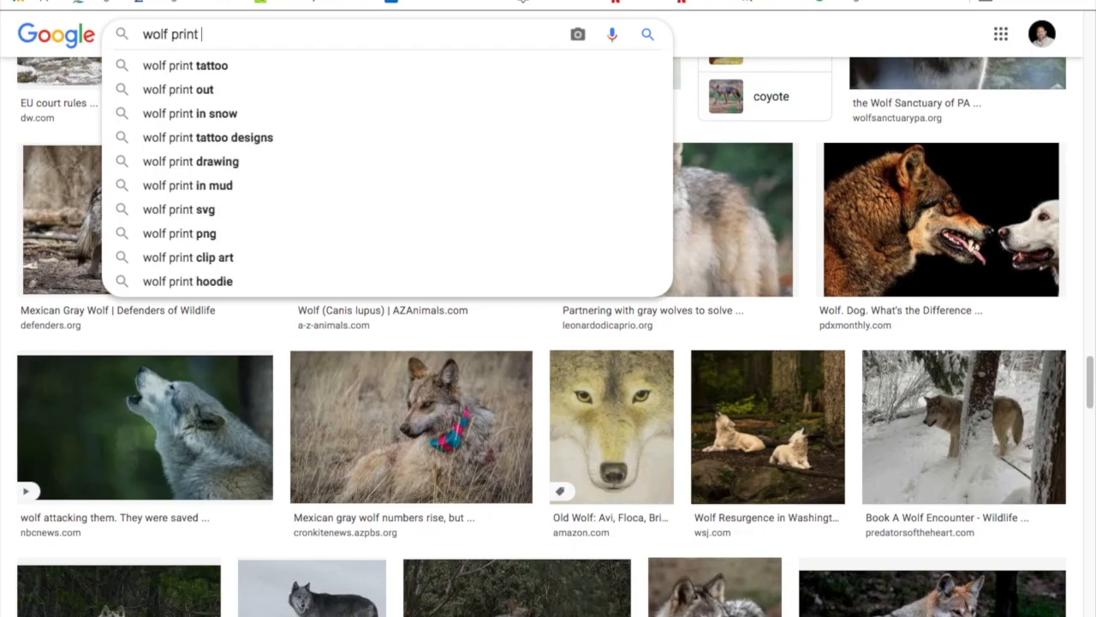
{"action": "key", "text": "Return"}
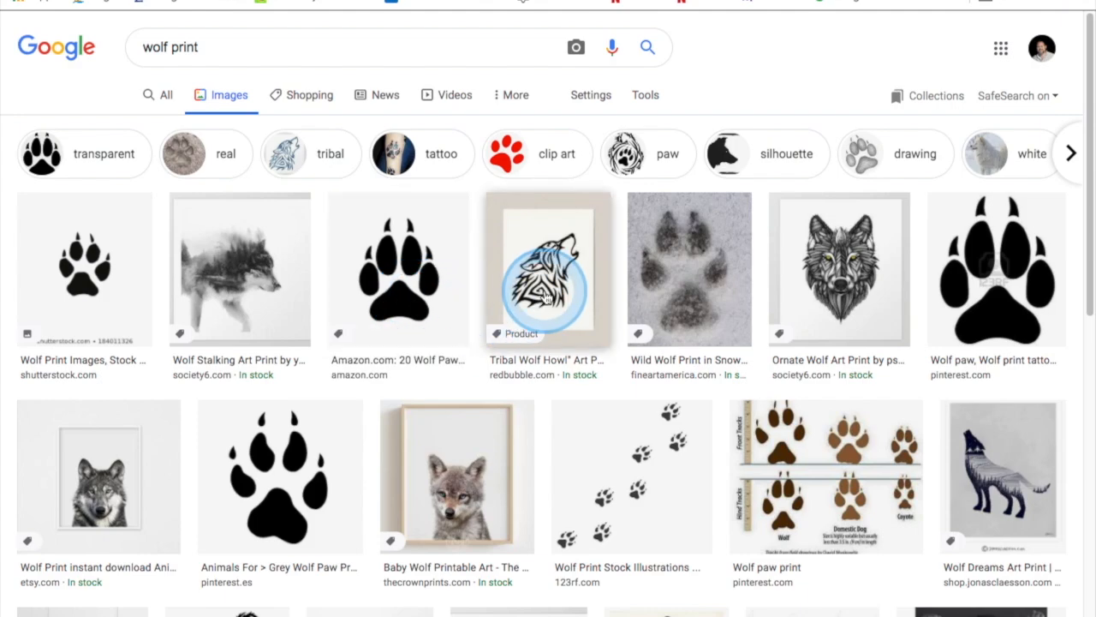
Step: Look through the wolf print results for a bold, high-contrast paw or wolf graphic suited to the phone case
{"action": "scroll", "coordinate": [348, 475], "scroll_direction": "down", "scroll_amount": 1}
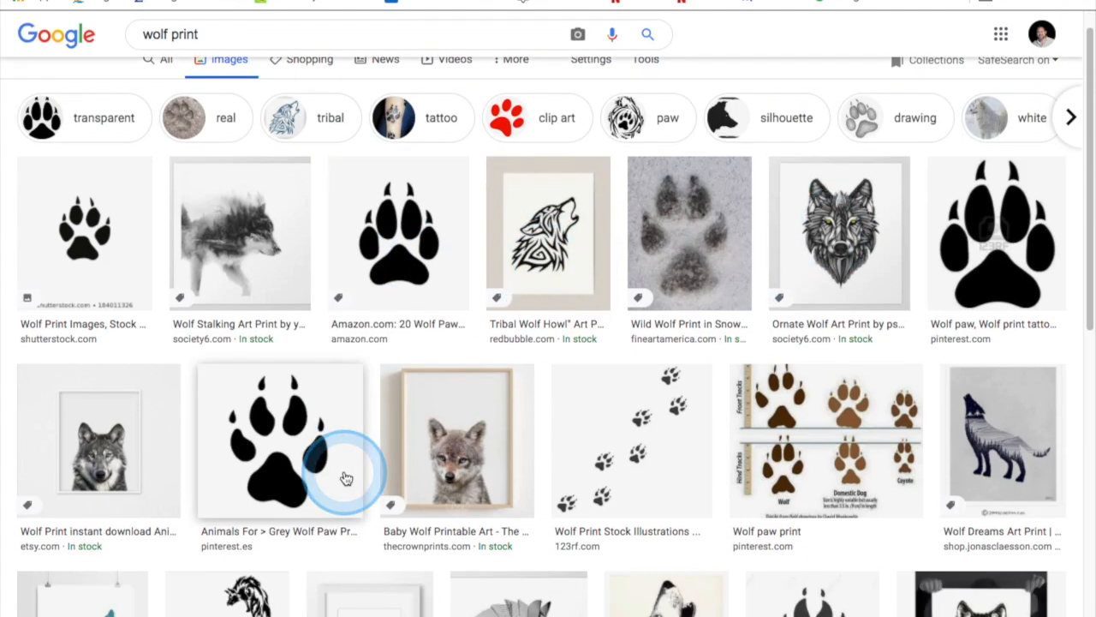
{"action": "scroll", "coordinate": [346, 477], "scroll_direction": "down", "scroll_amount": 5}
{"action": "scroll", "coordinate": [346, 477], "scroll_direction": "down", "scroll_amount": 4}
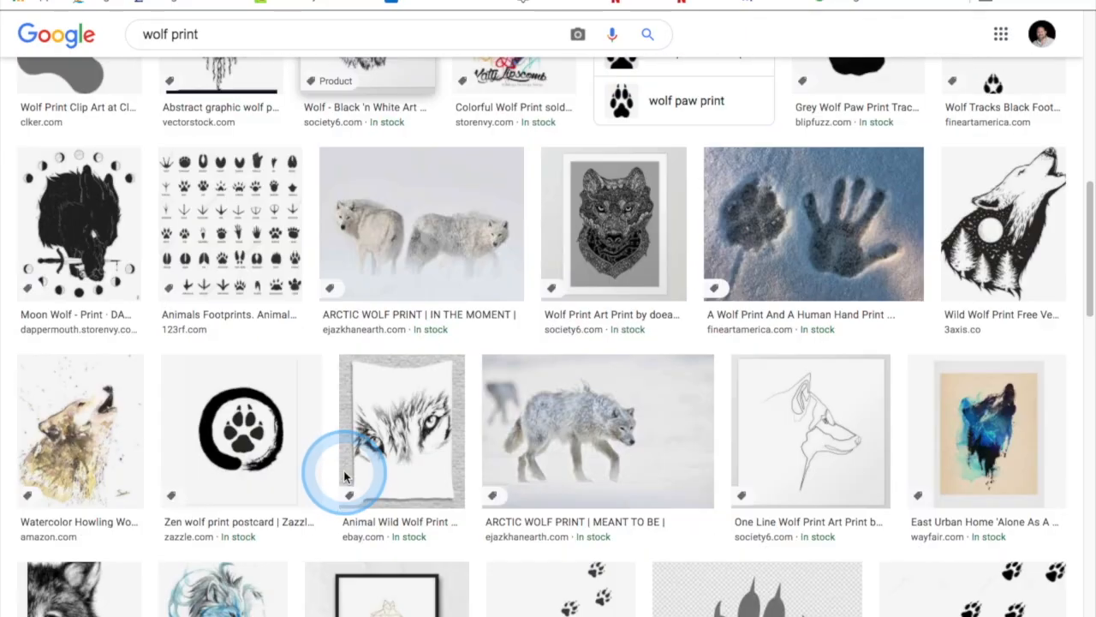
{"action": "scroll", "coordinate": [346, 477], "scroll_direction": "up", "scroll_amount": 10}
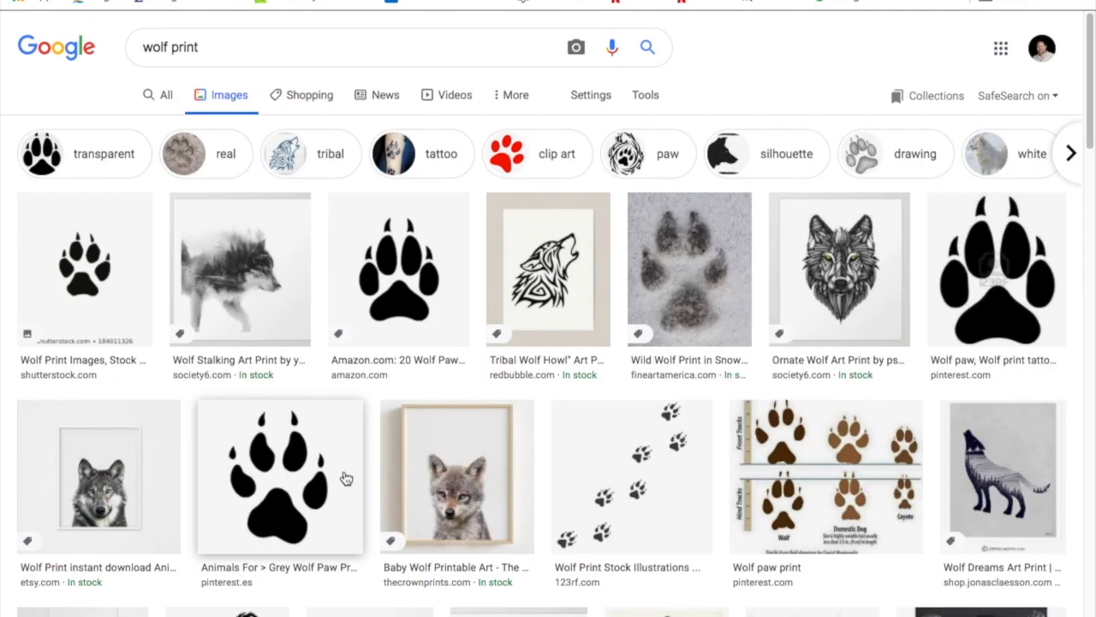
{"action": "left_click", "coordinate": [543, 284]}
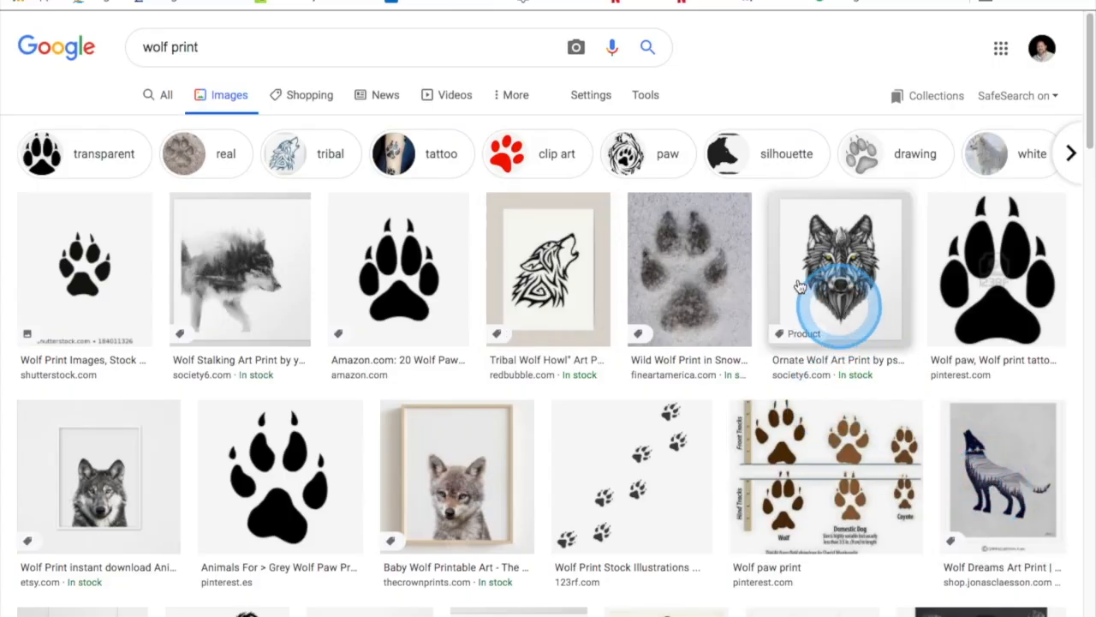
{"action": "scroll", "coordinate": [389, 484], "scroll_direction": "down", "scroll_amount": 4}
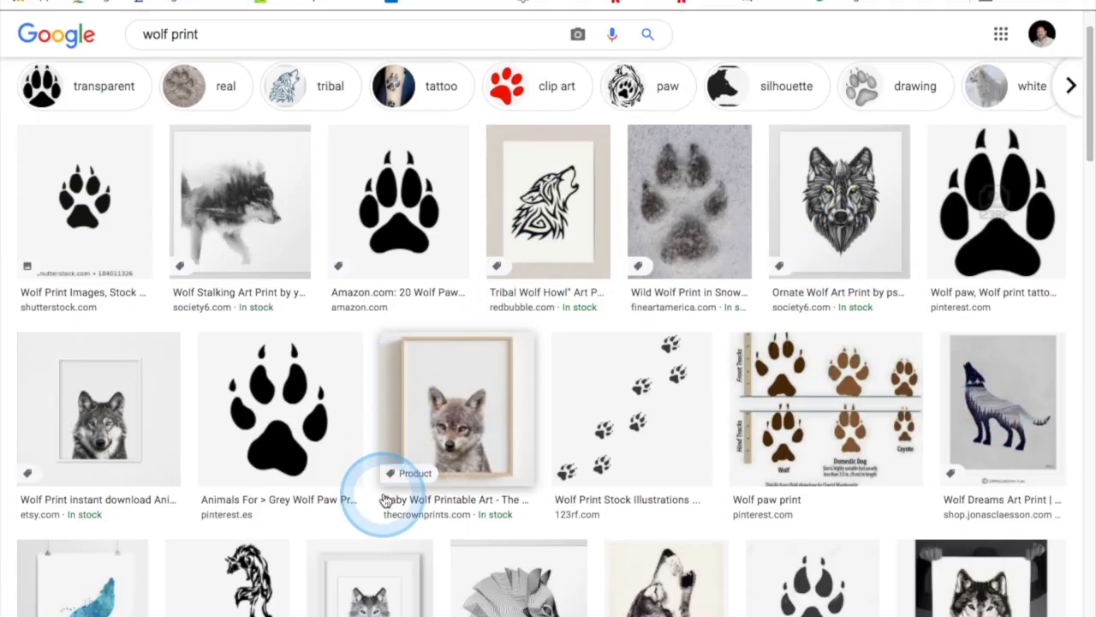
{"action": "scroll", "coordinate": [384, 501], "scroll_direction": "down", "scroll_amount": 15}
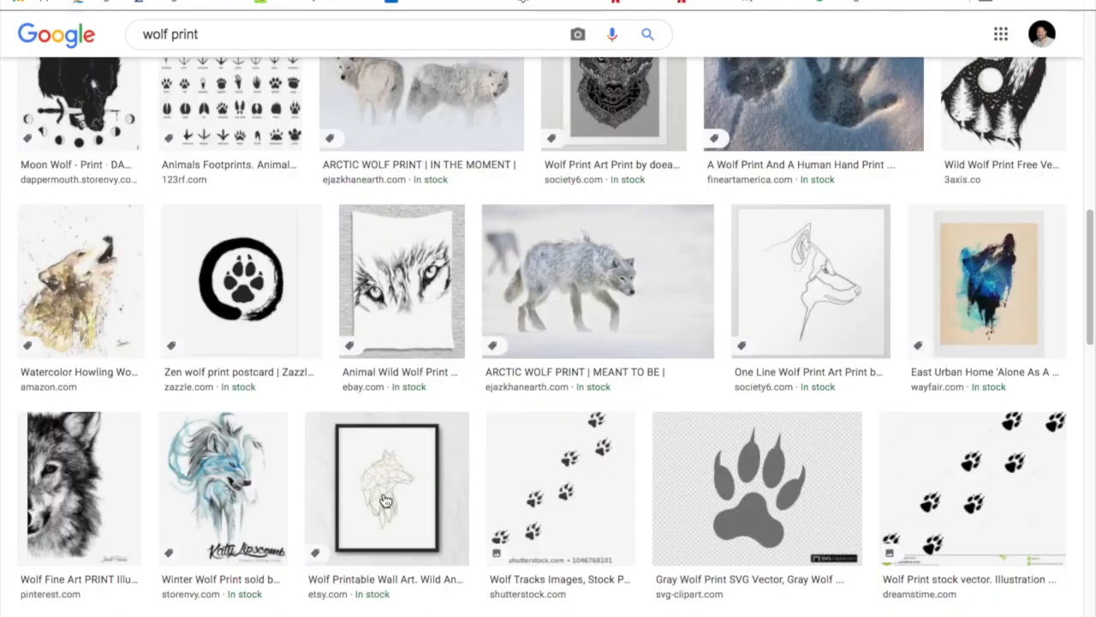
{"action": "scroll", "coordinate": [385, 501], "scroll_direction": "down", "scroll_amount": 5}
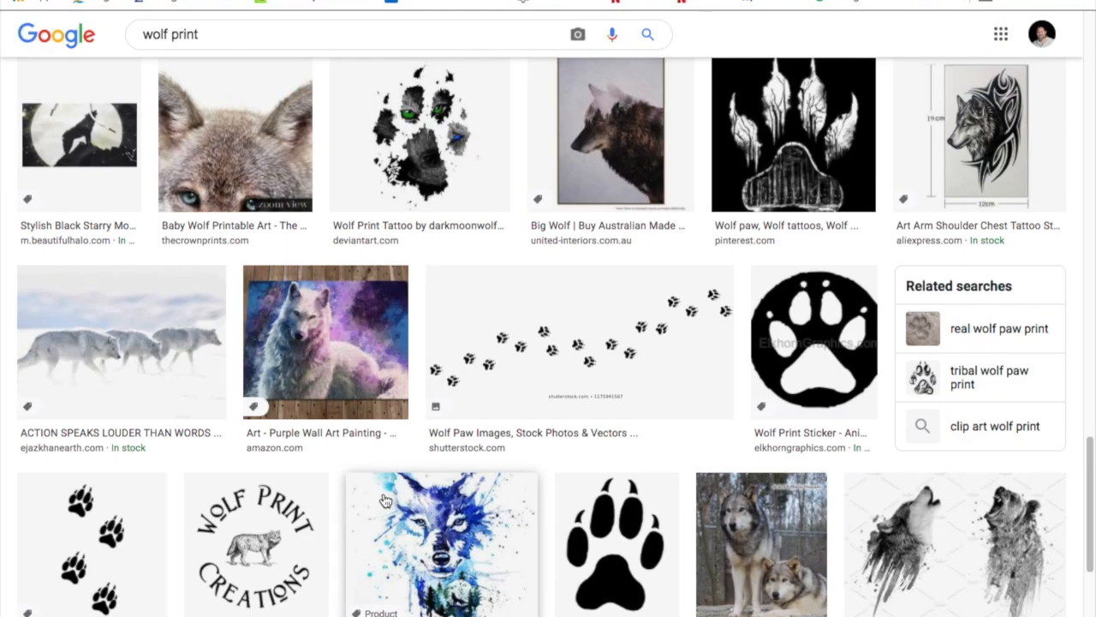
{"action": "scroll", "coordinate": [385, 501], "scroll_direction": "down", "scroll_amount": 6}
{"action": "scroll", "coordinate": [385, 500], "scroll_direction": "down", "scroll_amount": 5}
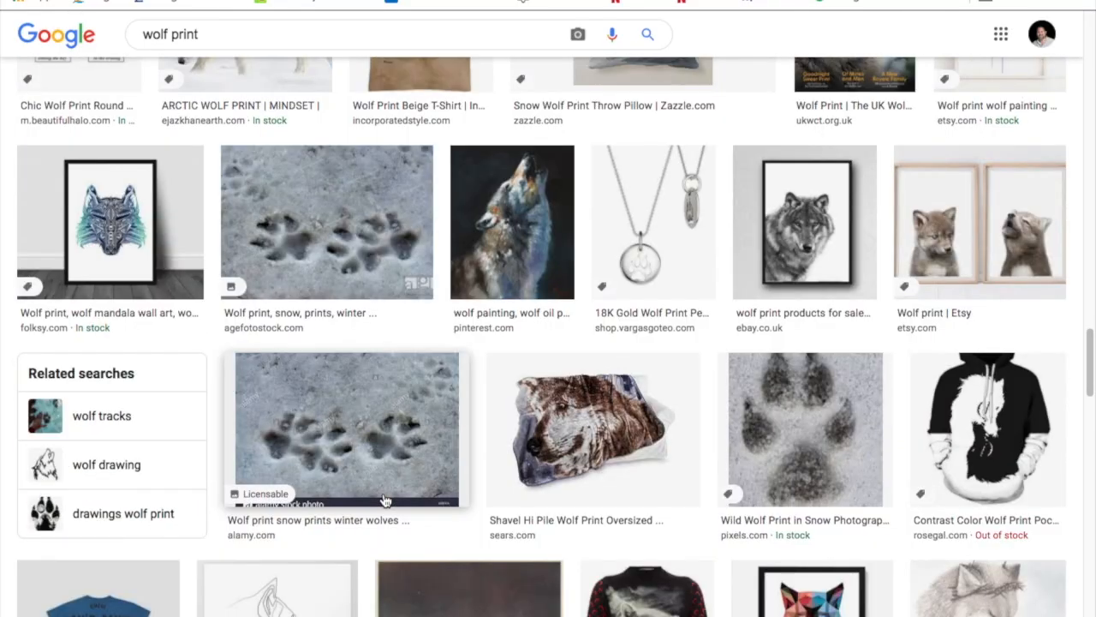
{"action": "scroll", "coordinate": [384, 501], "scroll_direction": "down", "scroll_amount": 7}
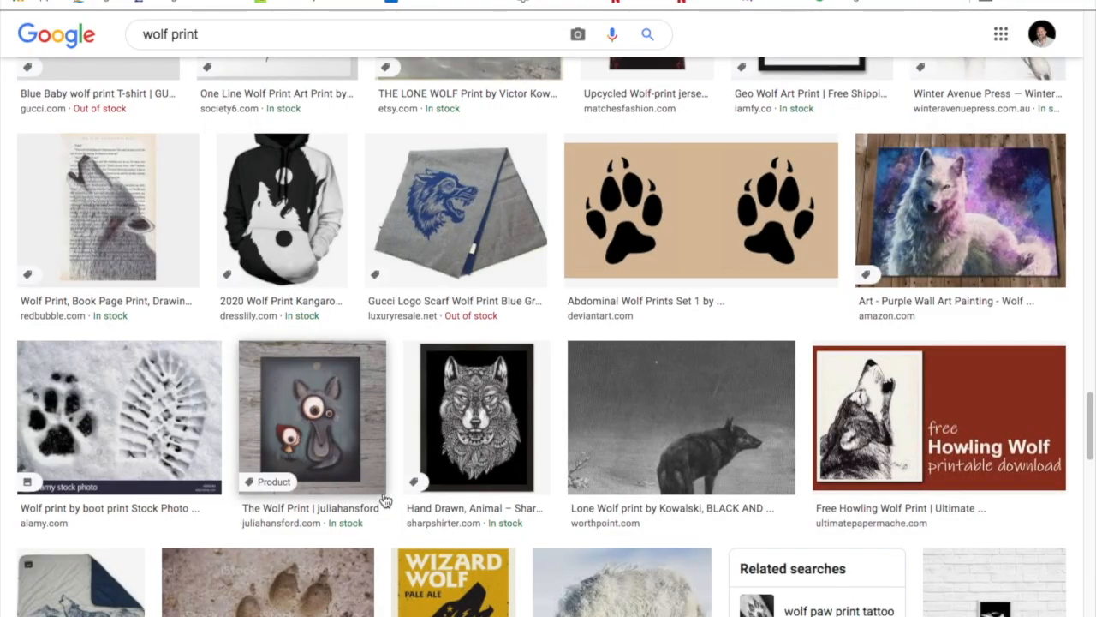
{"action": "scroll", "coordinate": [384, 501], "scroll_direction": "down", "scroll_amount": 9}
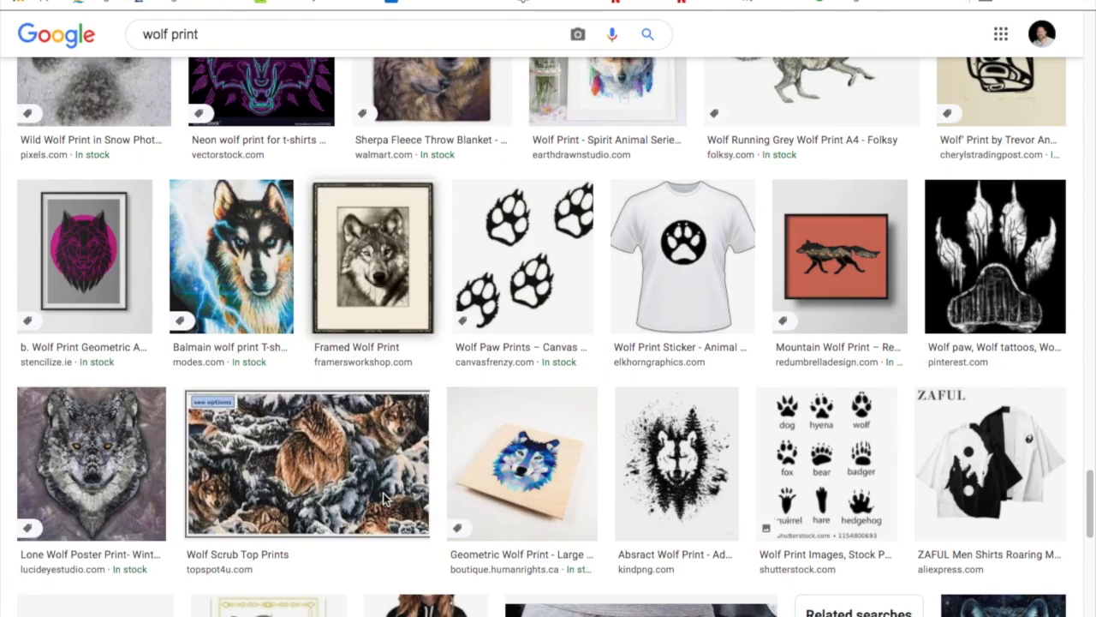
{"action": "scroll", "coordinate": [385, 501], "scroll_direction": "down", "scroll_amount": 5}
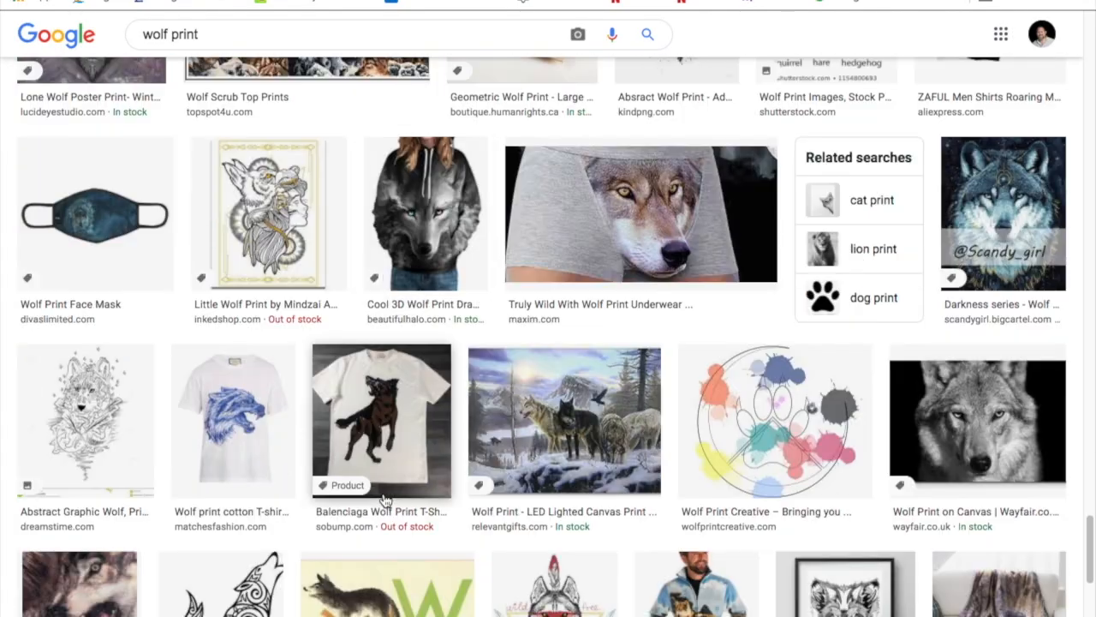
{"action": "scroll", "coordinate": [384, 501], "scroll_direction": "down", "scroll_amount": 4}
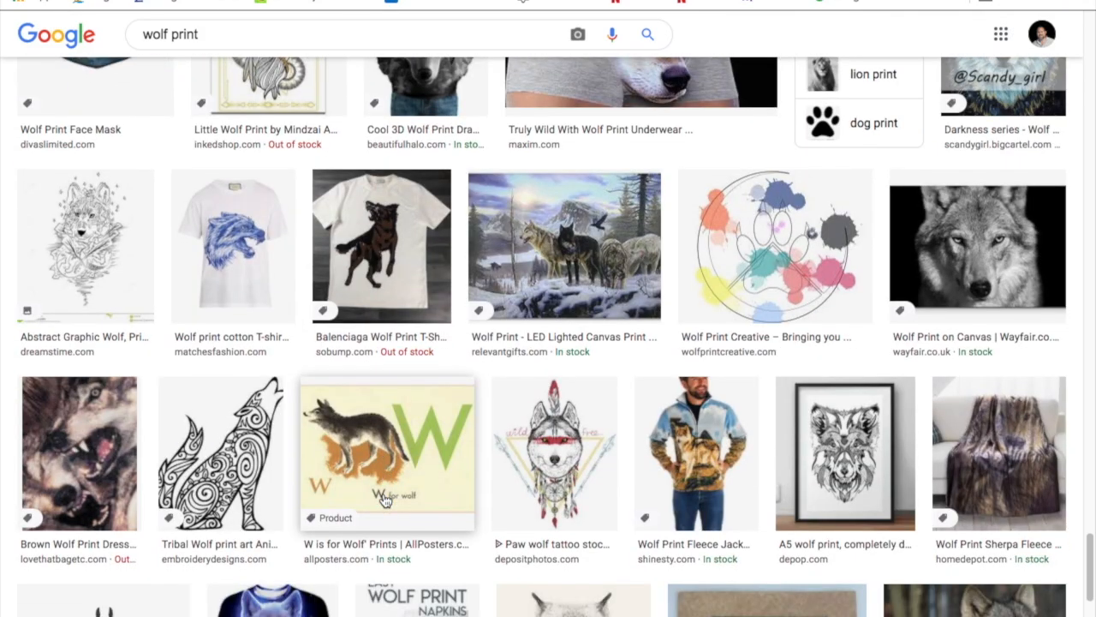
{"action": "scroll", "coordinate": [451, 500], "scroll_direction": "down", "scroll_amount": 10}
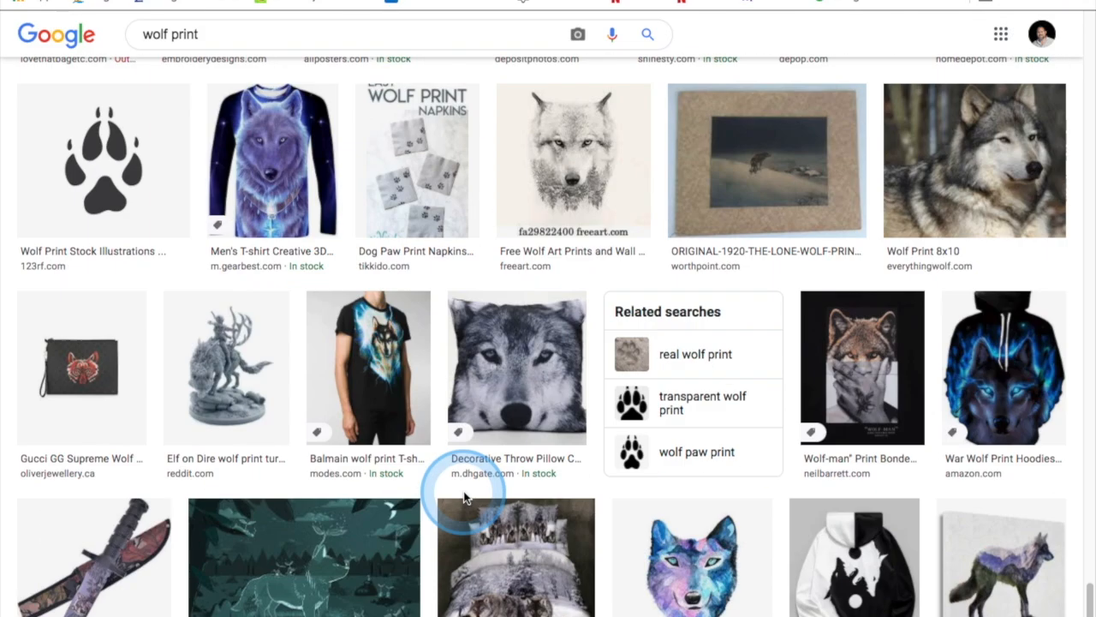
{"action": "scroll", "coordinate": [467, 498], "scroll_direction": "down", "scroll_amount": 1}
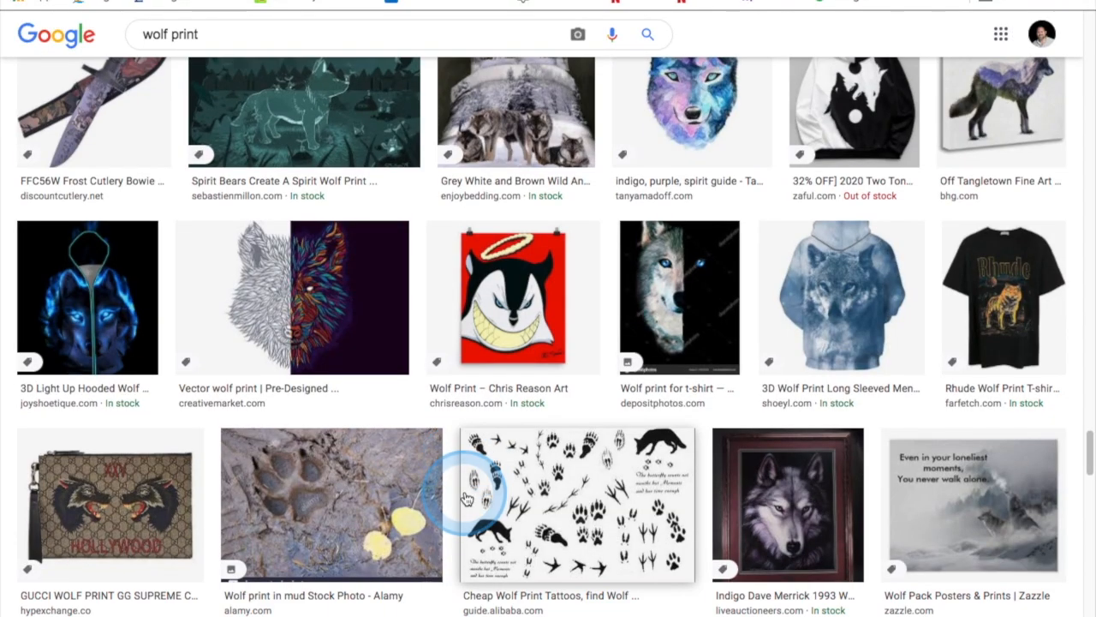
{"action": "scroll", "coordinate": [549, 508], "scroll_direction": "down", "scroll_amount": 8}
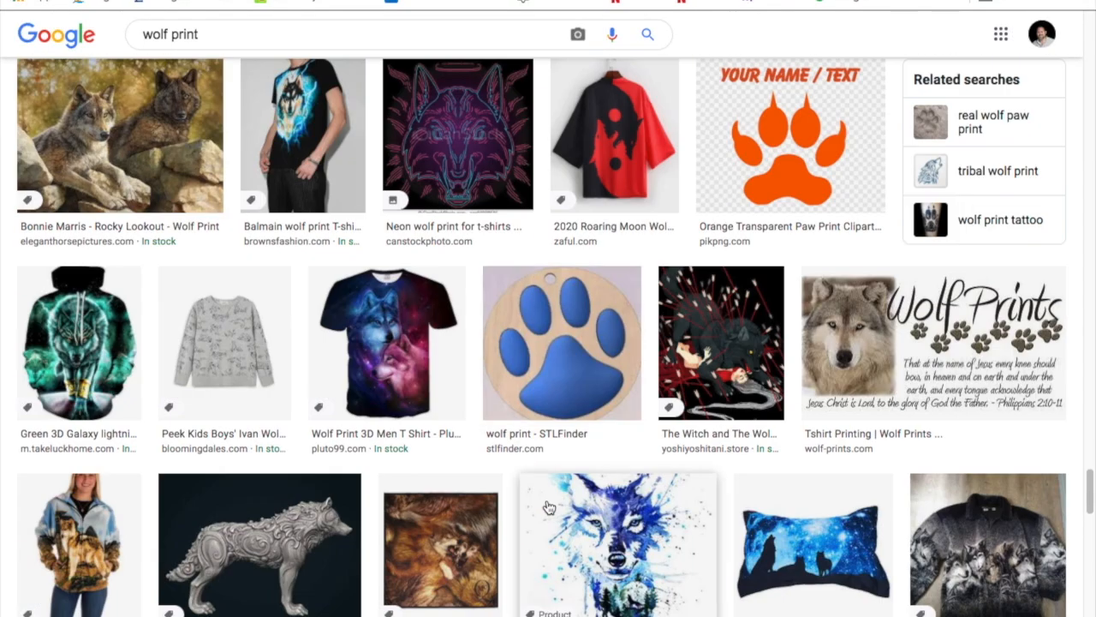
{"action": "scroll", "coordinate": [549, 508], "scroll_direction": "up", "scroll_amount": 15}
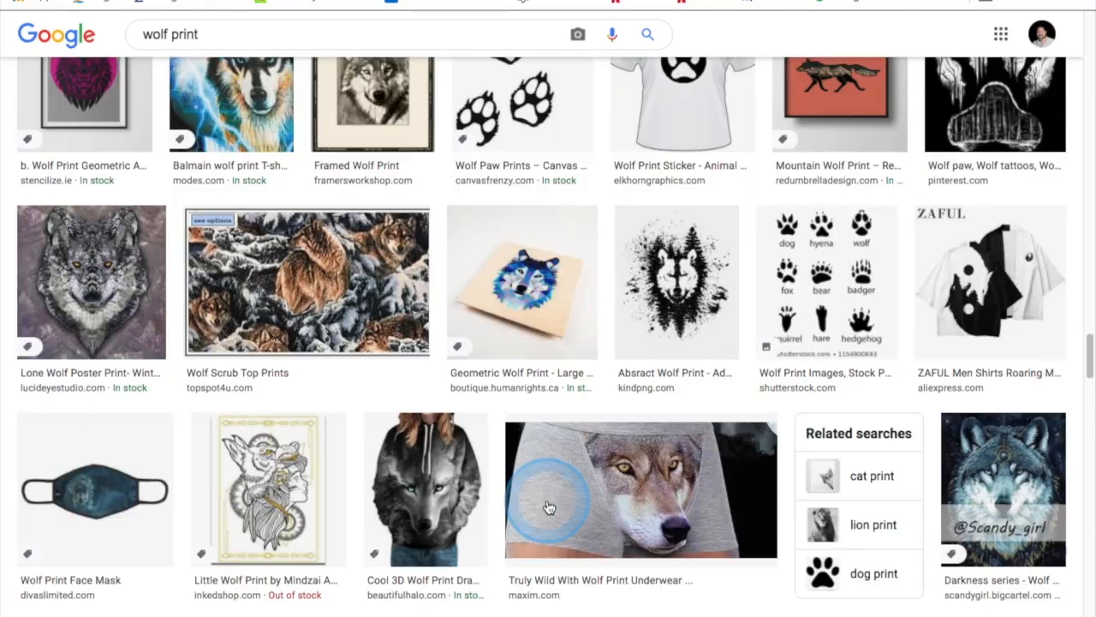
{"action": "scroll", "coordinate": [549, 508], "scroll_direction": "up", "scroll_amount": 20}
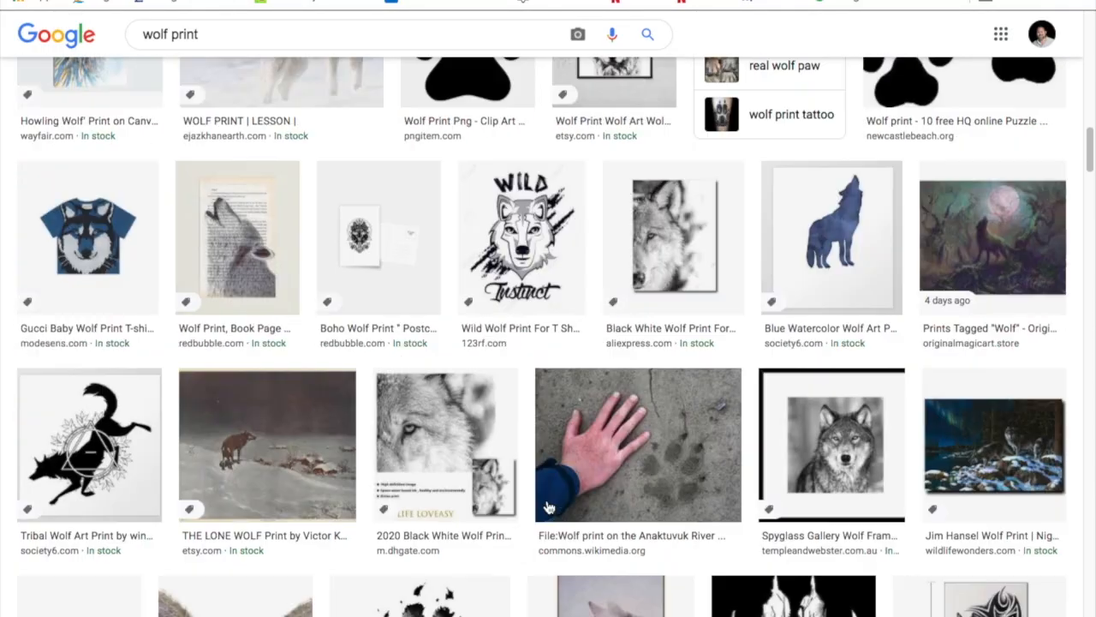
{"action": "scroll", "coordinate": [549, 508], "scroll_direction": "up", "scroll_amount": 12}
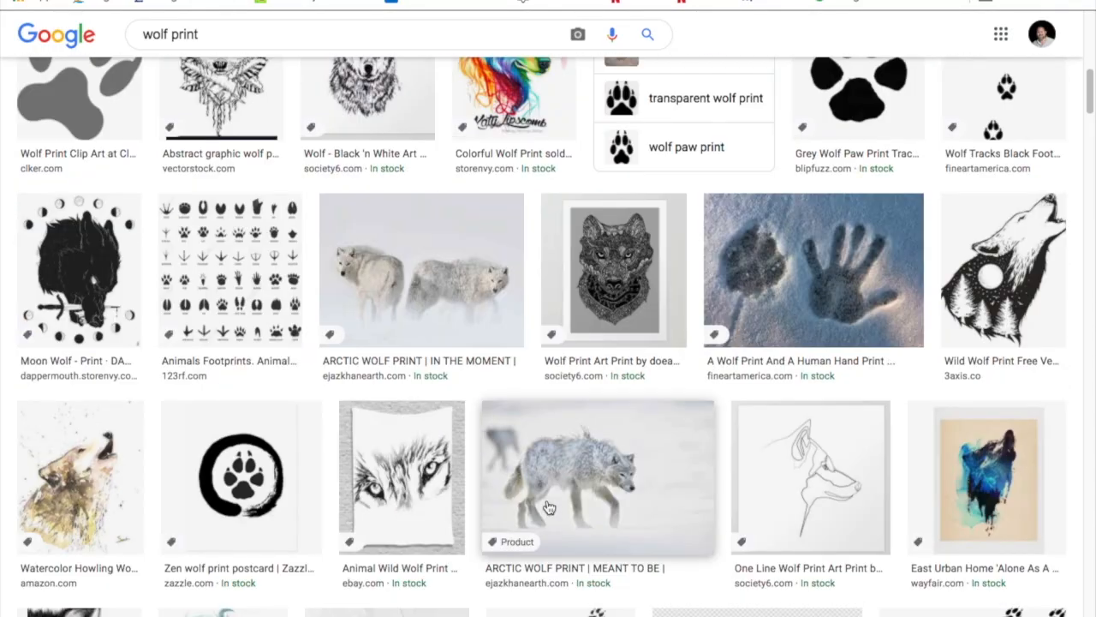
{"action": "scroll", "coordinate": [549, 508], "scroll_direction": "up", "scroll_amount": 10}
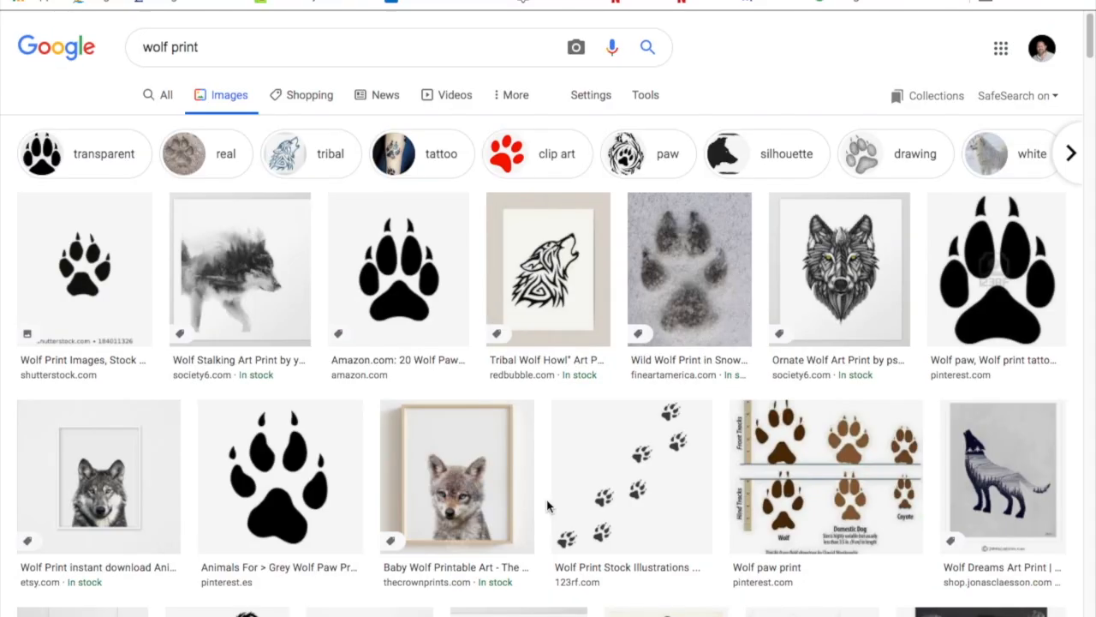
{"action": "scroll", "coordinate": [549, 508], "scroll_direction": "down", "scroll_amount": 1}
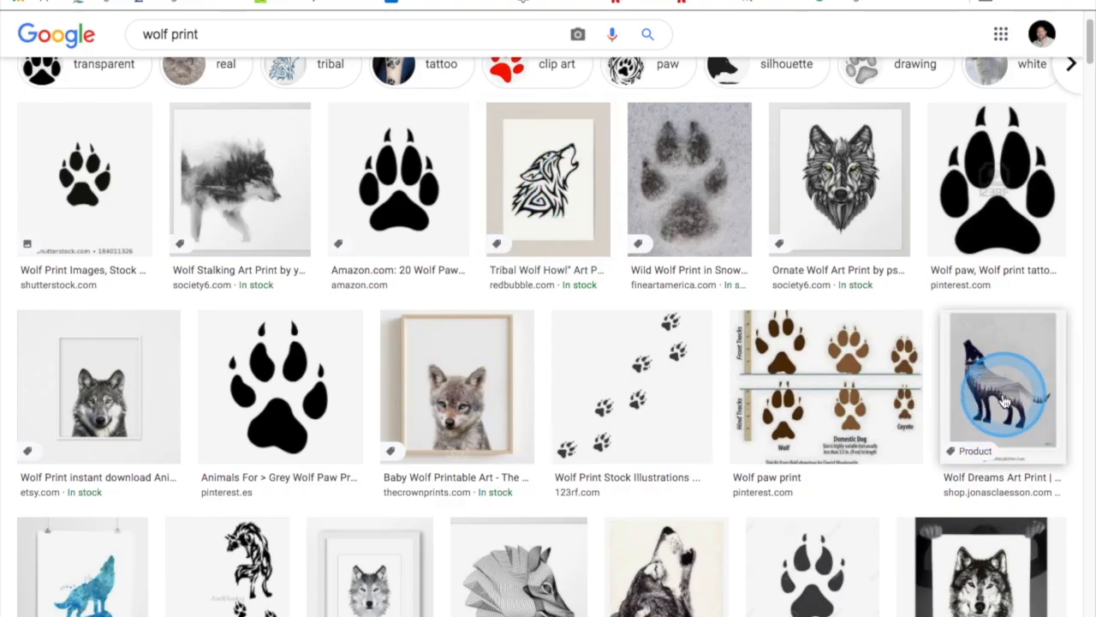
Step: Preview the Tribal Wolf Howl art print from Redbubble and save its link as the 1G4ZT file "wolf print"
{"action": "left_click", "coordinate": [568, 214]}
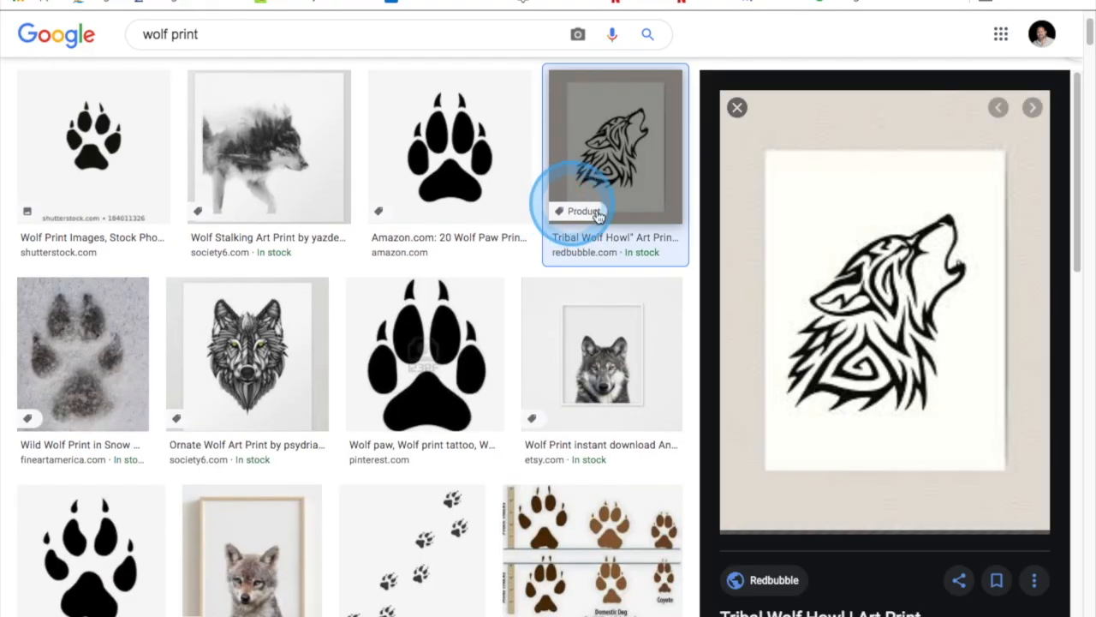
{"action": "right_click", "coordinate": [875, 321]}
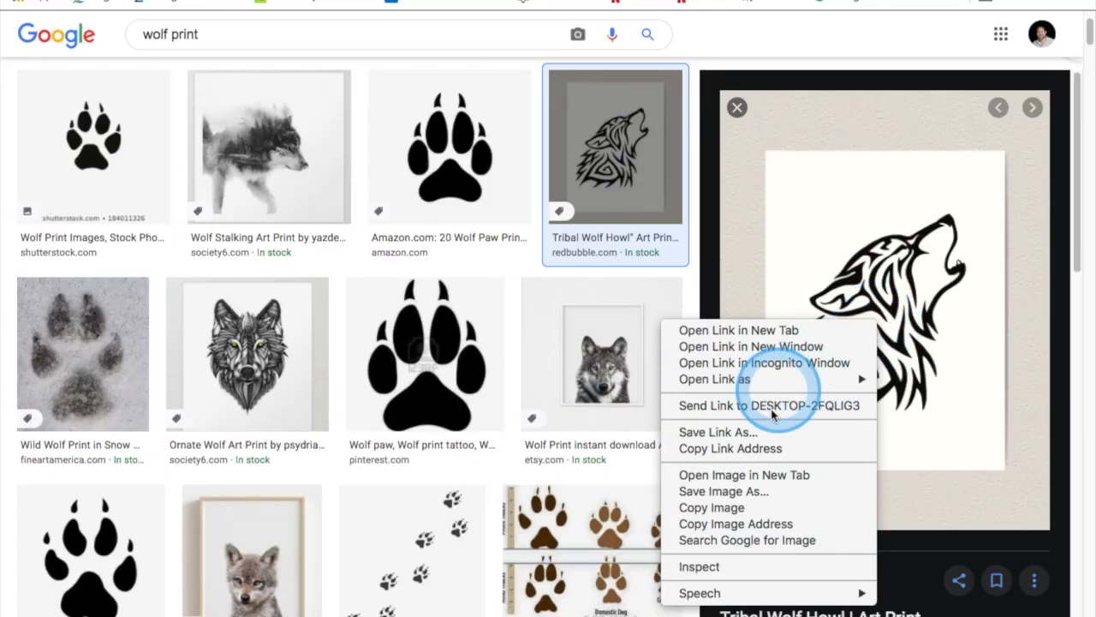
{"action": "left_click", "coordinate": [735, 433]}
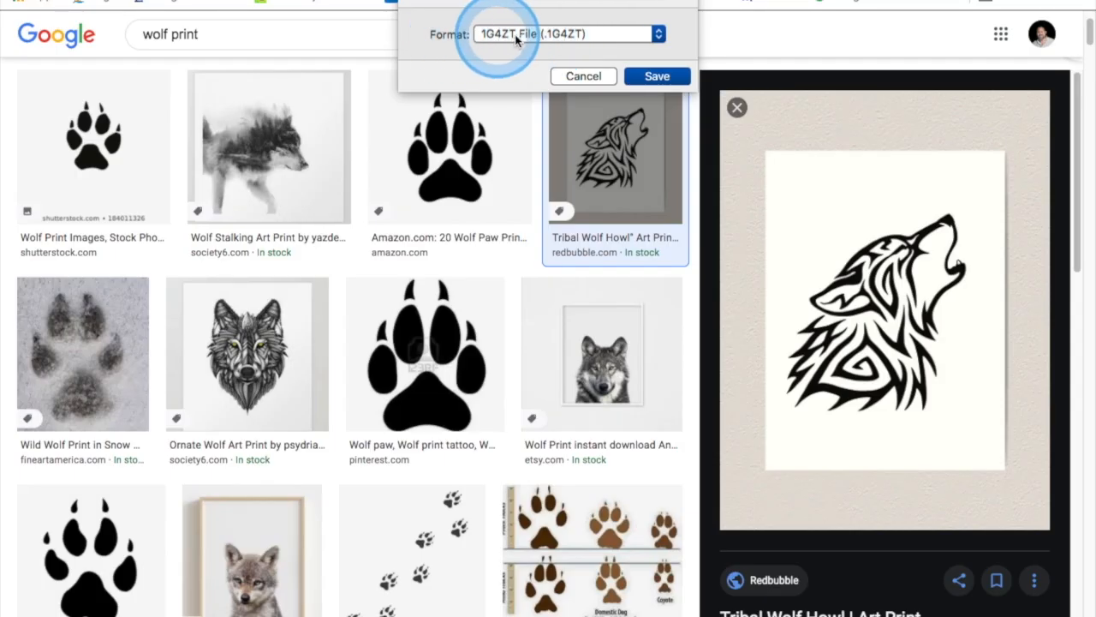
{"action": "left_click", "coordinate": [657, 77]}
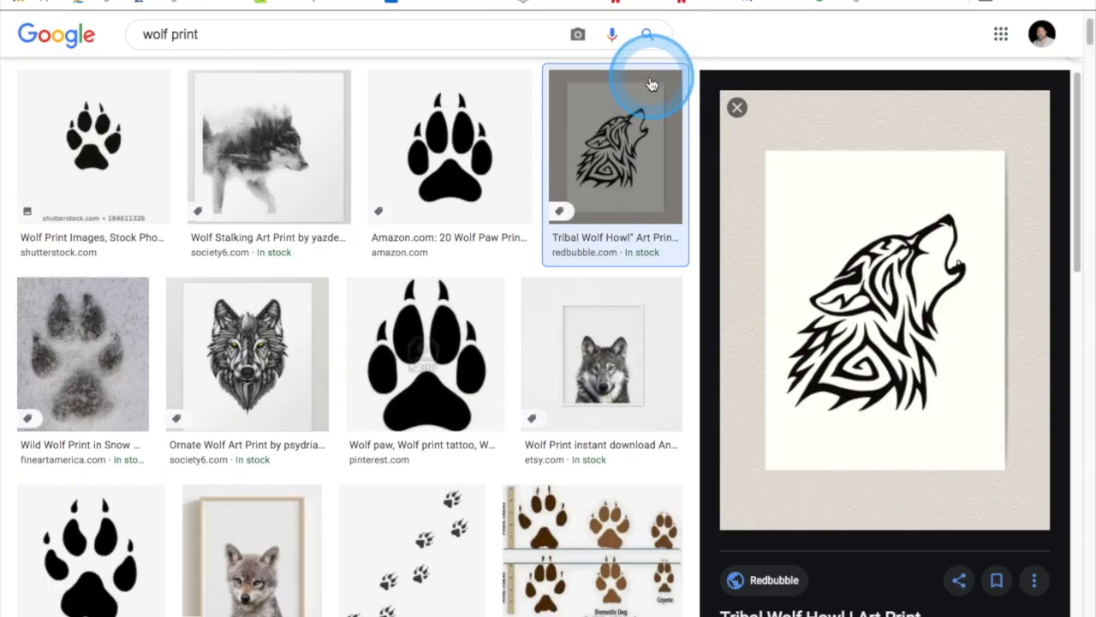
Step: Look through further wolf print results, previewing the 123RF paw print, for another simple graphic suited to the case
{"action": "scroll", "coordinate": [444, 379], "scroll_direction": "down", "scroll_amount": 1}
{"action": "scroll", "coordinate": [444, 379], "scroll_direction": "down", "scroll_amount": 3}
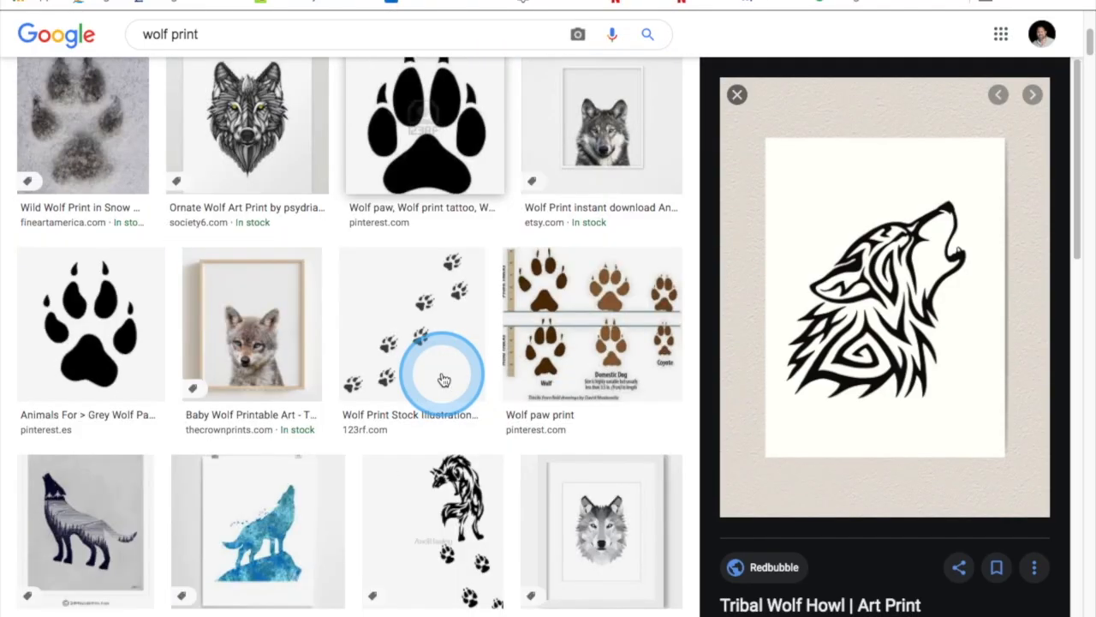
{"action": "scroll", "coordinate": [443, 379], "scroll_direction": "down", "scroll_amount": 3}
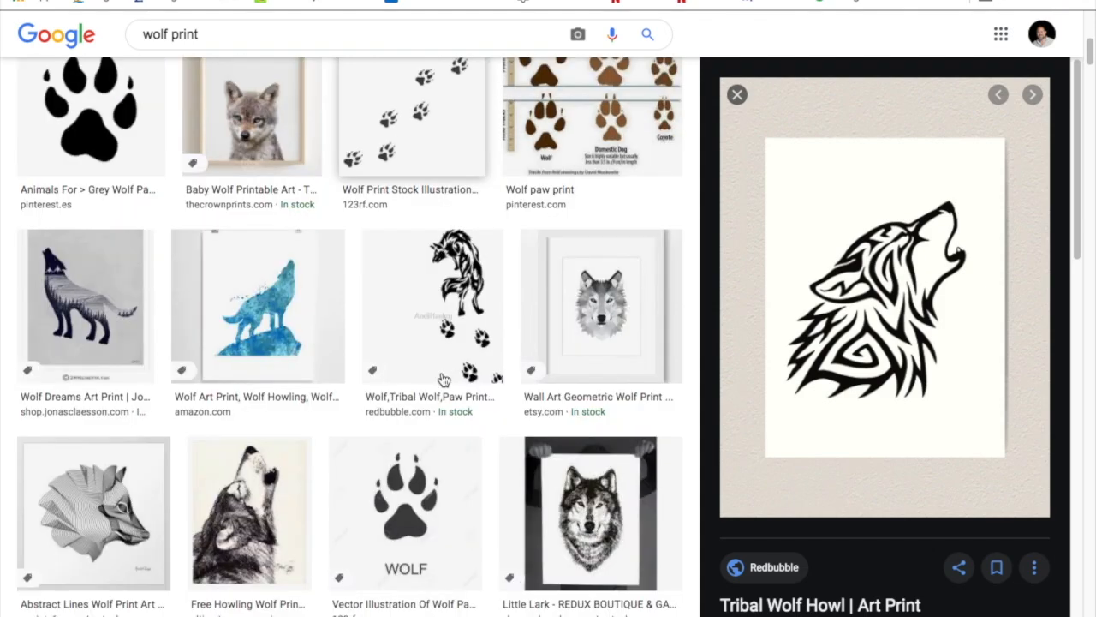
{"action": "left_click", "coordinate": [420, 529]}
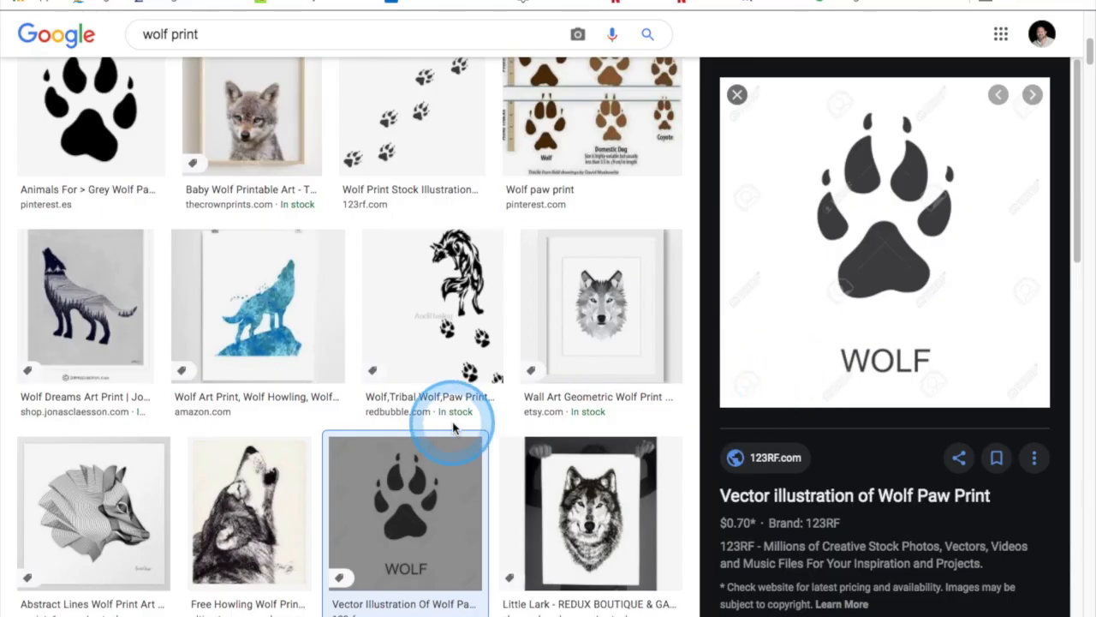
{"action": "scroll", "coordinate": [428, 454], "scroll_direction": "down", "scroll_amount": 7}
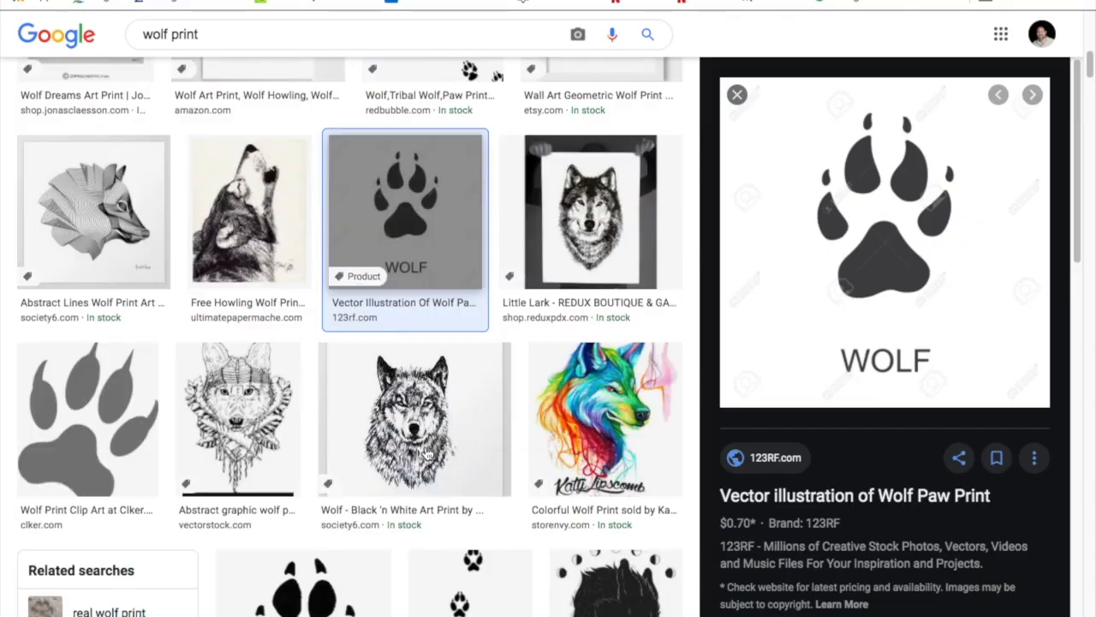
{"action": "scroll", "coordinate": [428, 454], "scroll_direction": "down", "scroll_amount": 10}
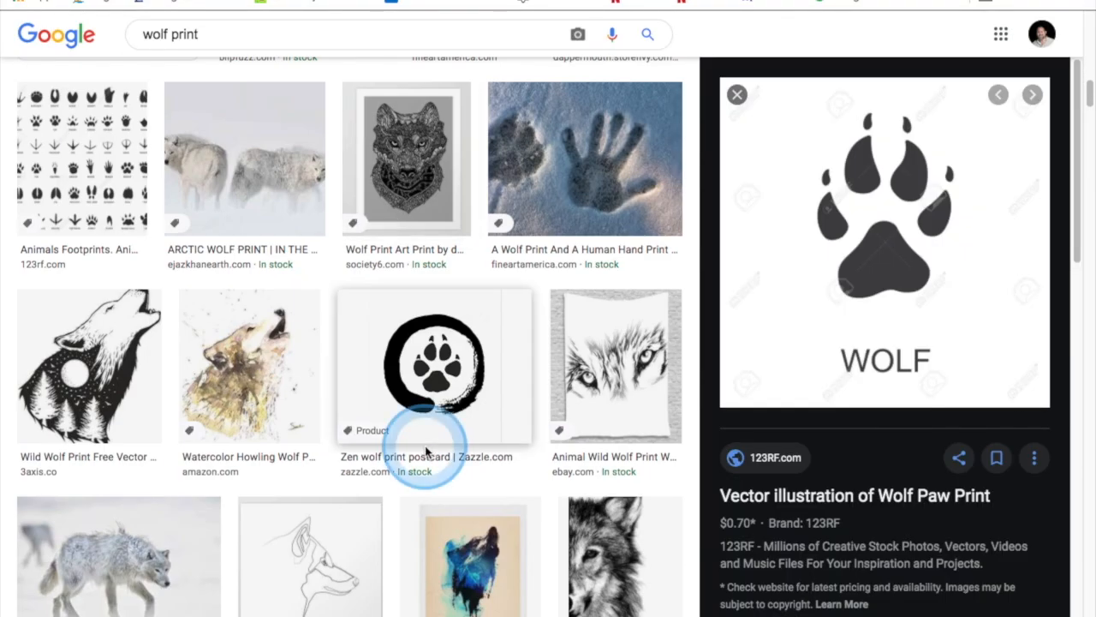
{"action": "scroll", "coordinate": [426, 451], "scroll_direction": "down", "scroll_amount": 6}
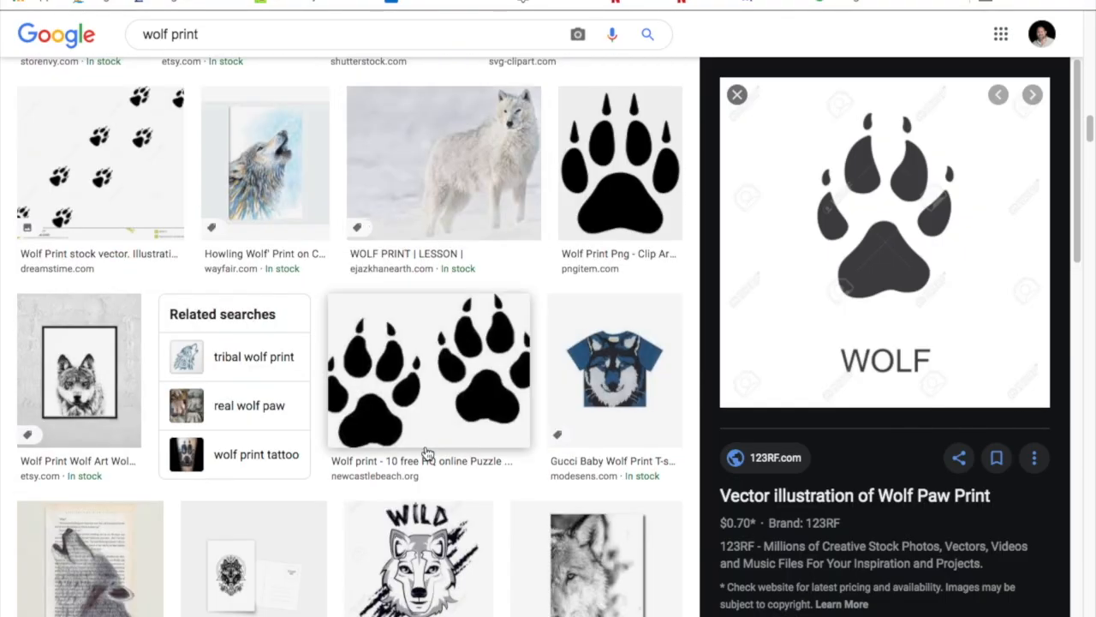
{"action": "scroll", "coordinate": [426, 453], "scroll_direction": "down", "scroll_amount": 2}
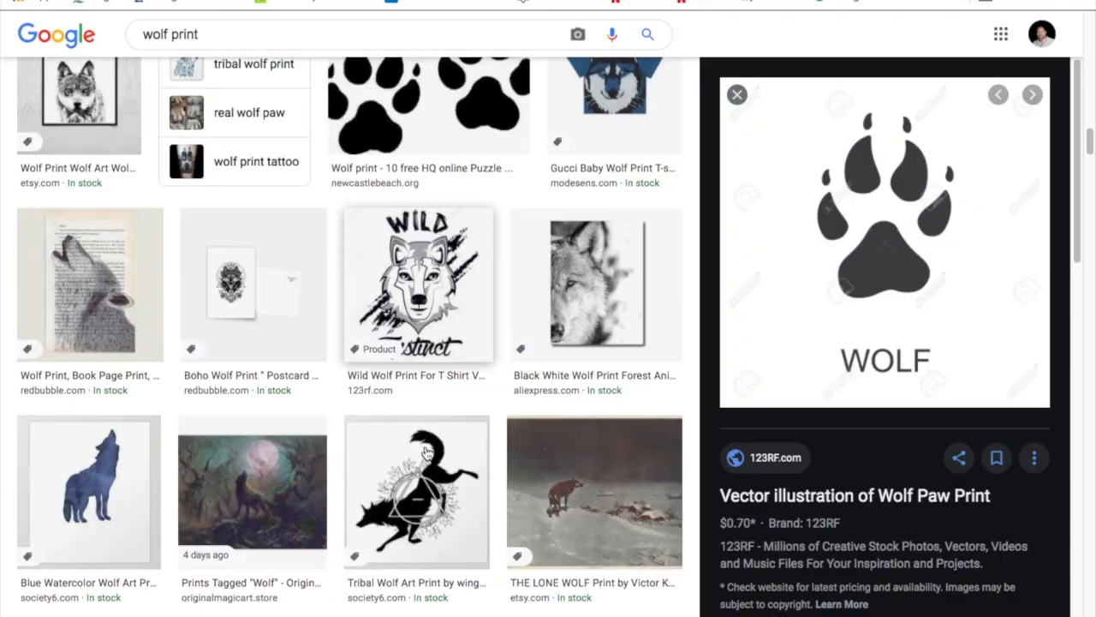
{"action": "scroll", "coordinate": [426, 453], "scroll_direction": "down", "scroll_amount": 1}
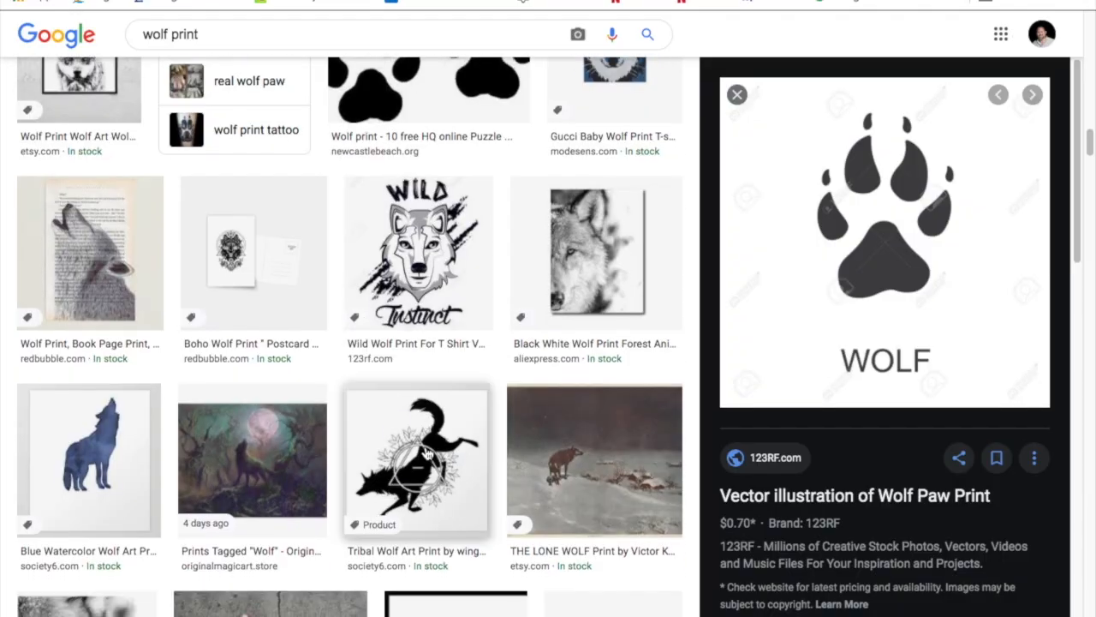
Step: Preview the Blue Watercolor Wolf art print from Society6 and save the image in JPEG format
{"action": "left_click", "coordinate": [109, 482]}
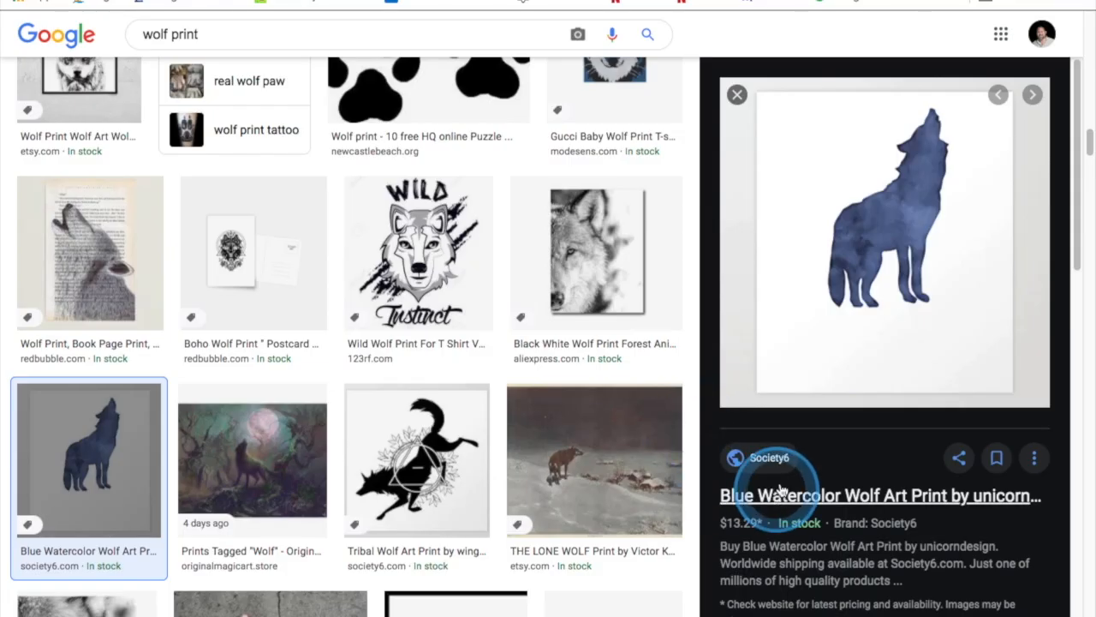
{"action": "right_click", "coordinate": [828, 332]}
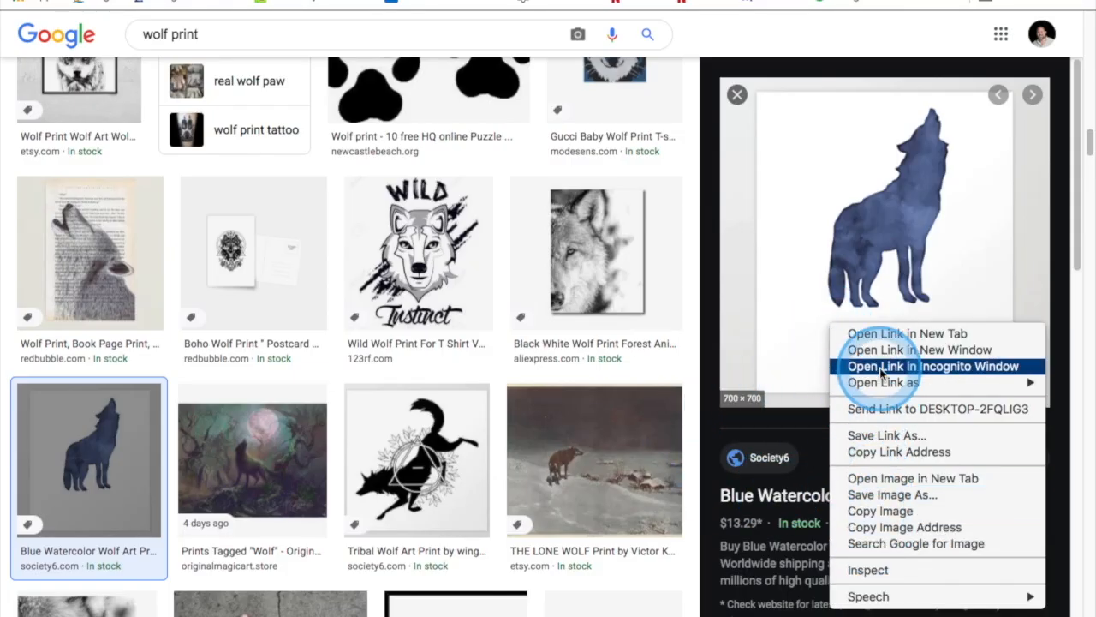
{"action": "left_click", "coordinate": [798, 274]}
{"action": "right_click", "coordinate": [811, 276]}
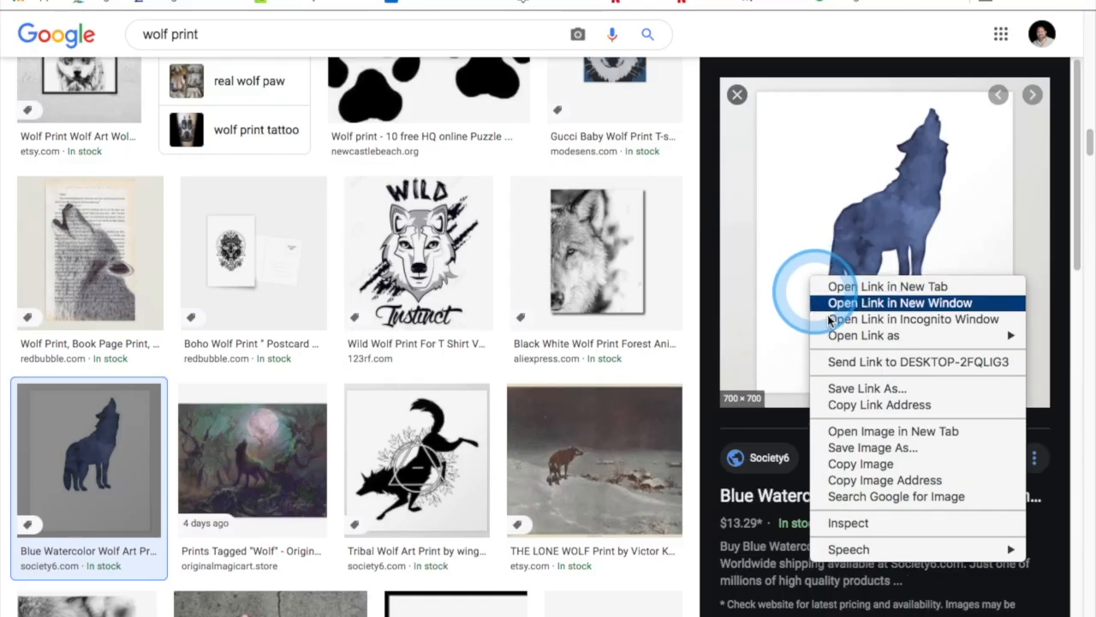
{"action": "left_click", "coordinate": [854, 450]}
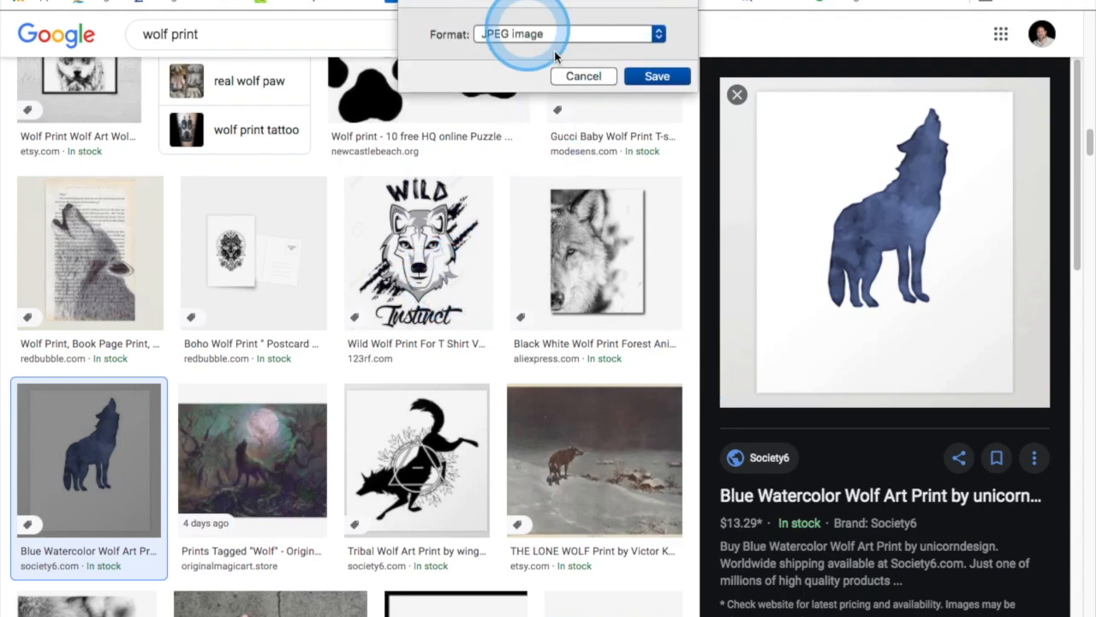
{"action": "left_click", "coordinate": [658, 76]}
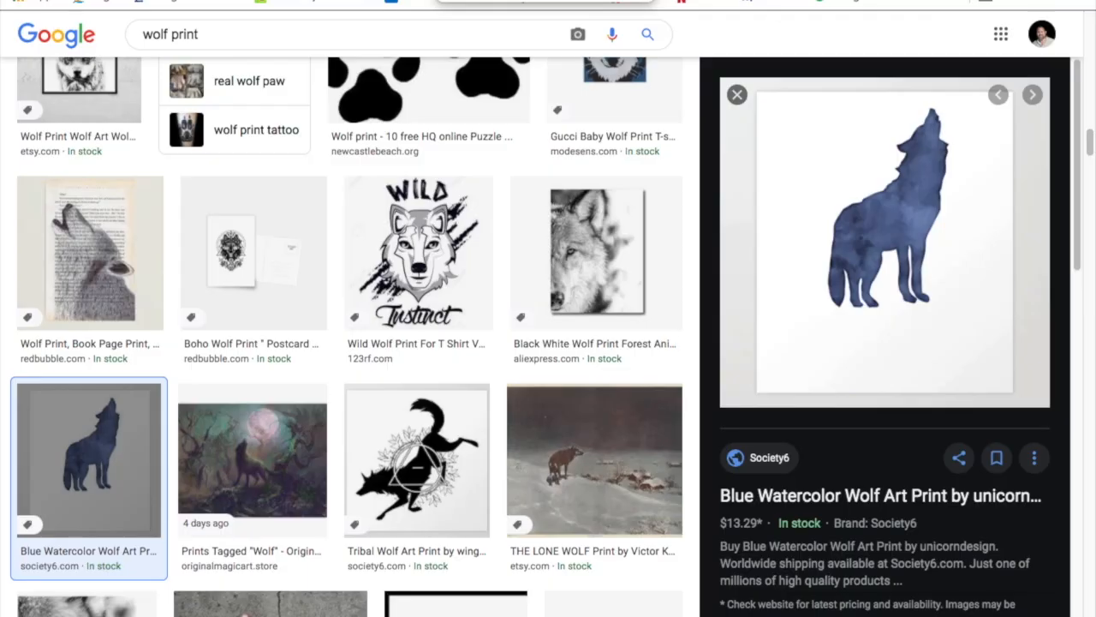
Step: Switch to the Online-Convert page and return to its image-to-SVG converter
{"action": "left_click", "coordinate": [479, 0]}
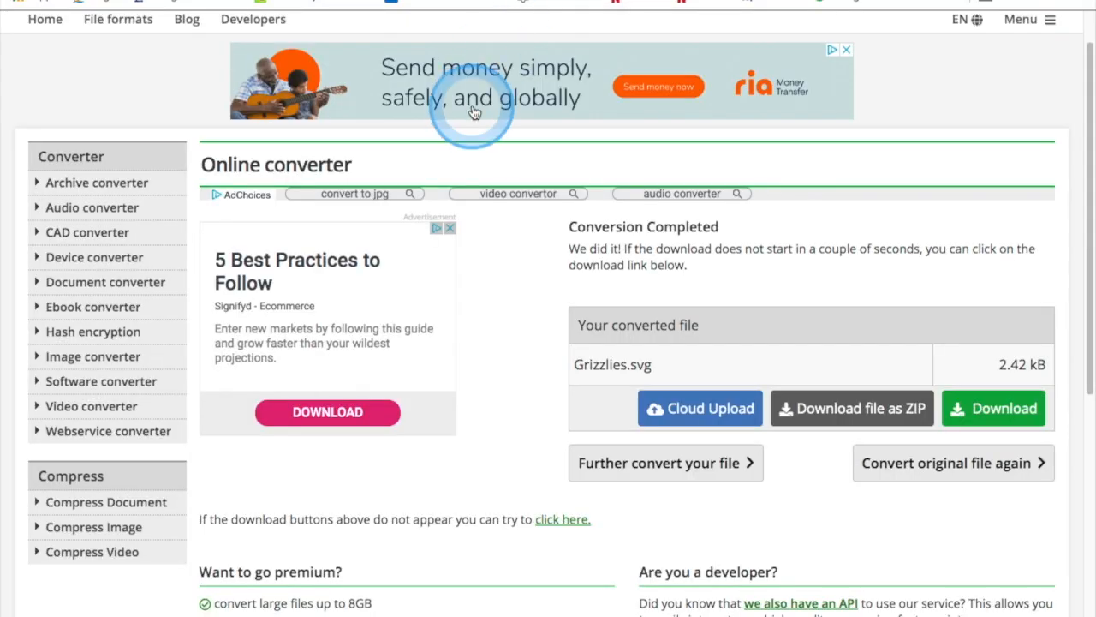
{"action": "scroll", "coordinate": [453, 117], "scroll_direction": "up", "scroll_amount": 2}
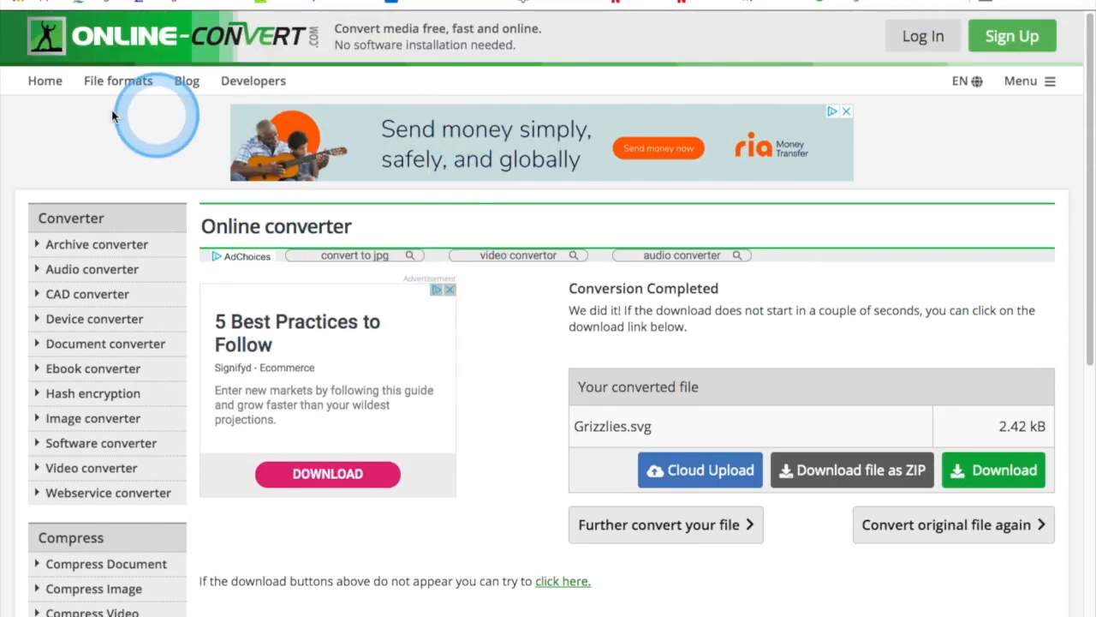
{"action": "scroll", "coordinate": [274, 364], "scroll_direction": "down", "scroll_amount": 1}
{"action": "scroll", "coordinate": [213, 463], "scroll_direction": "up", "scroll_amount": 1}
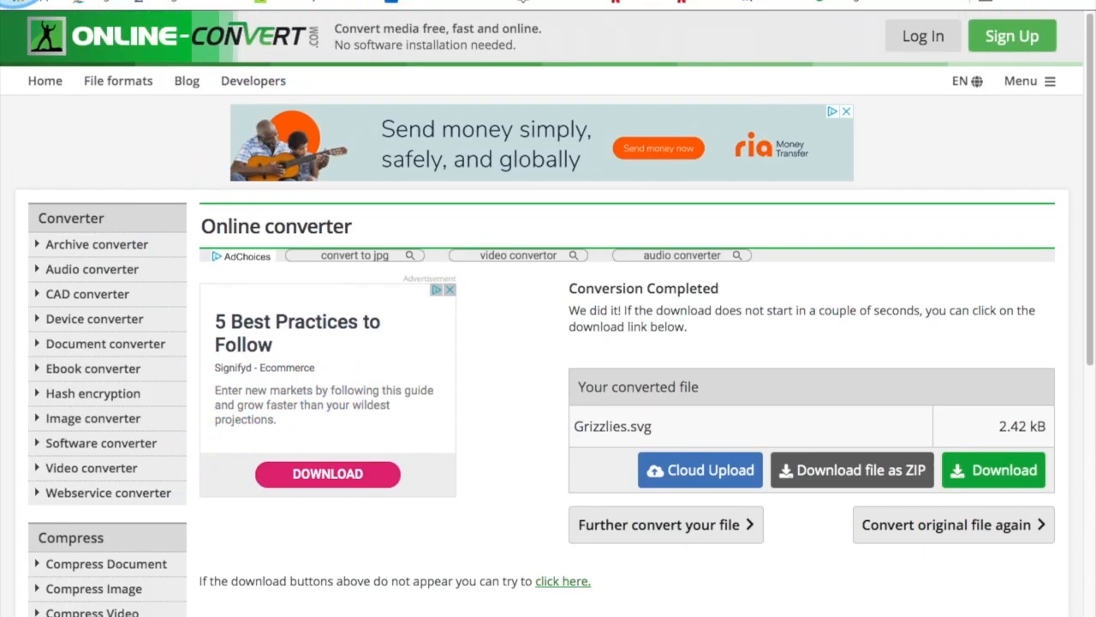
{"action": "left_click", "coordinate": [19, 1]}
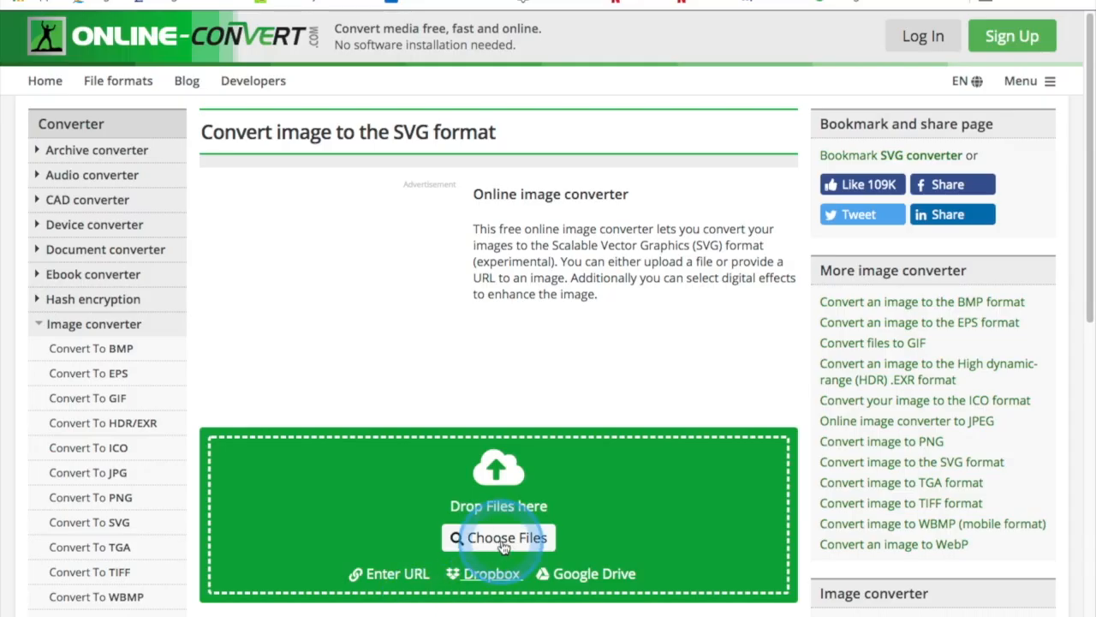
Step: Upload "wolf print .1g4zt" from Downloads to the converter and start its conversion to SVG
{"action": "left_click", "coordinate": [502, 540]}
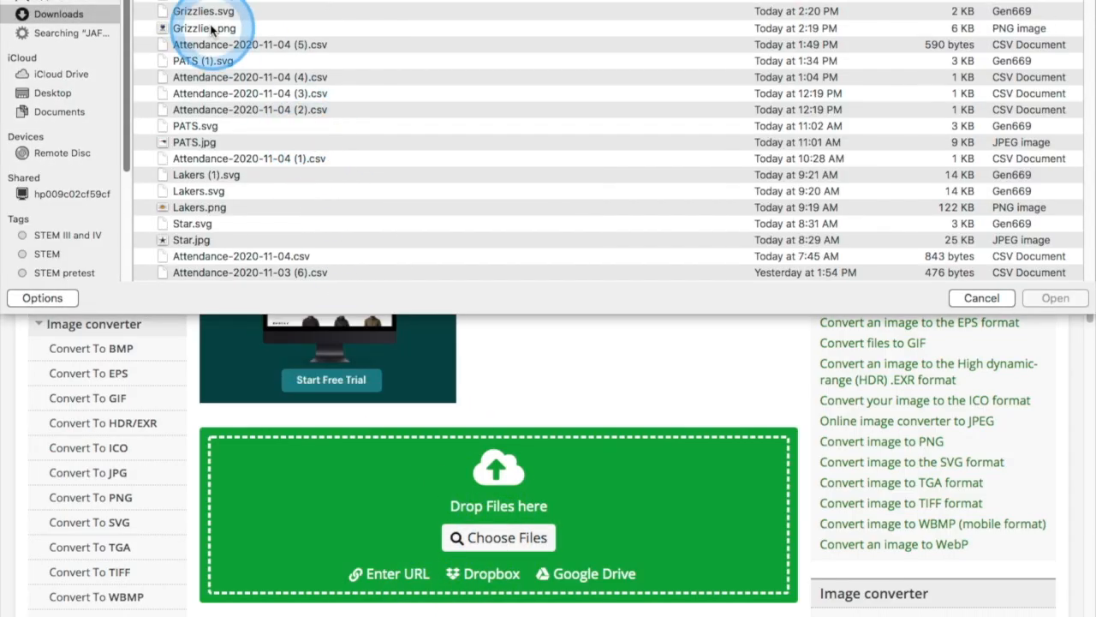
{"action": "left_click", "coordinate": [201, 9]}
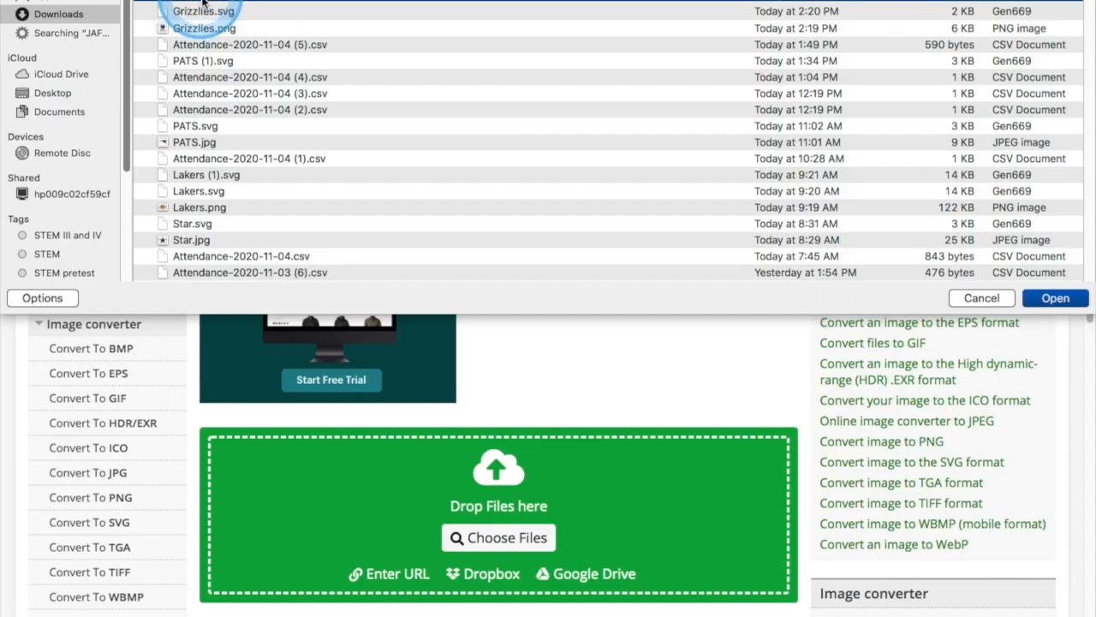
{"action": "left_click", "coordinate": [1058, 297]}
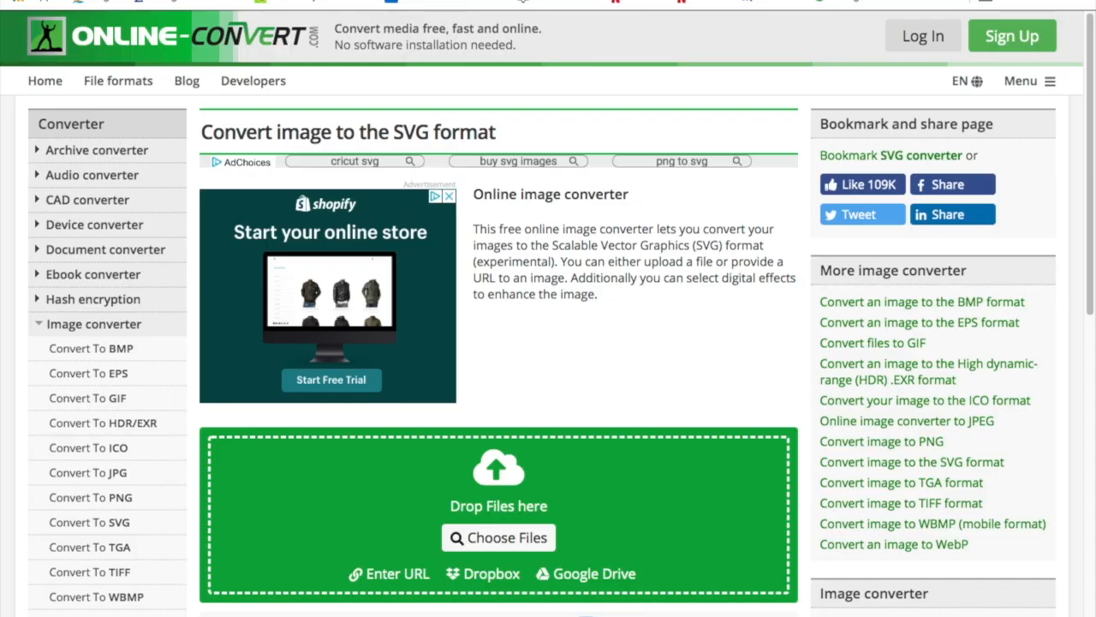
{"action": "scroll", "coordinate": [548, 314], "scroll_direction": "down", "scroll_amount": 2}
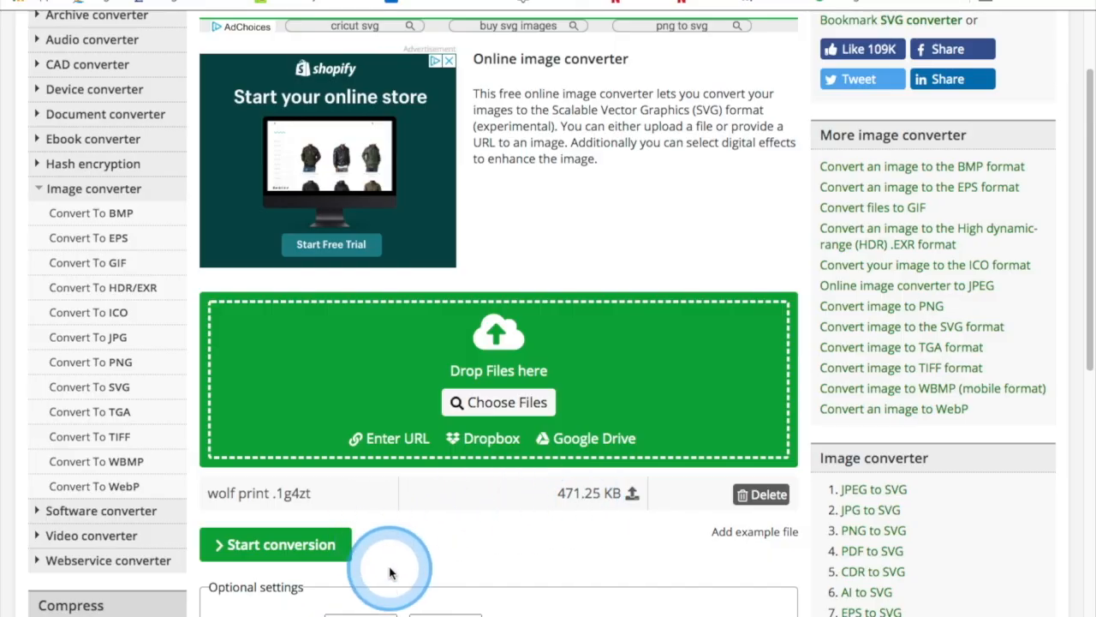
{"action": "left_click", "coordinate": [325, 552]}
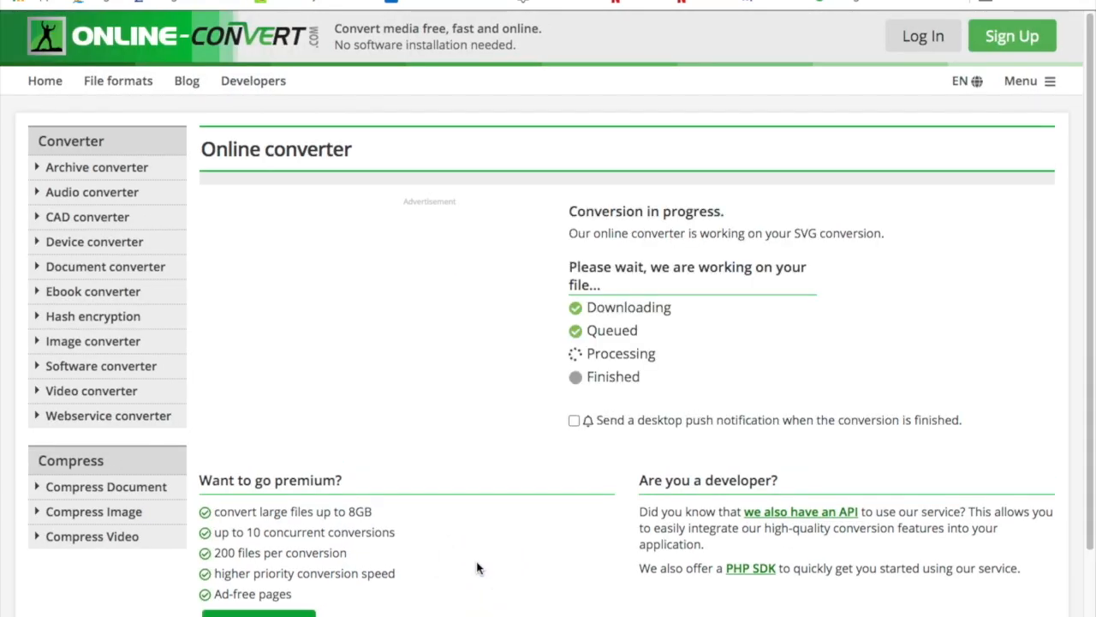
{"action": "left_click", "coordinate": [533, 563]}
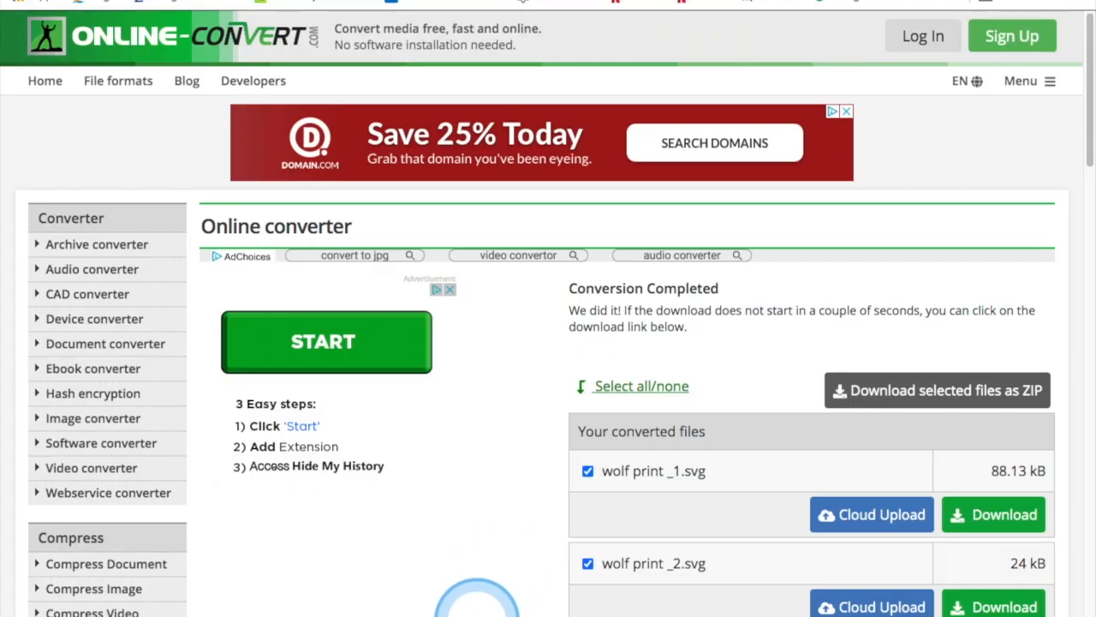
Step: Look over the list of converted SVG files and download wolf print _1.svg
{"action": "scroll", "coordinate": [479, 591], "scroll_direction": "down", "scroll_amount": 2}
{"action": "scroll", "coordinate": [477, 603], "scroll_direction": "down", "scroll_amount": 8}
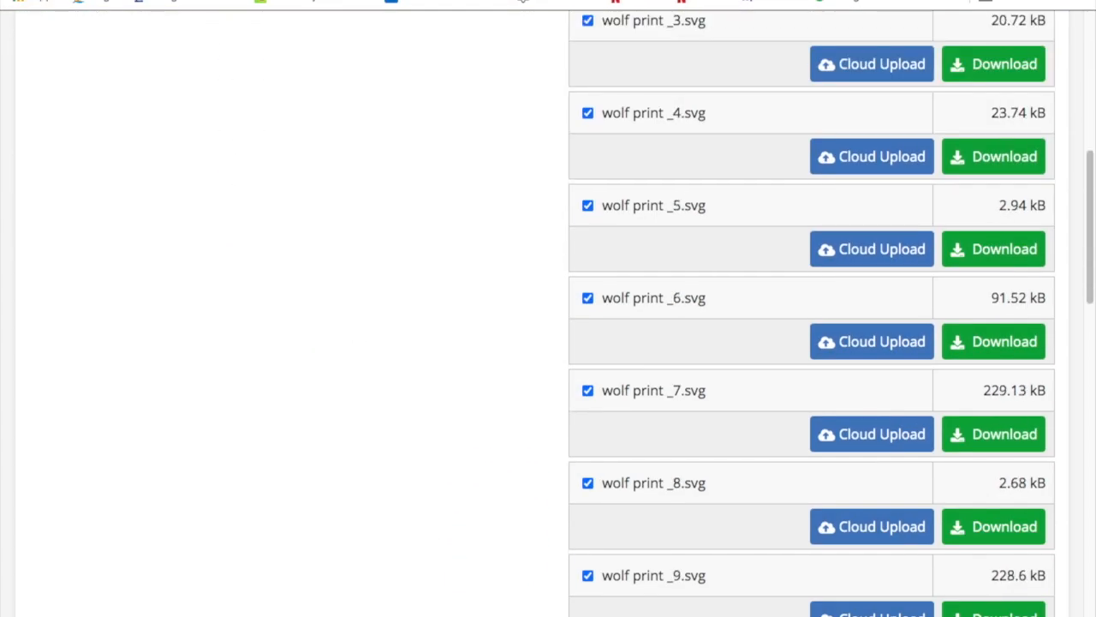
{"action": "scroll", "coordinate": [477, 604], "scroll_direction": "up", "scroll_amount": 1}
{"action": "scroll", "coordinate": [477, 604], "scroll_direction": "up", "scroll_amount": 10}
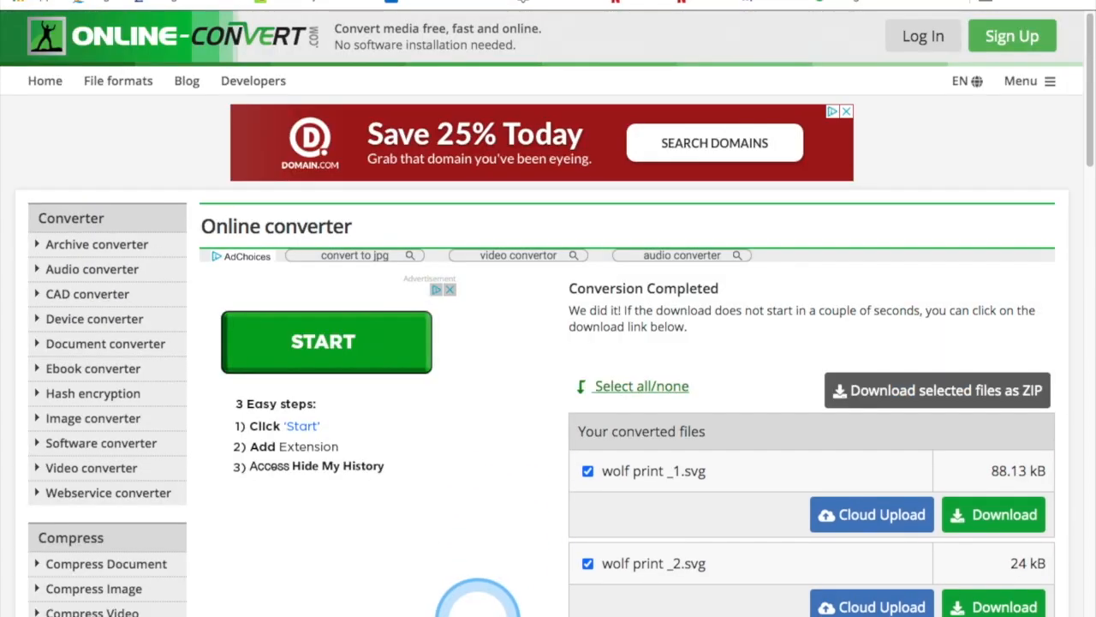
{"action": "left_click", "coordinate": [996, 528]}
{"action": "left_click", "coordinate": [999, 526]}
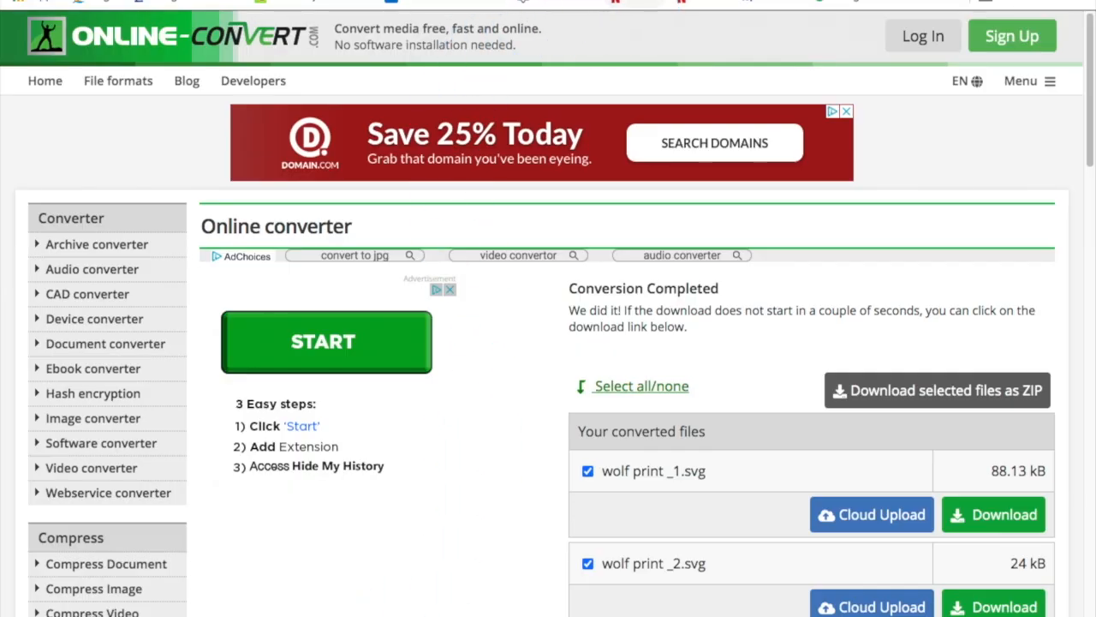
Step: Switch to the Tinkercad design and import wolf print _1.svg at a scale of 80
{"action": "left_click", "coordinate": [569, 1]}
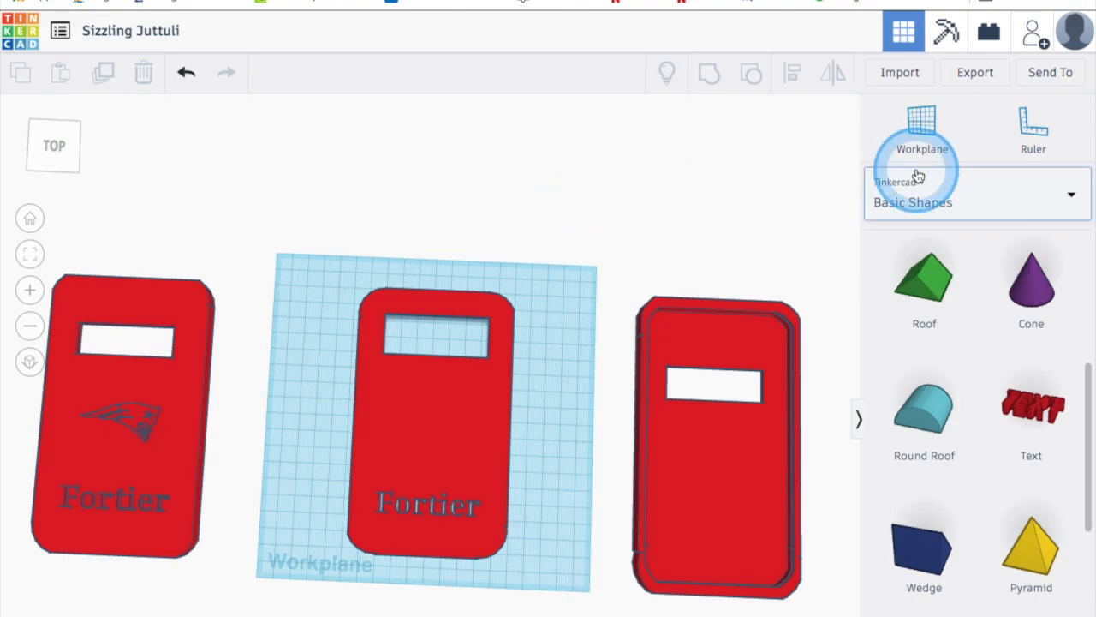
{"action": "left_click", "coordinate": [897, 73]}
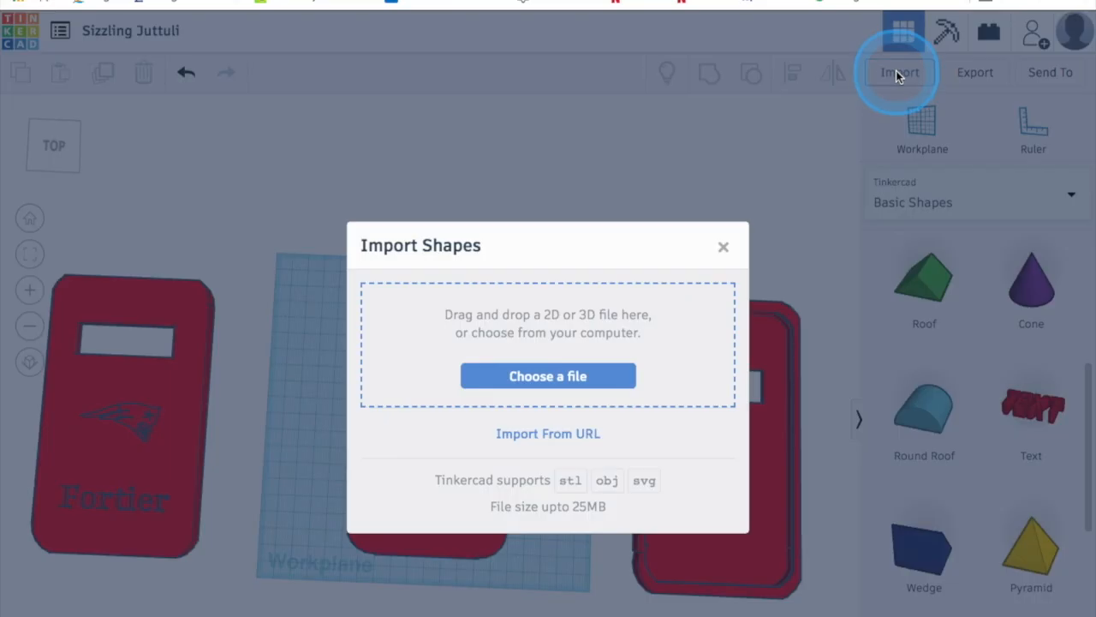
{"action": "left_click", "coordinate": [580, 383]}
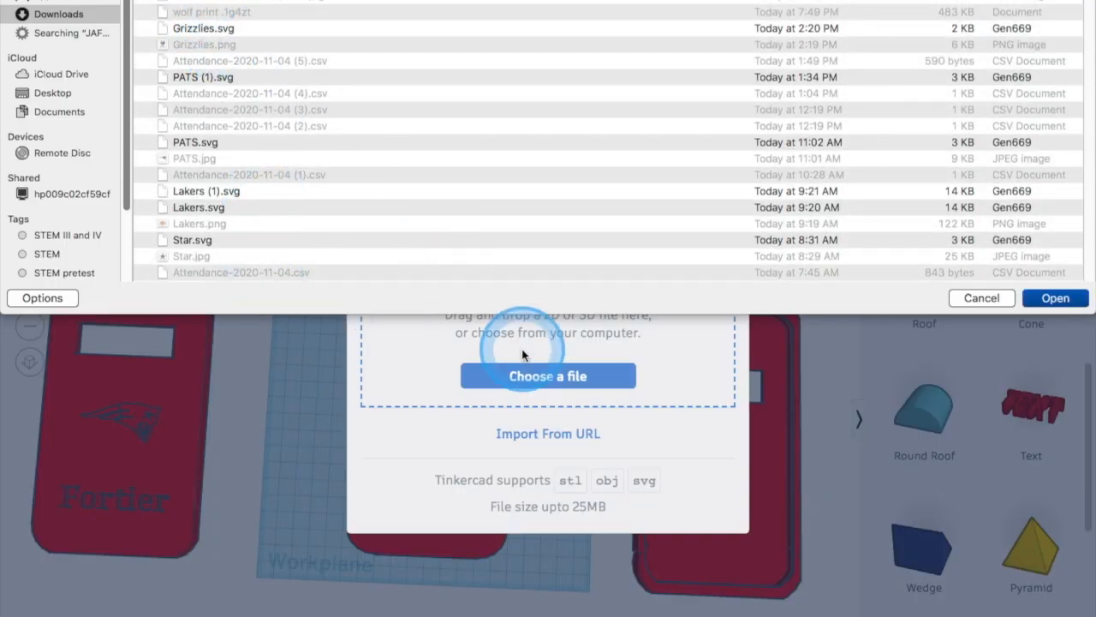
{"action": "left_click", "coordinate": [1033, 296]}
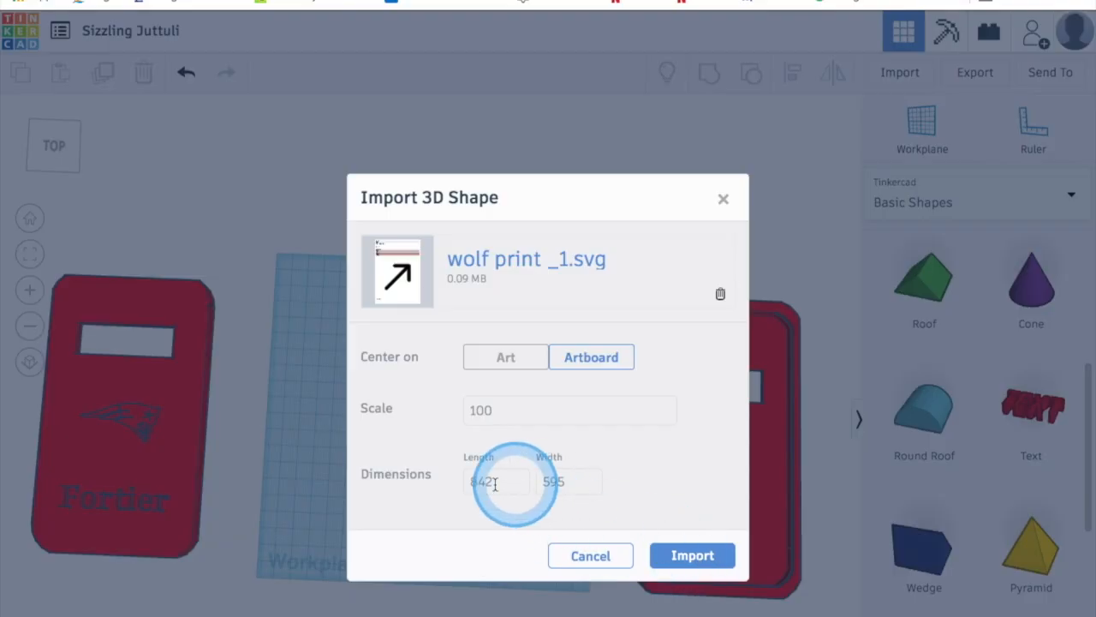
{"action": "left_click", "coordinate": [503, 482]}
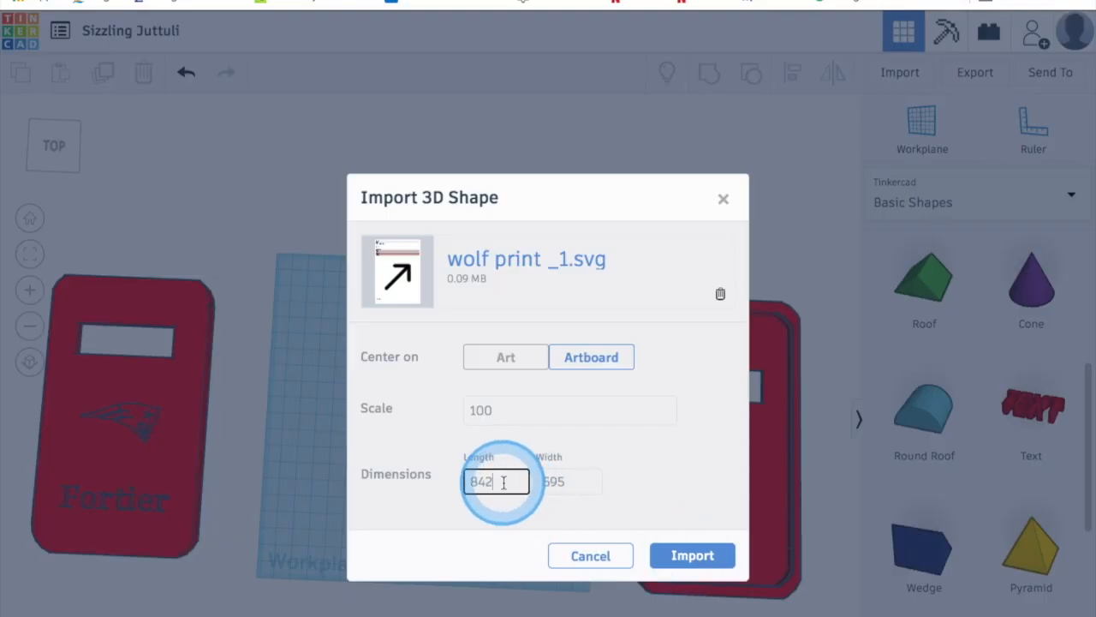
{"action": "left_click", "coordinate": [500, 410]}
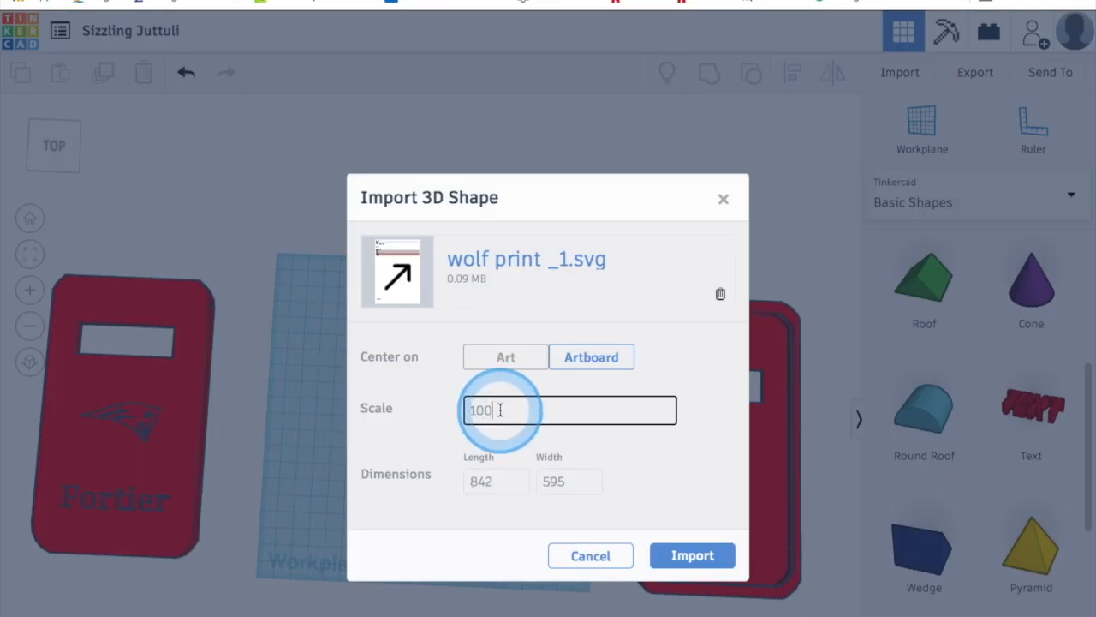
{"action": "key", "text": "BackSpace"}
{"action": "key", "text": "BackSpace"}
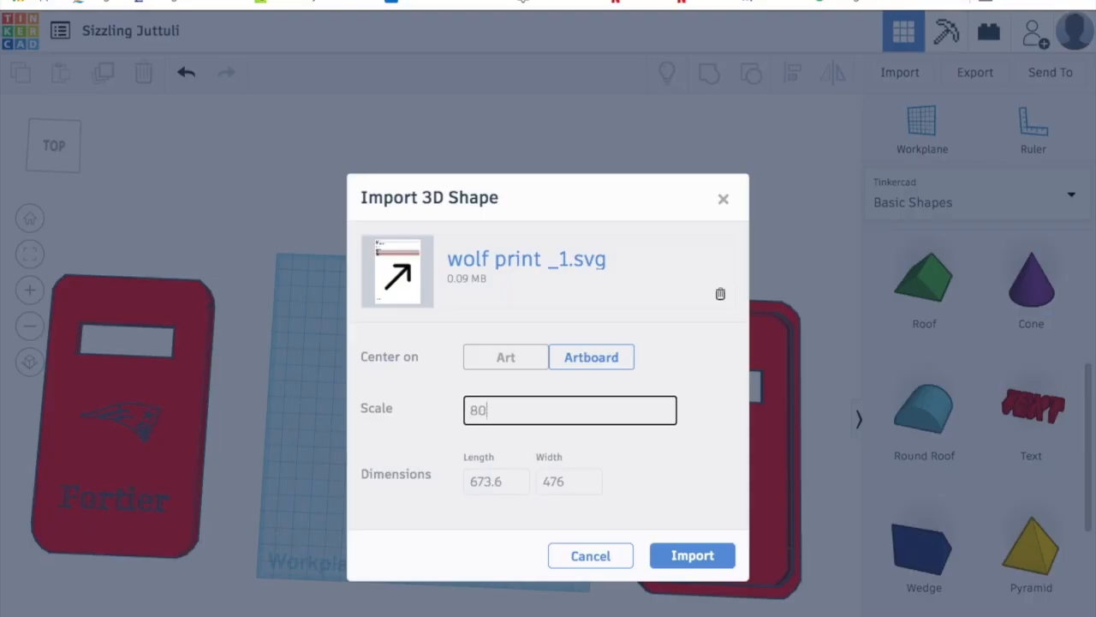
{"action": "left_click", "coordinate": [713, 561]}
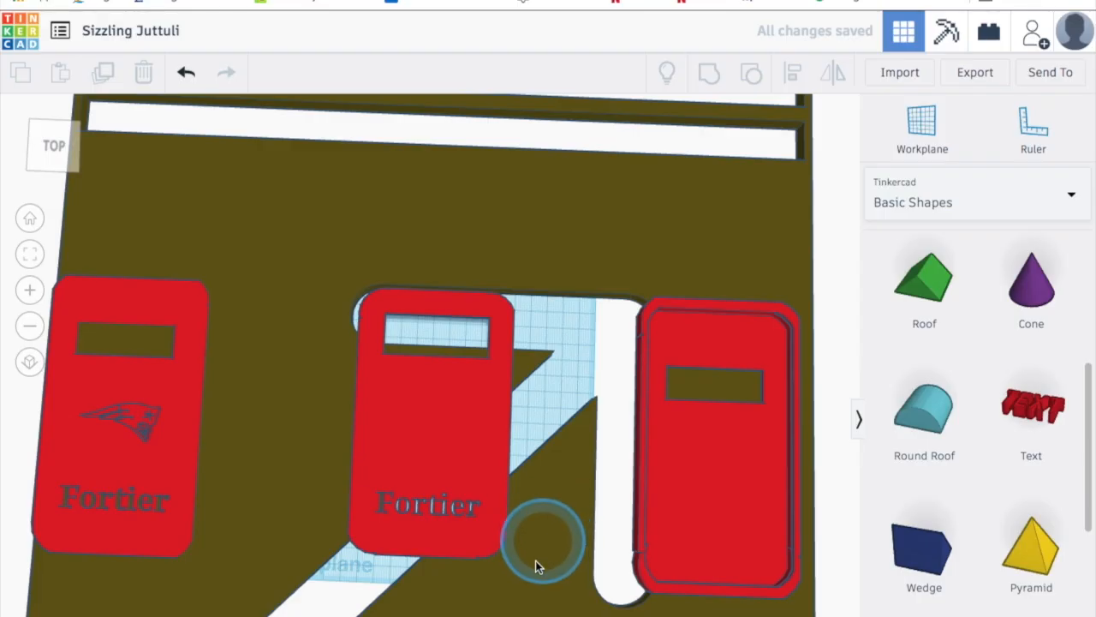
Step: Delete the oversized imported arrow shape covering the phone cases
{"action": "scroll", "coordinate": [538, 560], "scroll_direction": "down", "scroll_amount": 5}
{"action": "left_click_drag", "start_coordinate": [489, 607], "coordinate": [589, 585]}
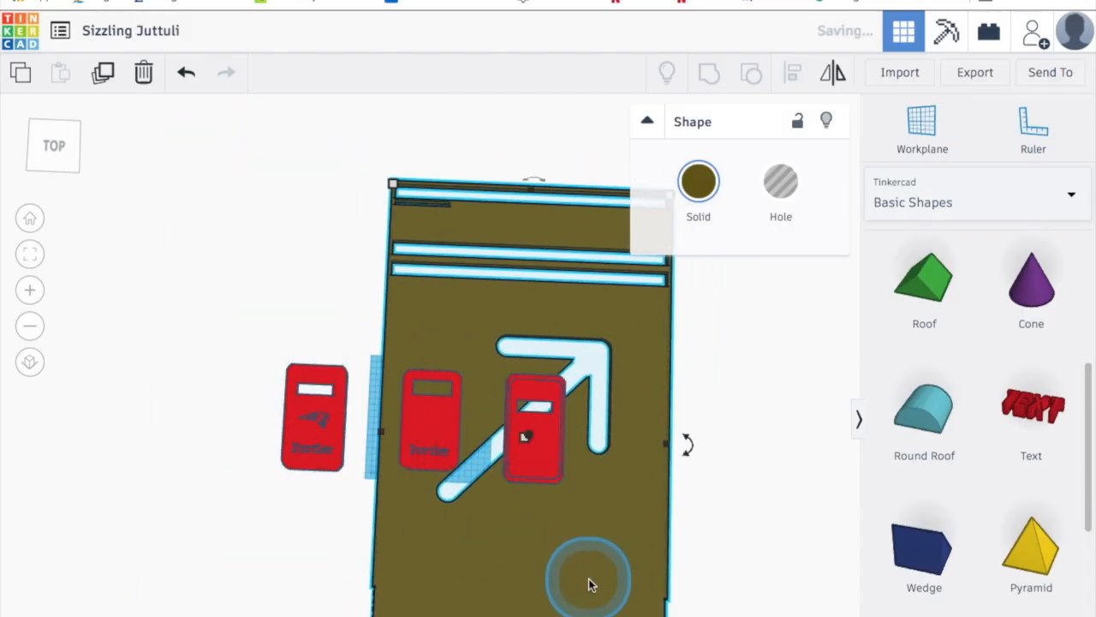
{"action": "key", "text": "Delete"}
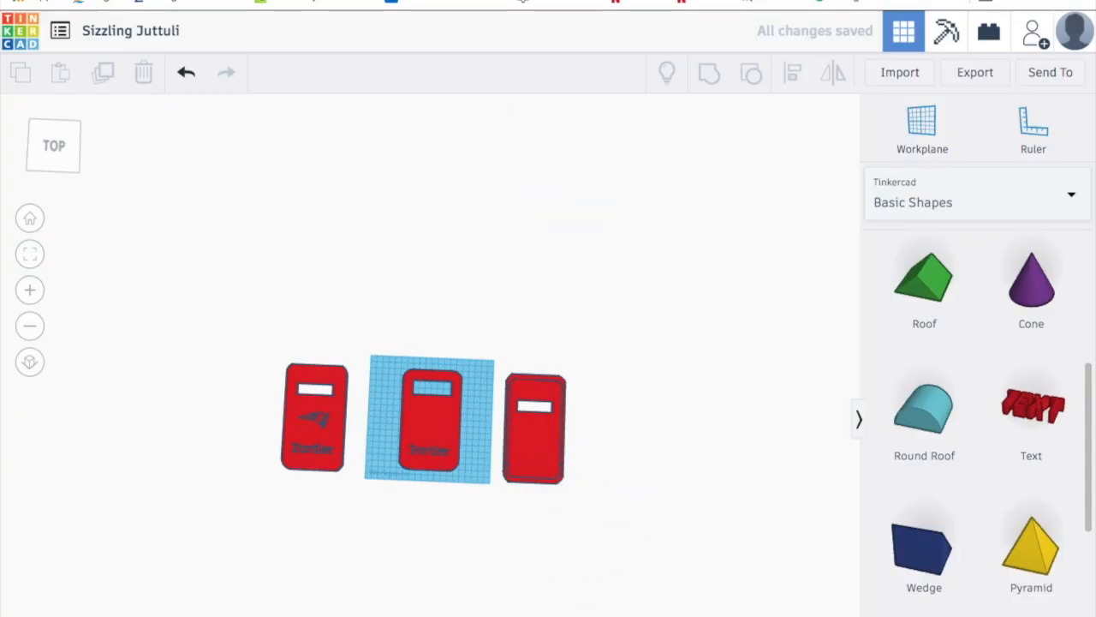
Step: Switch back to the Online-Convert page and reopen its image-to-SVG converter
{"action": "left_click", "coordinate": [480, 1]}
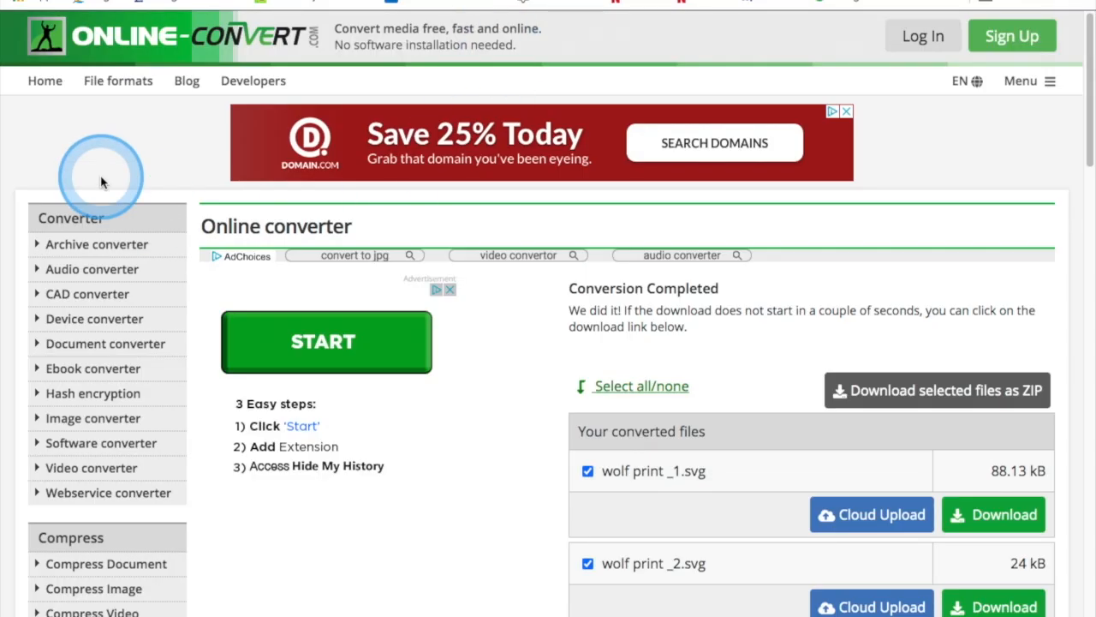
{"action": "left_click", "coordinate": [25, 1]}
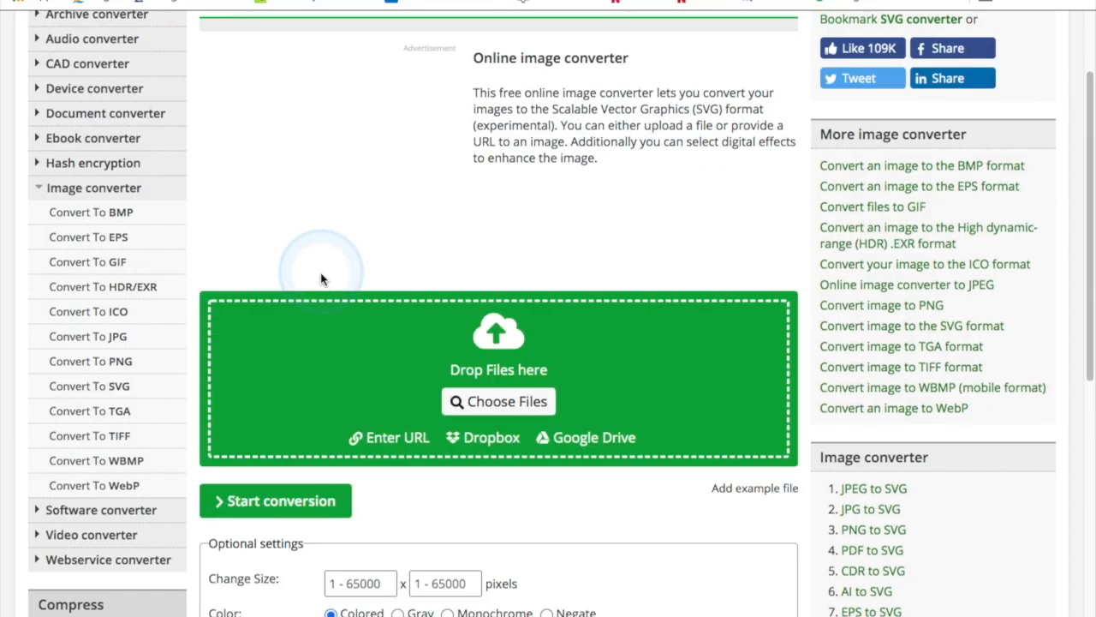
{"action": "left_click", "coordinate": [325, 256]}
{"action": "left_click", "coordinate": [311, 478]}
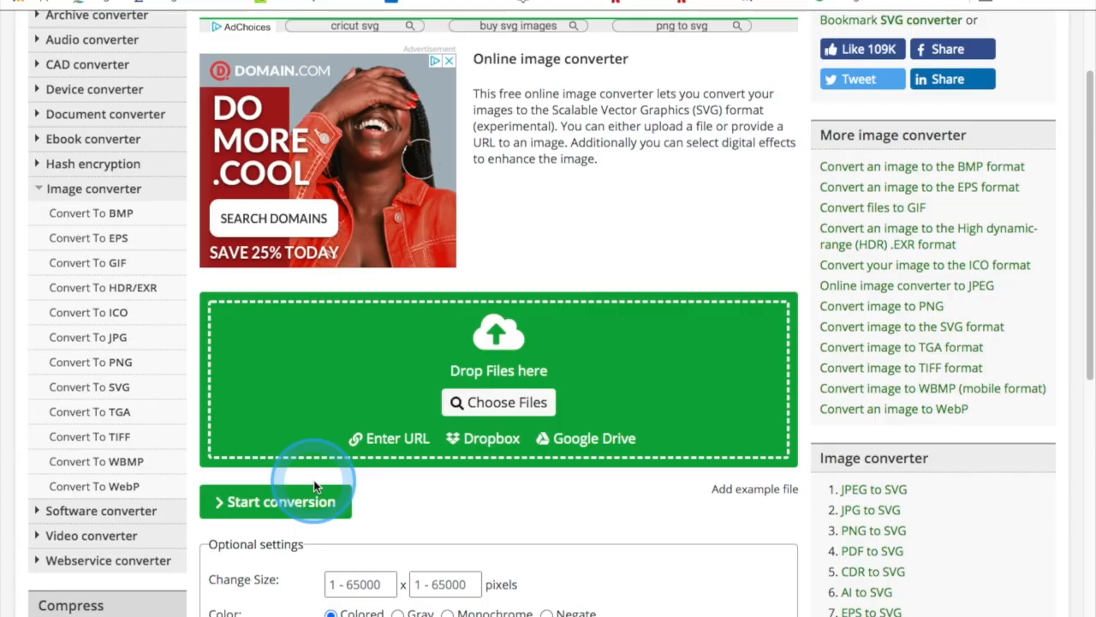
Step: Upload blue-watercolor-wolf-prints.jpg from Downloads to the converter and start its conversion to SVG
{"action": "left_click", "coordinate": [484, 407]}
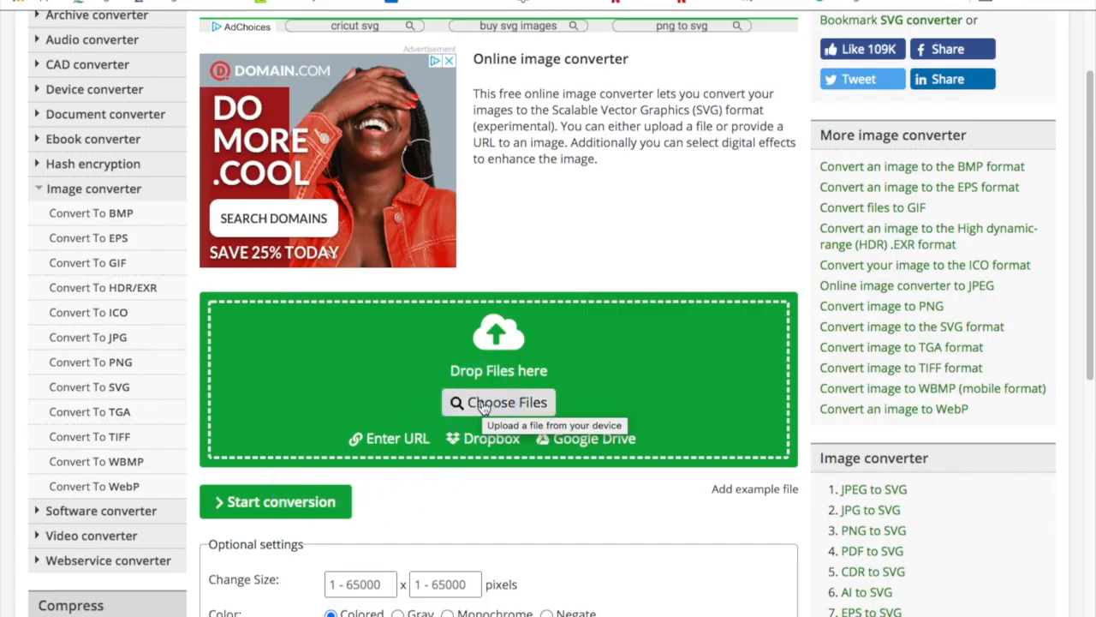
{"action": "left_click", "coordinate": [484, 408]}
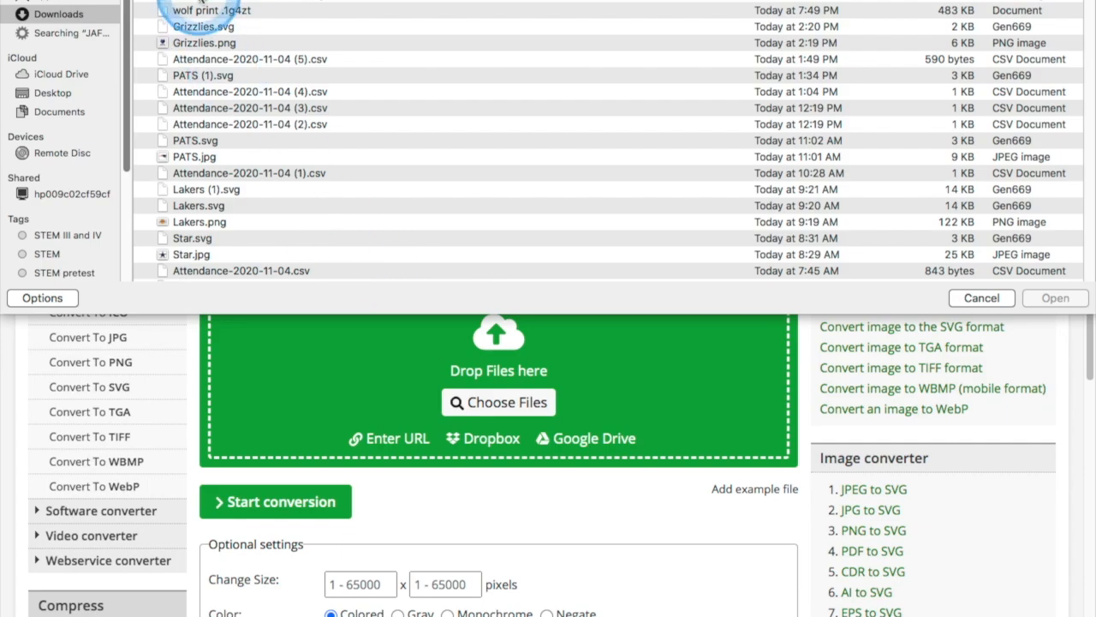
{"action": "left_click", "coordinate": [202, 3]}
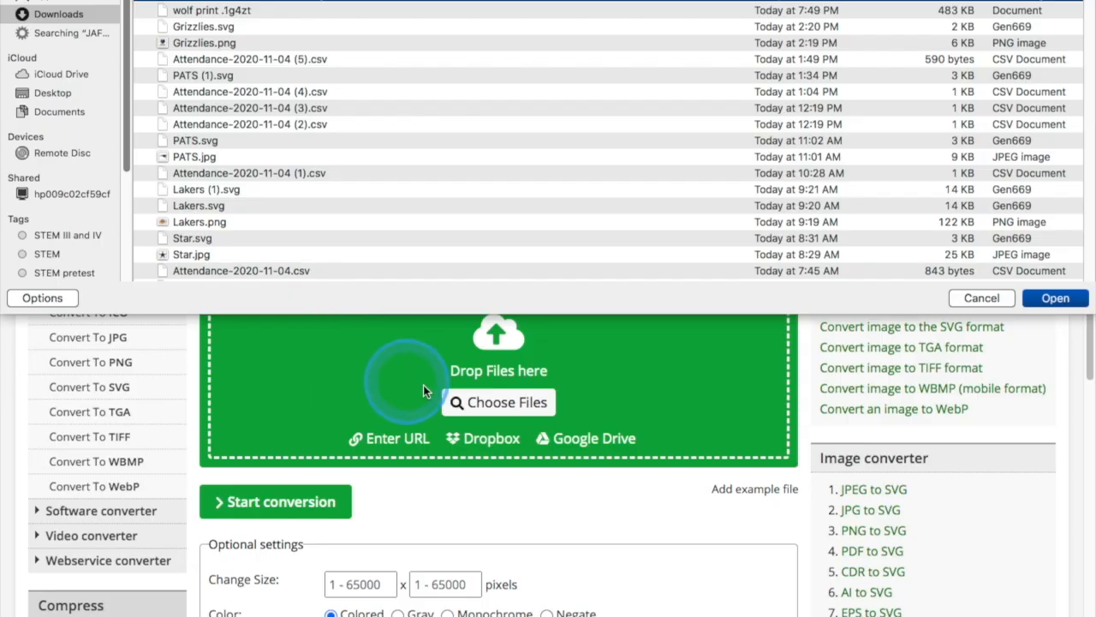
{"action": "left_click", "coordinate": [1058, 299]}
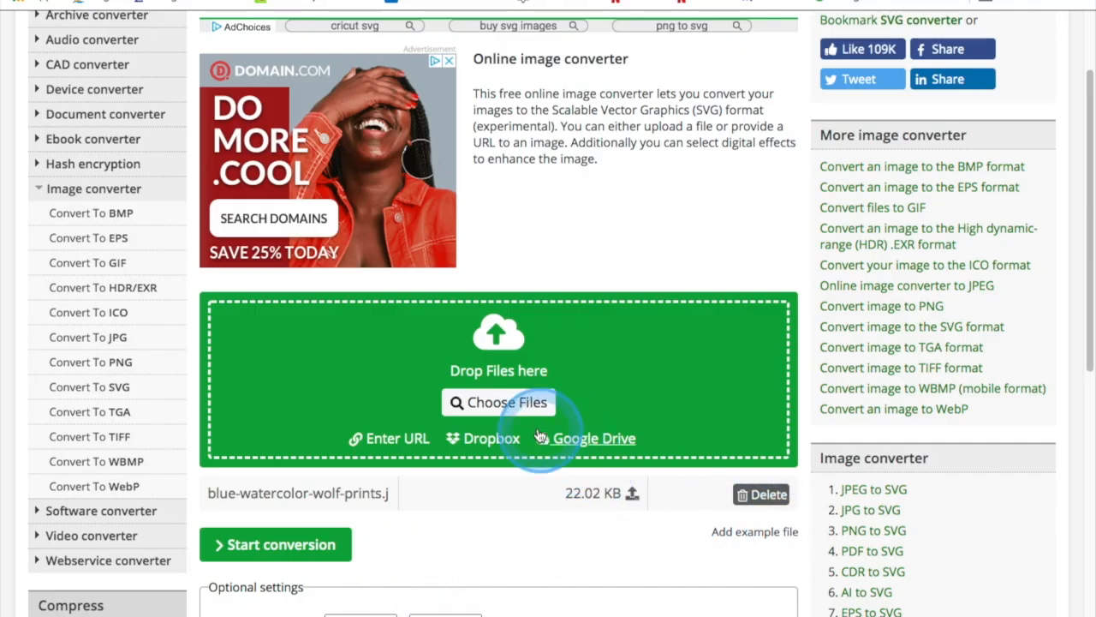
{"action": "left_click", "coordinate": [304, 548]}
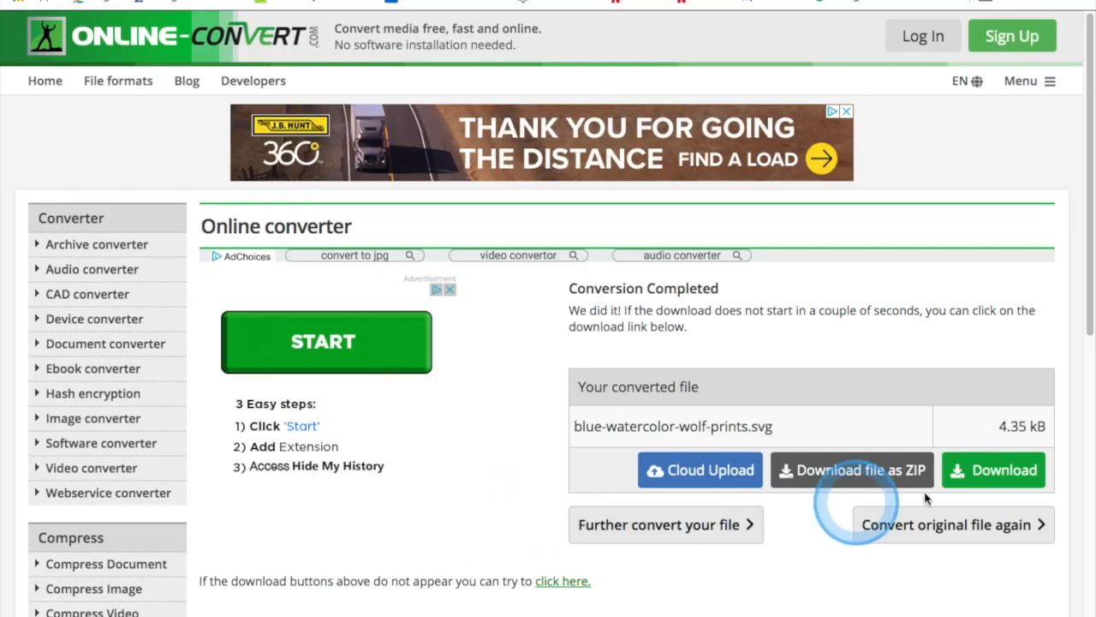
Step: Download the converted file blue-watercolor-wolf-prints.svg
{"action": "left_click", "coordinate": [974, 485]}
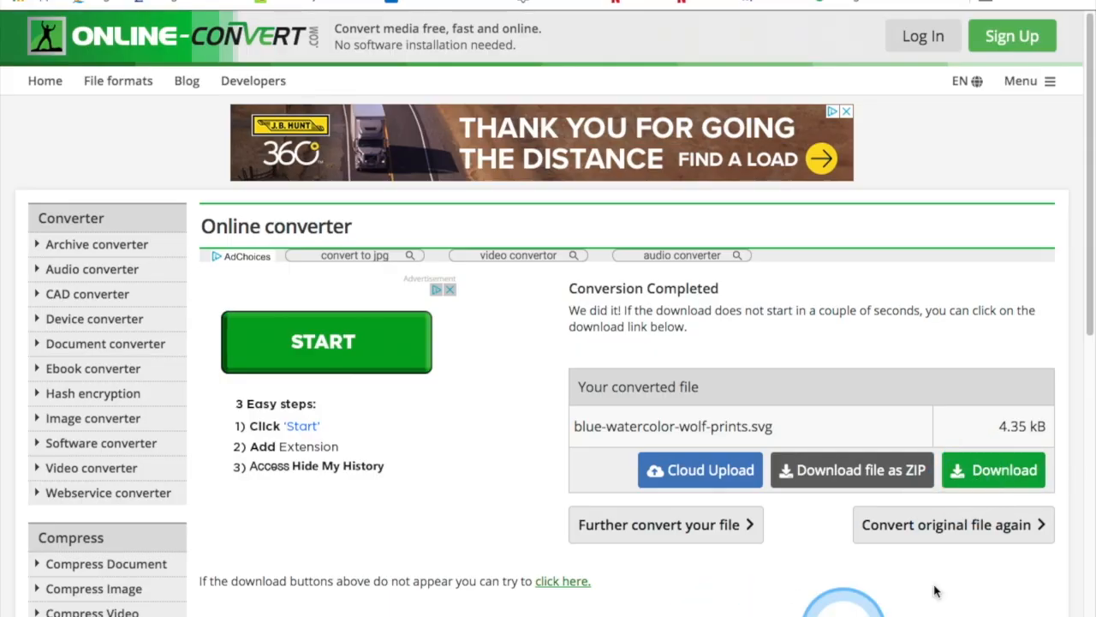
{"action": "left_click", "coordinate": [992, 478]}
{"action": "left_click", "coordinate": [721, 591]}
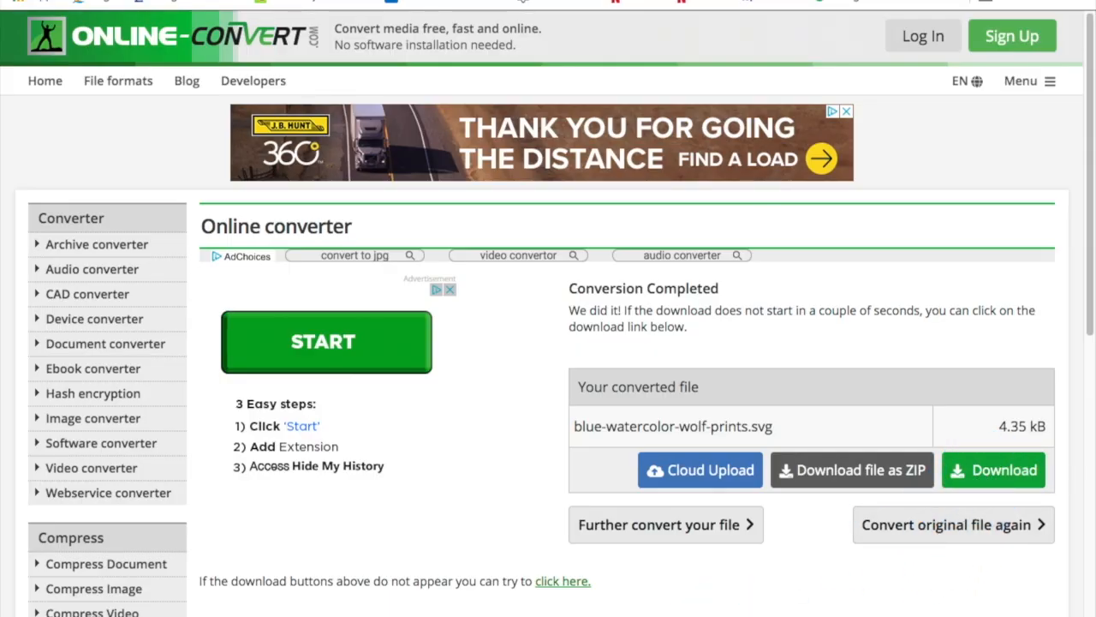
{"action": "left_click", "coordinate": [317, 257]}
{"action": "left_click", "coordinate": [577, 84]}
Step: Switch to Tinkercad and import blue-watercolor-wolf-prints.svg from Downloads into the design
{"action": "left_click", "coordinate": [368, 4]}
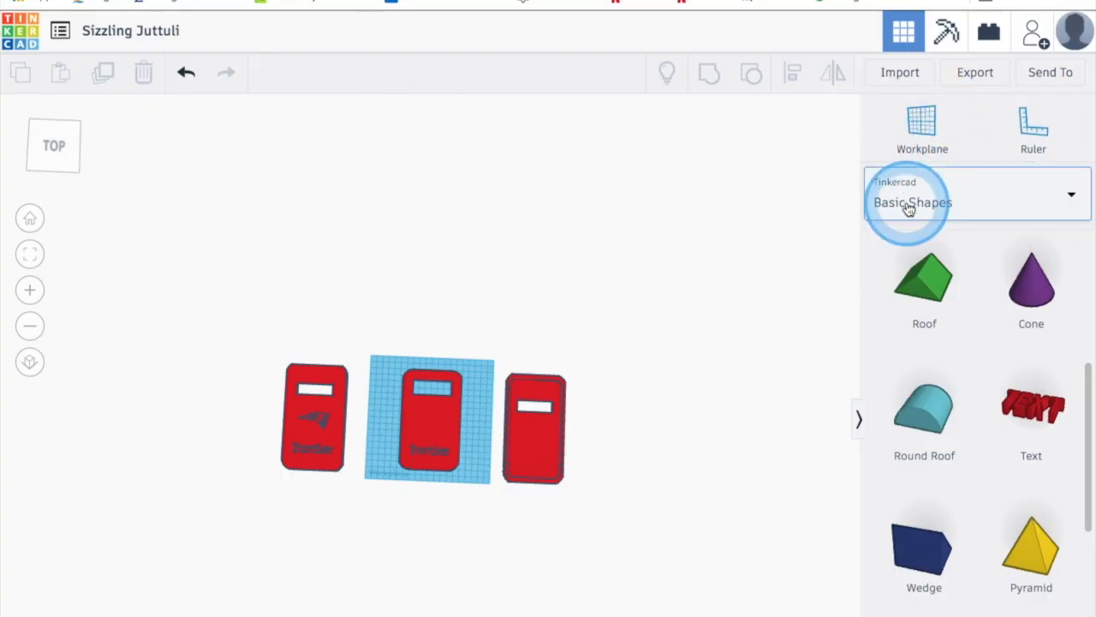
{"action": "left_click", "coordinate": [901, 73]}
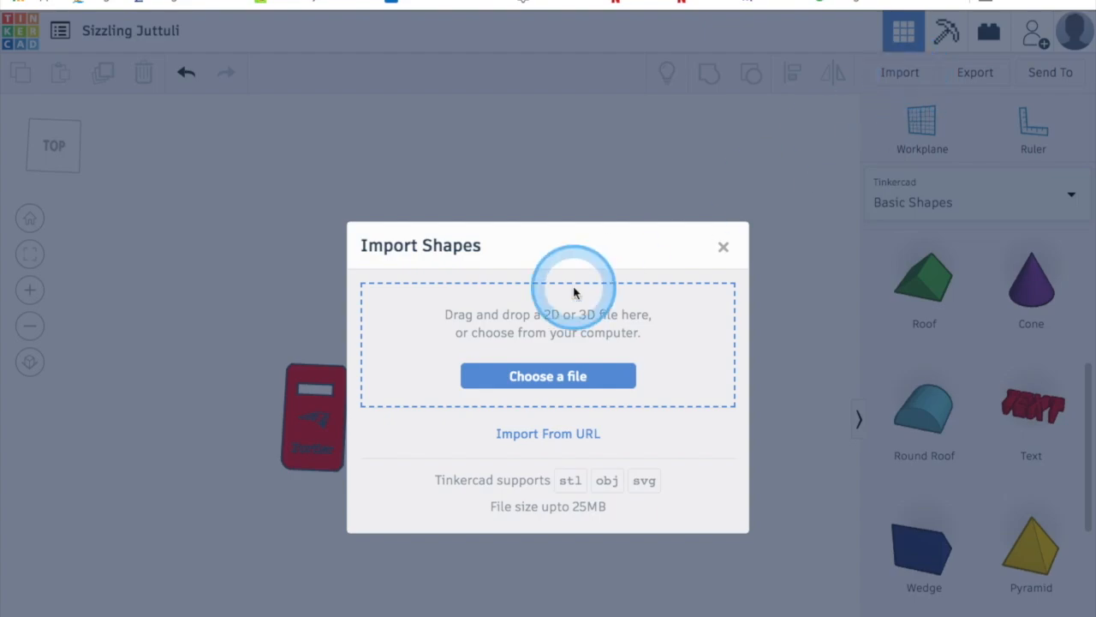
{"action": "left_click", "coordinate": [565, 375]}
{"action": "scroll", "coordinate": [421, 162], "scroll_direction": "up", "scroll_amount": 2}
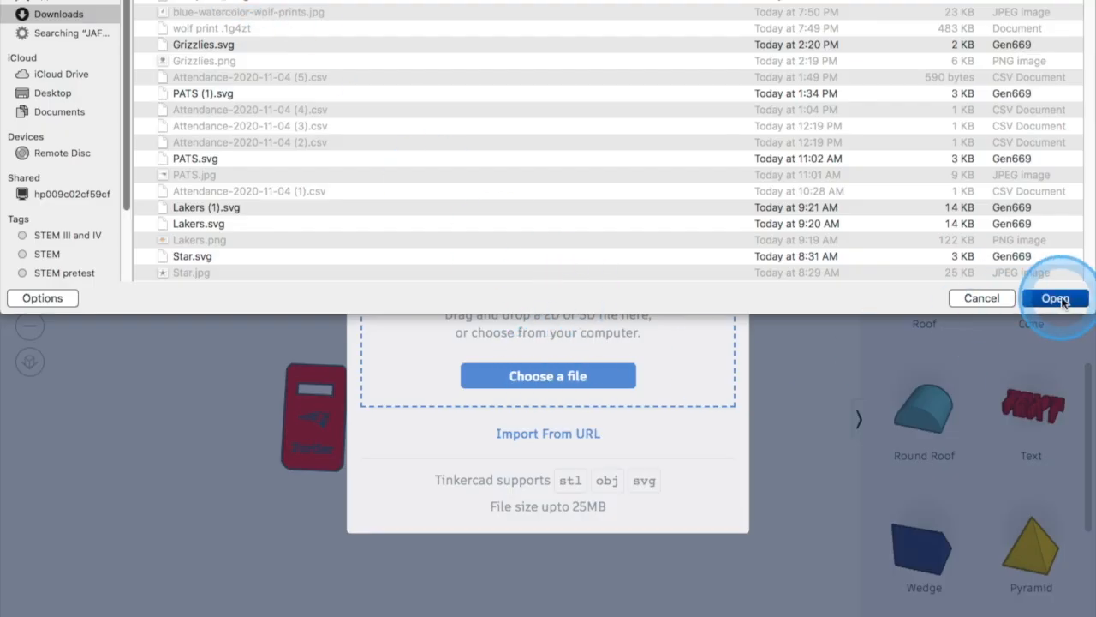
{"action": "left_click", "coordinate": [1055, 298]}
{"action": "left_click", "coordinate": [692, 564]}
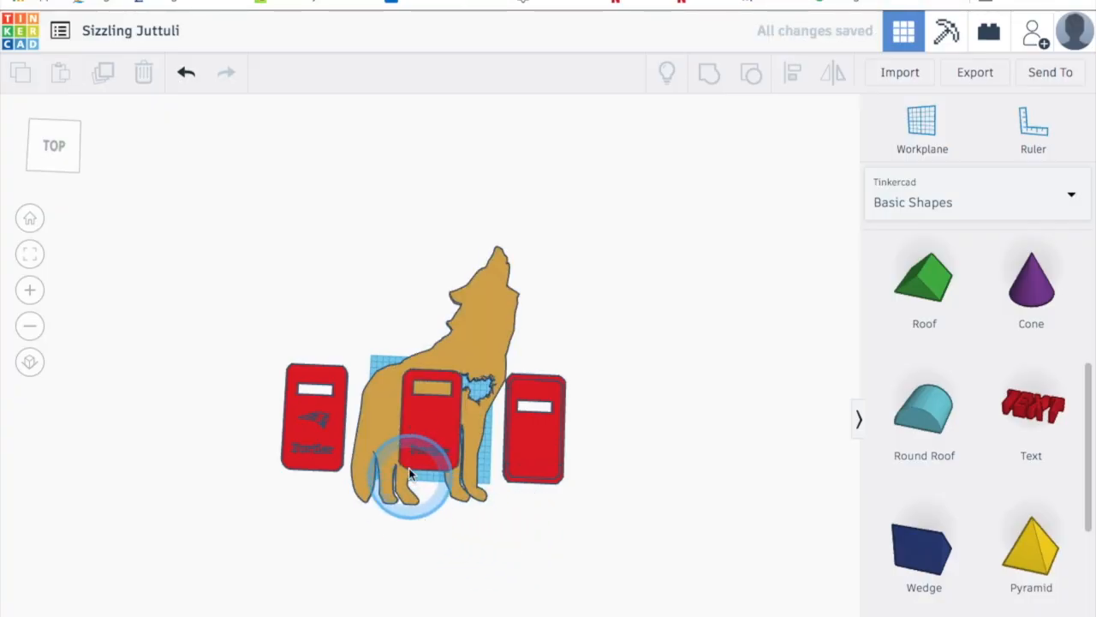
Step: Move the wolf clear of the phone cases and scale it down to about 38 by 62 mm beside the middle case
{"action": "left_click_drag", "start_coordinate": [497, 327], "coordinate": [562, 452]}
{"action": "right_click_drag", "start_coordinate": [563, 452], "coordinate": [562, 391]}
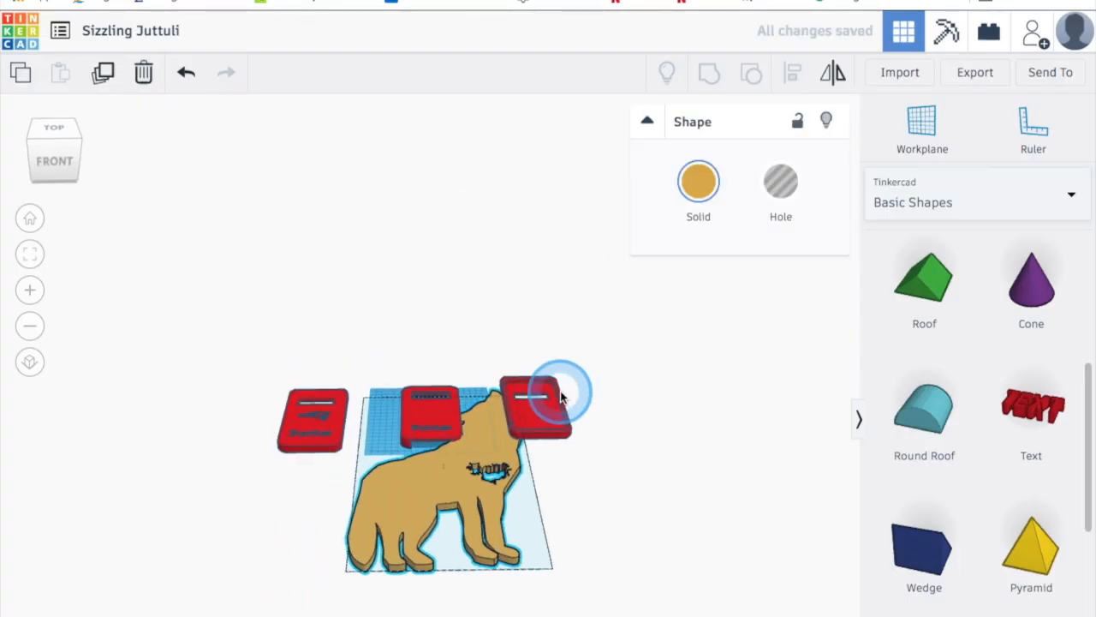
{"action": "left_click_drag", "start_coordinate": [554, 553], "coordinate": [384, 425]}
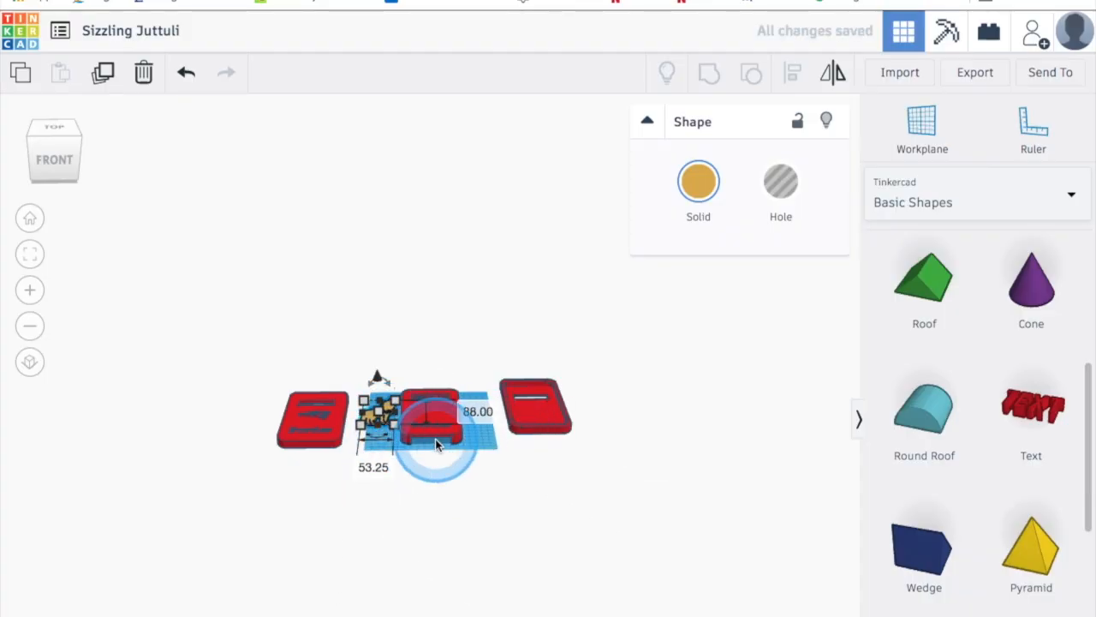
{"action": "right_click_drag", "start_coordinate": [457, 494], "coordinate": [471, 613]}
{"action": "left_click_drag", "start_coordinate": [395, 437], "coordinate": [384, 419]}
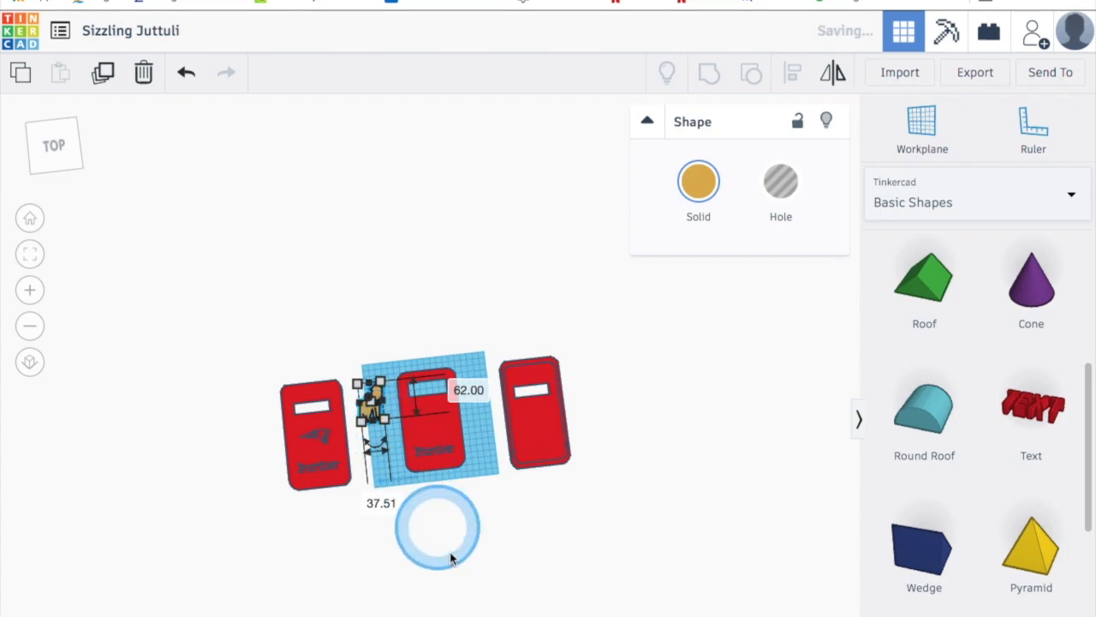
{"action": "left_click", "coordinate": [457, 509]}
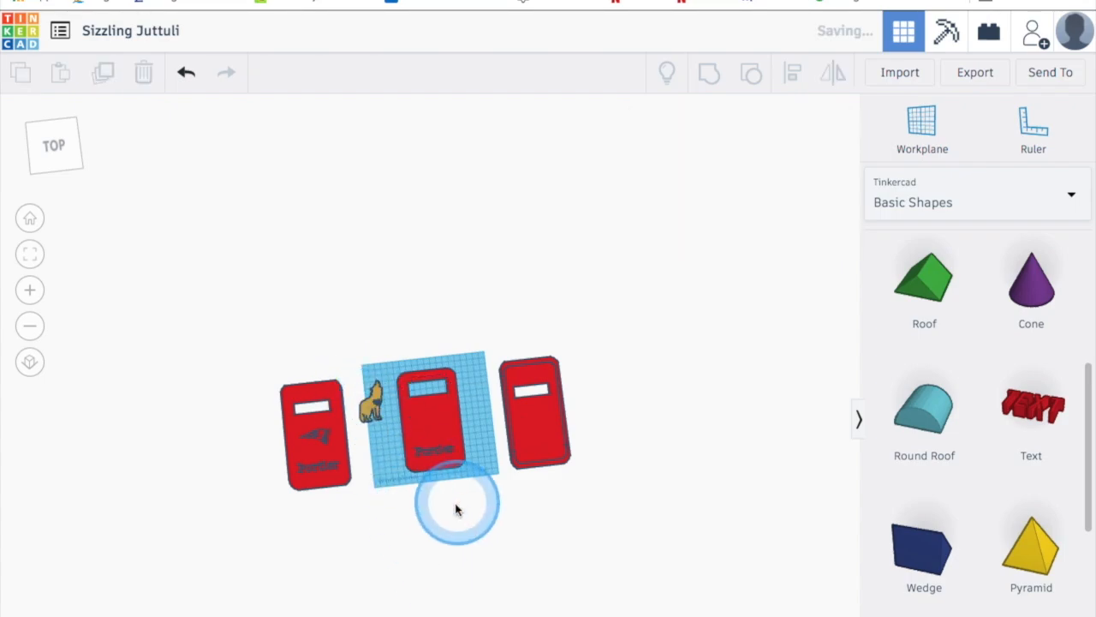
Step: Place the wolf on the back of the middle case above the surname and raise it 15 mm
{"action": "scroll", "coordinate": [455, 505], "scroll_direction": "up", "scroll_amount": 10}
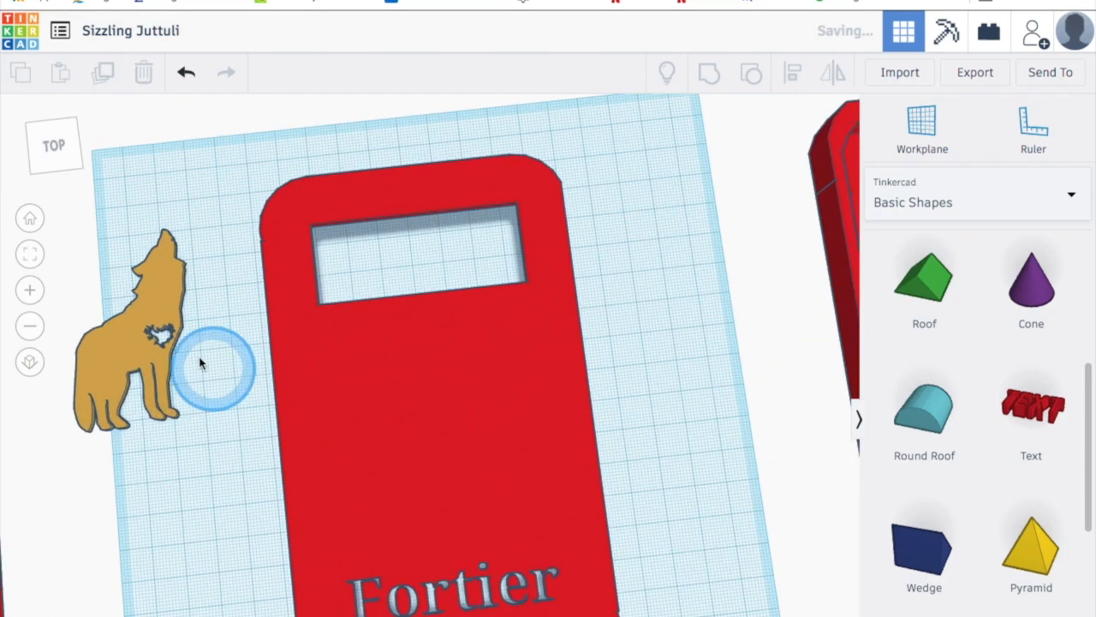
{"action": "left_click_drag", "start_coordinate": [117, 339], "coordinate": [414, 445]}
{"action": "right_click_drag", "start_coordinate": [664, 391], "coordinate": [610, 300]}
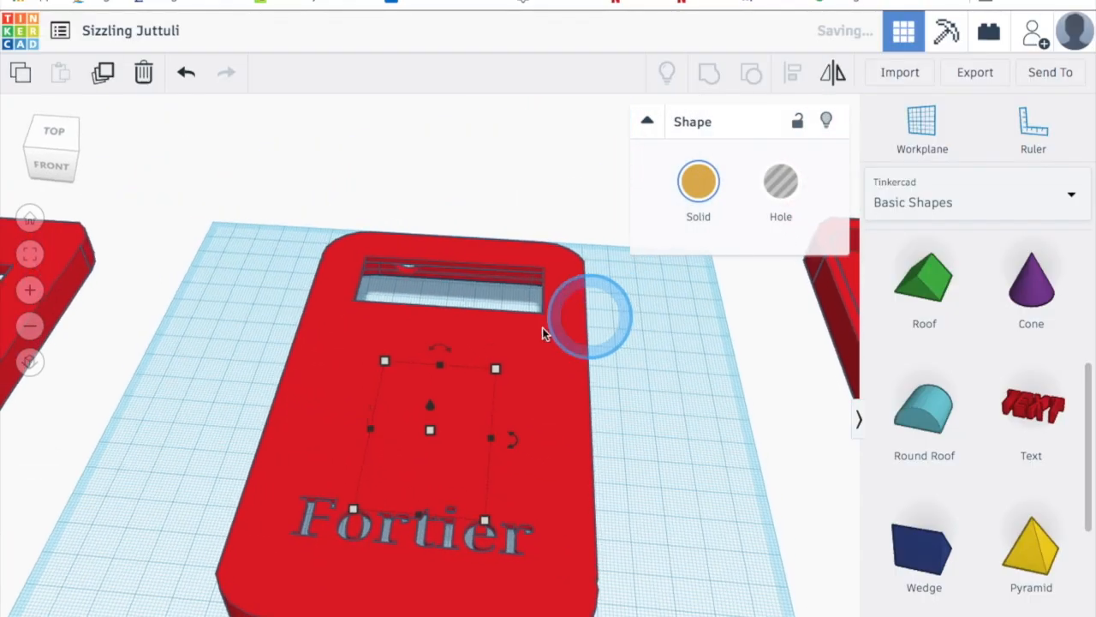
{"action": "left_click_drag", "start_coordinate": [430, 412], "coordinate": [432, 373]}
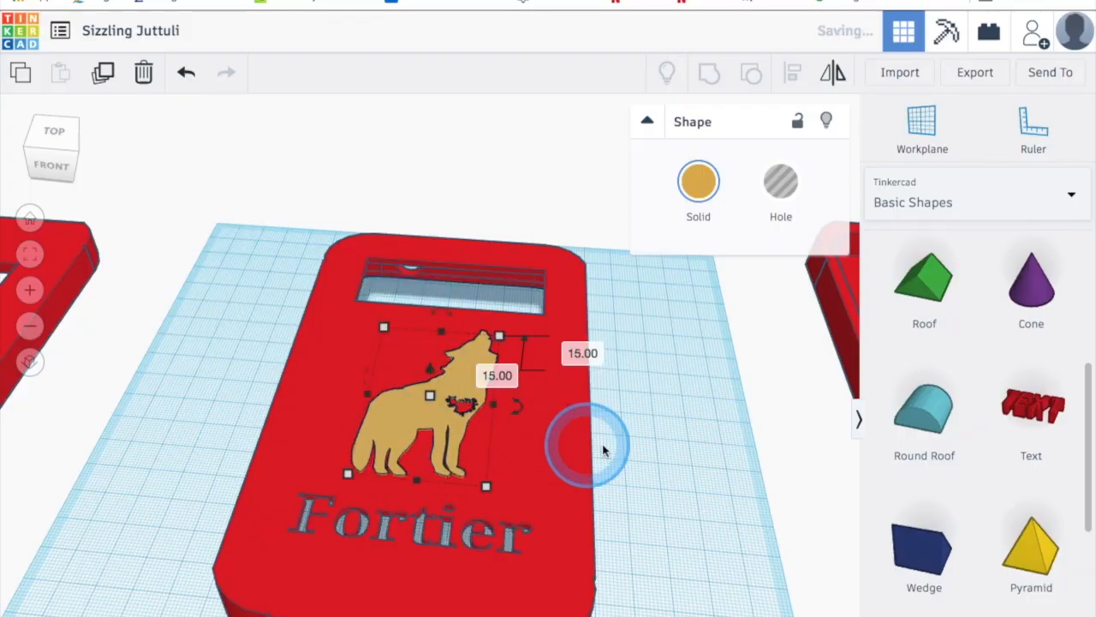
{"action": "right_click_drag", "start_coordinate": [614, 428], "coordinate": [623, 387]}
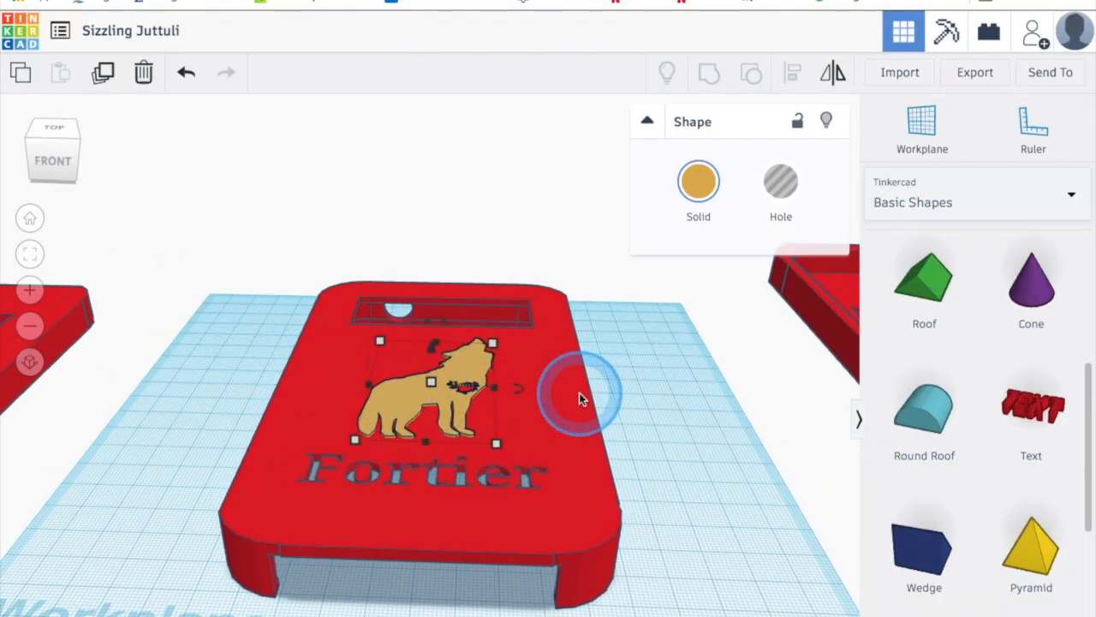
Step: Select the wolf and the middle phone case and align their centres along both the case's width and length
{"action": "left_click", "coordinate": [672, 399]}
{"action": "left_click", "coordinate": [432, 391]}
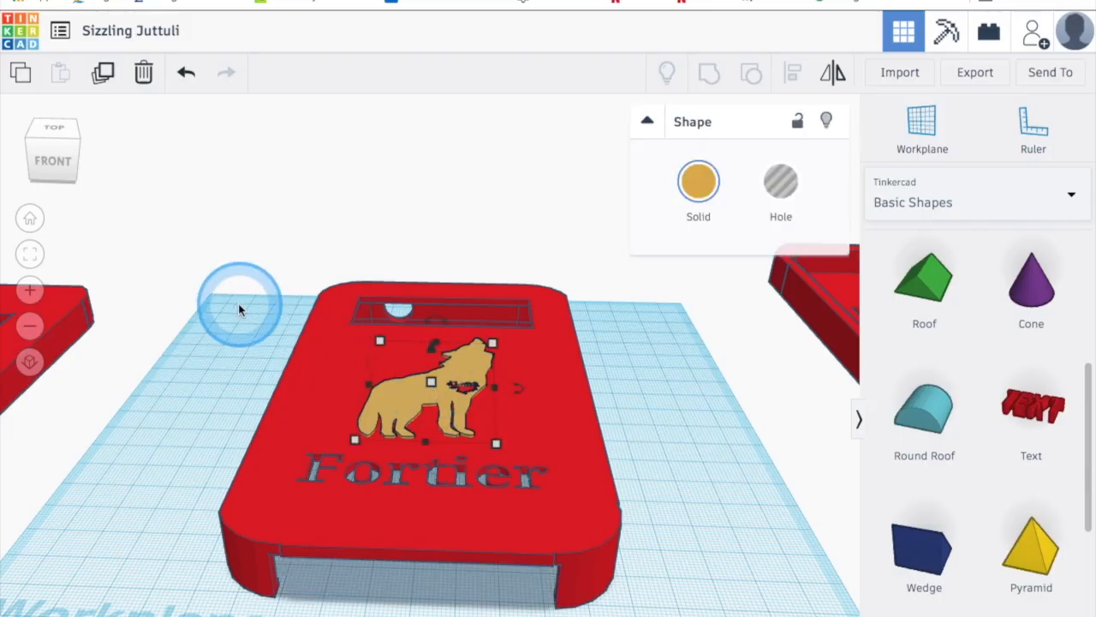
{"action": "left_click", "coordinate": [245, 358]}
{"action": "left_click", "coordinate": [556, 400]}
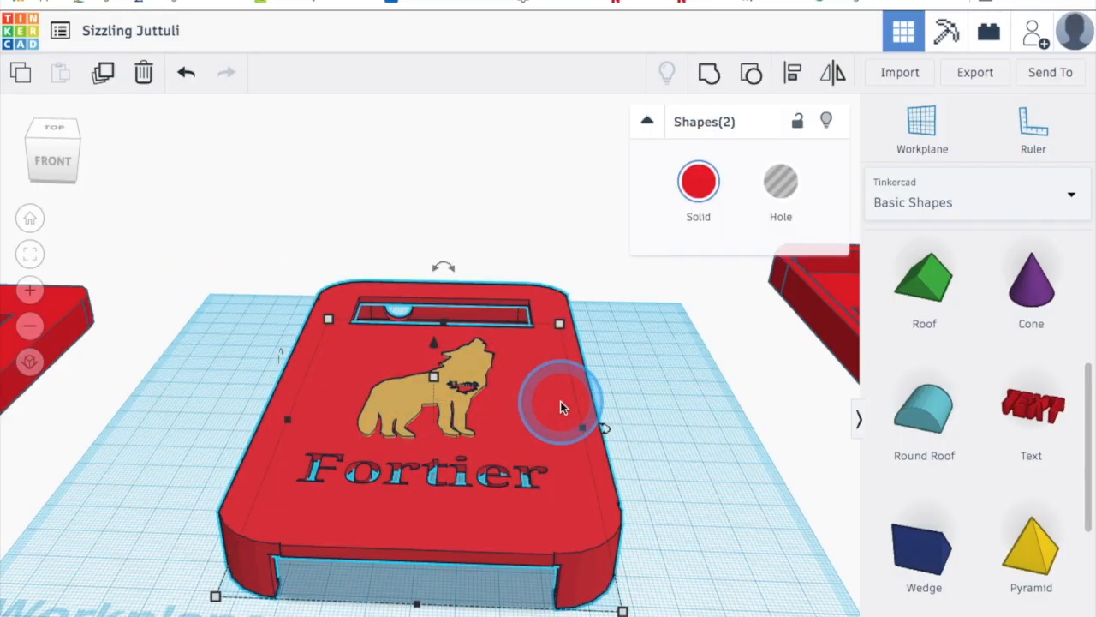
{"action": "key", "text": "l"}
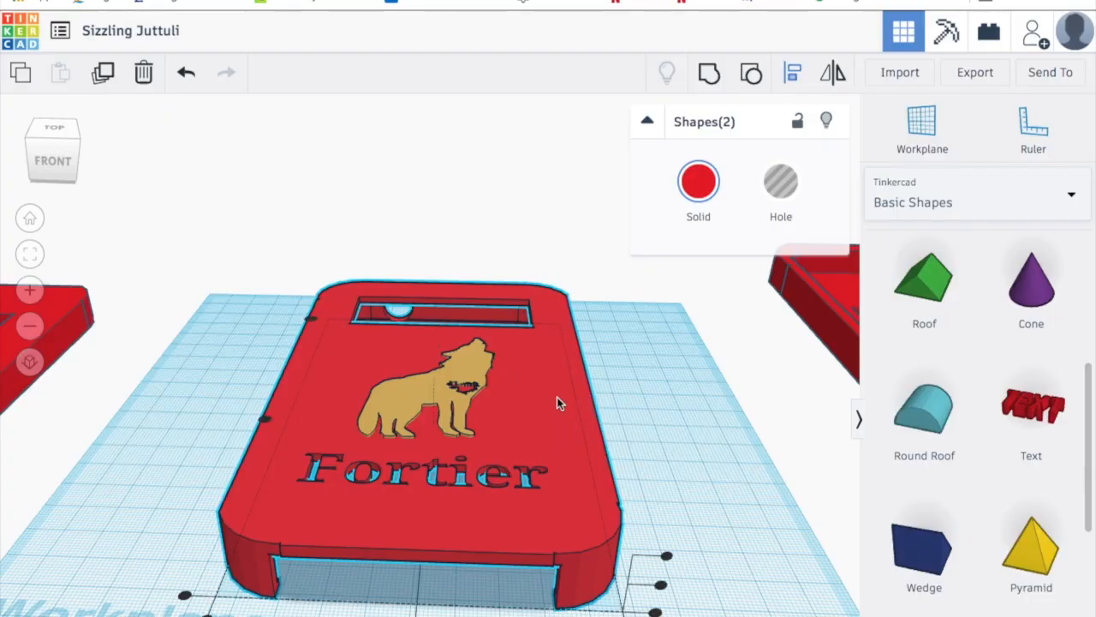
{"action": "left_click", "coordinate": [414, 615]}
{"action": "right_click_drag", "start_coordinate": [349, 615], "coordinate": [493, 616]}
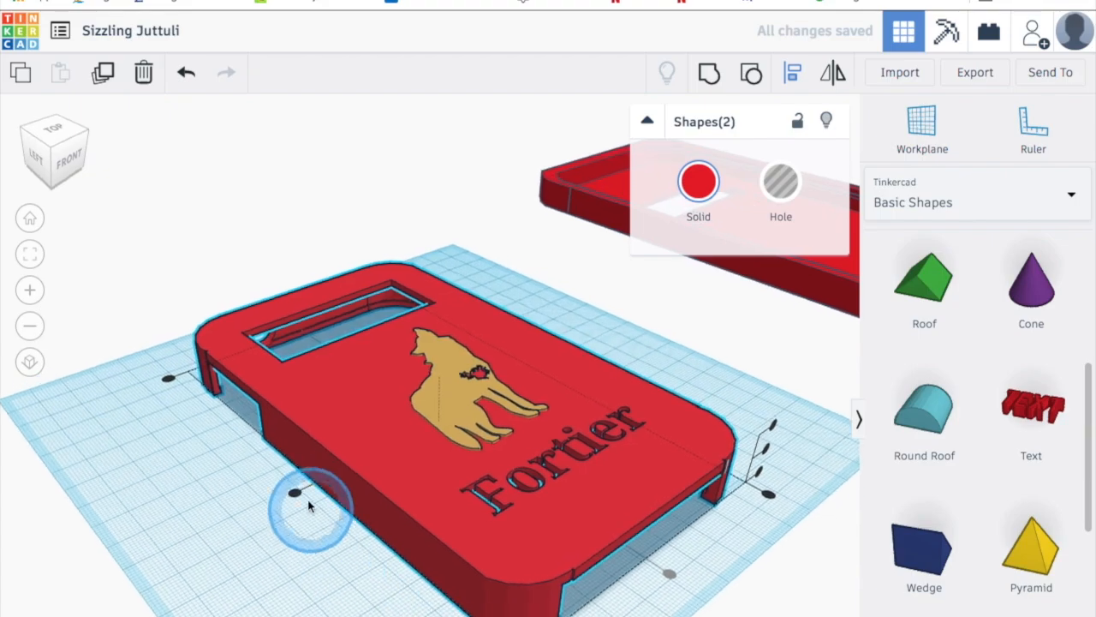
{"action": "left_click", "coordinate": [292, 491]}
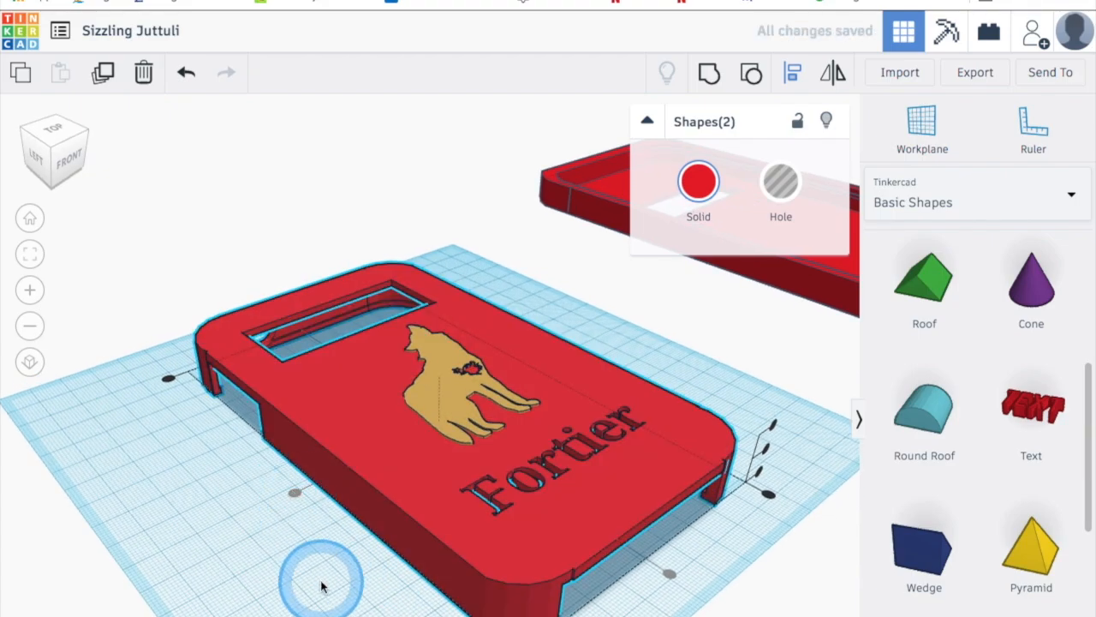
Step: Group the centred wolf with the middle phone case into one solid shape
{"action": "left_click", "coordinate": [303, 613]}
{"action": "right_click_drag", "start_coordinate": [303, 615], "coordinate": [211, 615]}
{"action": "left_click_drag", "start_coordinate": [214, 250], "coordinate": [601, 616]}
{"action": "left_click_drag", "start_coordinate": [674, 616], "coordinate": [674, 615]}
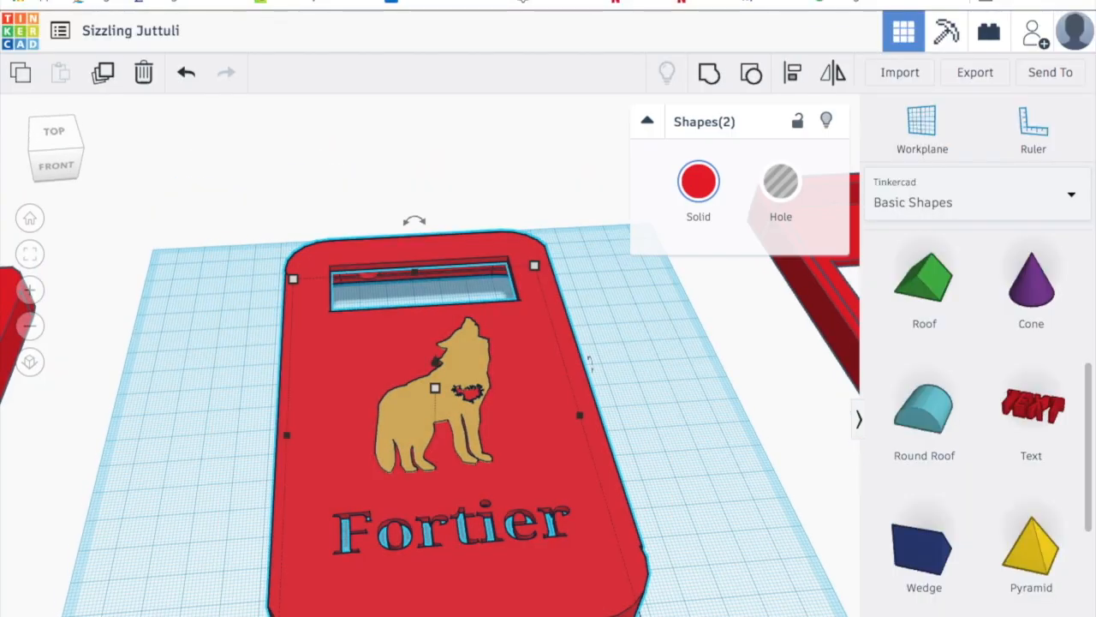
{"action": "key", "text": "ctrl+g"}
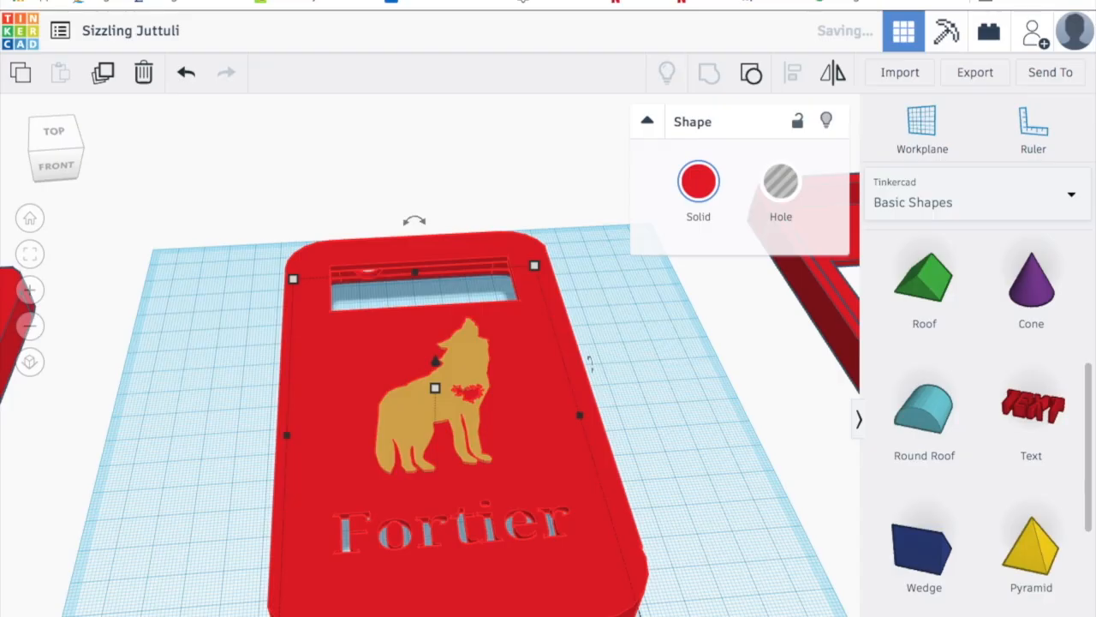
{"action": "right_click_drag", "start_coordinate": [703, 574], "coordinate": [610, 616]}
{"action": "right_click_drag", "start_coordinate": [655, 497], "coordinate": [675, 485]}
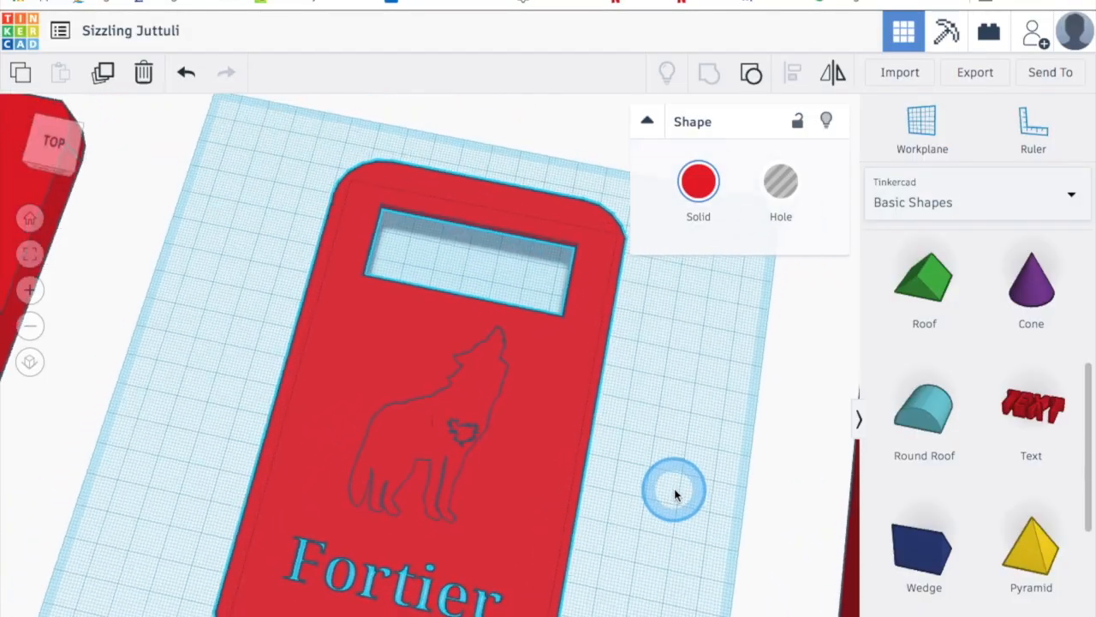
Step: Examine the wolf and the engraved surname on the back of the grouped case from several angles
{"action": "right_click_drag", "start_coordinate": [618, 612], "coordinate": [599, 589]}
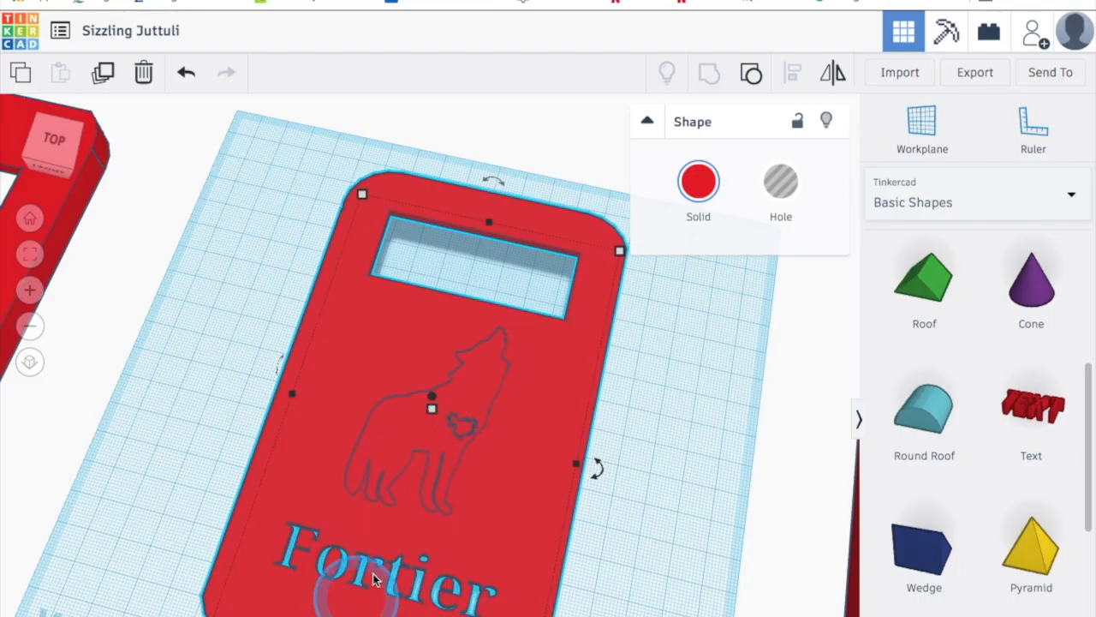
{"action": "right_click_drag", "start_coordinate": [605, 528], "coordinate": [548, 484]}
{"action": "right_click_drag", "start_coordinate": [583, 569], "coordinate": [573, 368]}
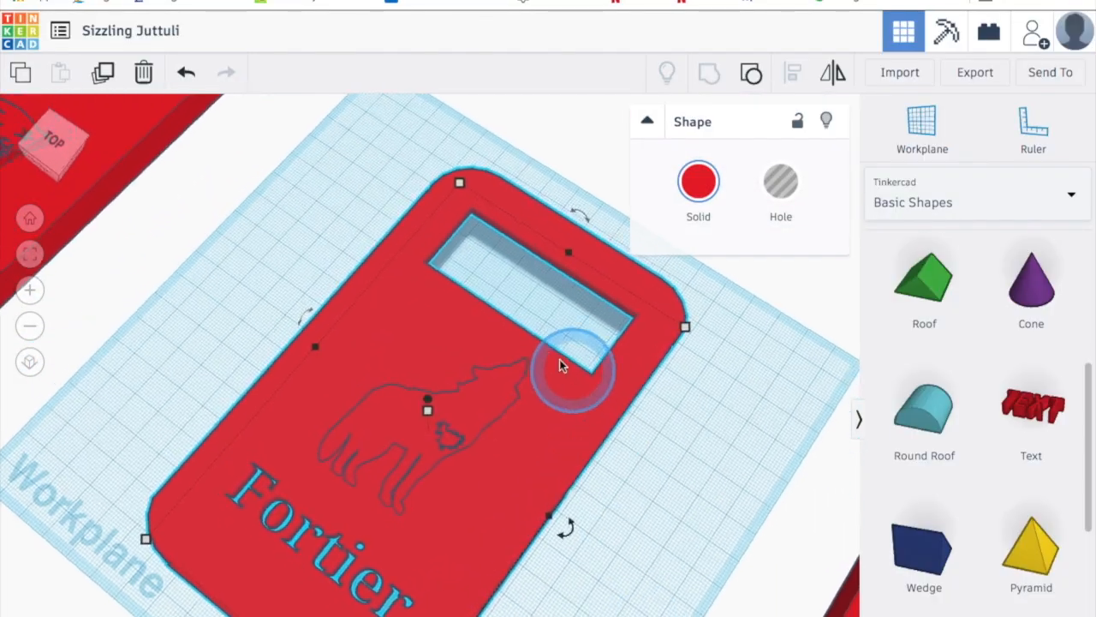
{"action": "right_click_drag", "start_coordinate": [757, 496], "coordinate": [524, 512]}
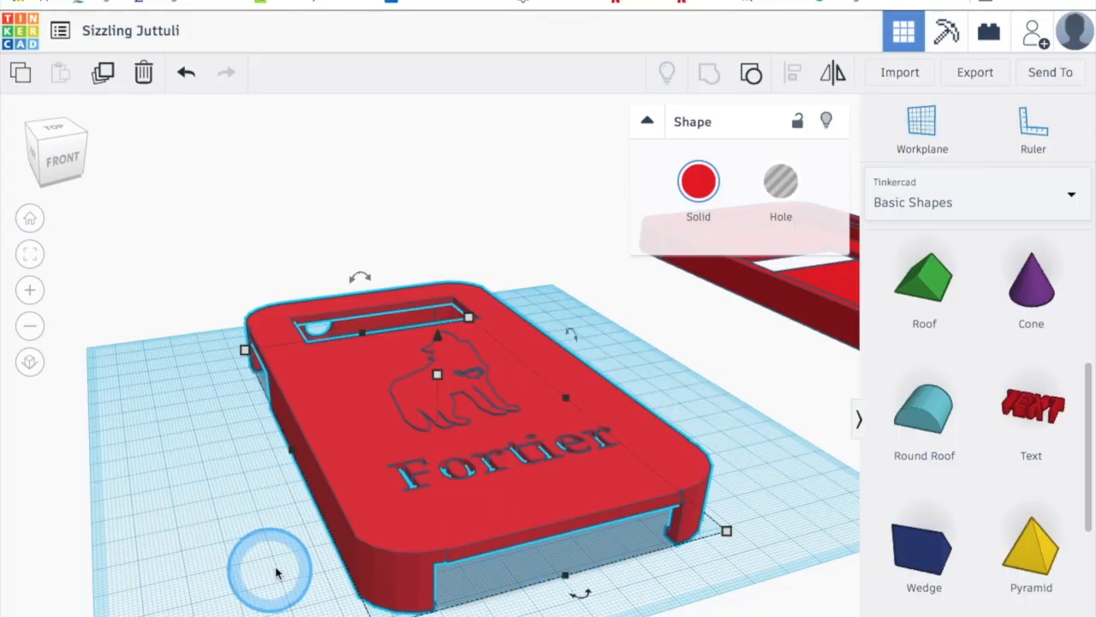
{"action": "right_click_drag", "start_coordinate": [269, 570], "coordinate": [428, 567]}
{"action": "right_click_drag", "start_coordinate": [260, 564], "coordinate": [392, 506]}
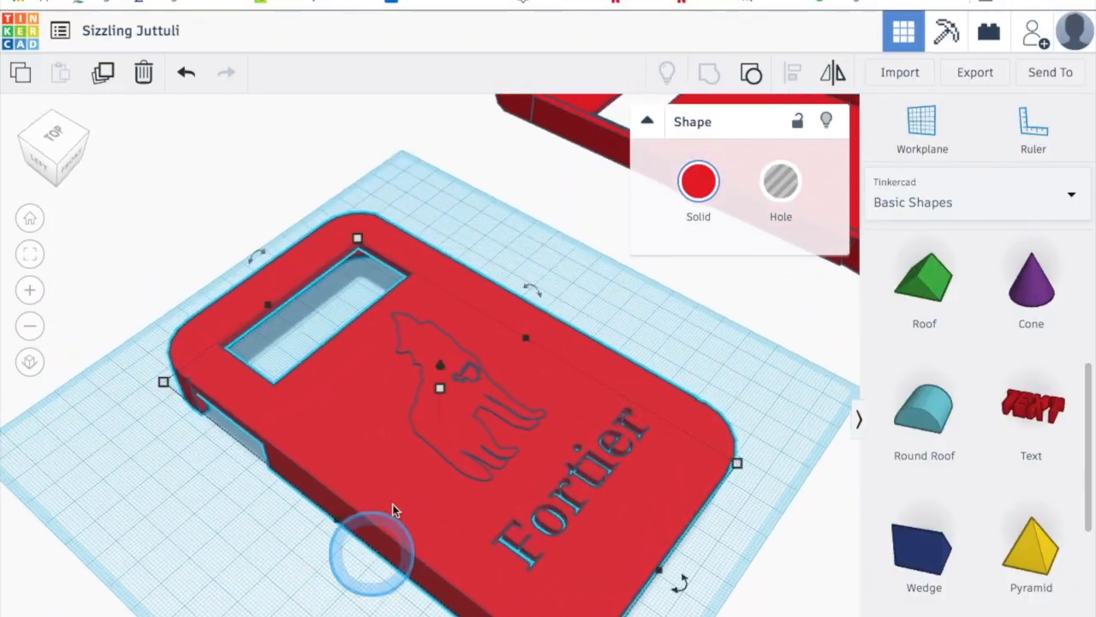
{"action": "right_click_drag", "start_coordinate": [352, 614], "coordinate": [195, 577]}
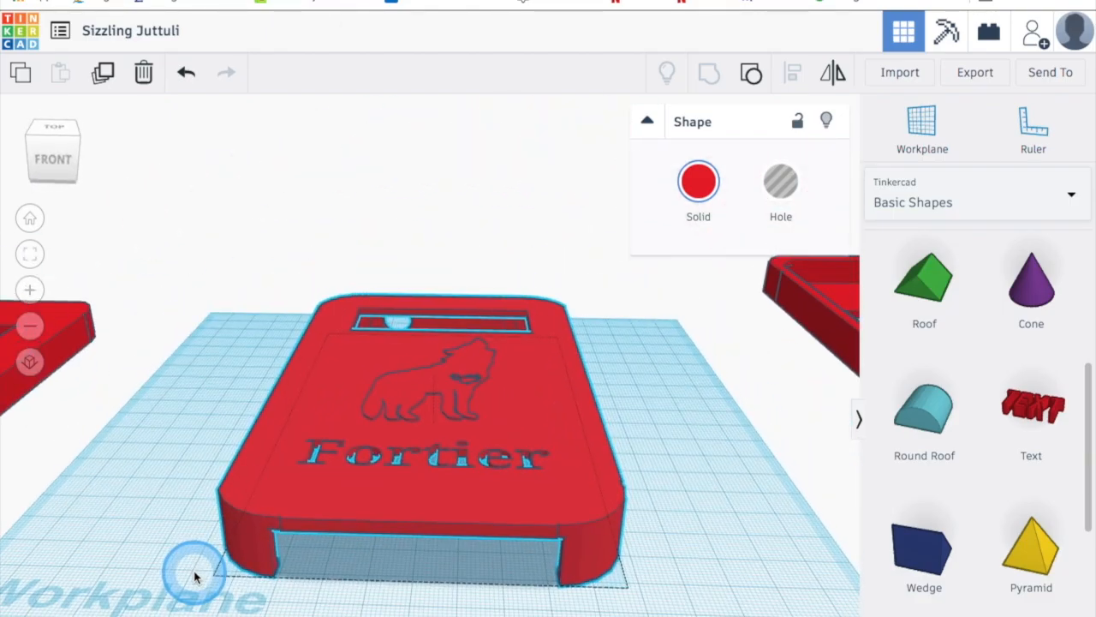
{"action": "right_click_drag", "start_coordinate": [193, 569], "coordinate": [200, 560]}
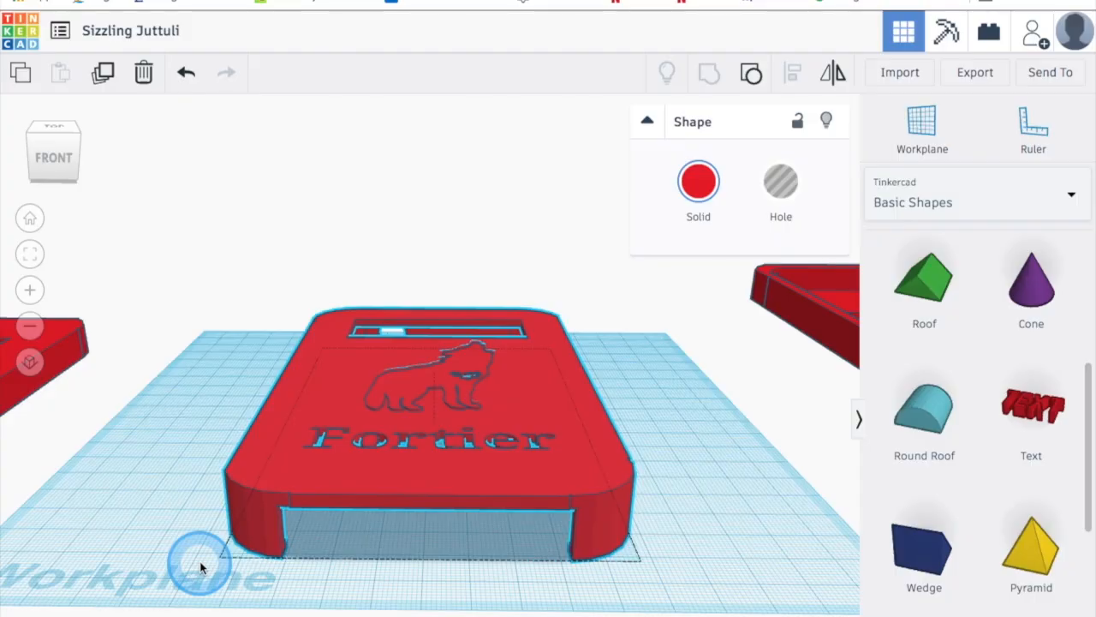
{"action": "right_click_drag", "start_coordinate": [201, 571], "coordinate": [206, 609]}
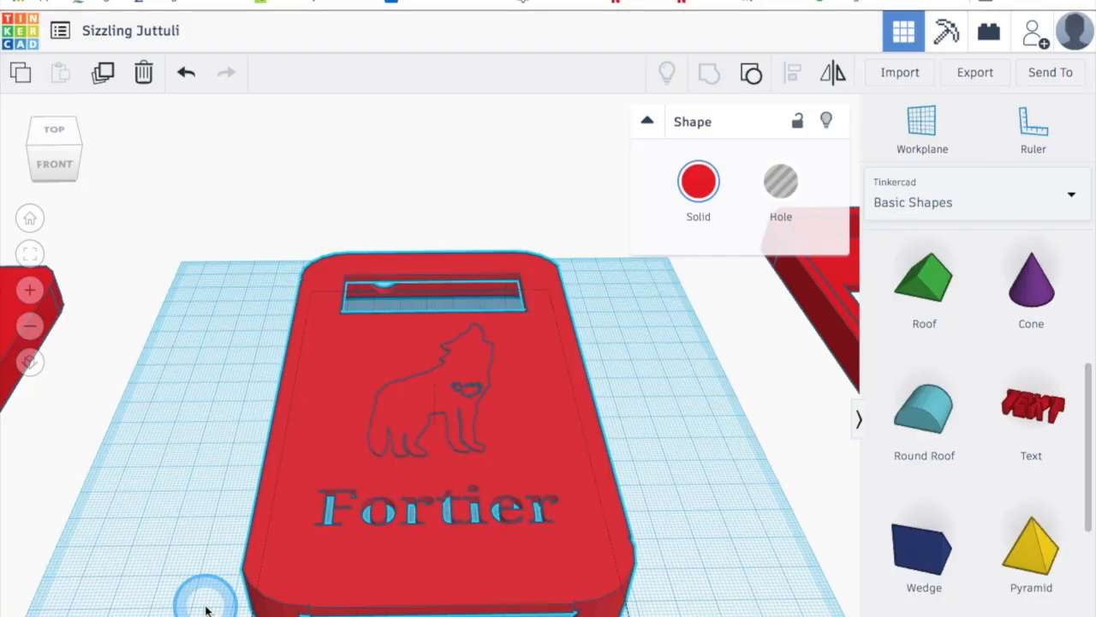
{"action": "mouse_move", "coordinate": [206, 610]}
{"action": "right_mouse_down"}
{"action": "mouse_move", "coordinate": [218, 577]}
{"action": "mouse_move", "coordinate": [210, 591]}
{"action": "right_mouse_up"}
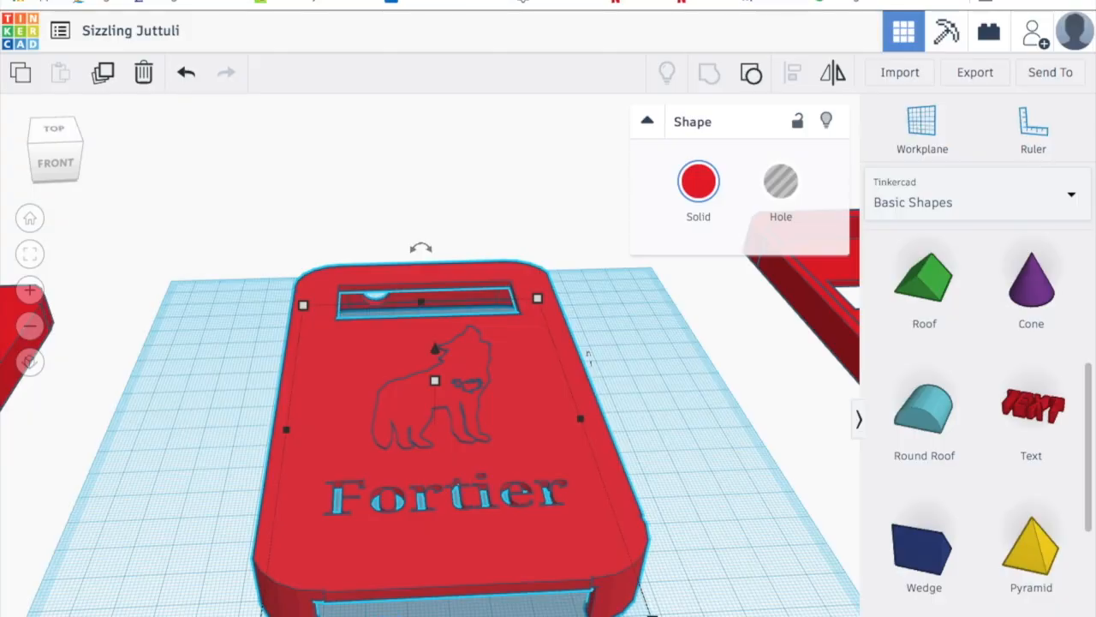